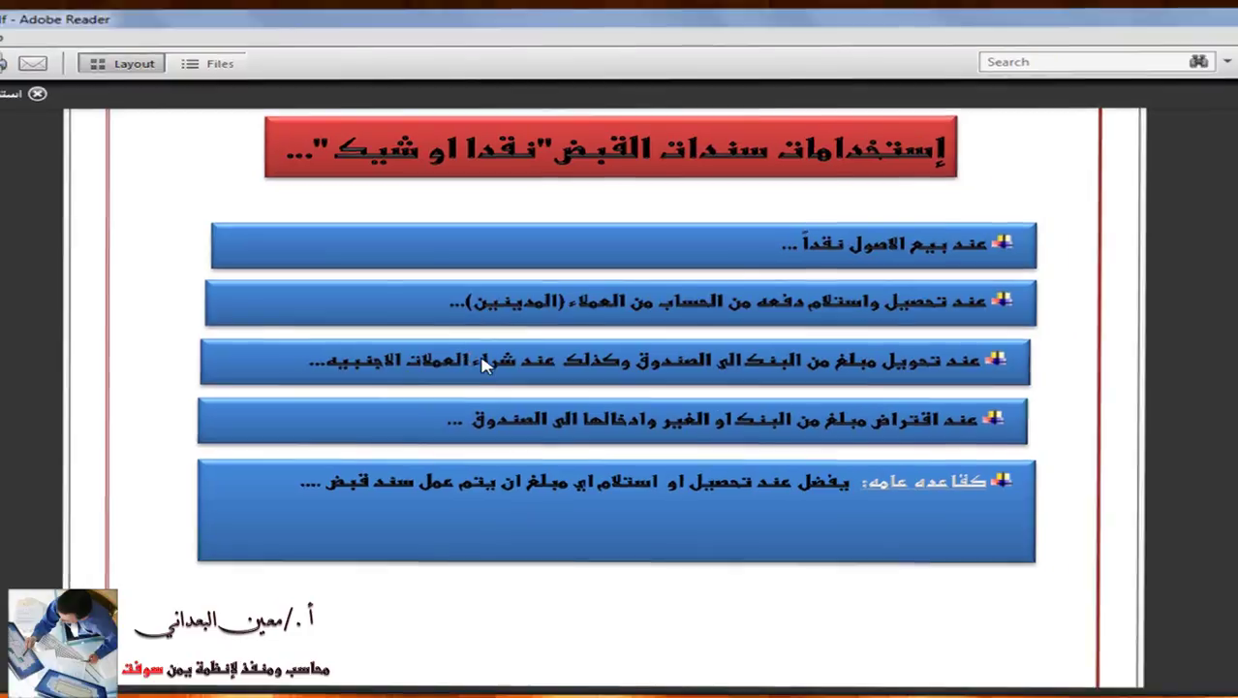
Switch from the receipt-voucher uses slide in Adobe Reader to Motakamel's receipt voucher form.
key("super+Tab")
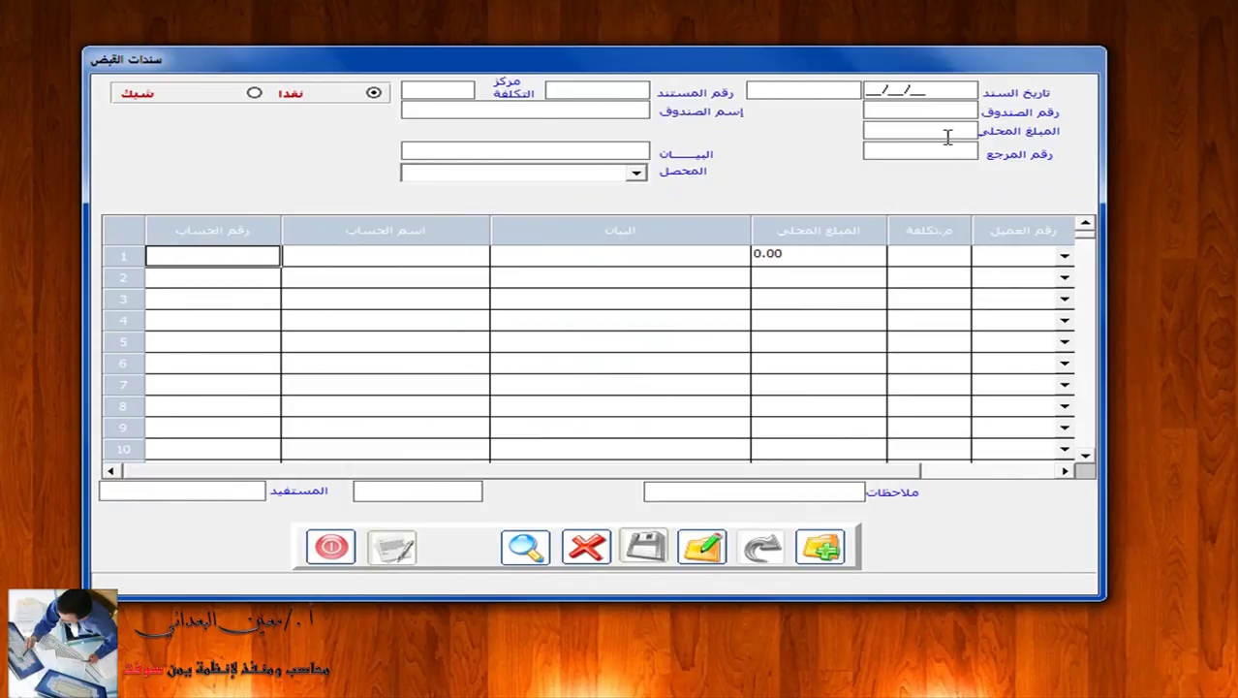
left_click(955, 110)
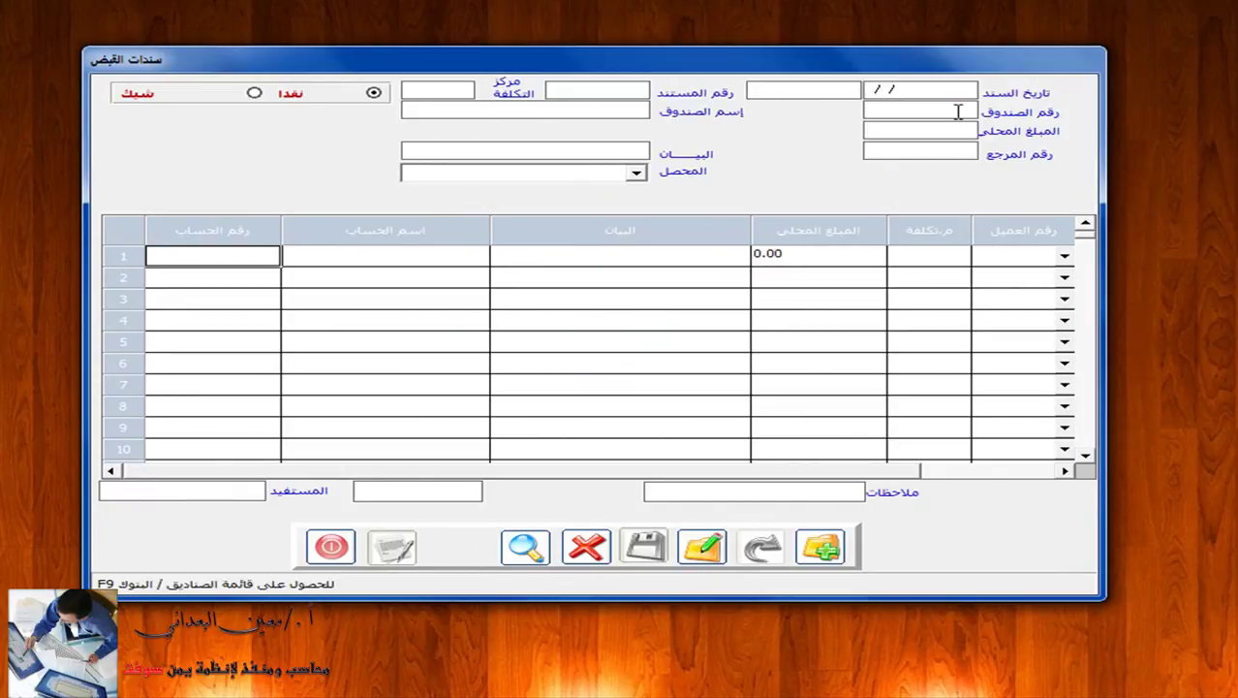
key("F9")
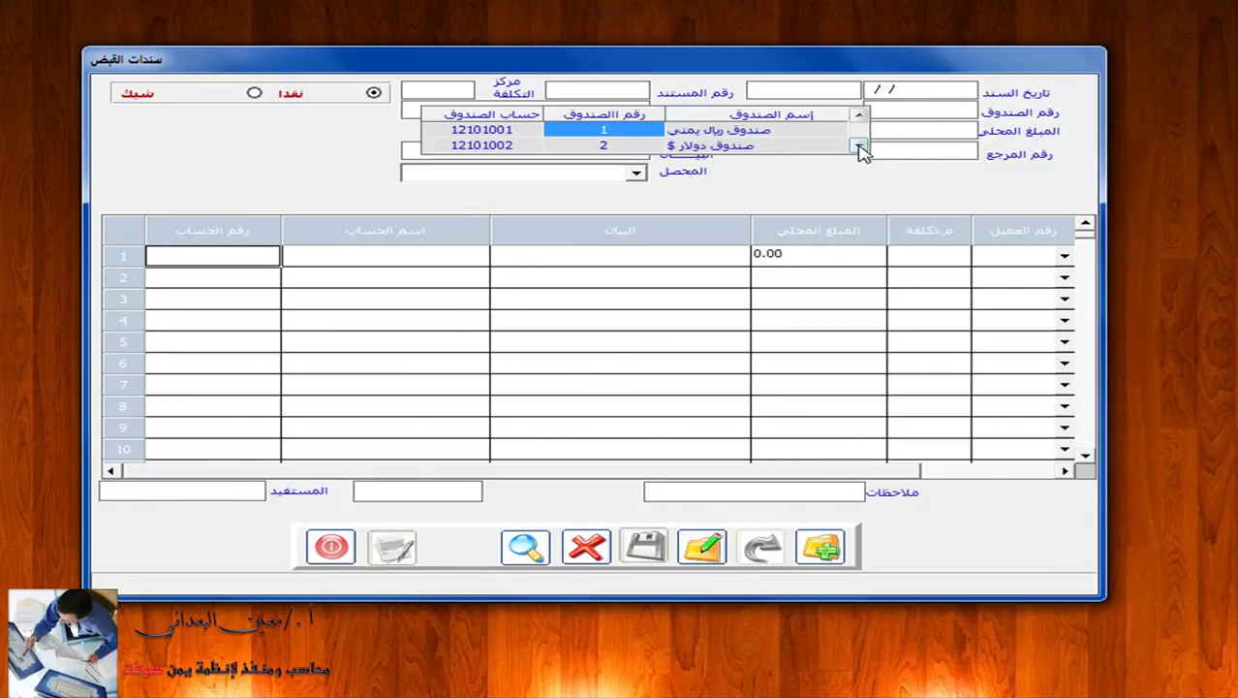
left_click(858, 146)
left_click(858, 147)
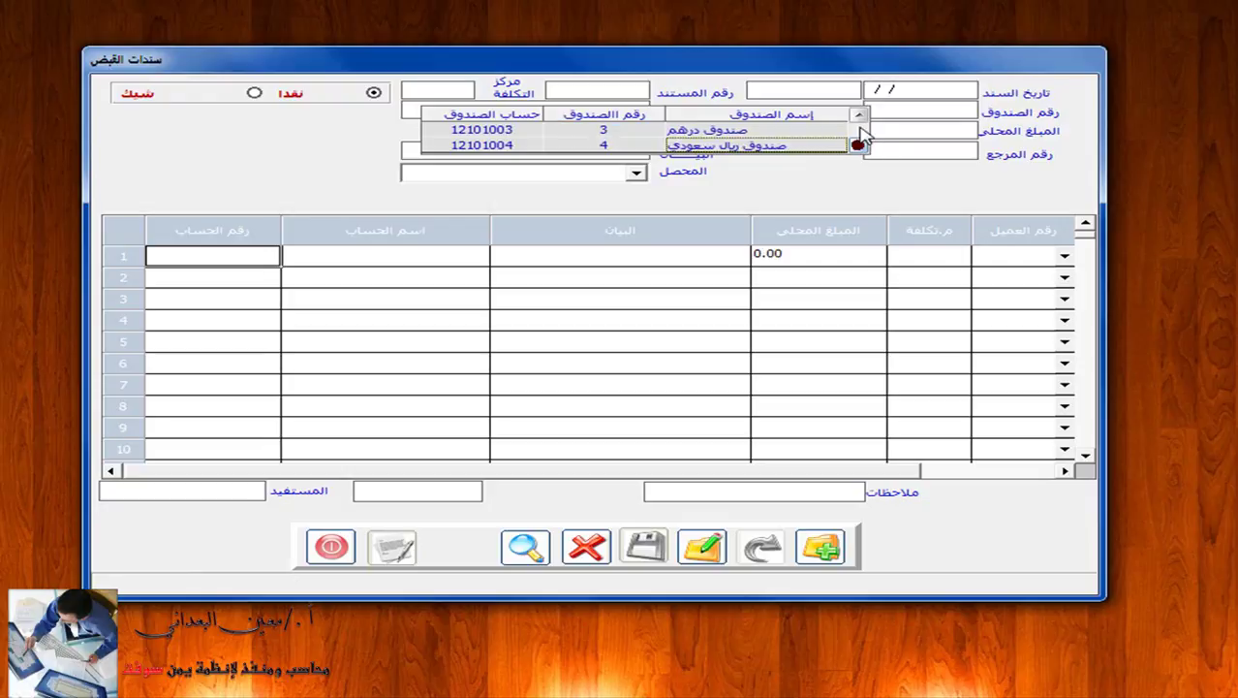
left_click(859, 114)
left_click(860, 114)
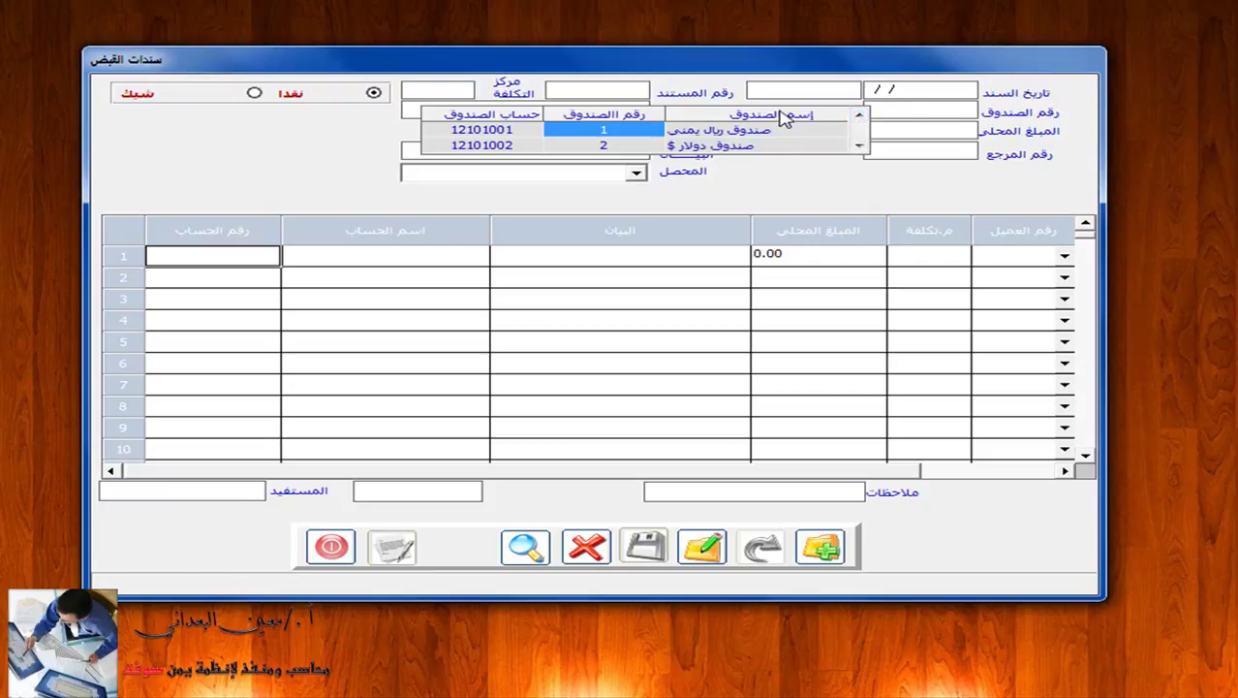
left_click(803, 177)
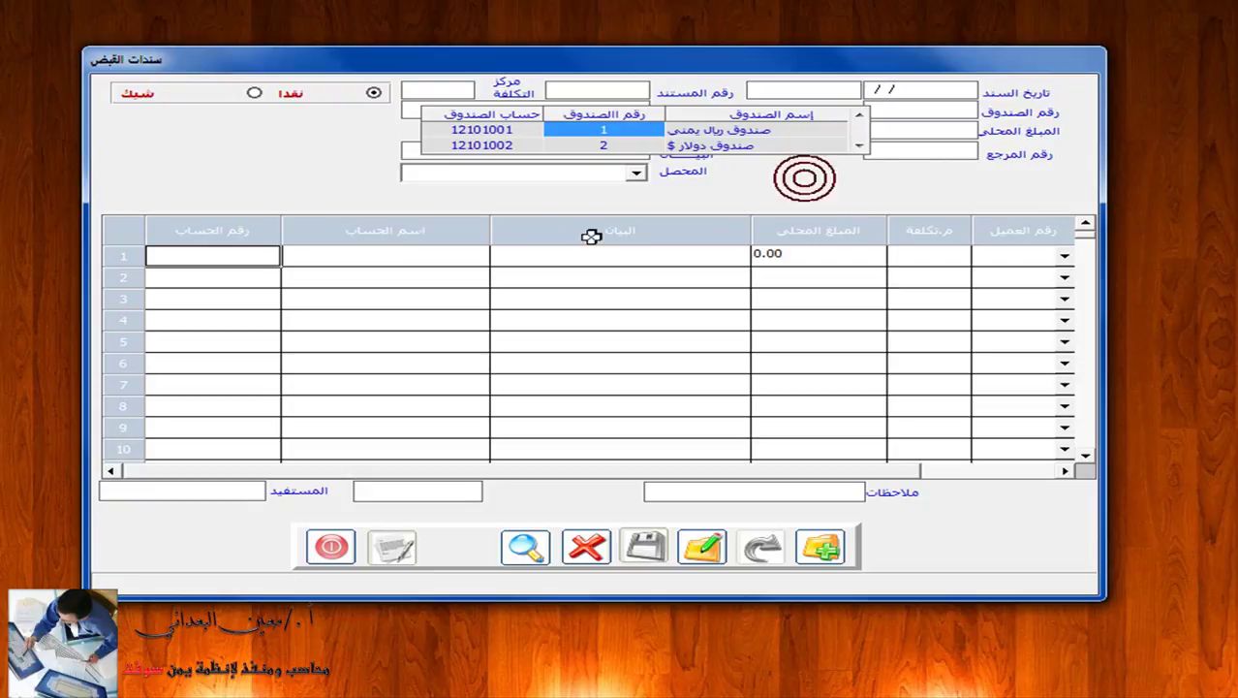
left_click(197, 258)
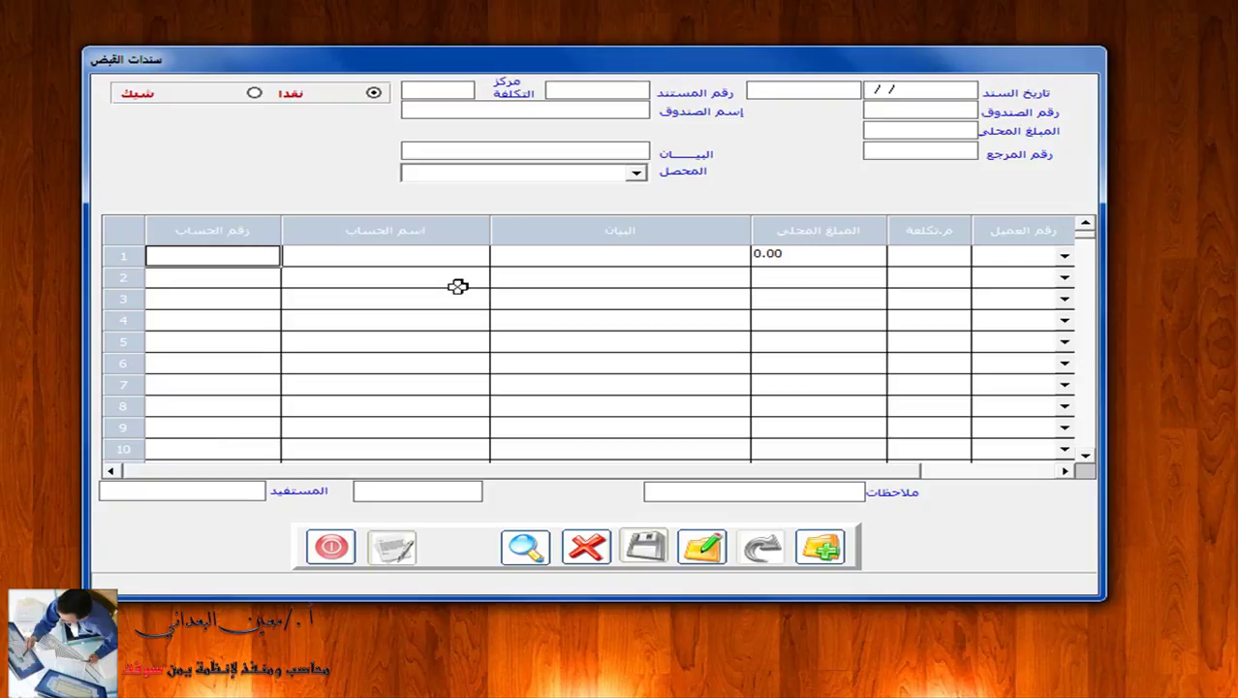
In Acrobat, open the receipt voucher examples PDF, item 5 of the portfolio.
key("super+Tab")
key("super+Tab")
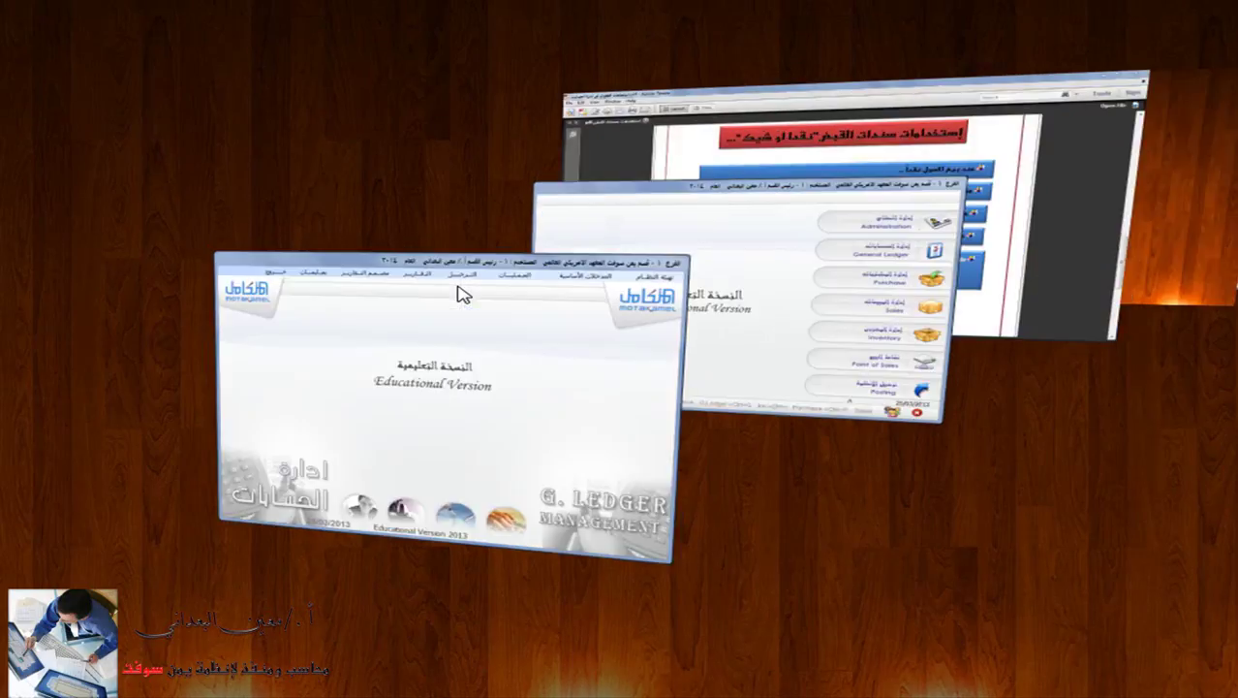
key("super+Tab")
key("super+Tab")
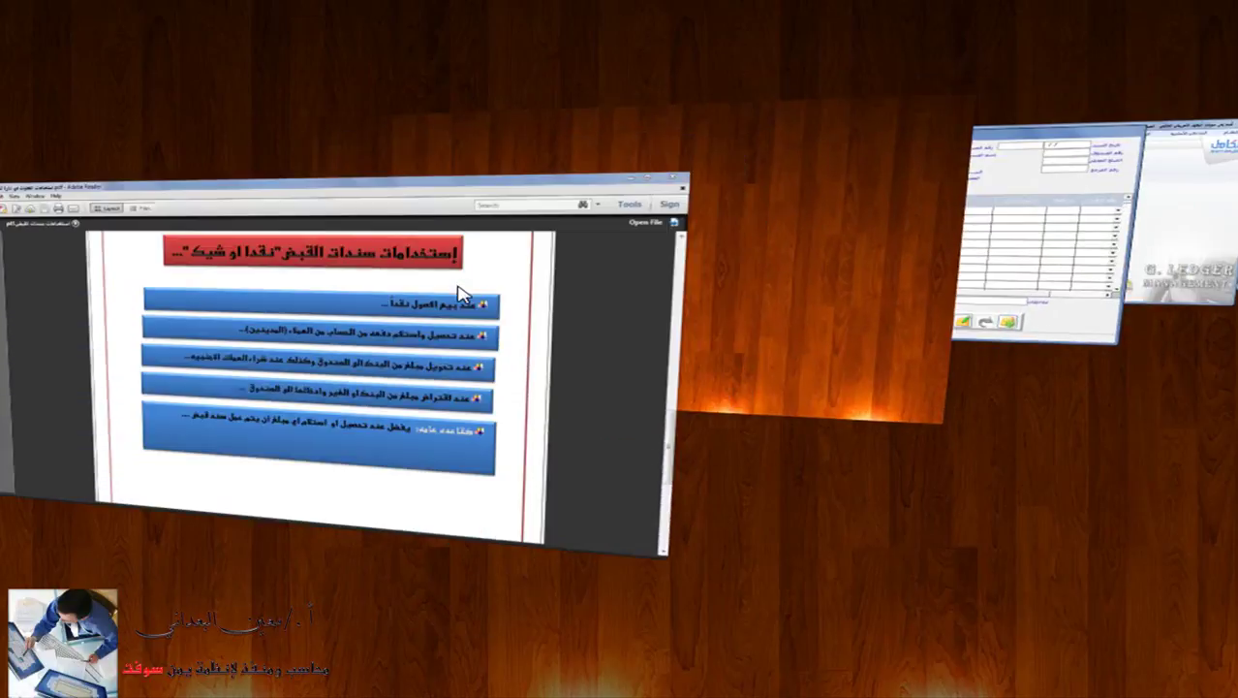
key("super+Tab")
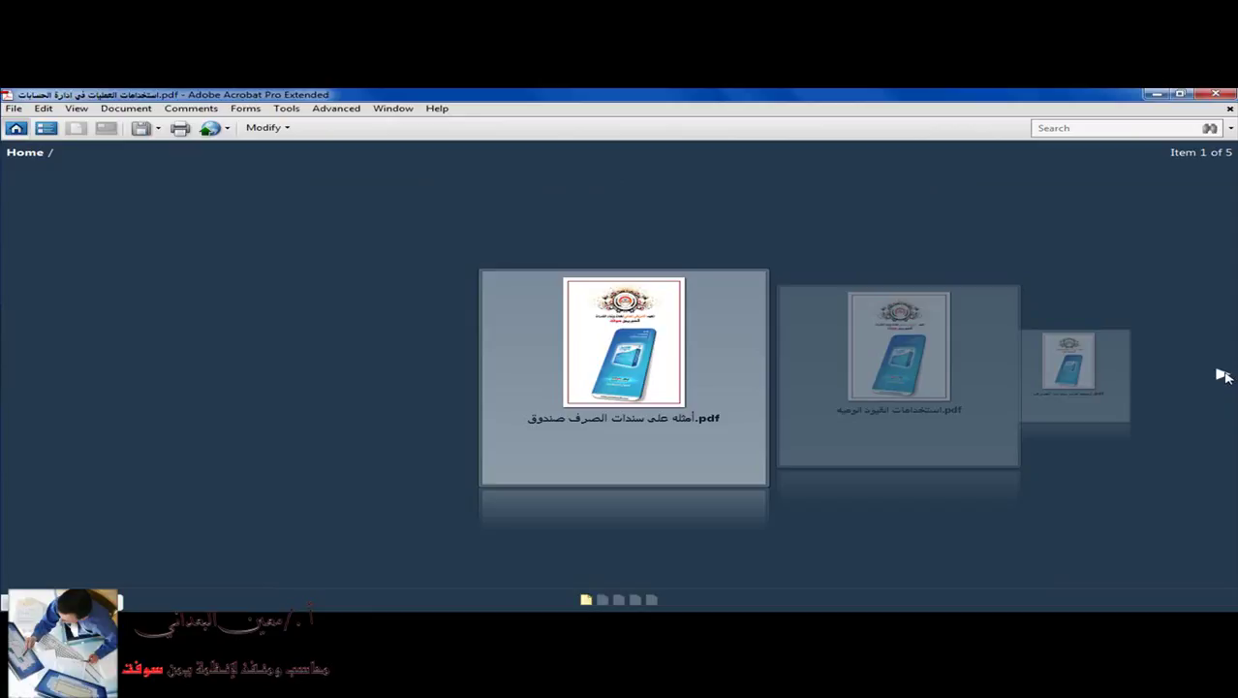
left_click(1223, 374)
left_click(1223, 374)
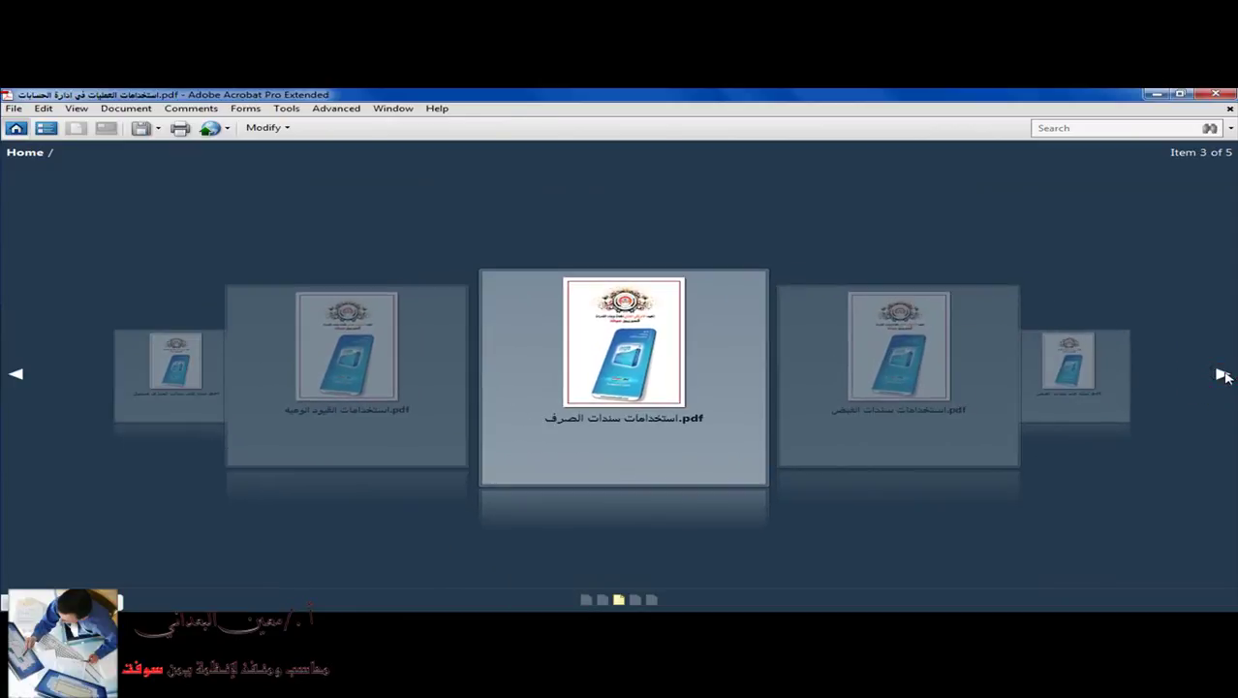
left_click(1222, 374)
left_click(1223, 374)
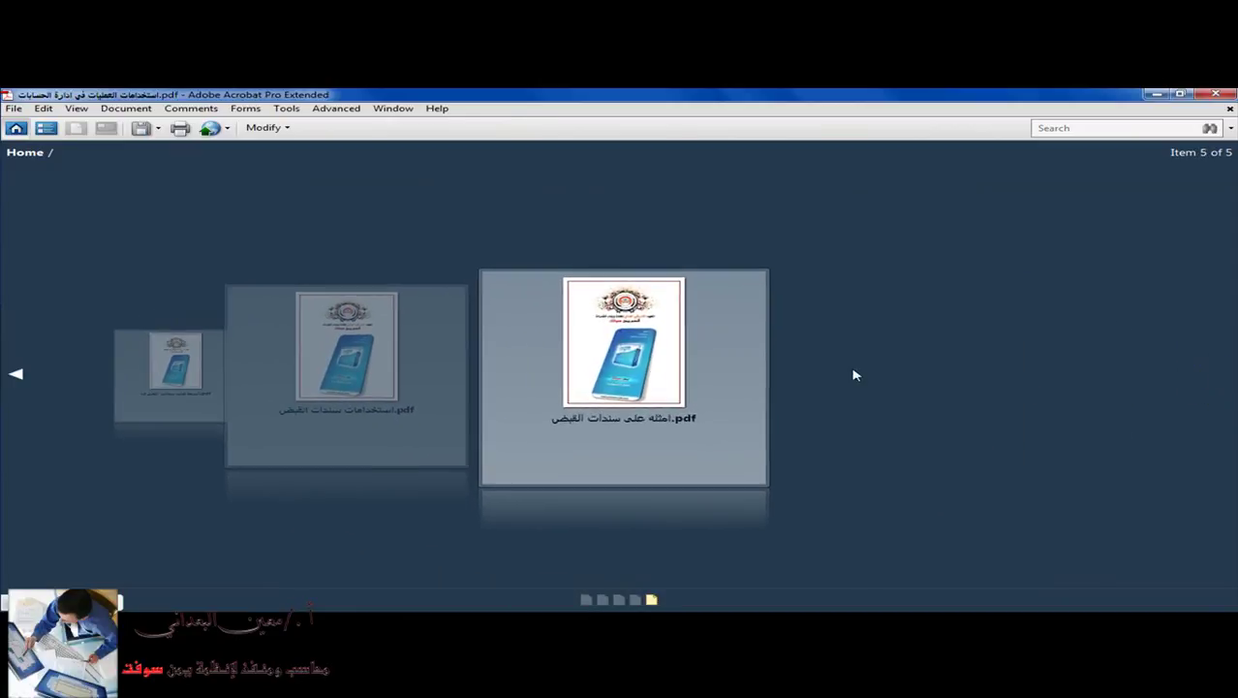
double_click(649, 378)
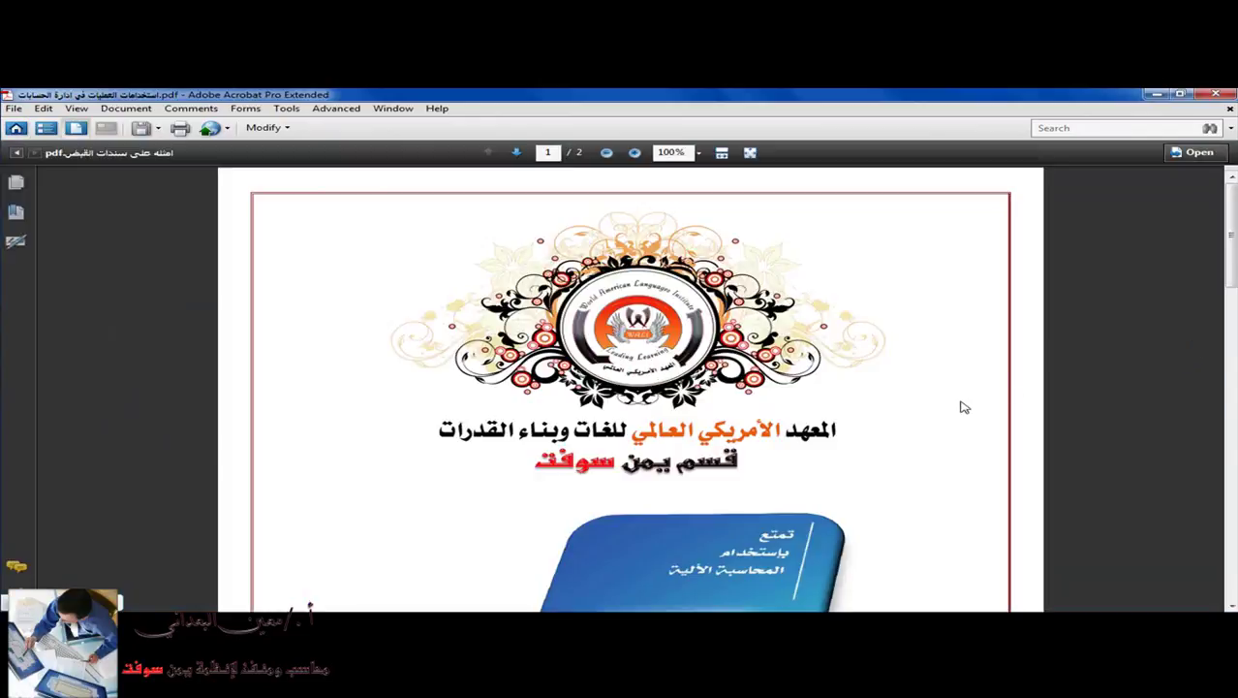
Scroll to the page of three receipt-voucher exercises, then return to the voucher form.
scroll(960, 423, "down", 3)
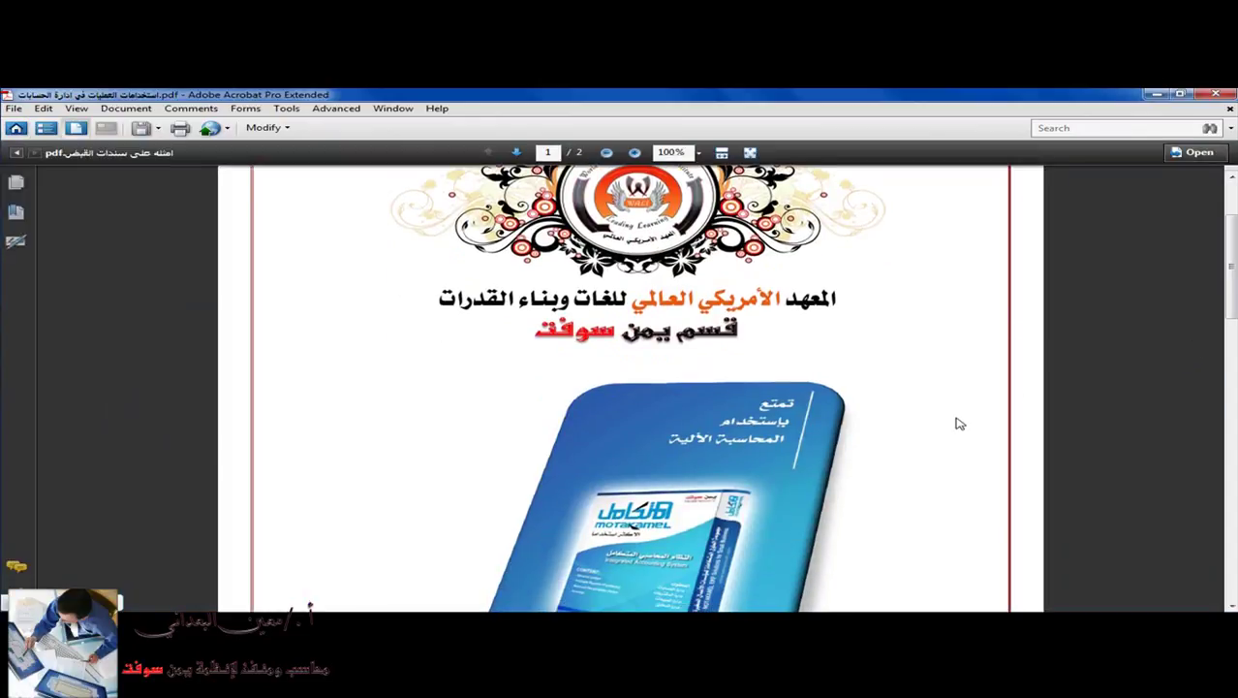
scroll(959, 423, "down", 10)
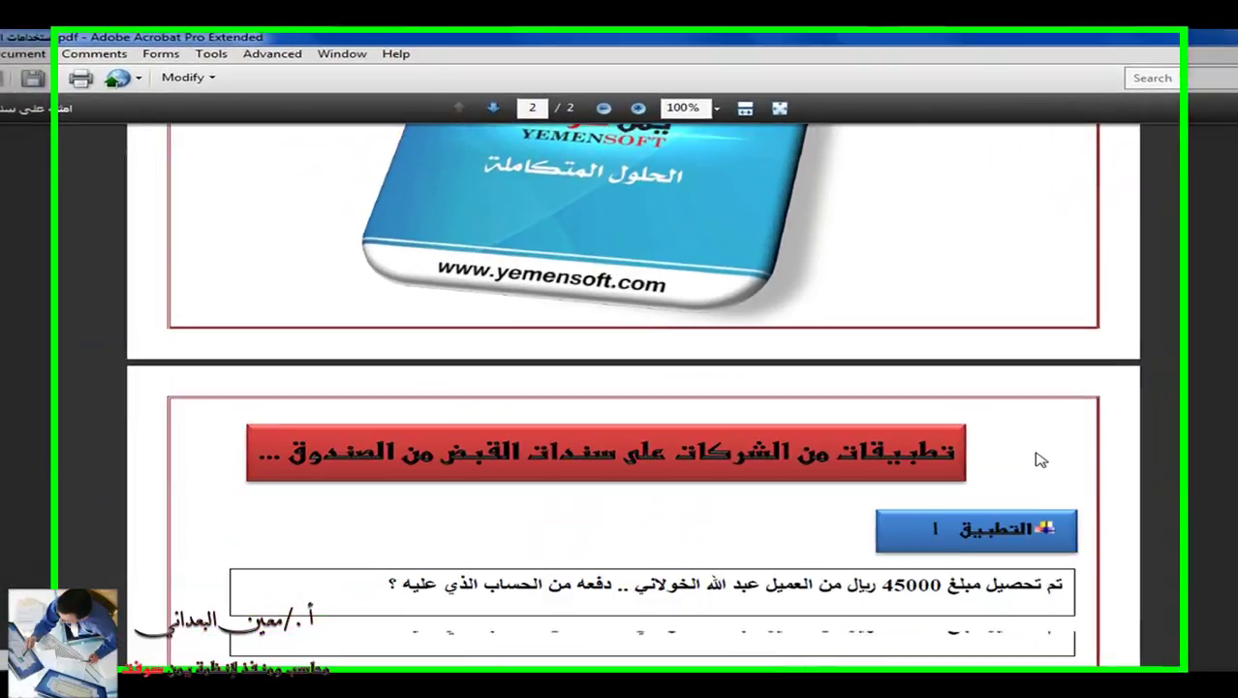
scroll(960, 434, "down", 5)
scroll(1082, 463, "down", 2)
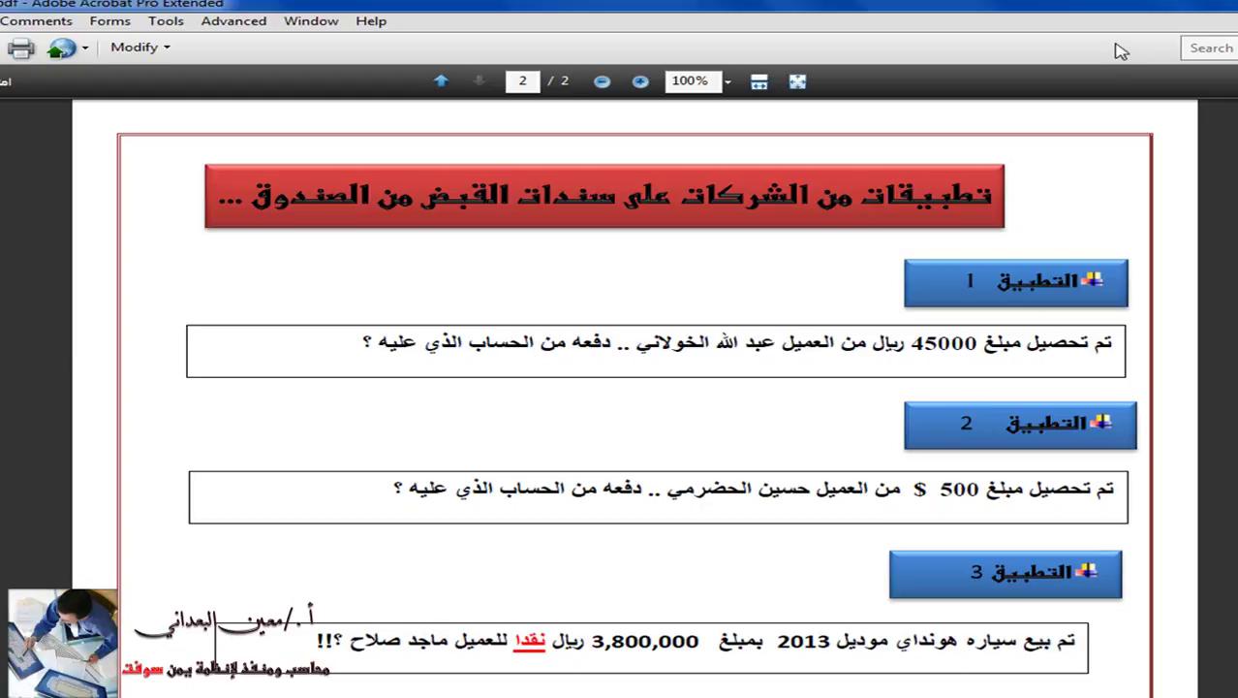
key("super+Tab")
key("super+Tab")
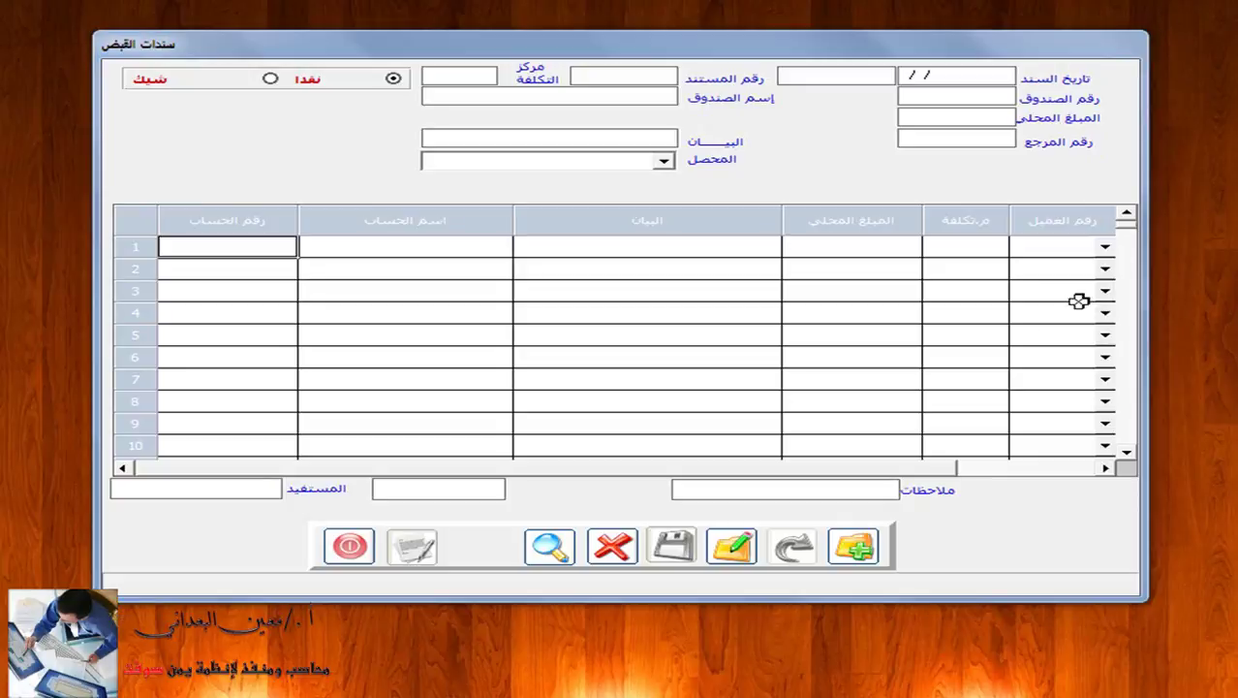
Start a new cash receipt voucher dated 01/09/14 using box 1, the Yemeni riyal box.
left_click(853, 546)
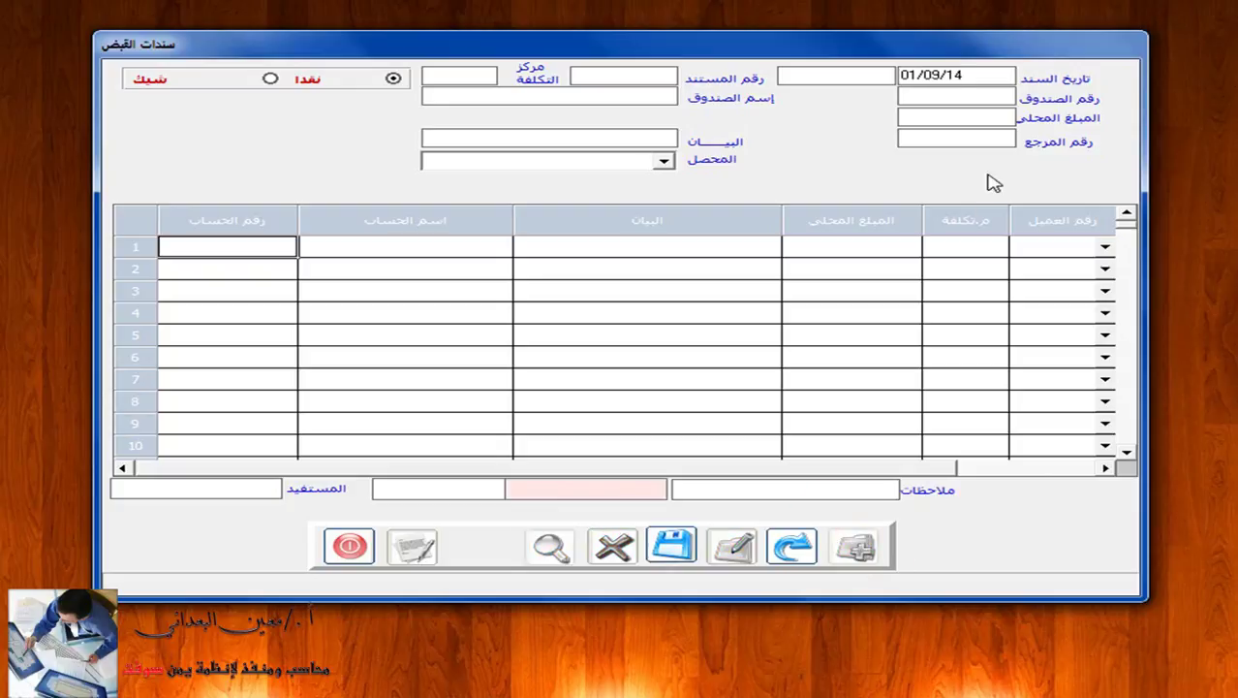
left_click(997, 96)
left_click(963, 99)
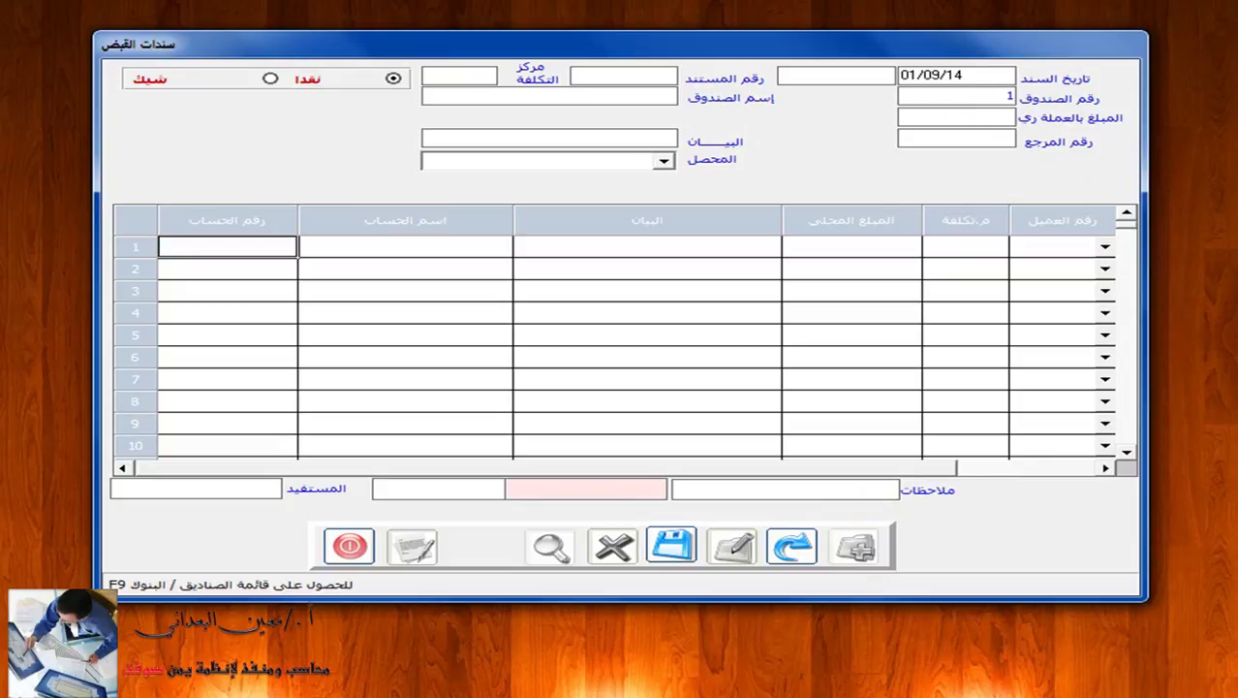
type("1")
key("Return")
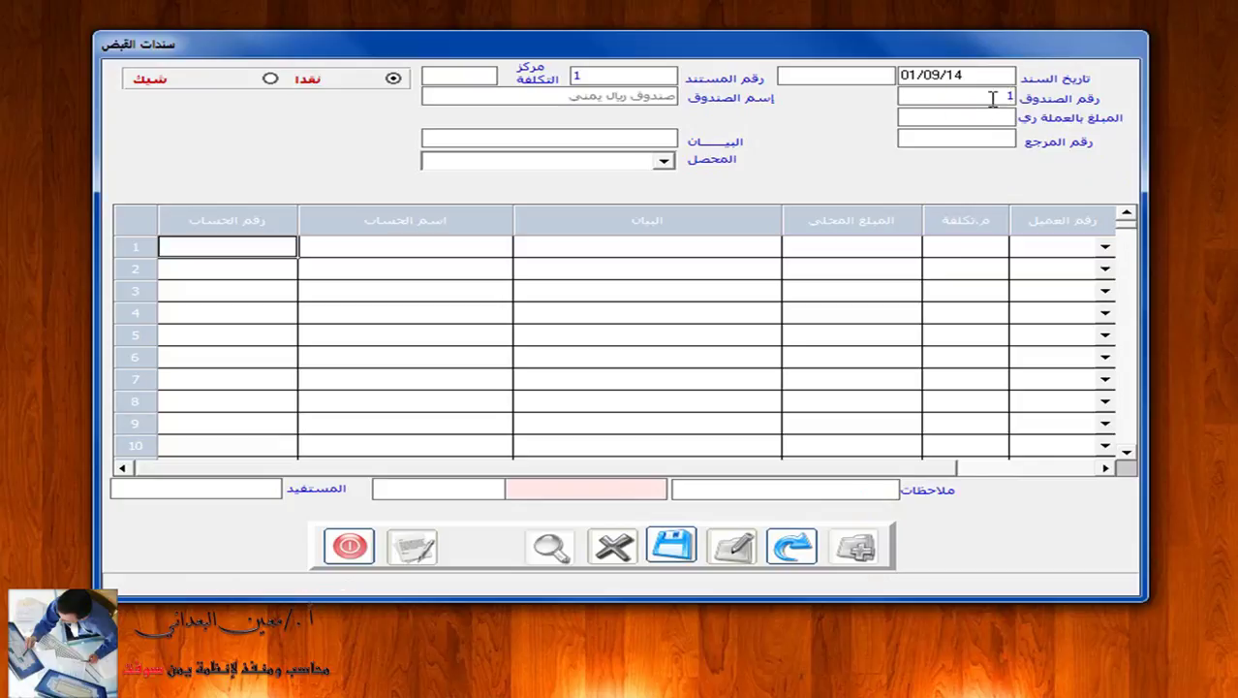
left_click(989, 96)
key("F9")
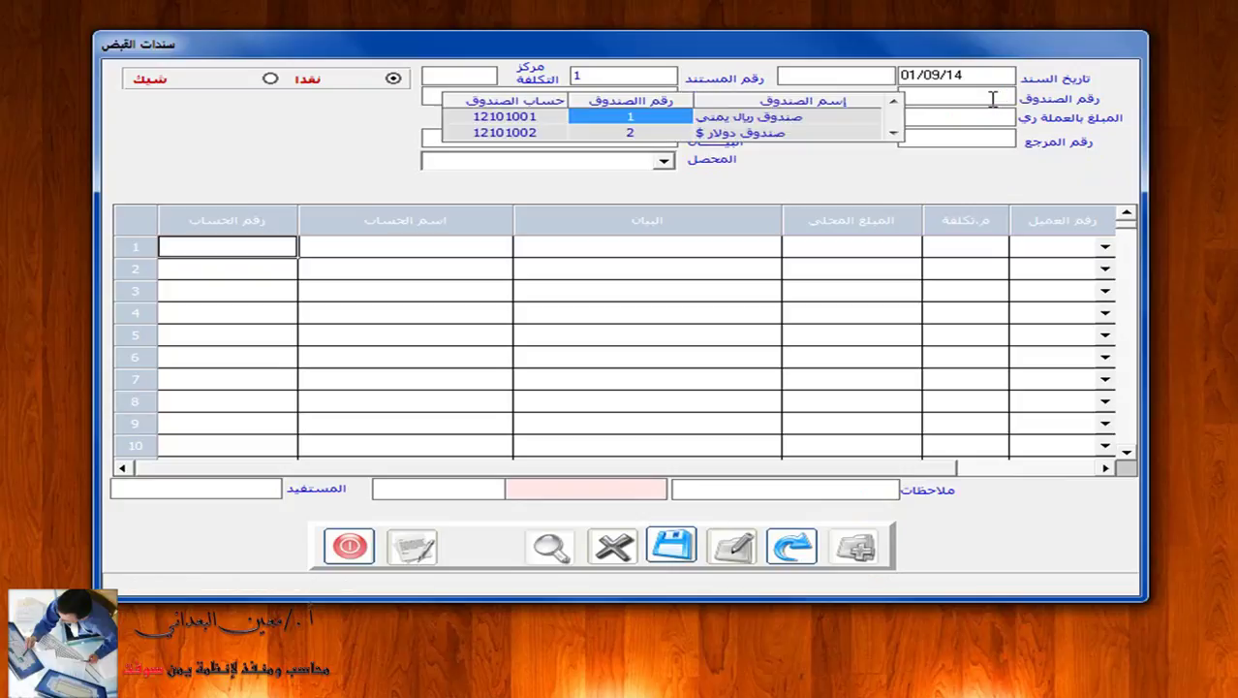
left_click(826, 124)
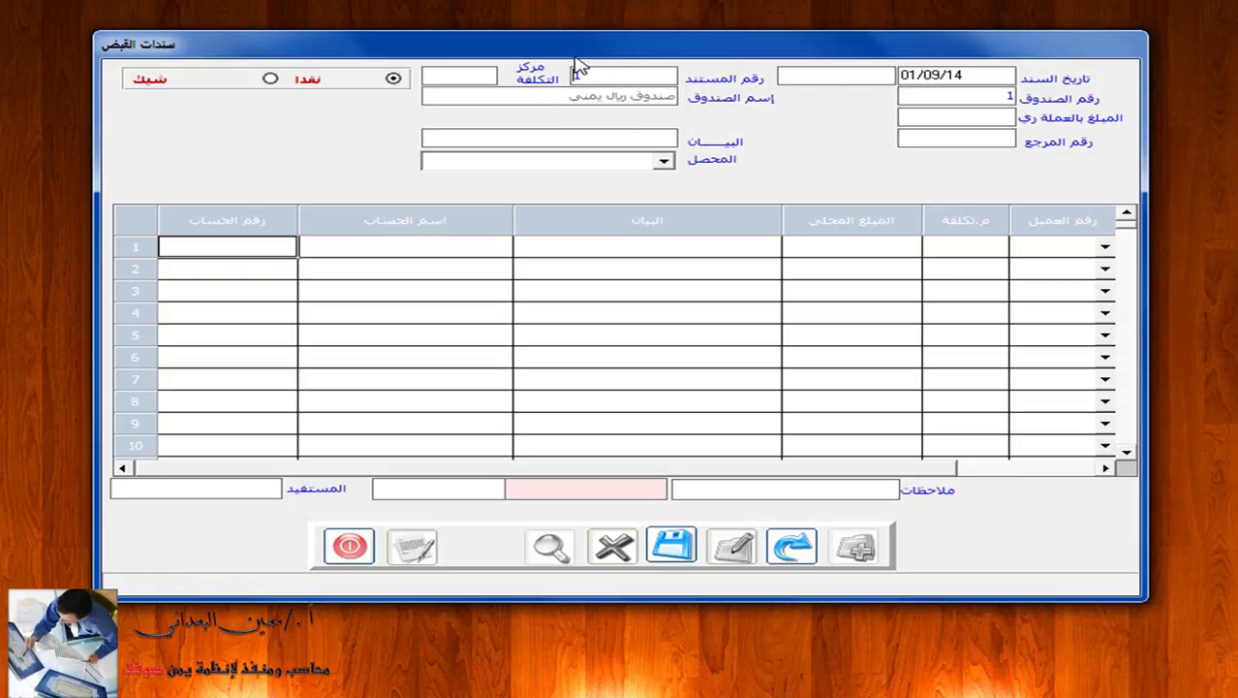
Enter amount 45000 and the customer's name as the description, then go to row 1.
left_click(959, 120)
type("45000")
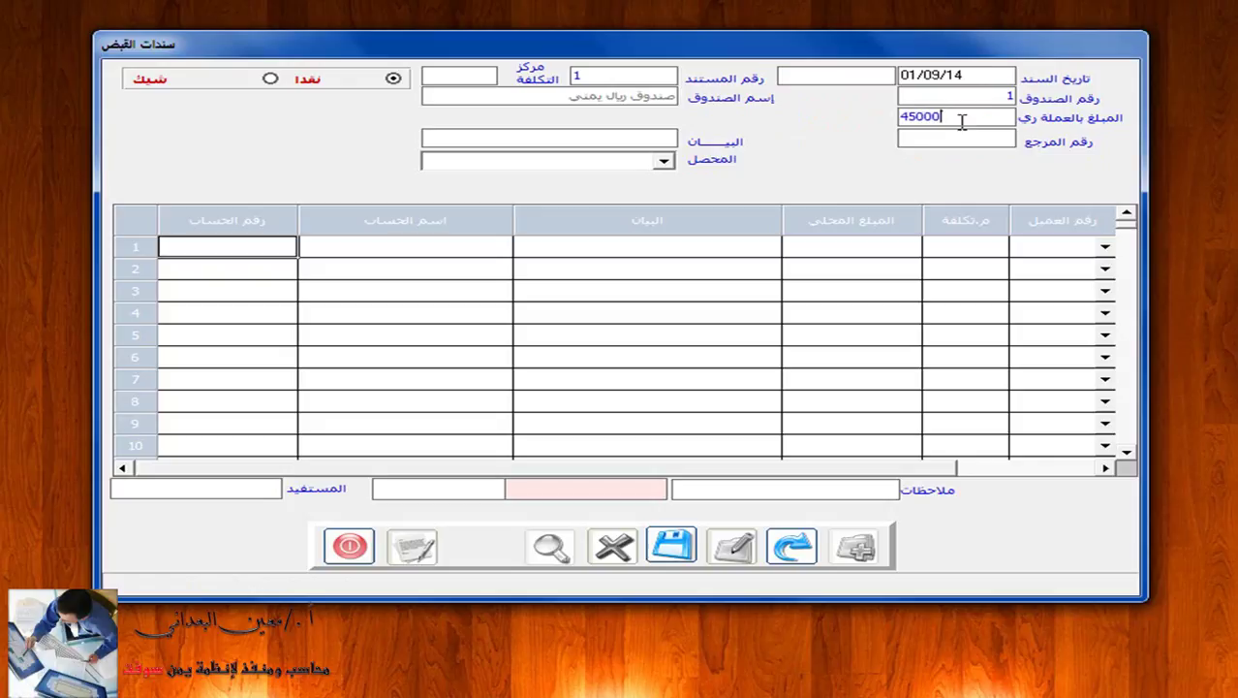
key("Return")
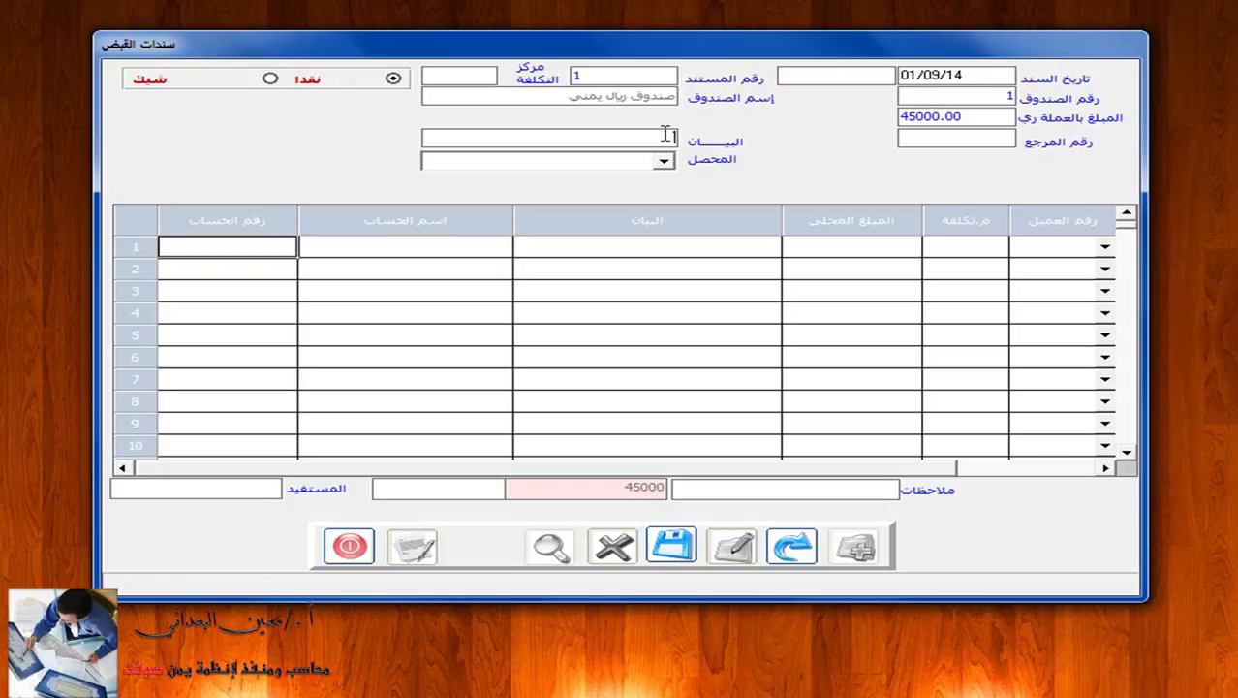
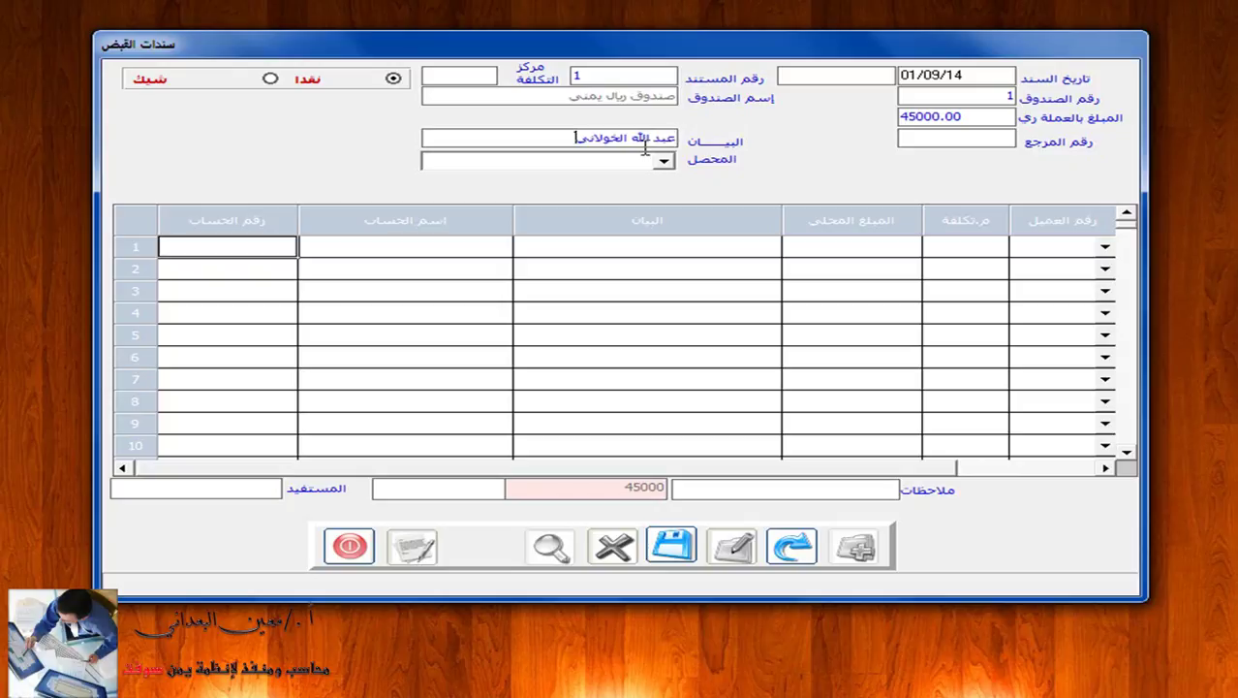
left_click(262, 244)
left_click(260, 242)
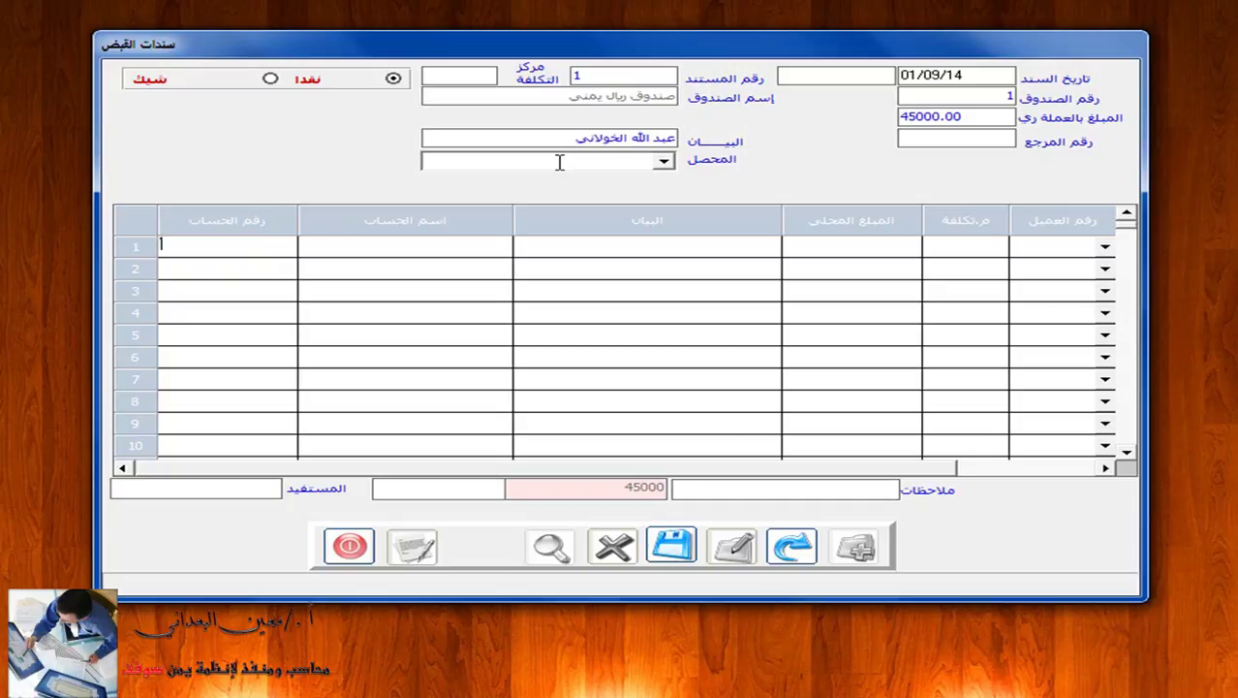
Search row 1's account name with a wildcard on the customer's surname and review the matches.
left_click(440, 245)
type("*")
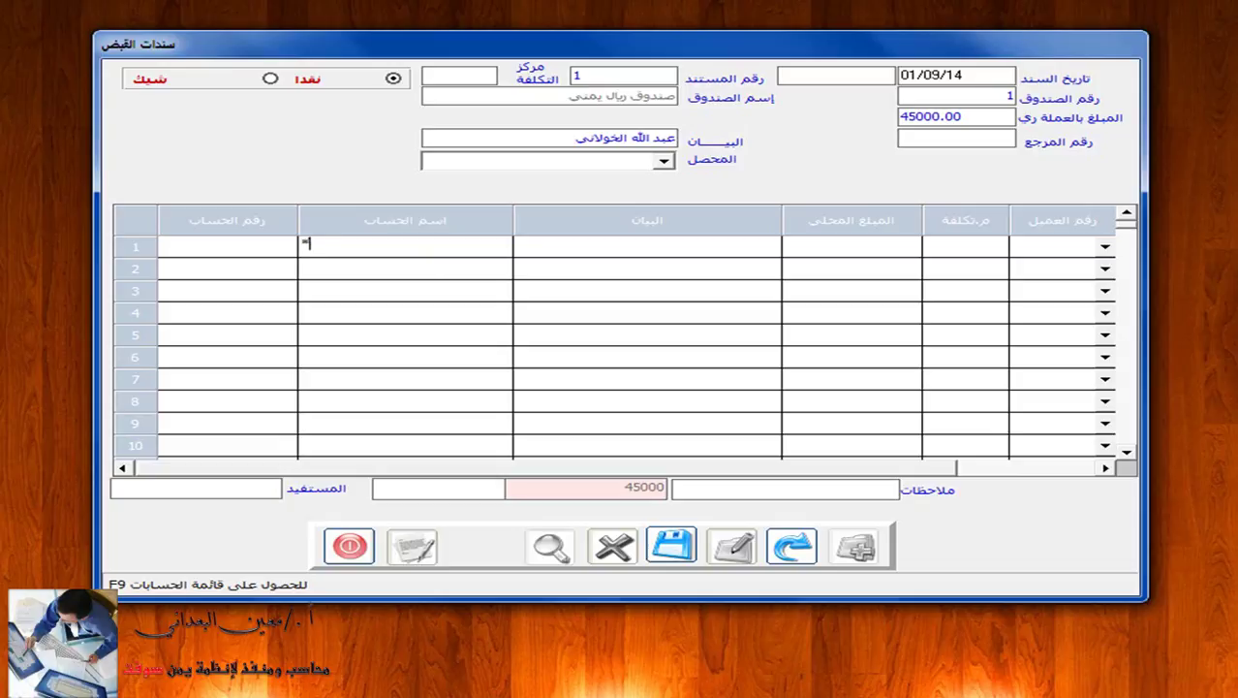
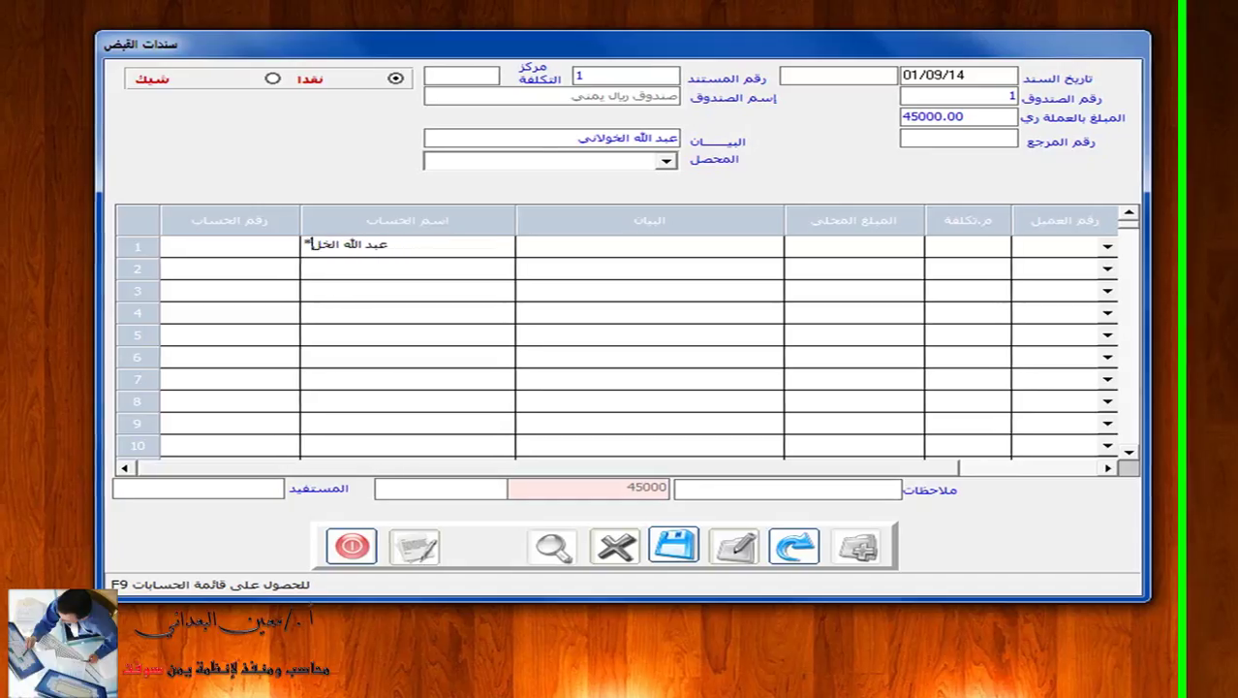
type("ولاني")
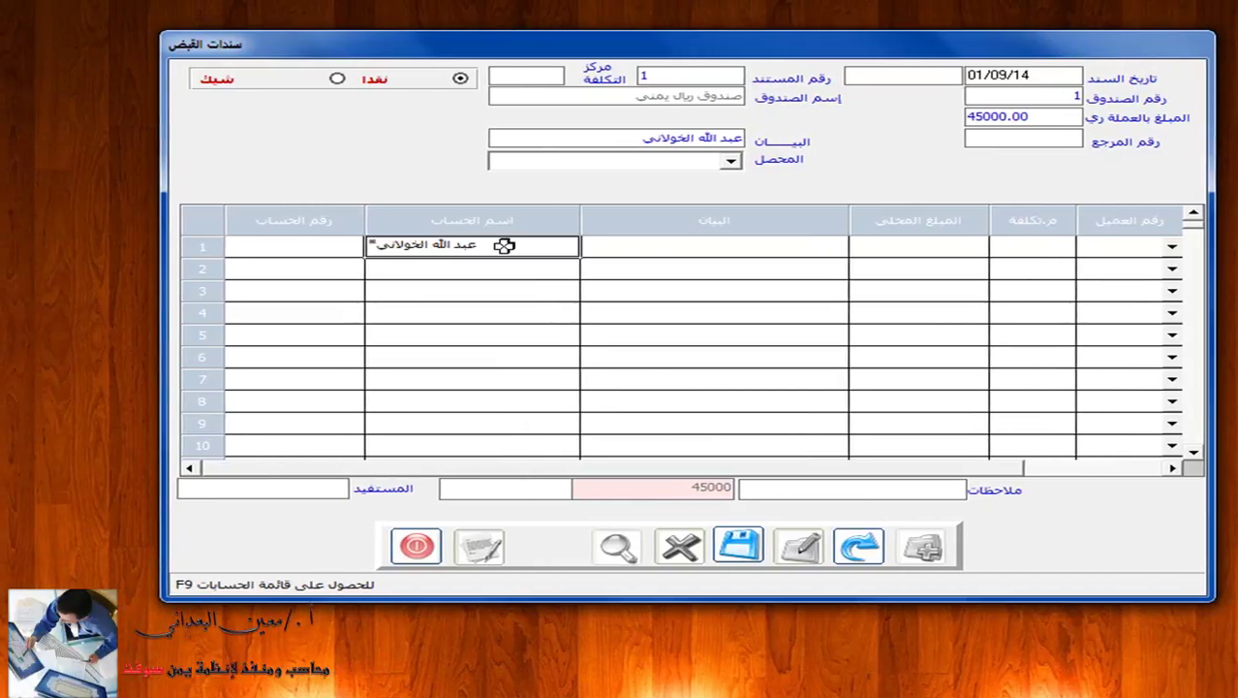
type("*")
key("Return")
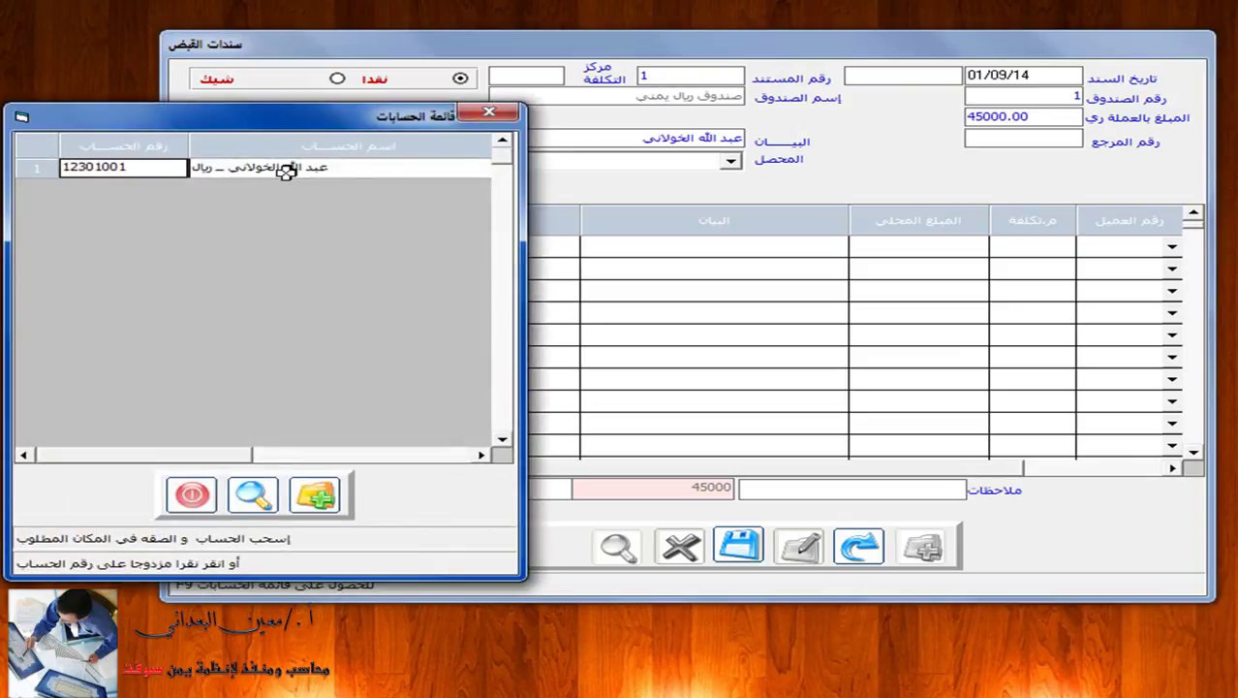
left_click(491, 111)
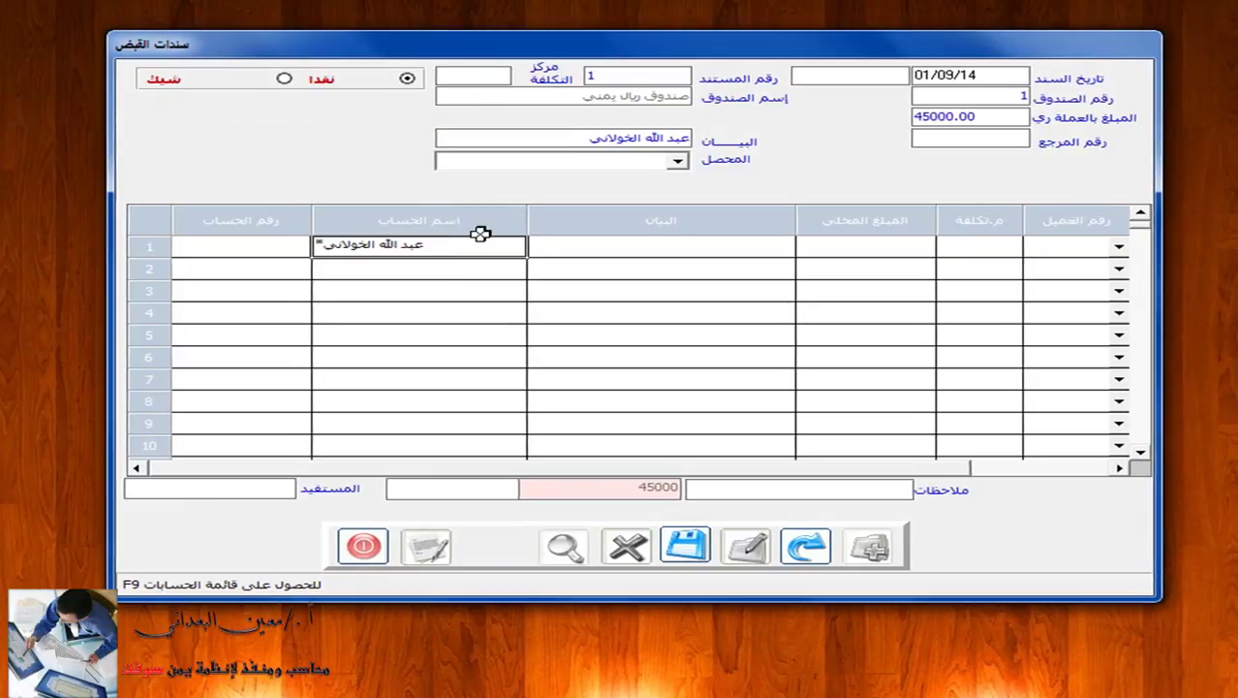
left_click(449, 247)
key("BackSpace")
key("BackSpace")
key("BackSpace")
key("BackSpace")
key("BackSpace")
key("BackSpace")
key("BackSpace")
key("BackSpace")
key("BackSpace")
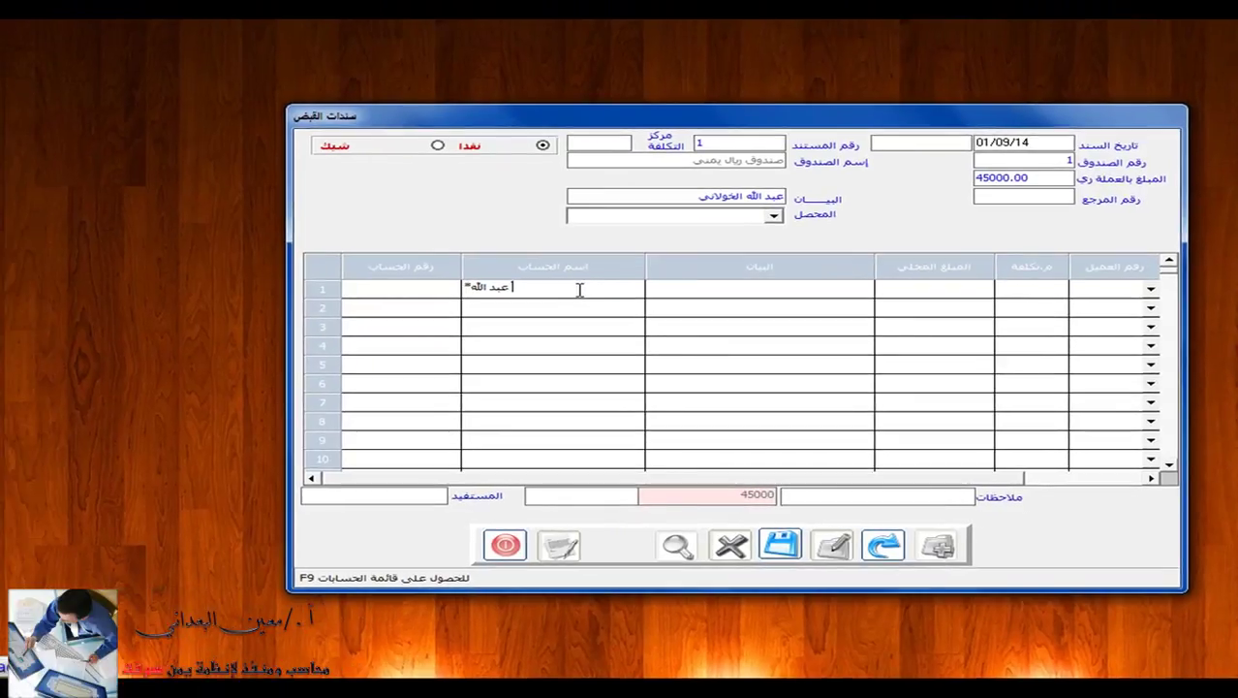
key("F9")
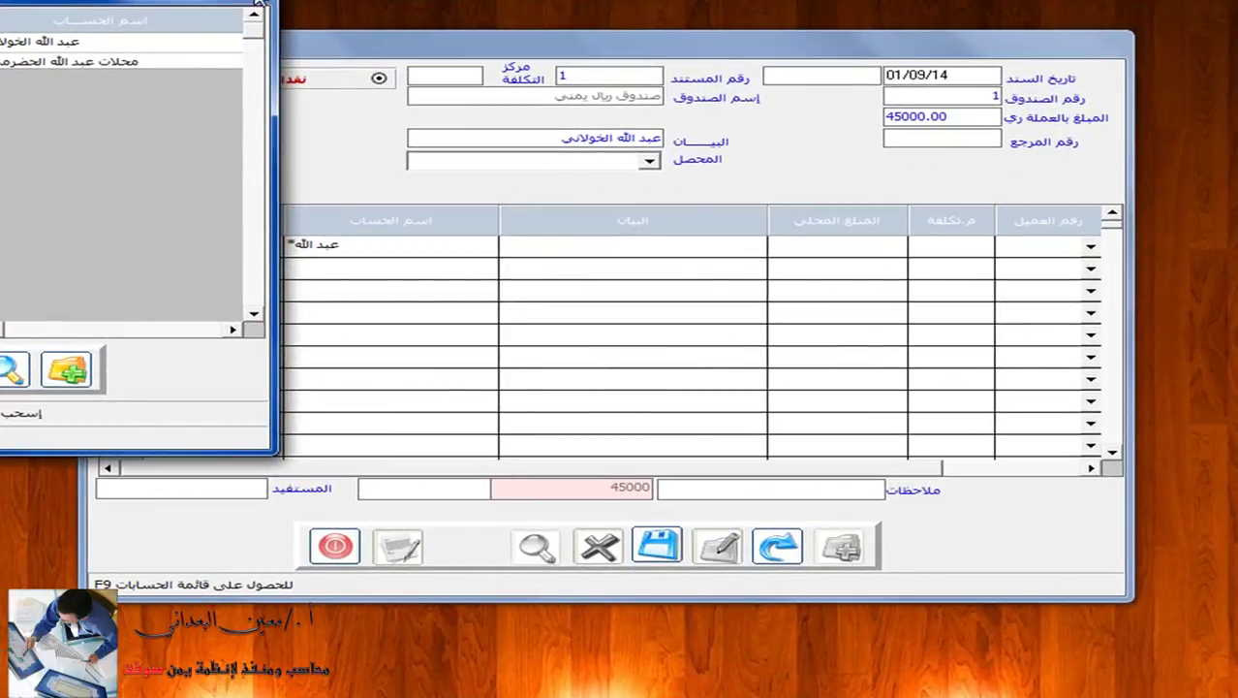
left_click(332, 235)
Retype part of the surname in row 1's account name and list the matching accounts again.
left_click(379, 241)
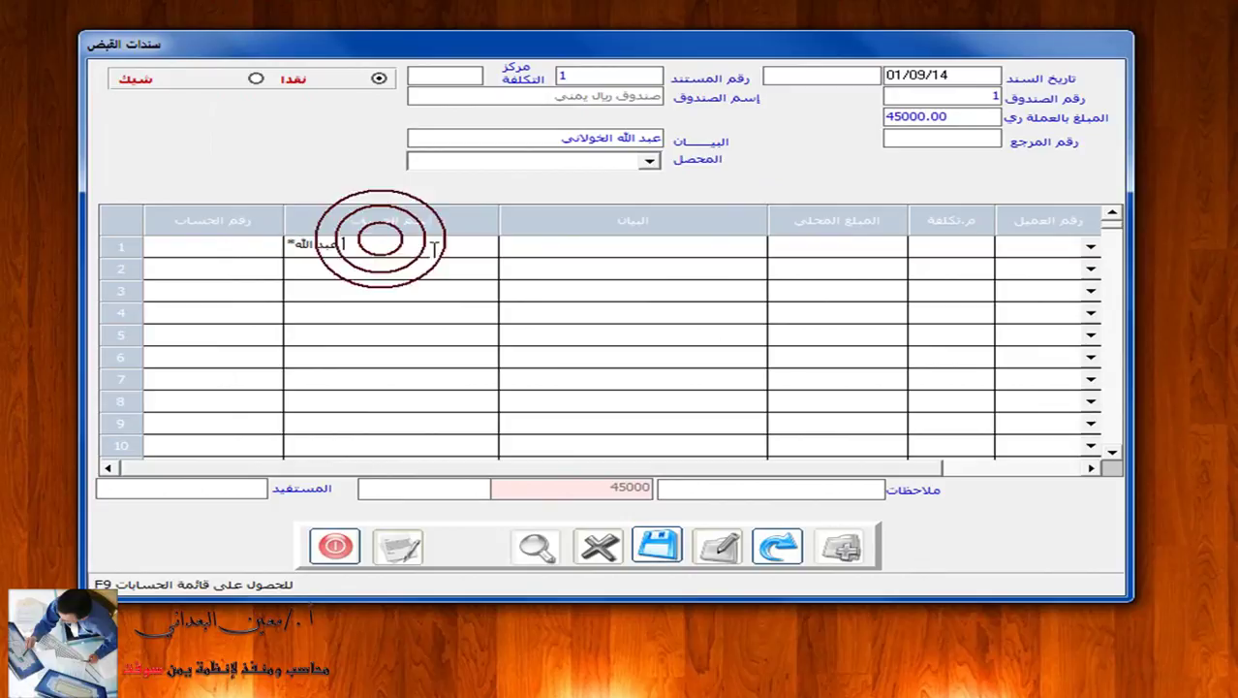
key("BackSpace")
key("BackSpace")
key("BackSpace")
key("BackSpace")
key("BackSpace")
key("BackSpace")
key("BackSpace")
key("BackSpace")
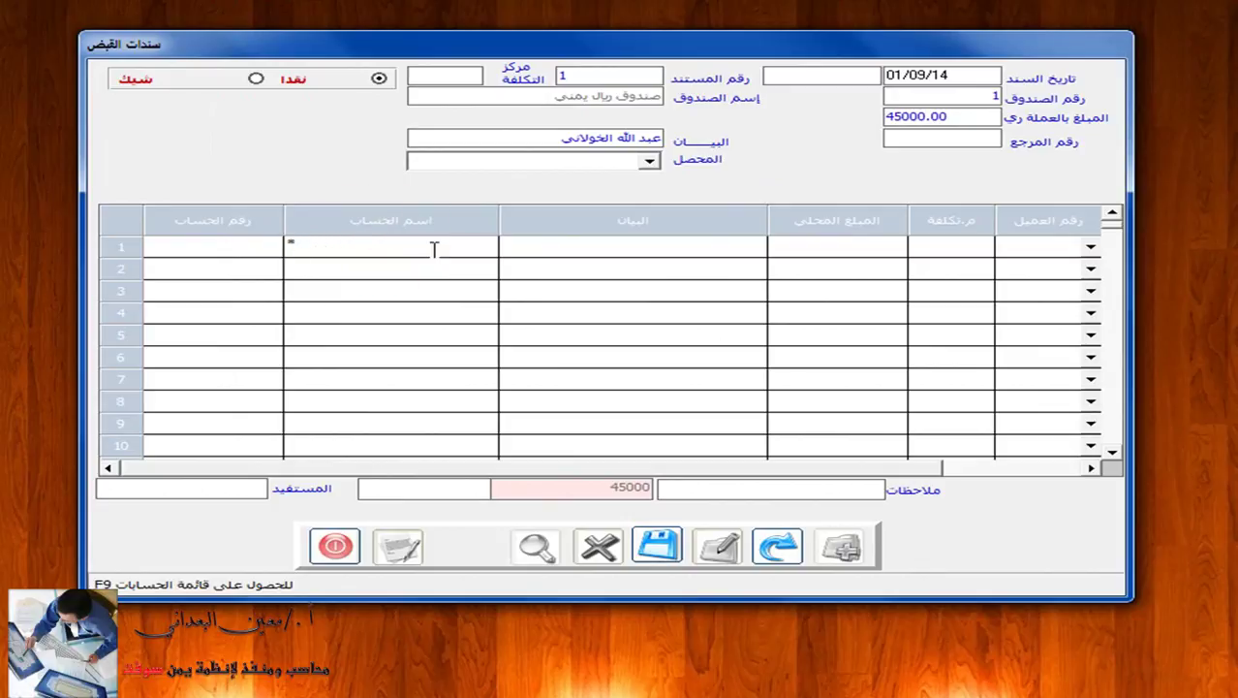
type("الخام")
key("BackSpace")
key("BackSpace")
type("ولاني")
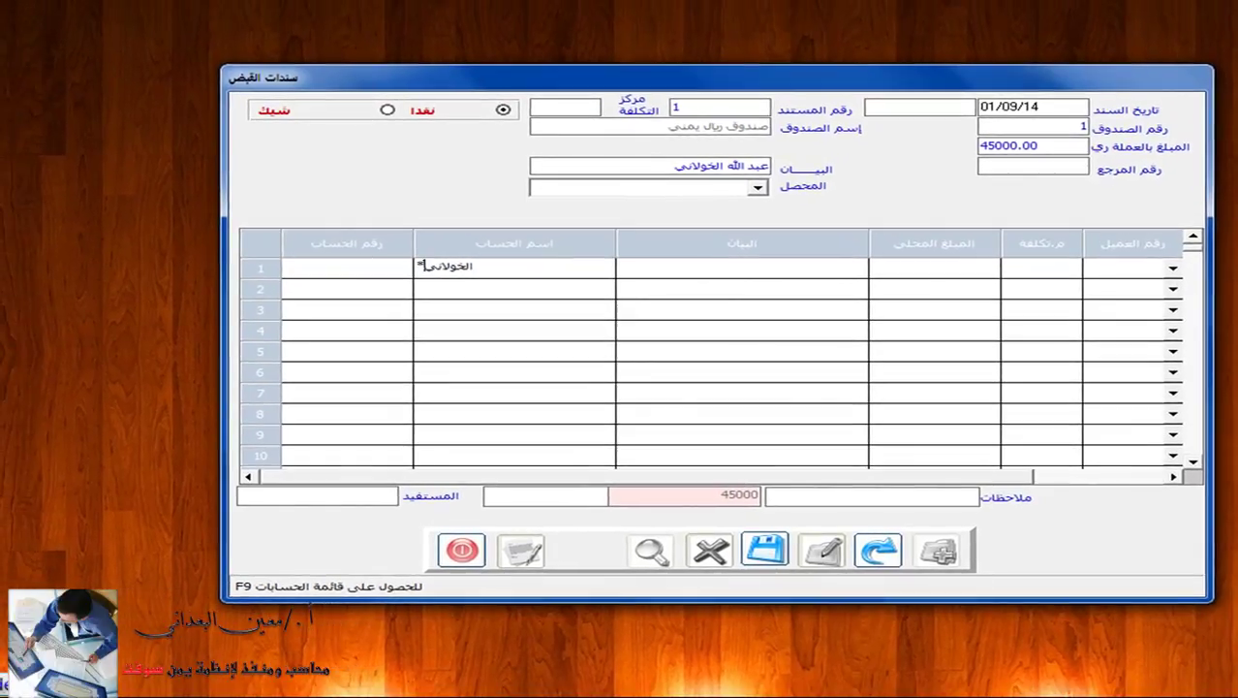
key("F9")
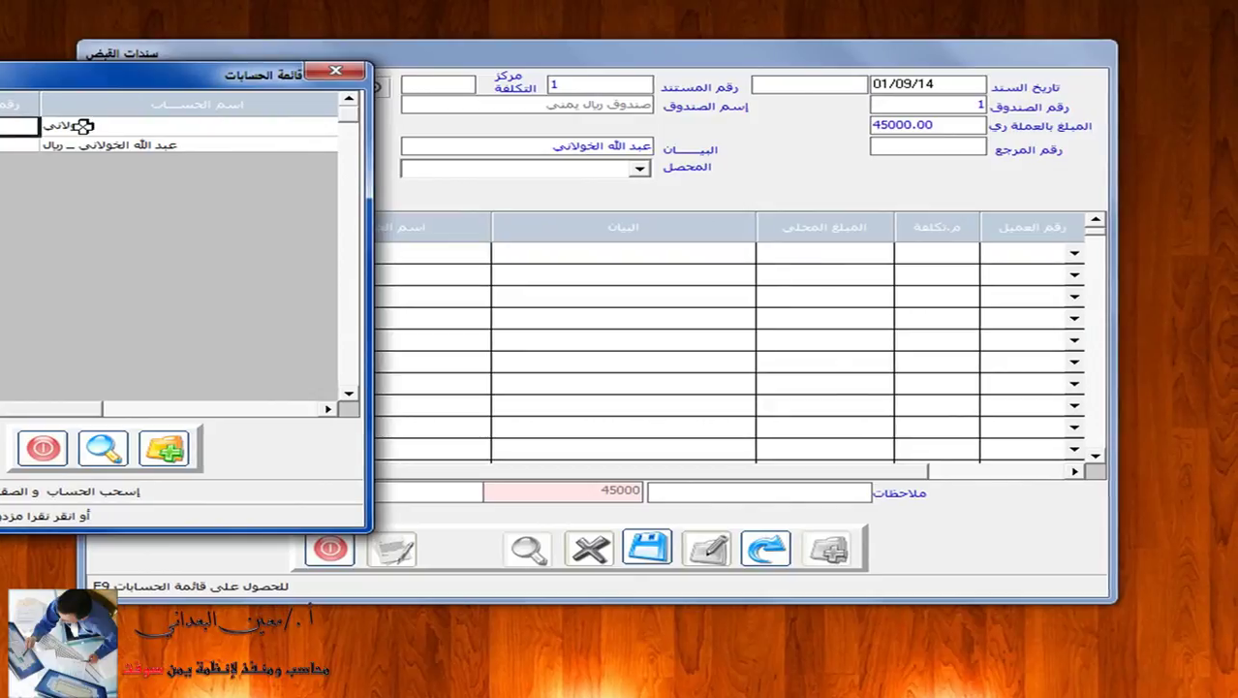
left_click(337, 72)
left_click(228, 257)
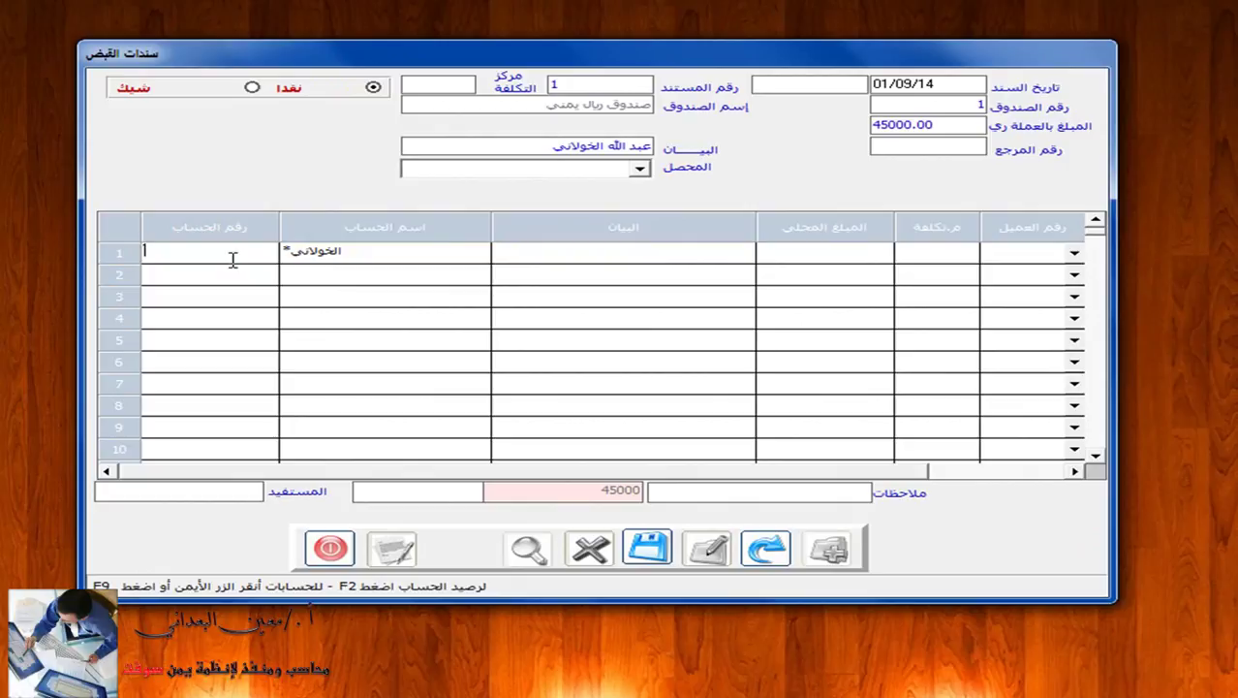
Enter account 12301001 on row 1, then erase it again.
left_click(231, 259)
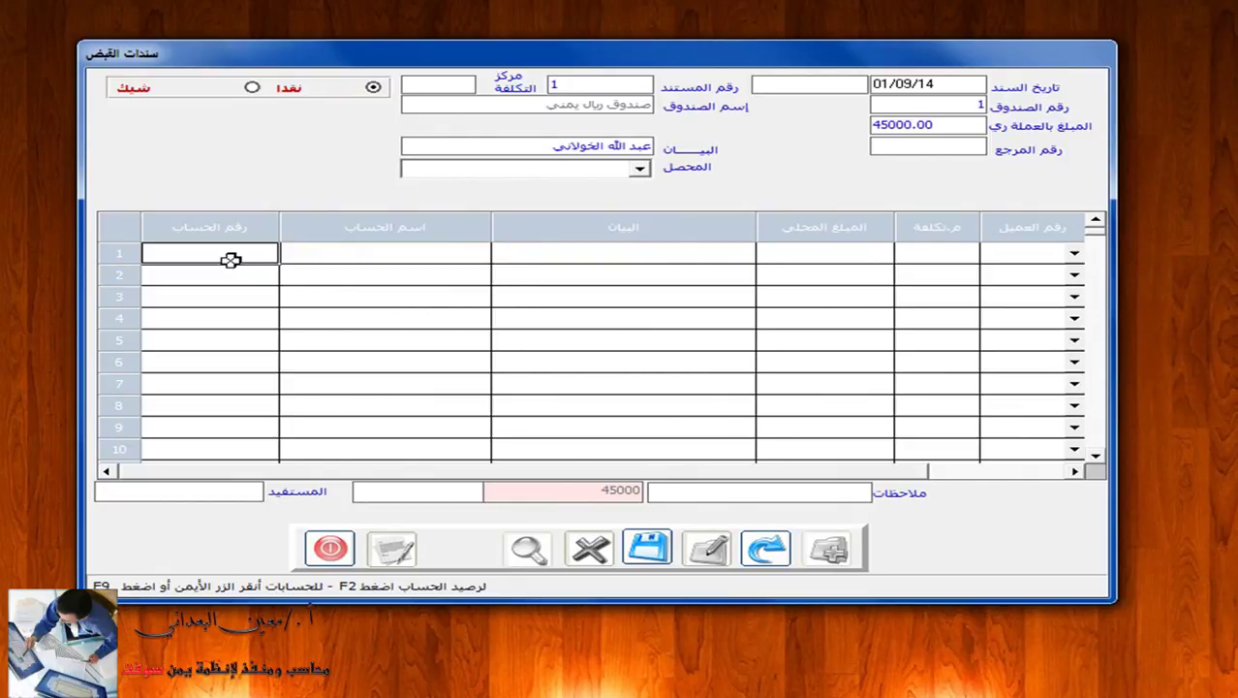
type("12301001")
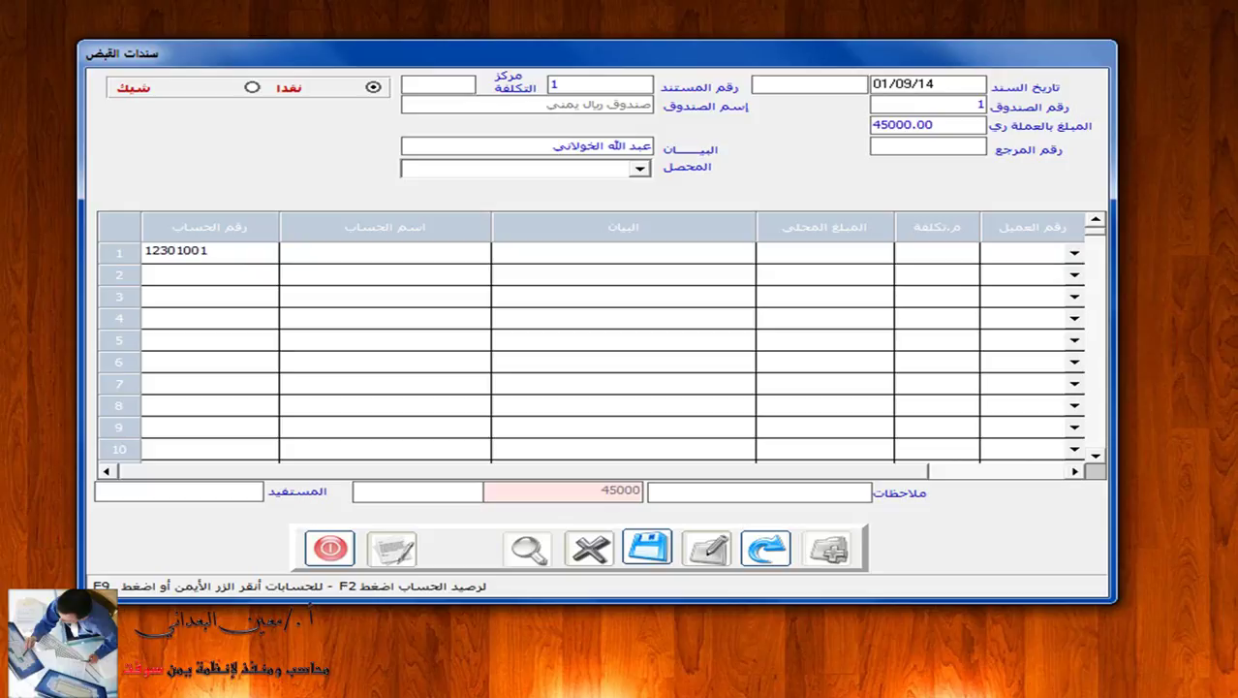
key("Return")
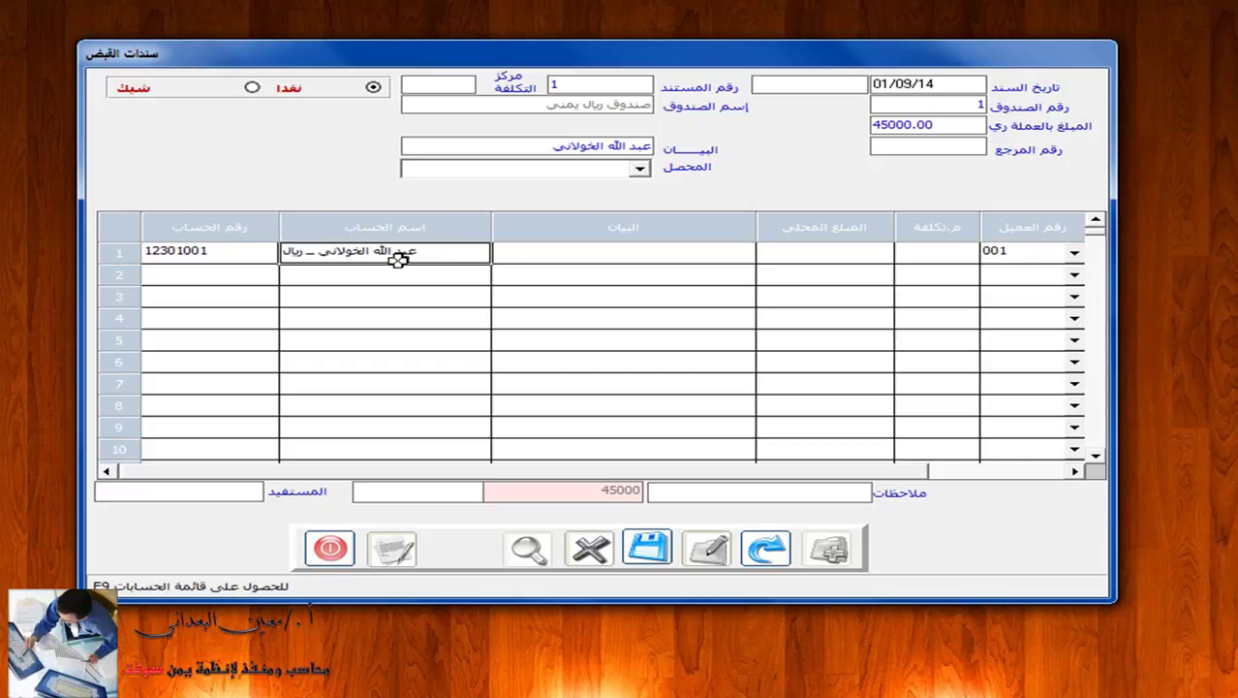
left_click(240, 251)
key("BackSpace")
key("BackSpace")
key("BackSpace")
key("BackSpace")
key("BackSpace")
key("BackSpace")
key("BackSpace")
key("BackSpace")
key("Return")
Browse the accounts starting with 12301, then clear the digits from row 1.
left_click(241, 251)
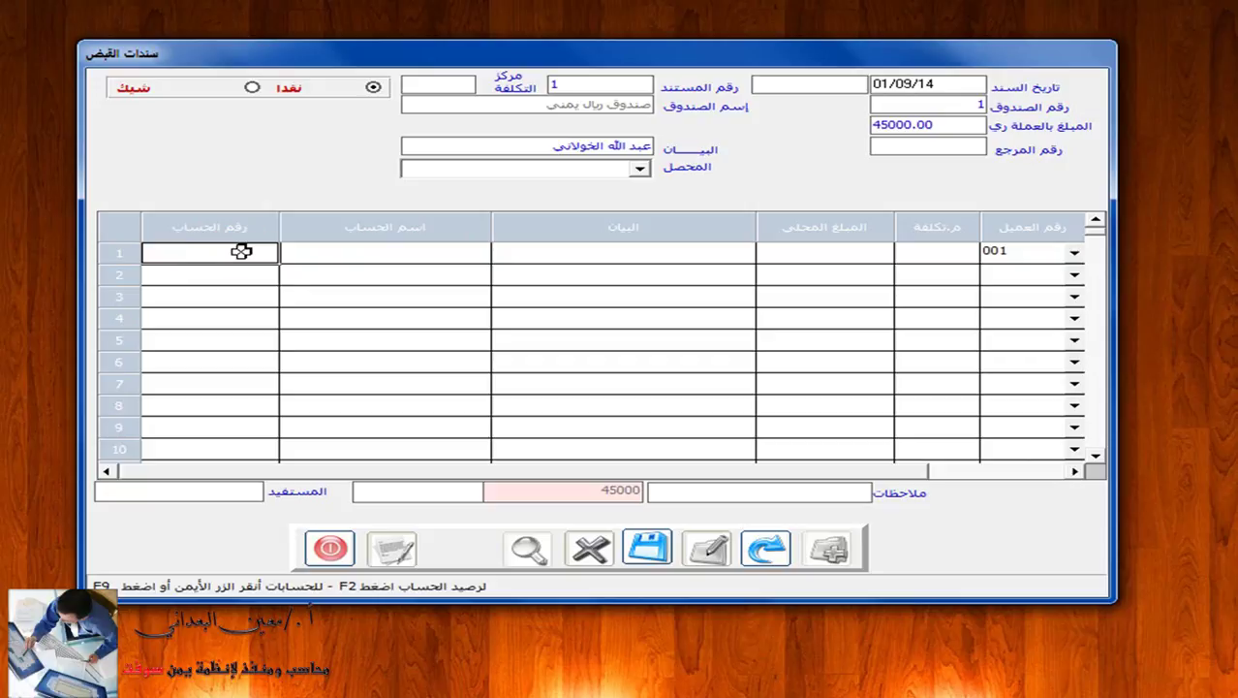
type("123")
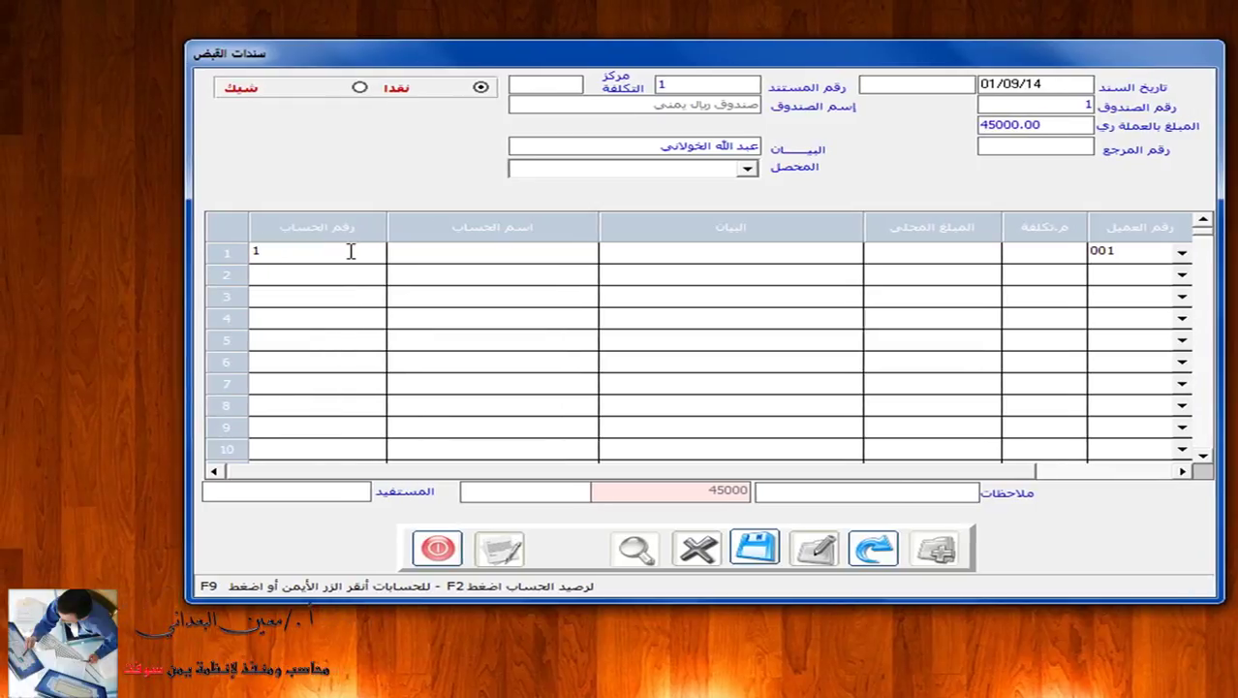
type("01")
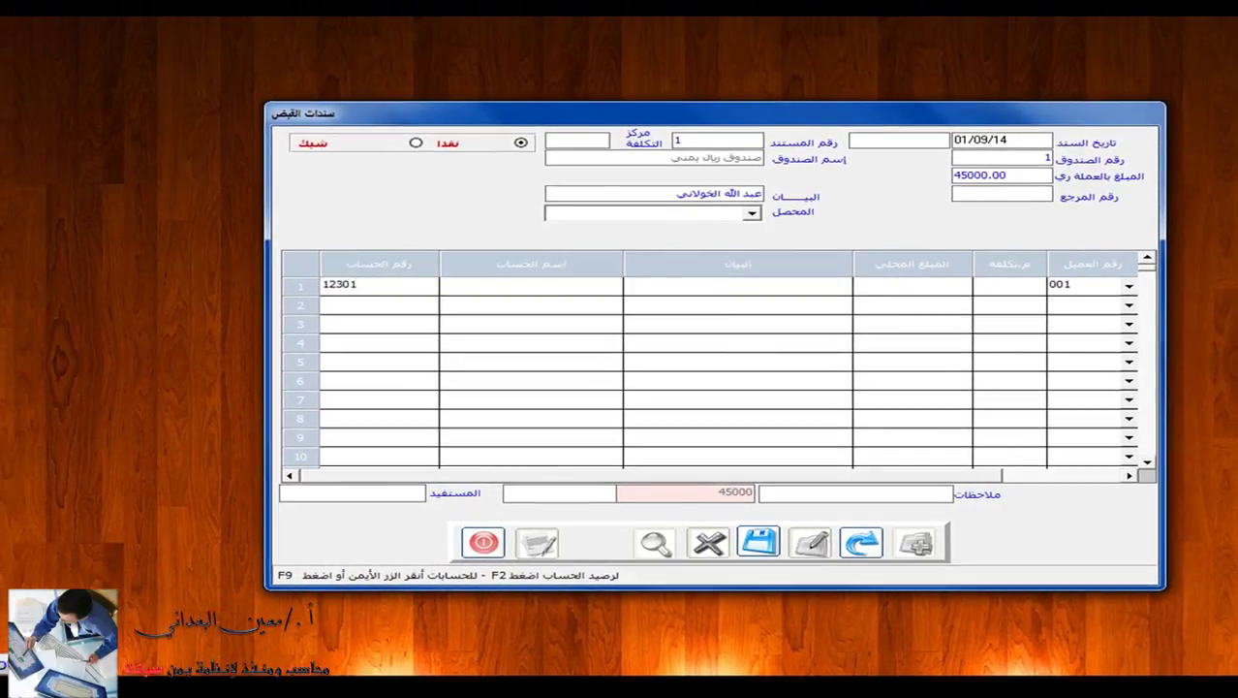
key("F2")
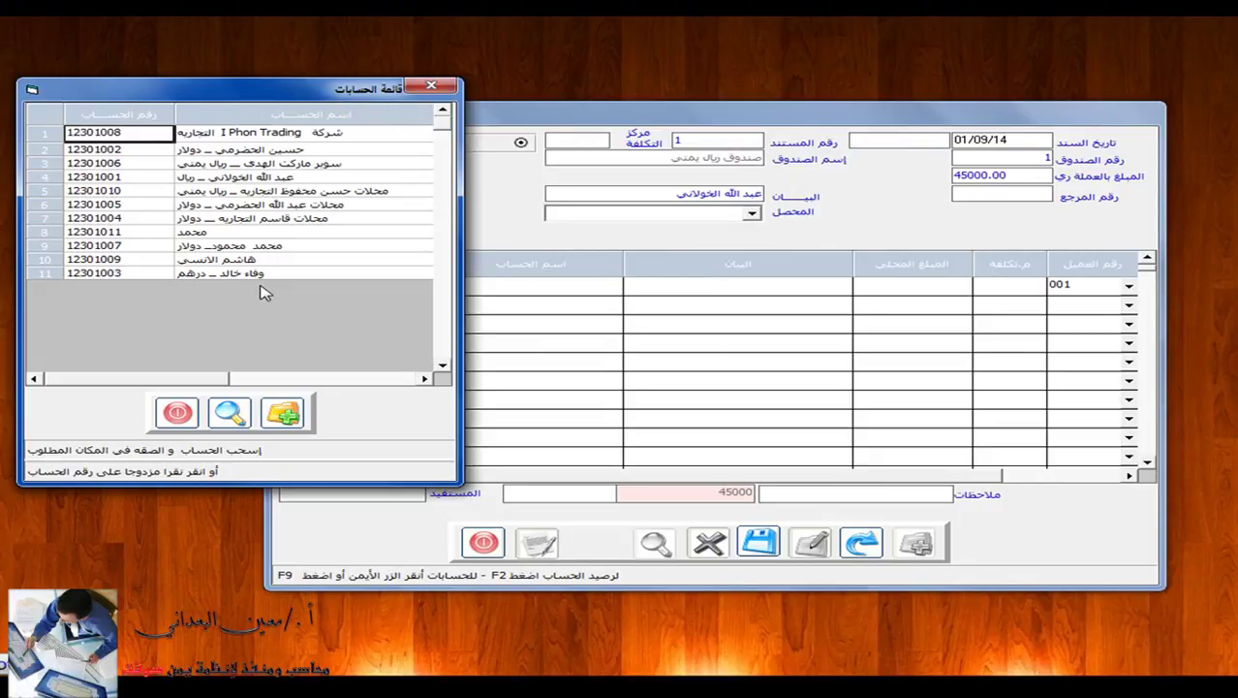
left_click(431, 85)
left_click(376, 284)
key("BackSpace")
key("BackSpace")
key("BackSpace")
key("BackSpace")
key("BackSpace")
type("1230")
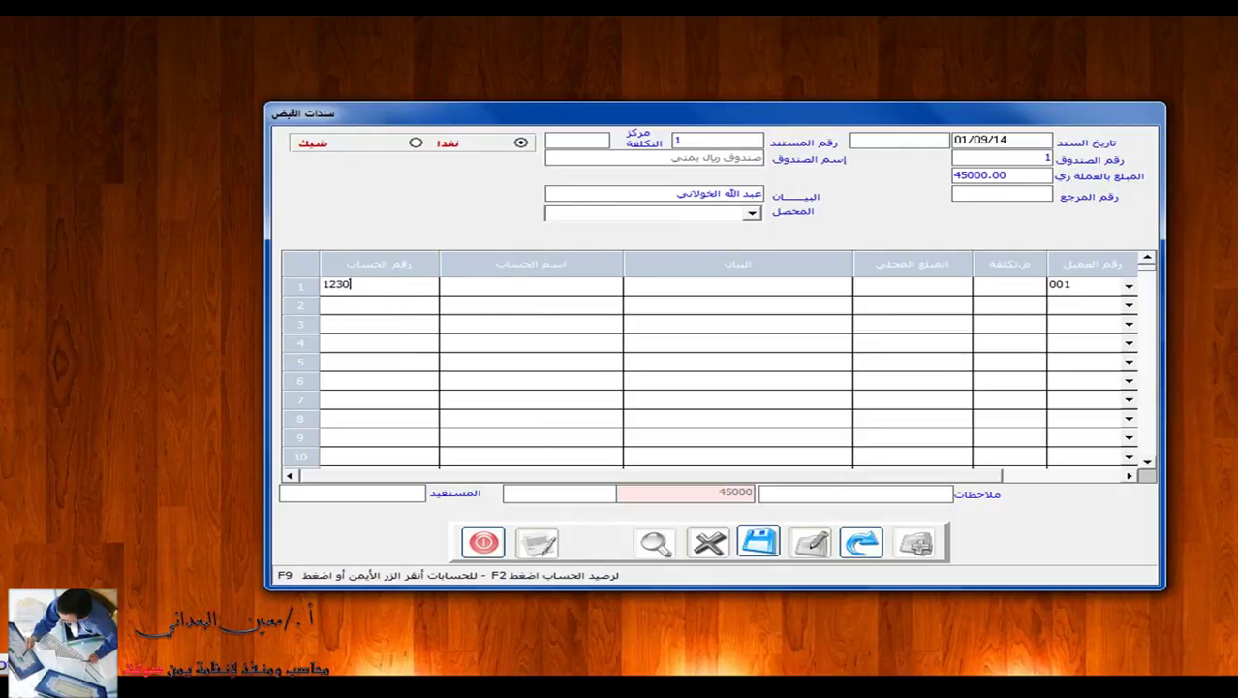
type("1")
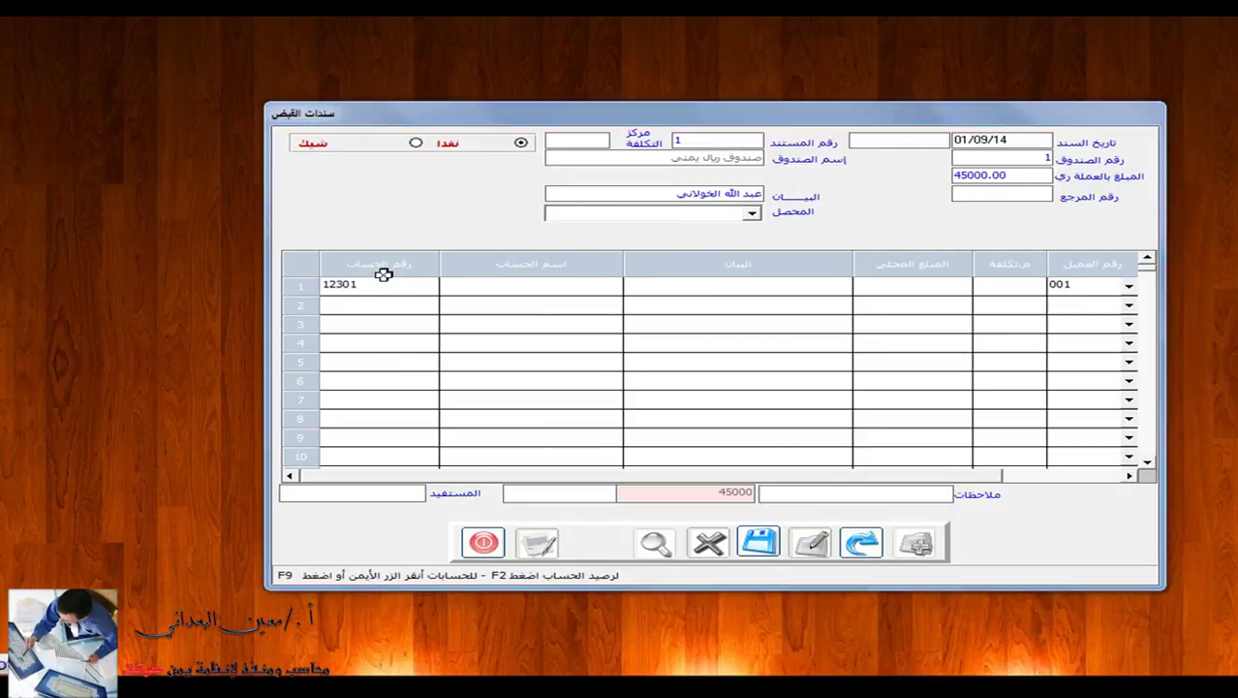
right_click(384, 276)
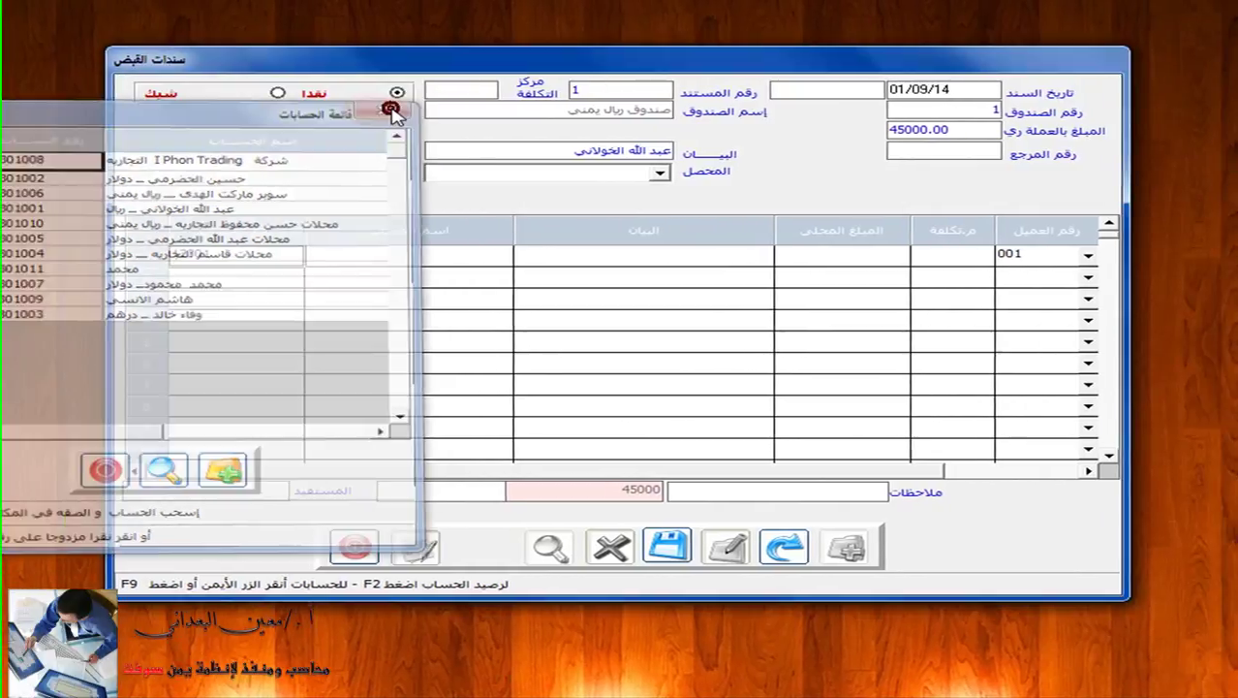
double_click(322, 173)
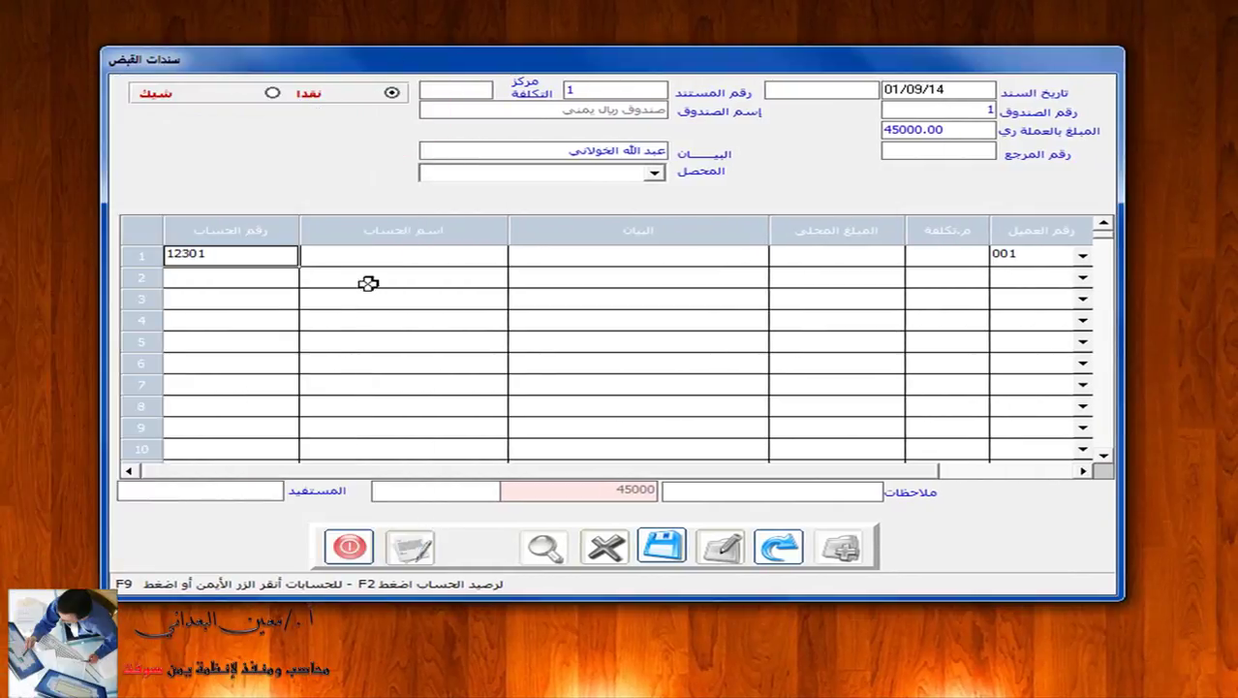
left_click(271, 252)
key("BackSpace")
key("BackSpace")
key("BackSpace")
key("BackSpace")
key("BackSpace")
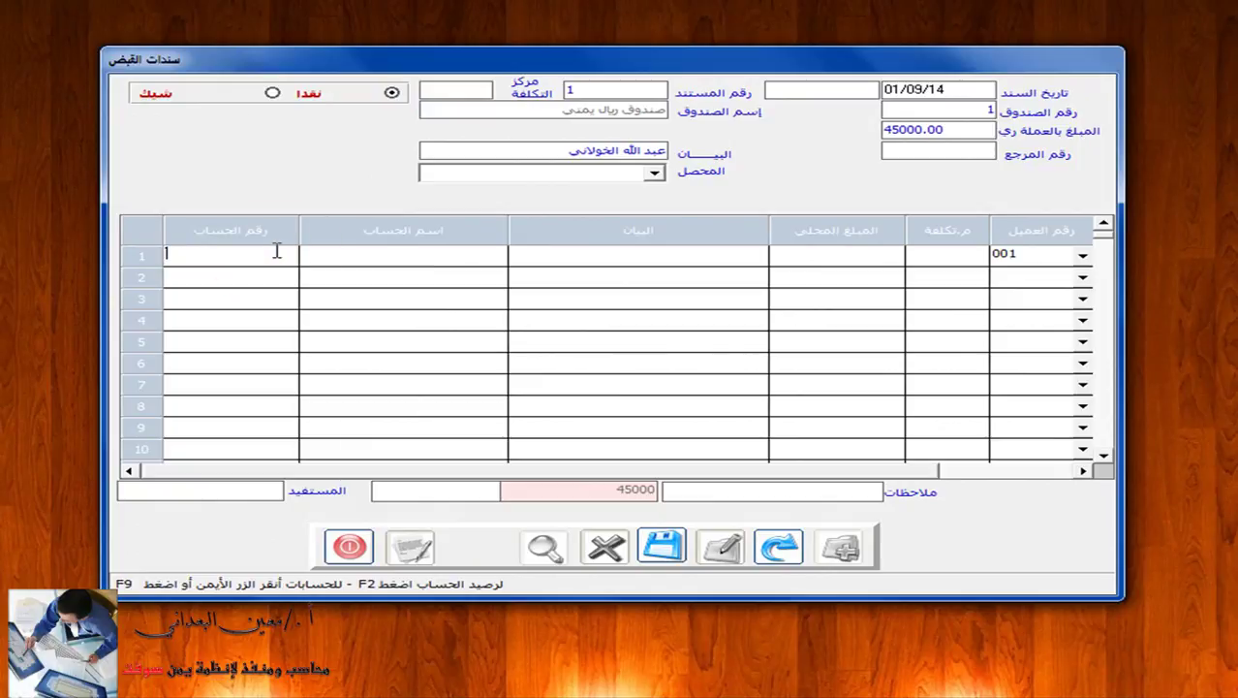
Look up the customer's account by name and assign account 12301001 to row 1.
key("F2")
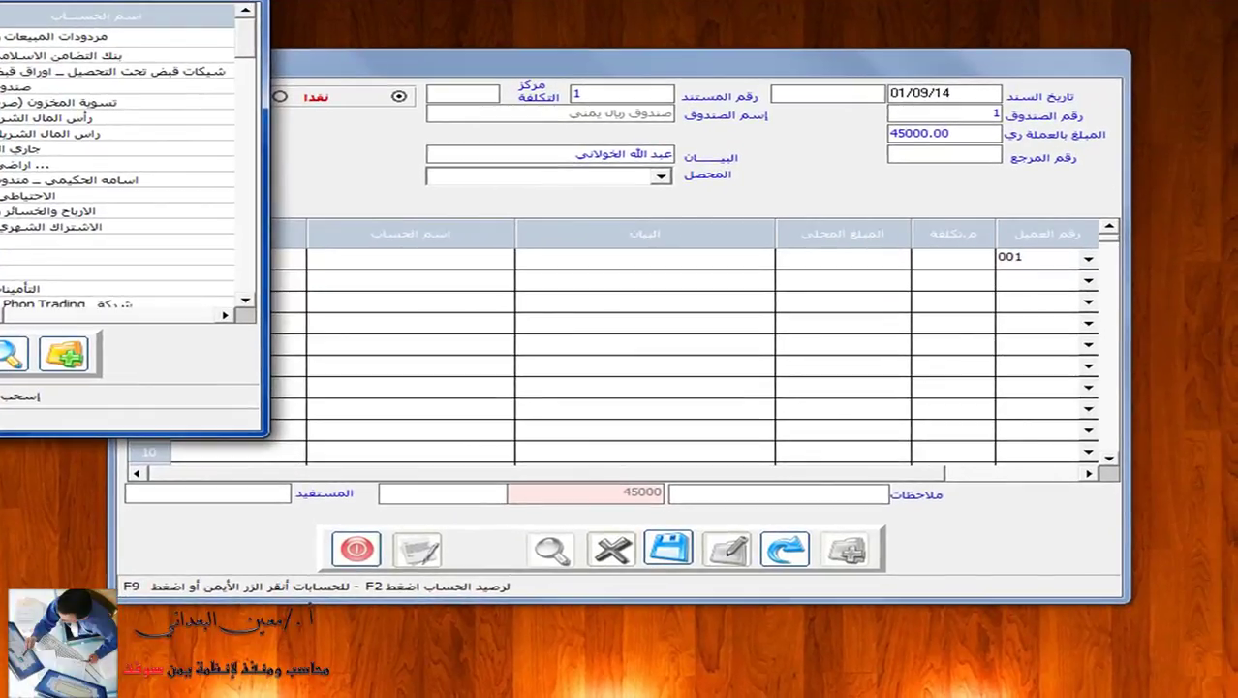
key("Escape")
left_click(360, 255)
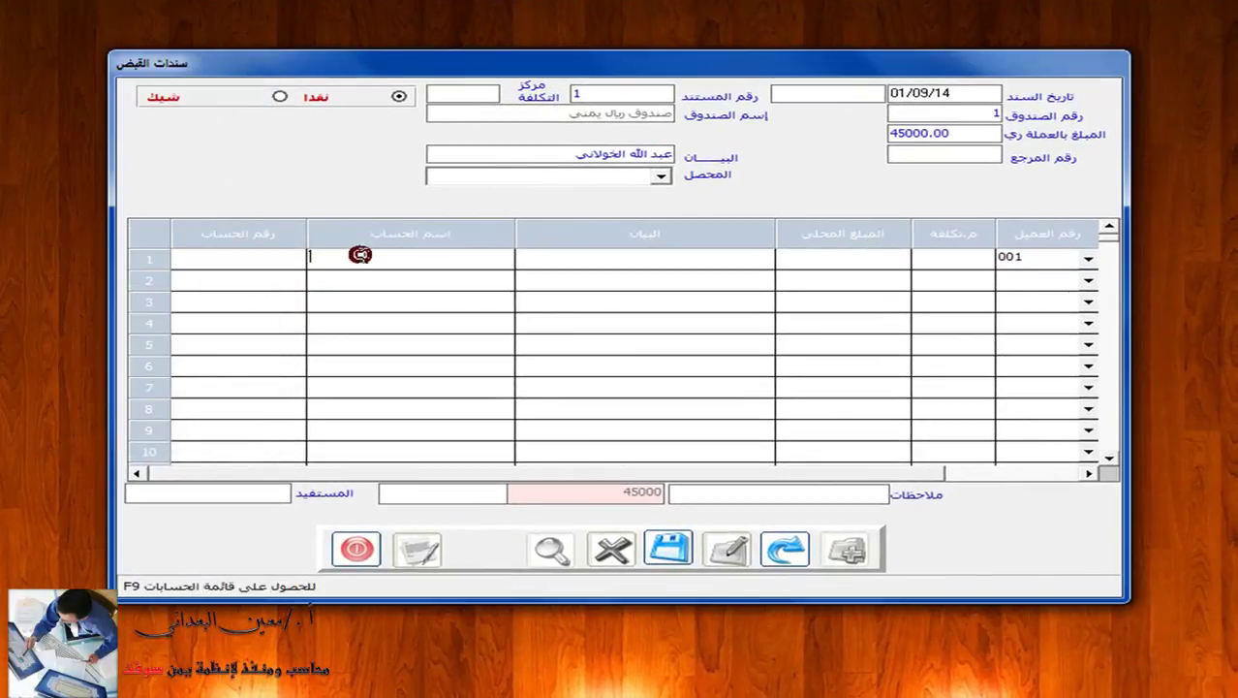
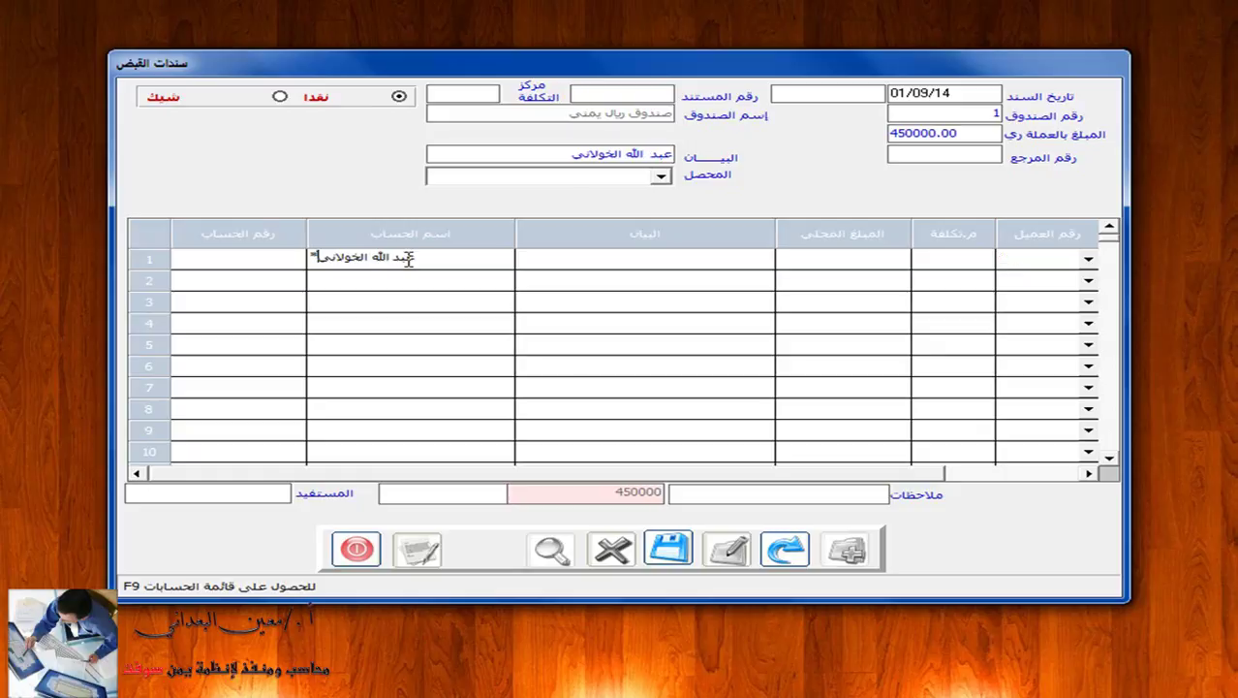
key("F9")
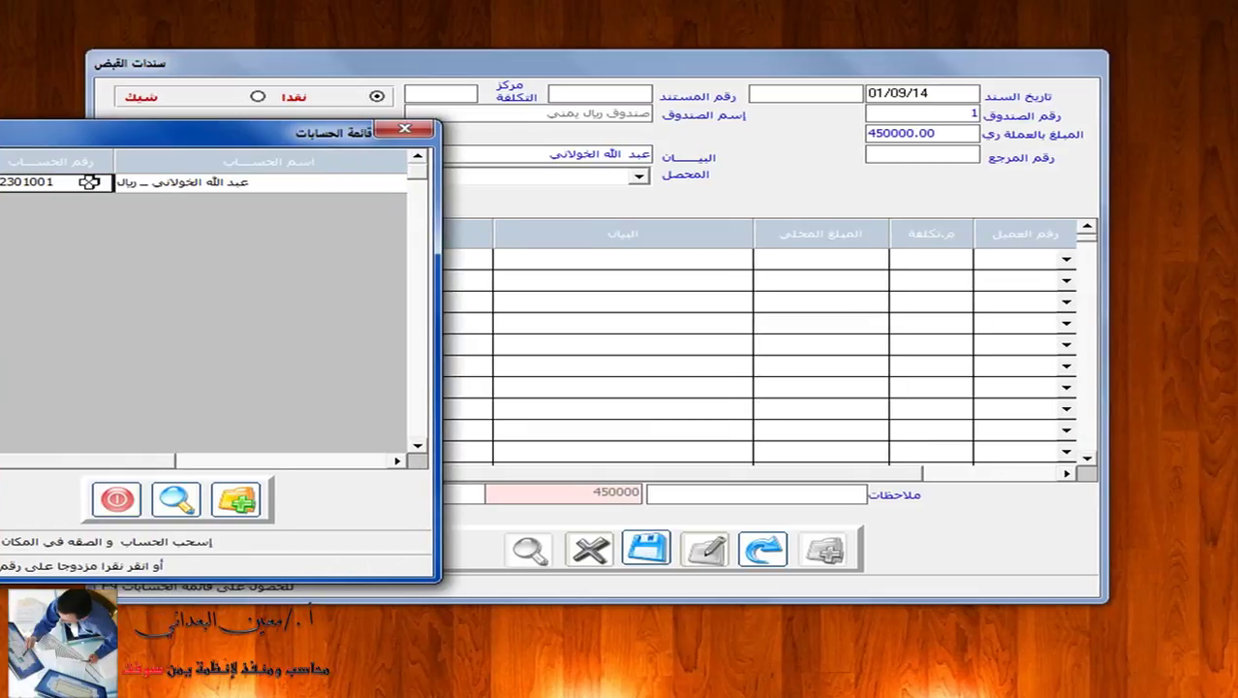
double_click(89, 182)
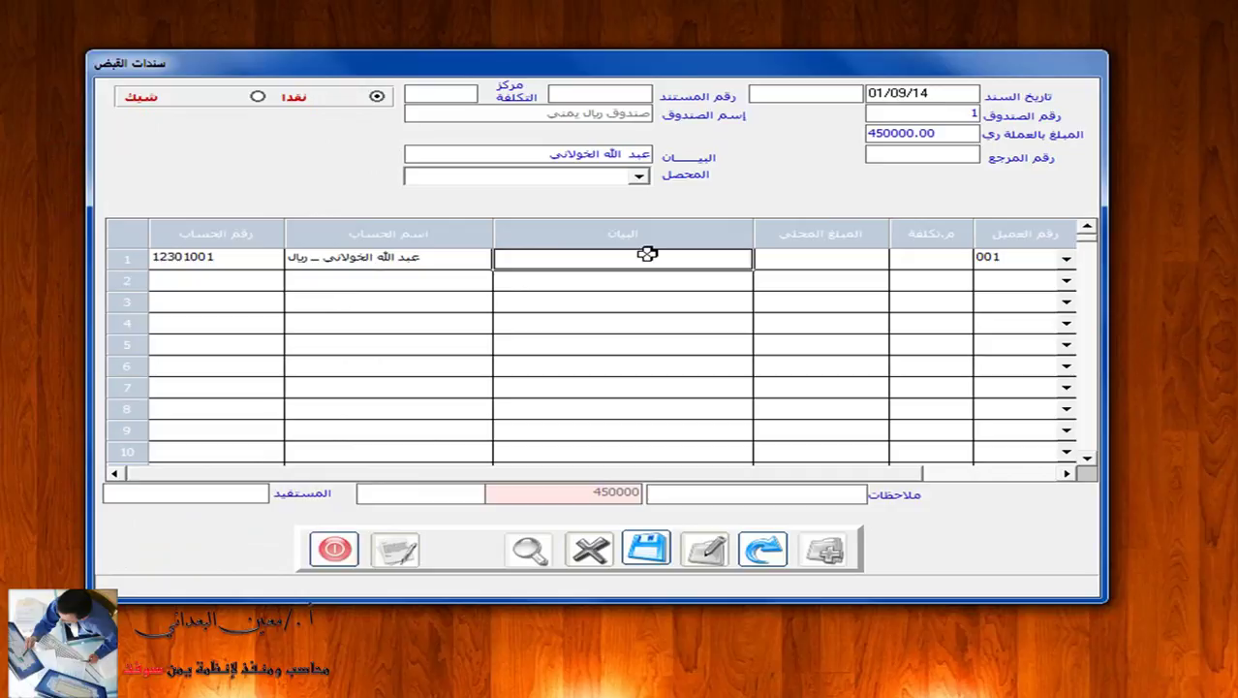
Give row 1 the description 'دفعه من الحساب' and a local amount of 45000.
type("دفعه م ال")
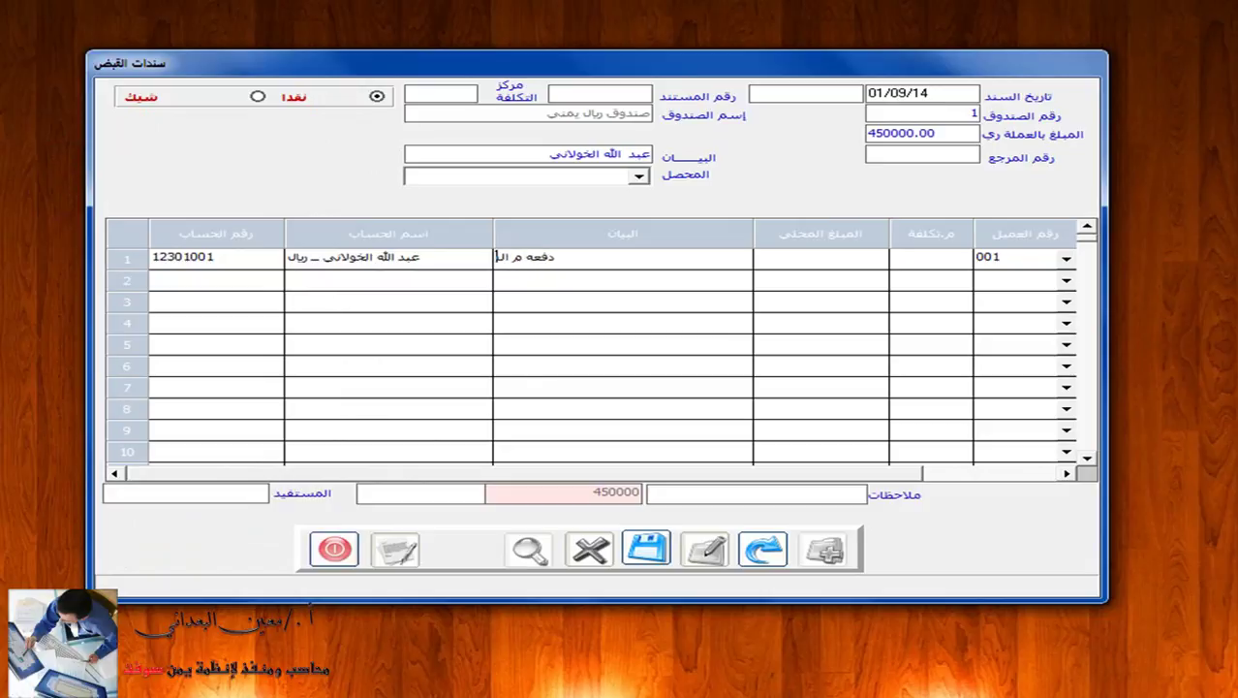
type("ن الحساب")
key("Tab")
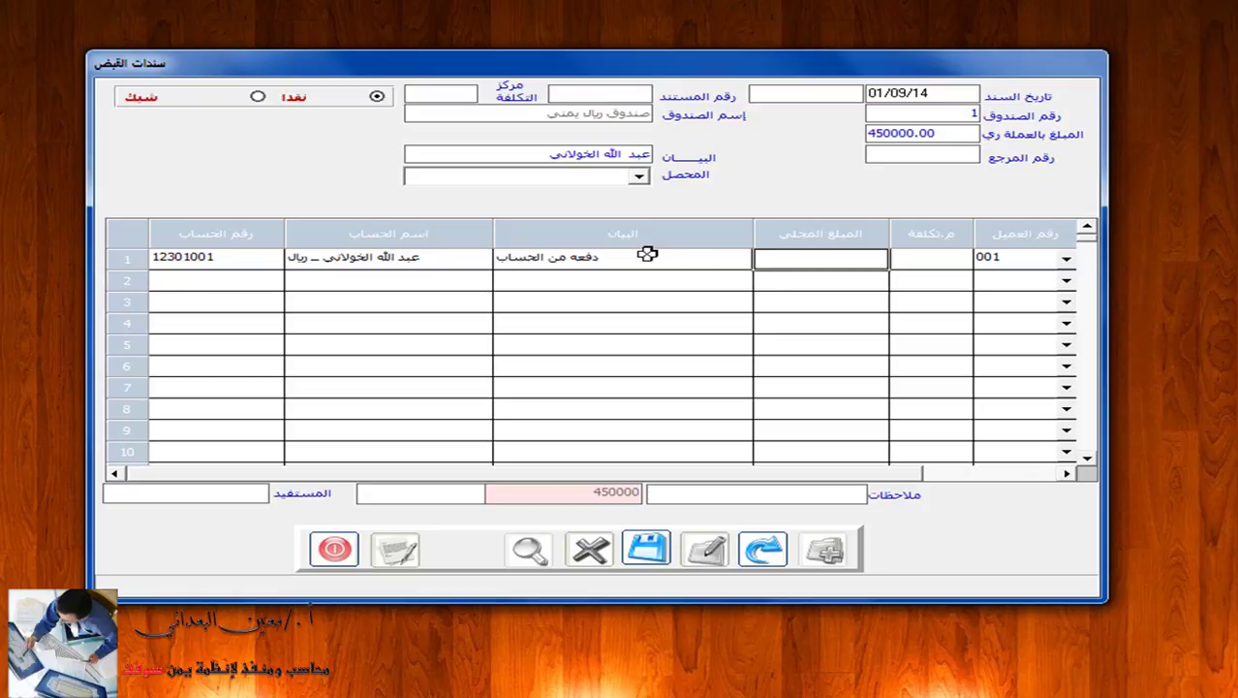
left_click(779, 258)
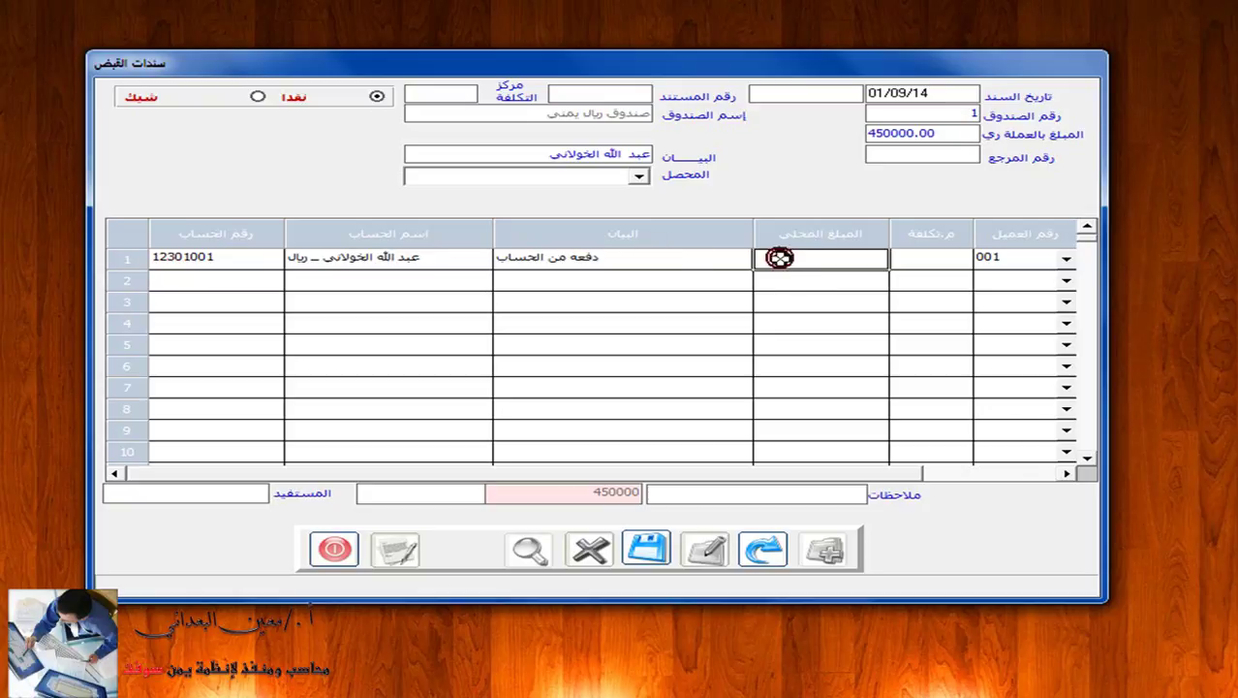
type("45000")
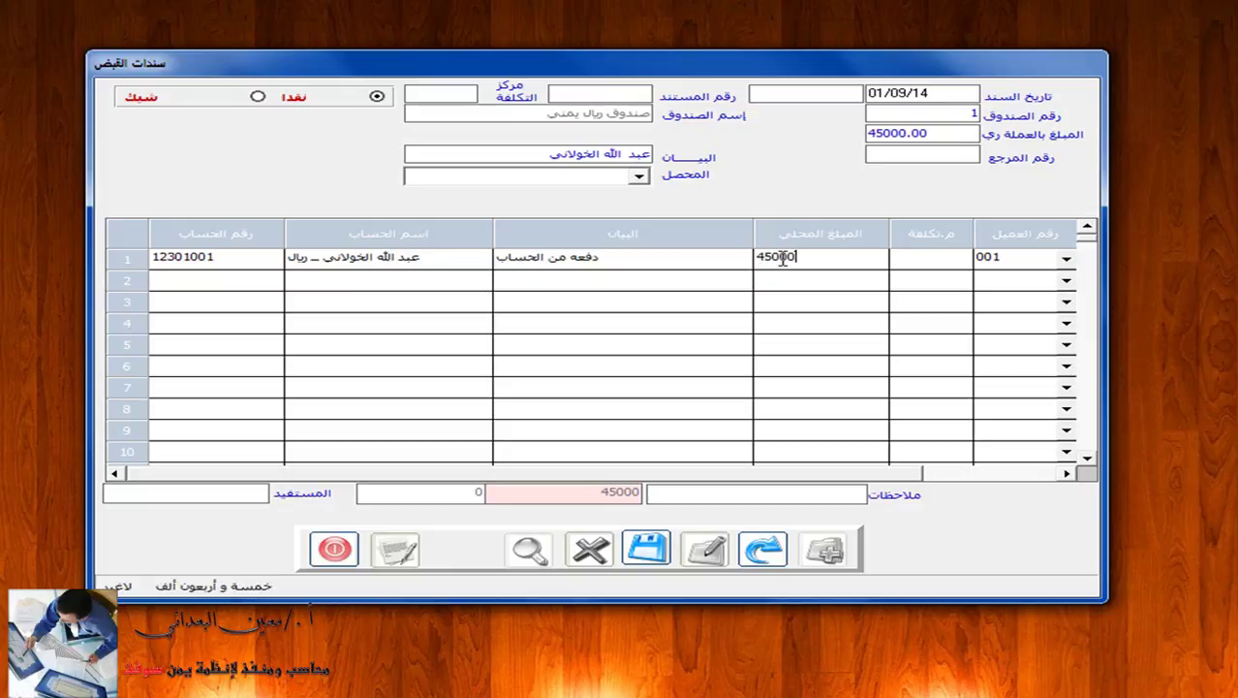
key("Return")
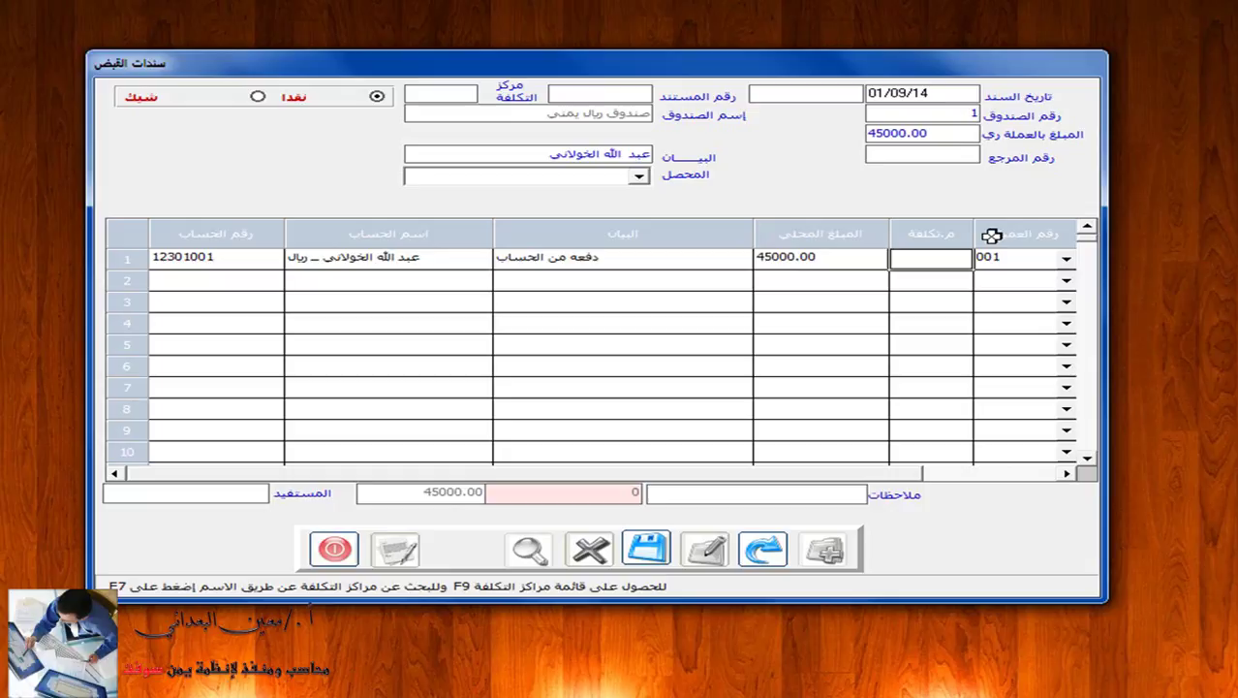
Check the cost-centre list for row 1 and close it, leaving the cost centre blank.
left_click(947, 259)
key("F9")
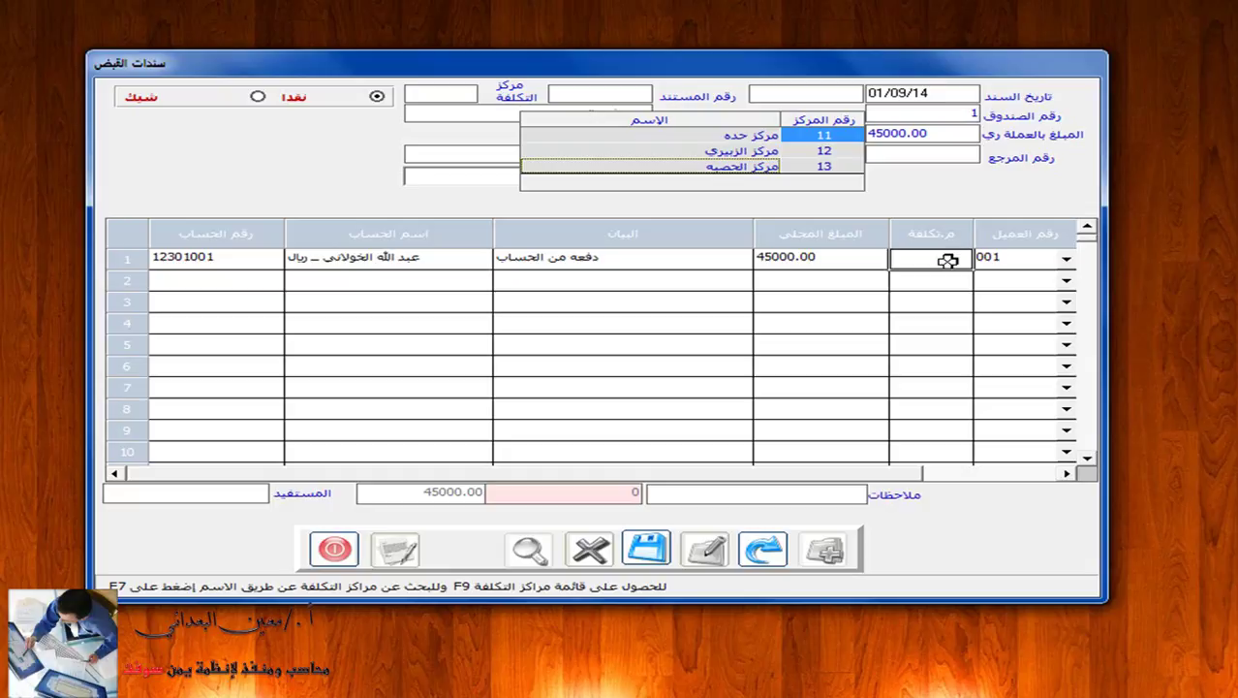
left_click(673, 260)
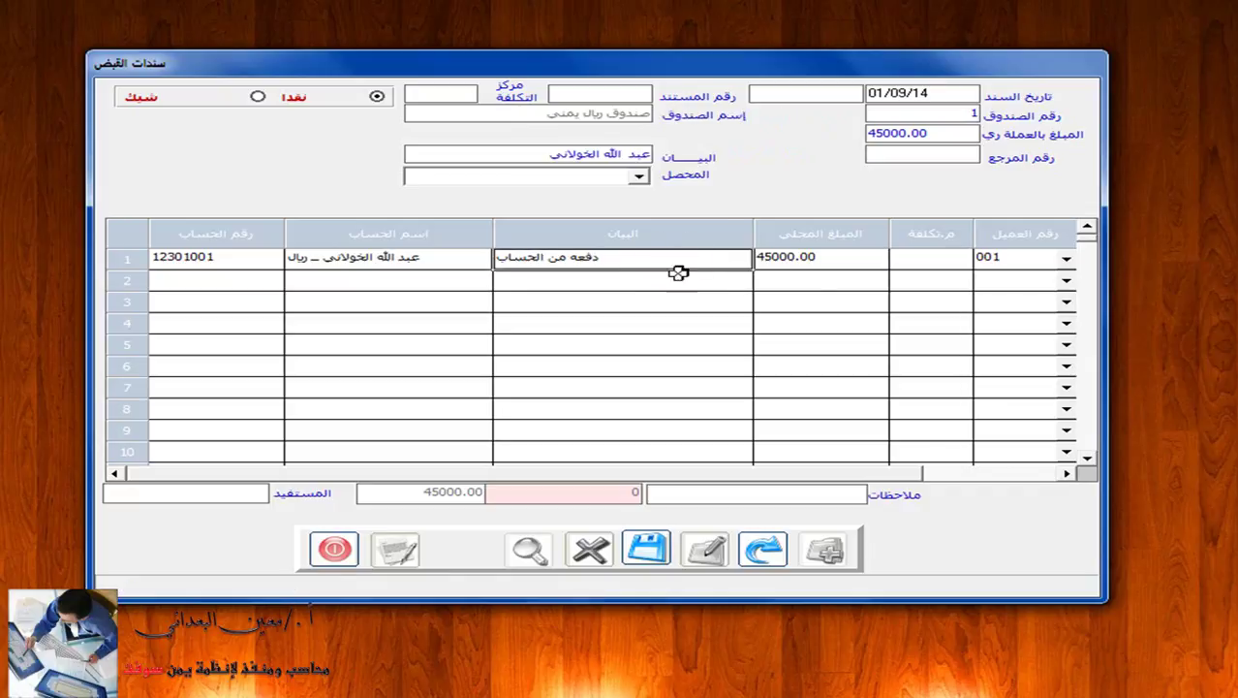
Save the 45,000-riyal cash receipt voucher, dismissing the confirmation message.
left_click(647, 547)
left_click(630, 389)
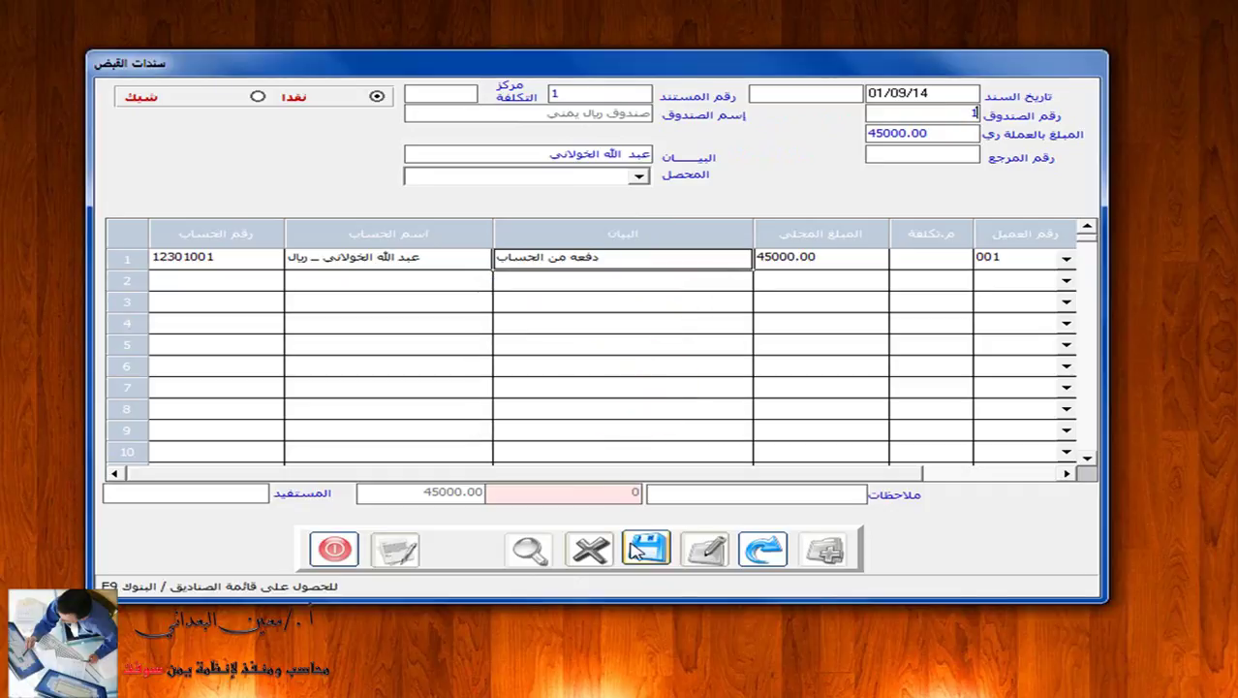
left_click(641, 548)
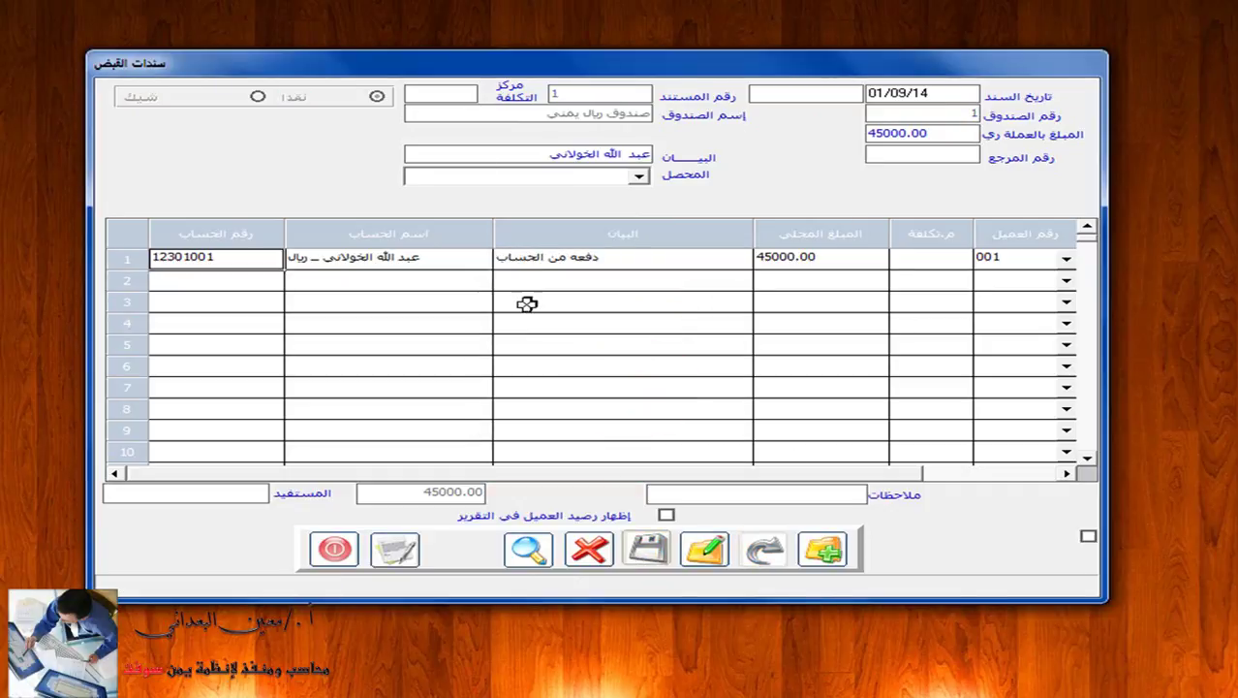
Preview the printed receipt for voucher 1, then close the voucher form.
left_click(395, 548)
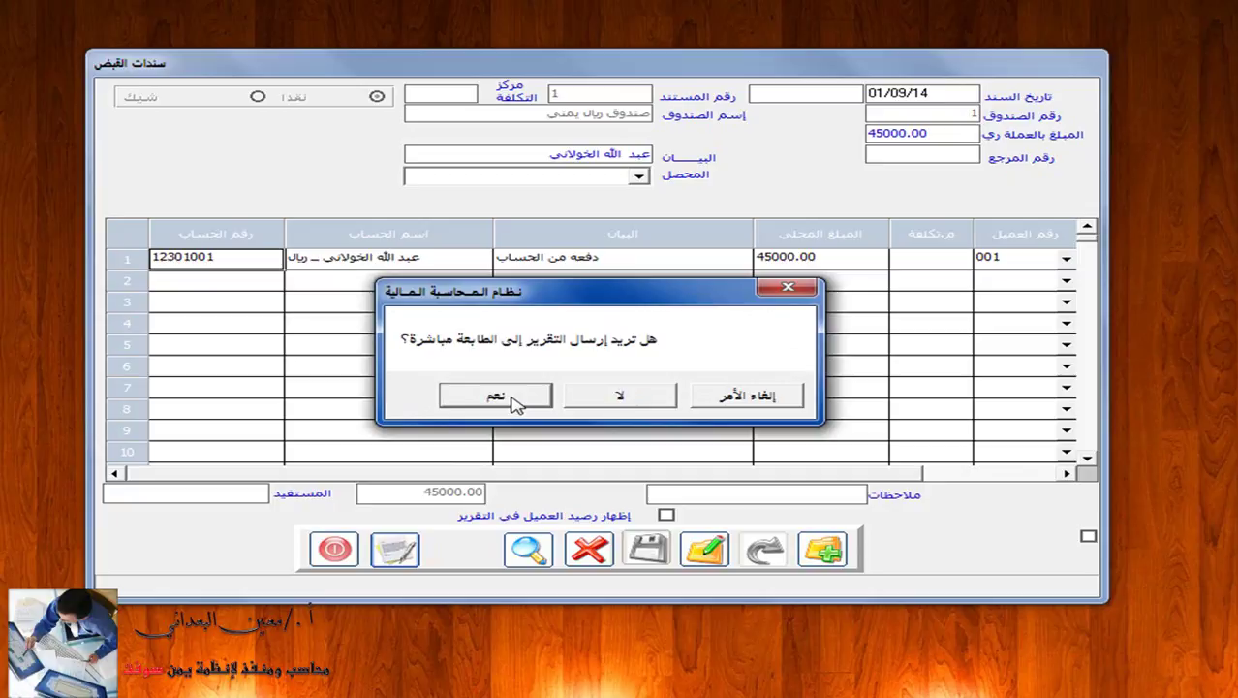
left_click(647, 399)
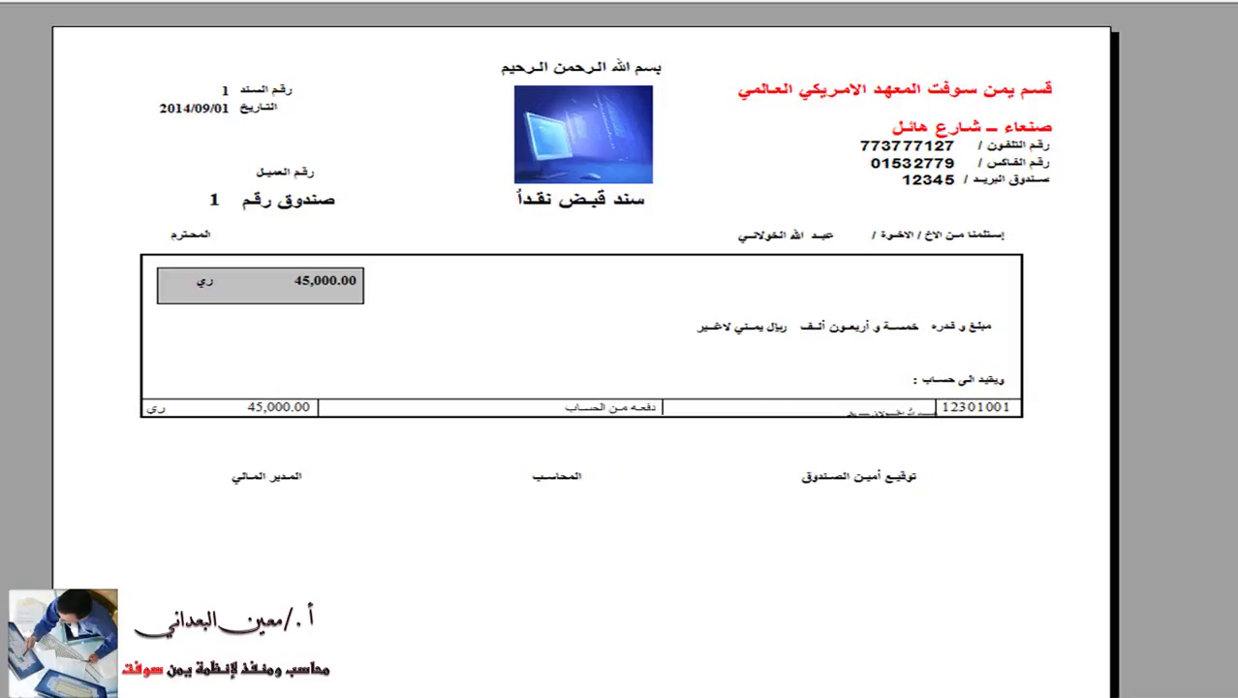
key("Escape")
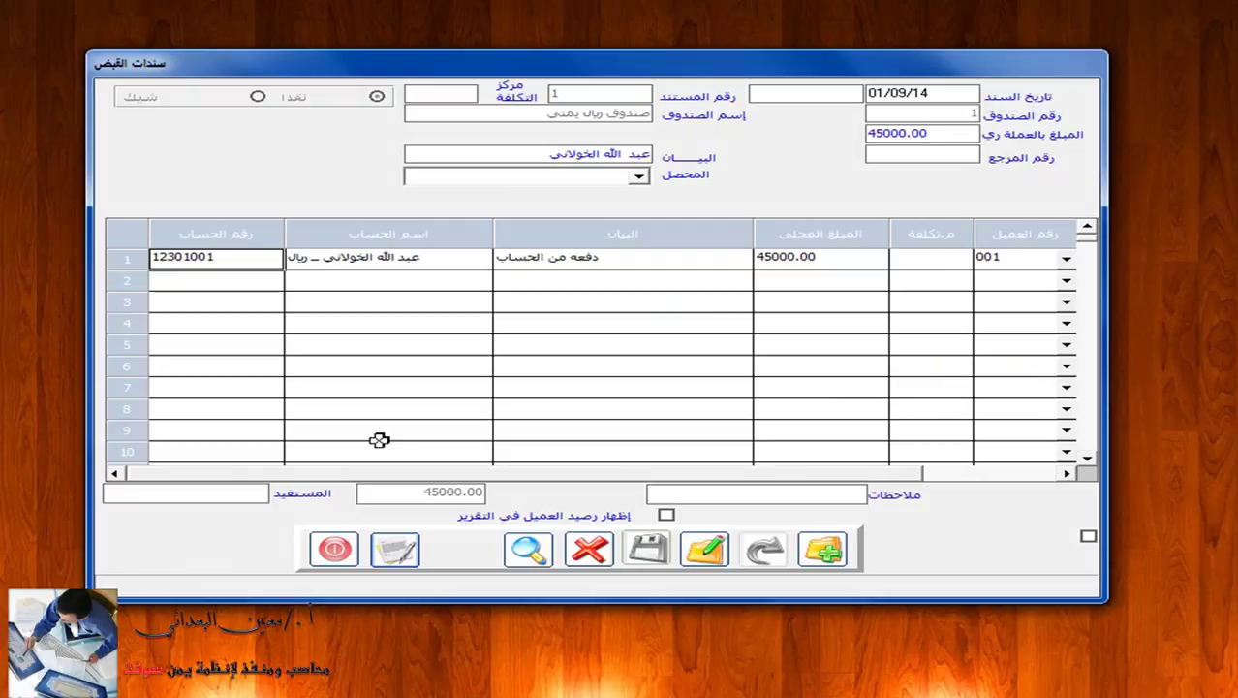
left_click(350, 549)
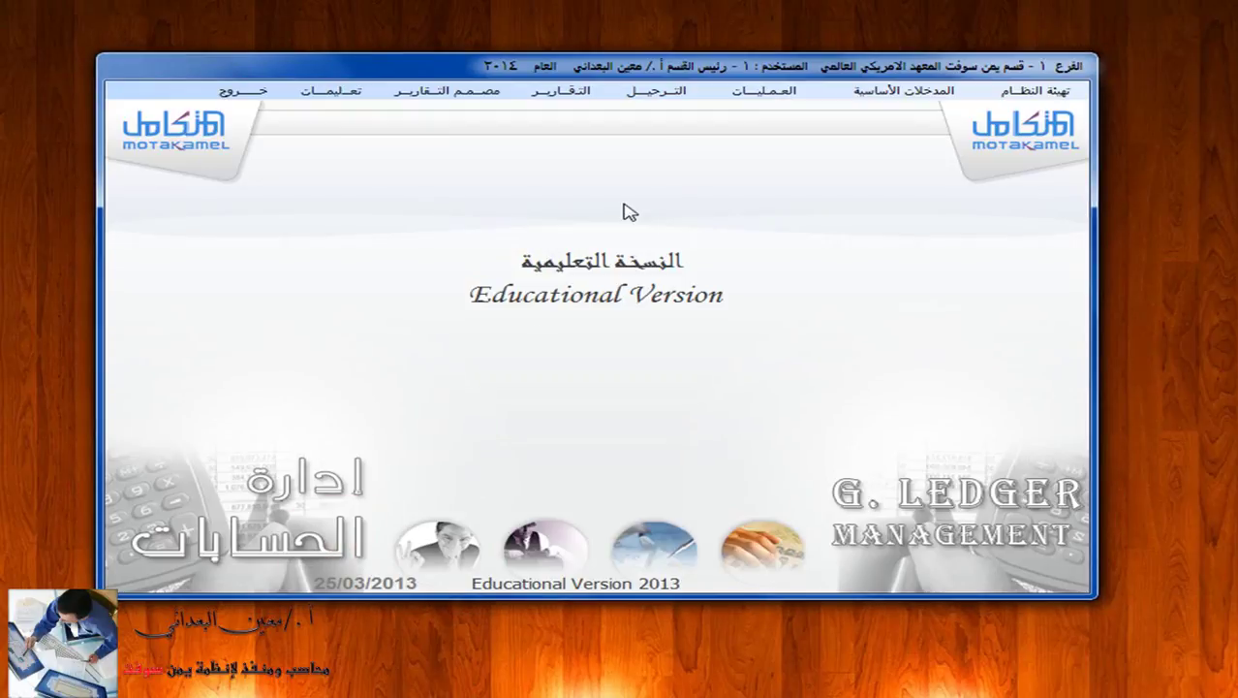
Open cash receipt voucher posting for cash box 1 and load unposted voucher 1.
left_click(666, 96)
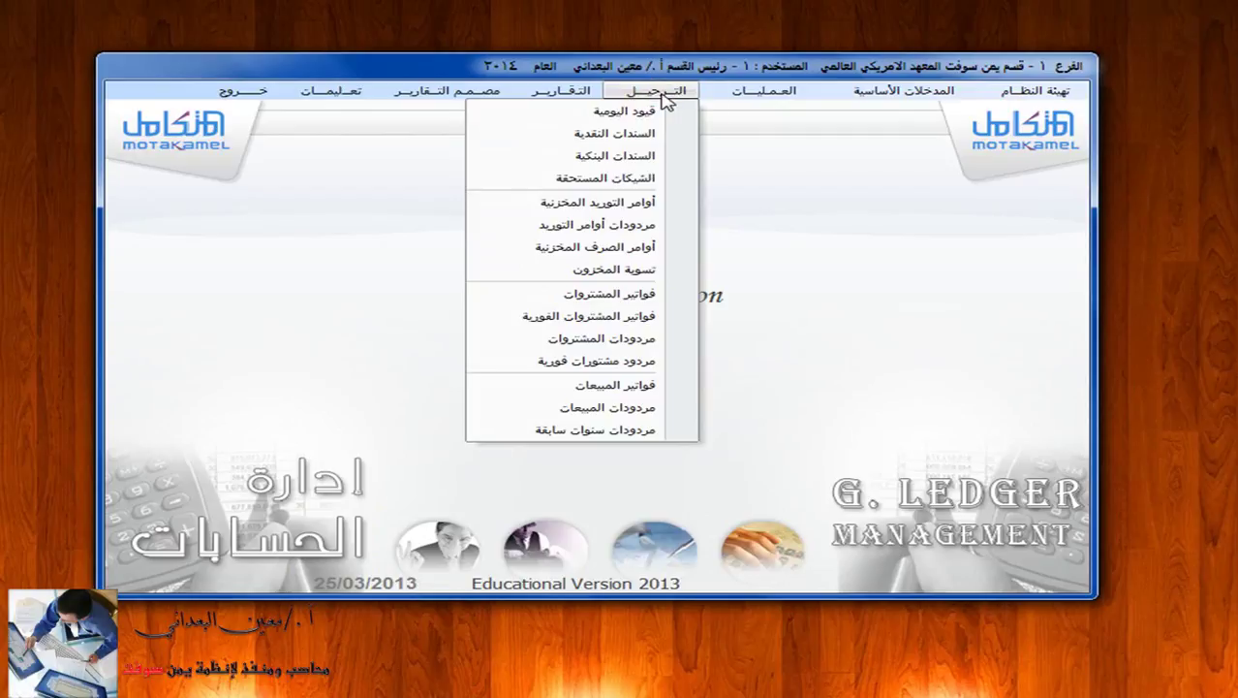
left_click(683, 134)
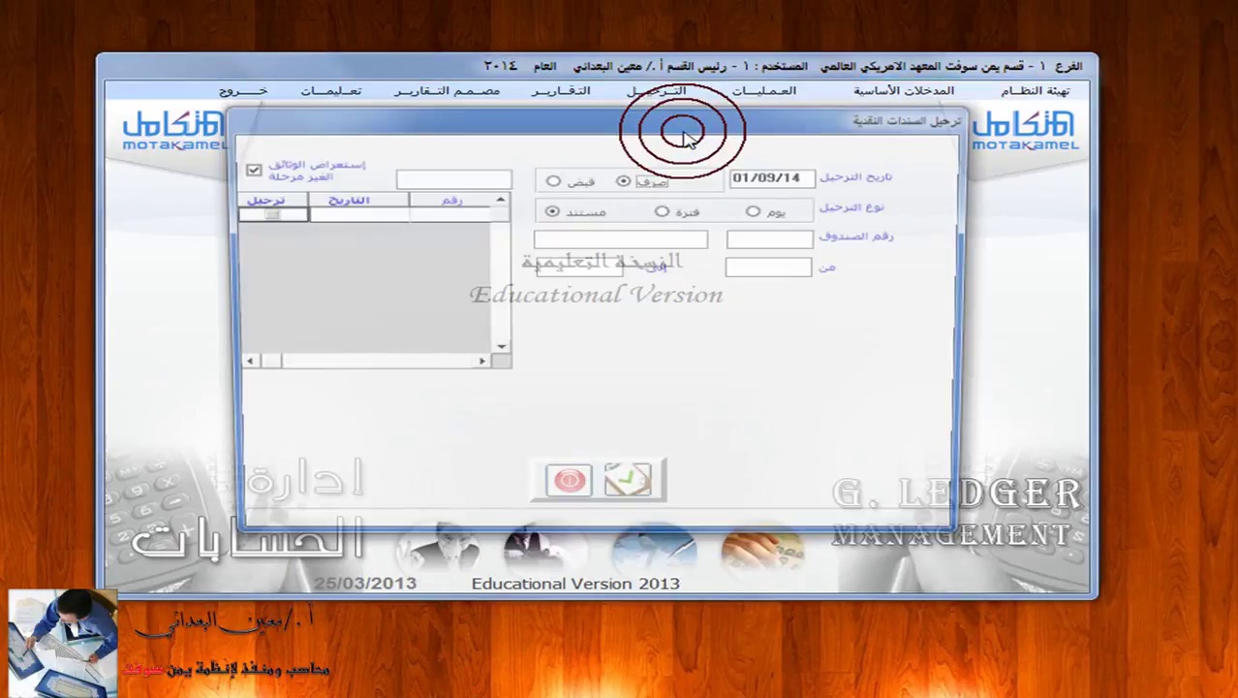
left_click(551, 180)
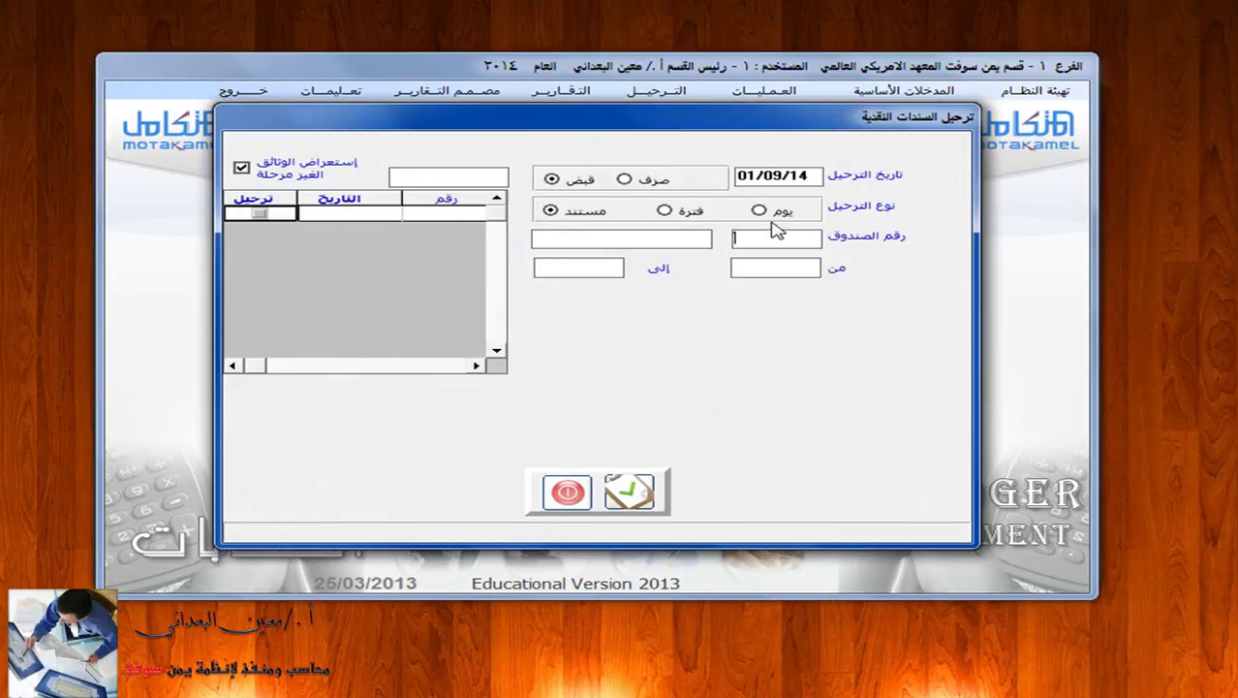
key("F2")
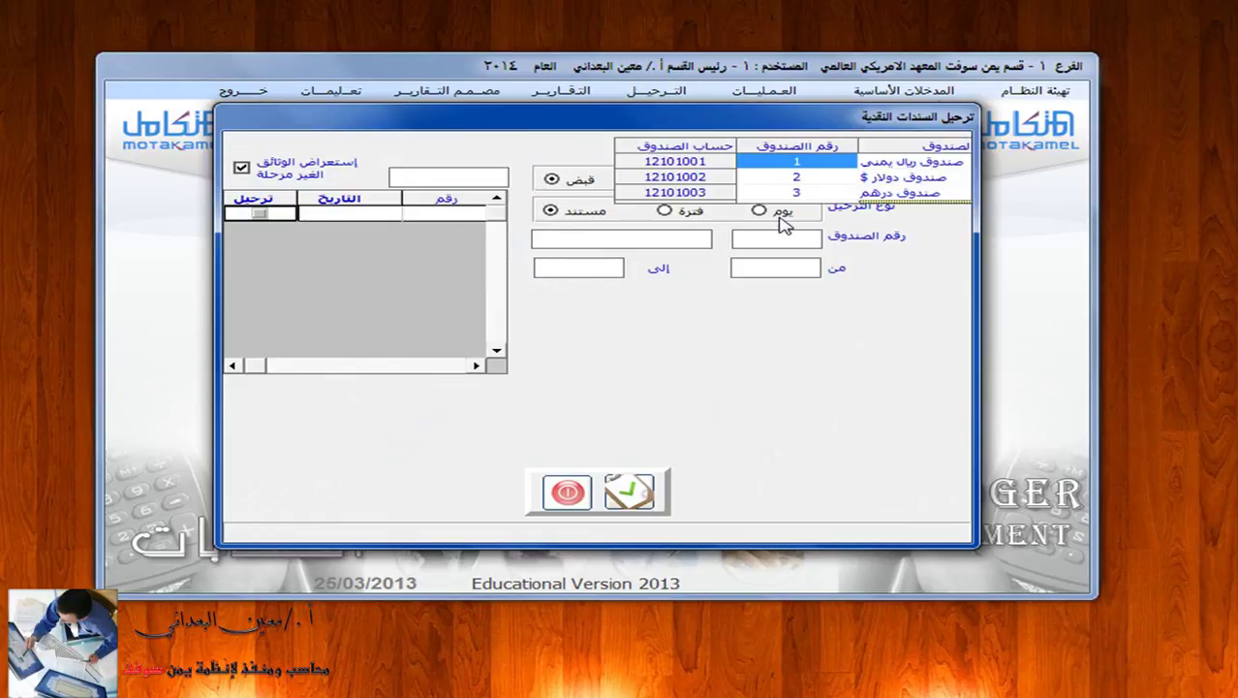
left_click(929, 163)
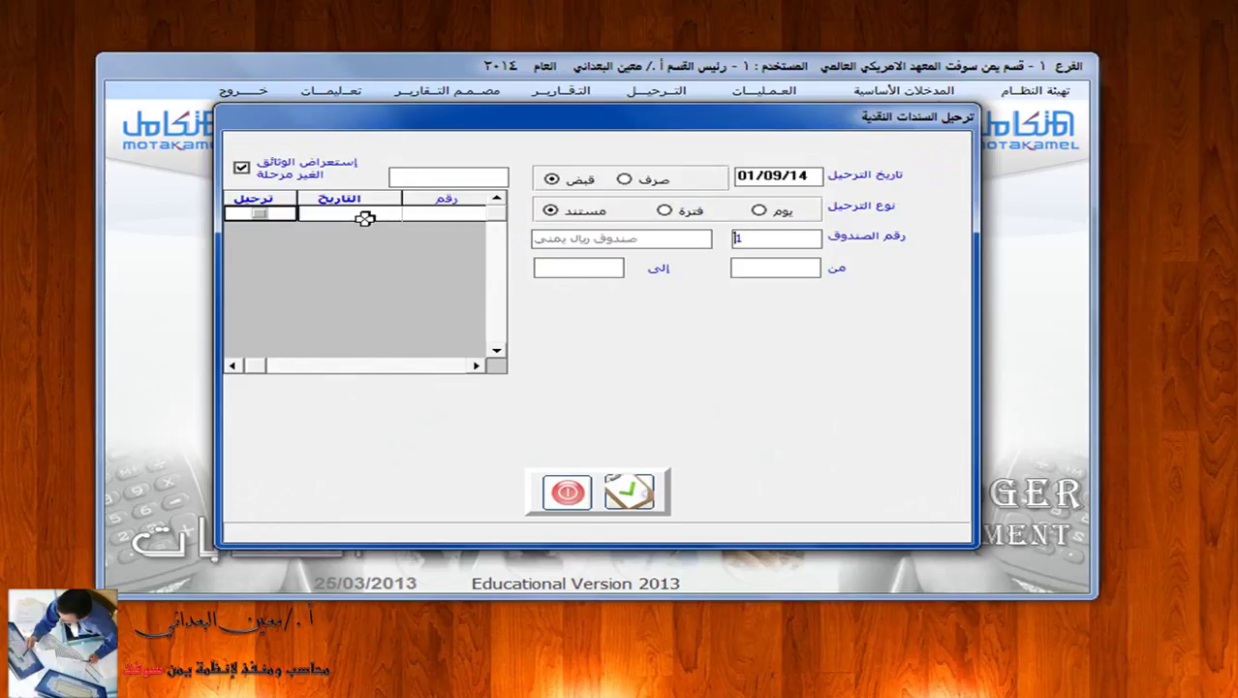
left_click(276, 215)
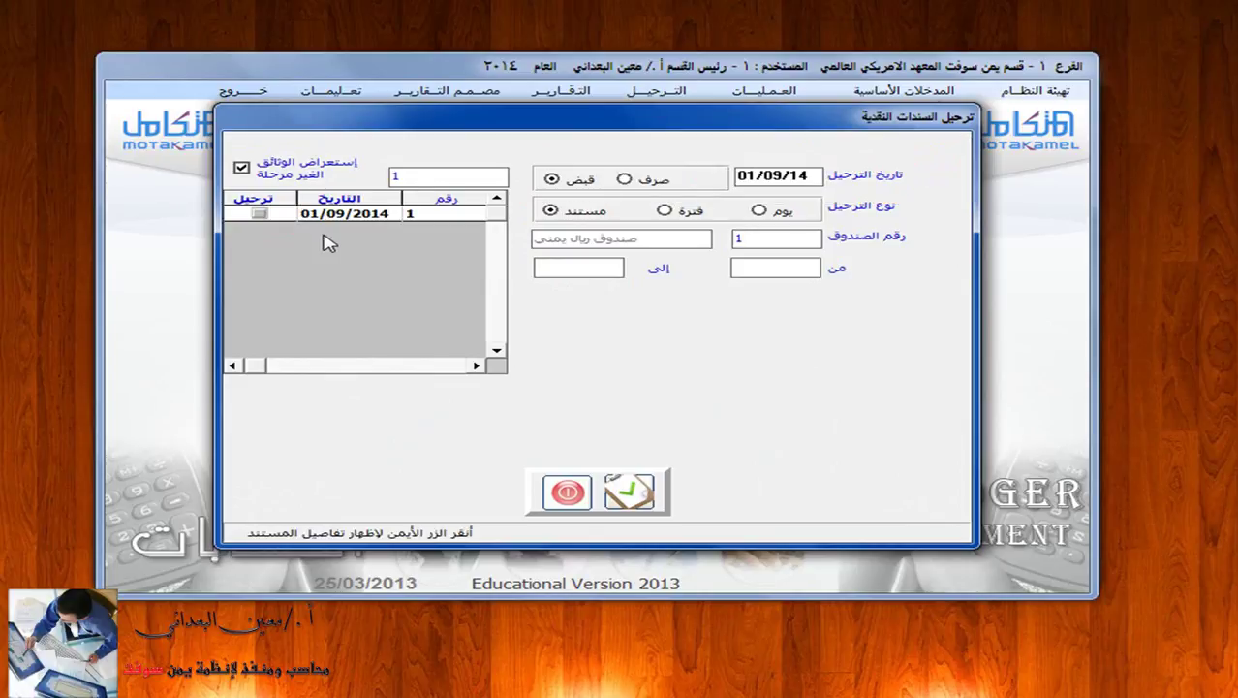
Mark voucher 1 for posting, review its entry lines, post it, and close the window.
left_click(262, 215)
left_click(365, 215)
right_click(365, 215)
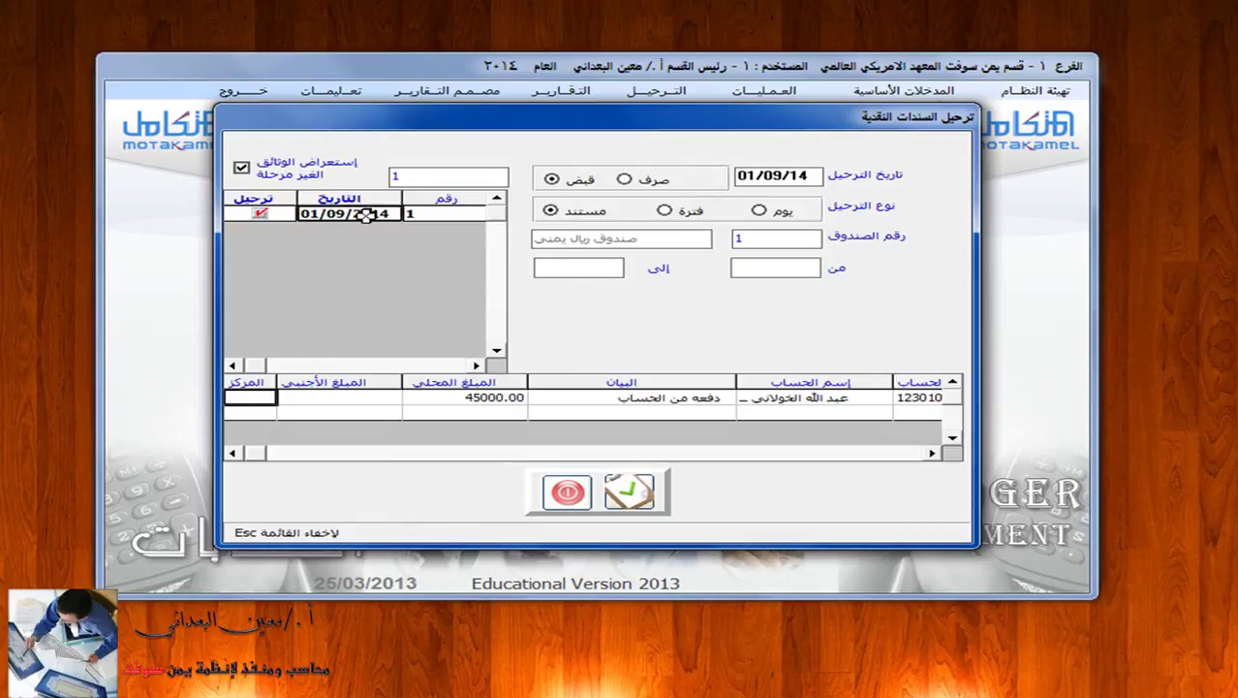
left_click(929, 453)
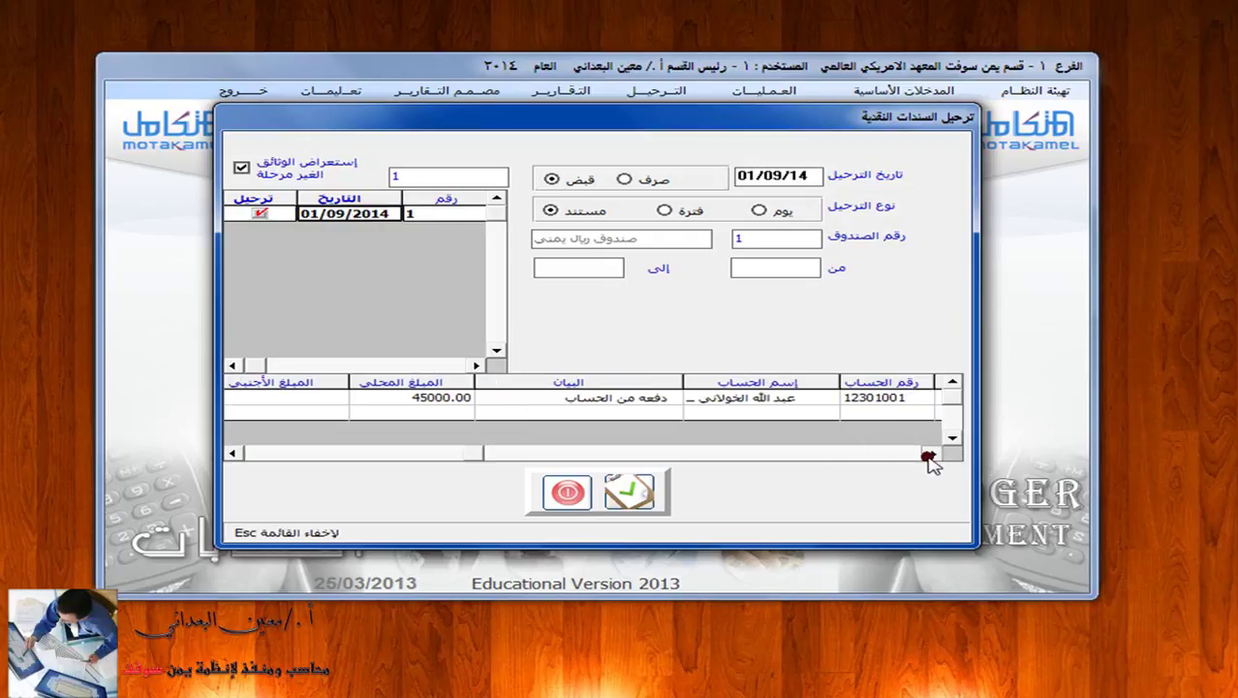
left_click(928, 454)
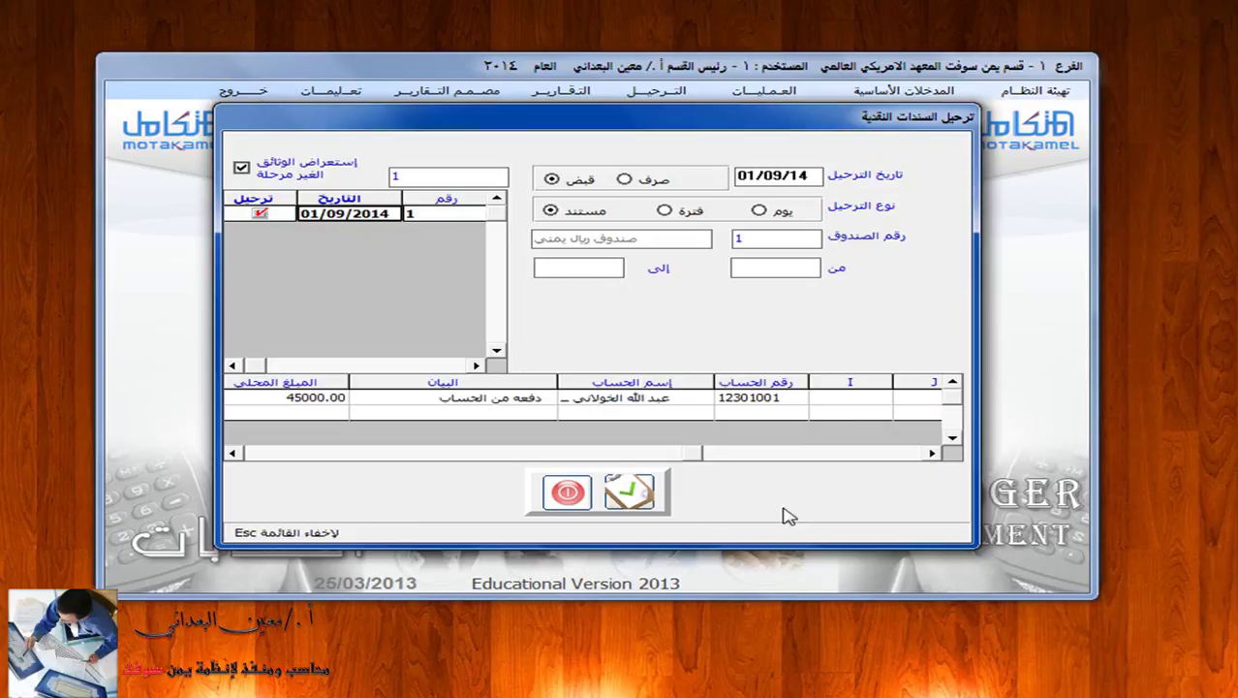
left_click(644, 494)
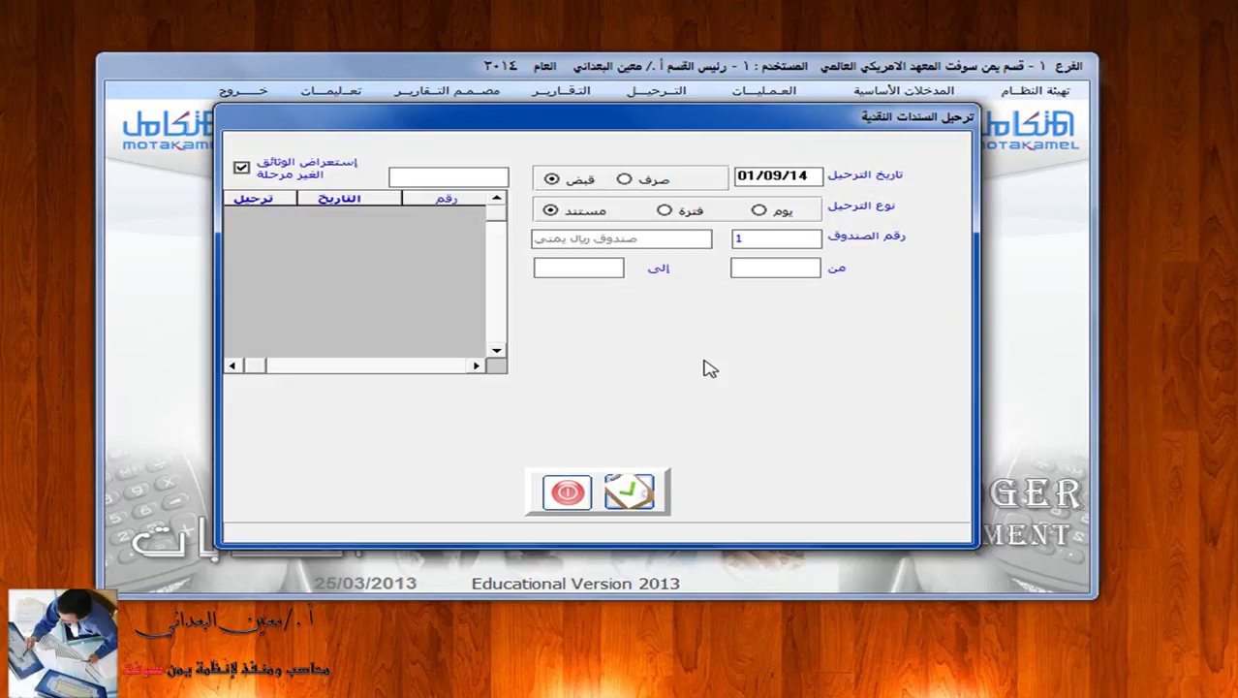
left_click(567, 492)
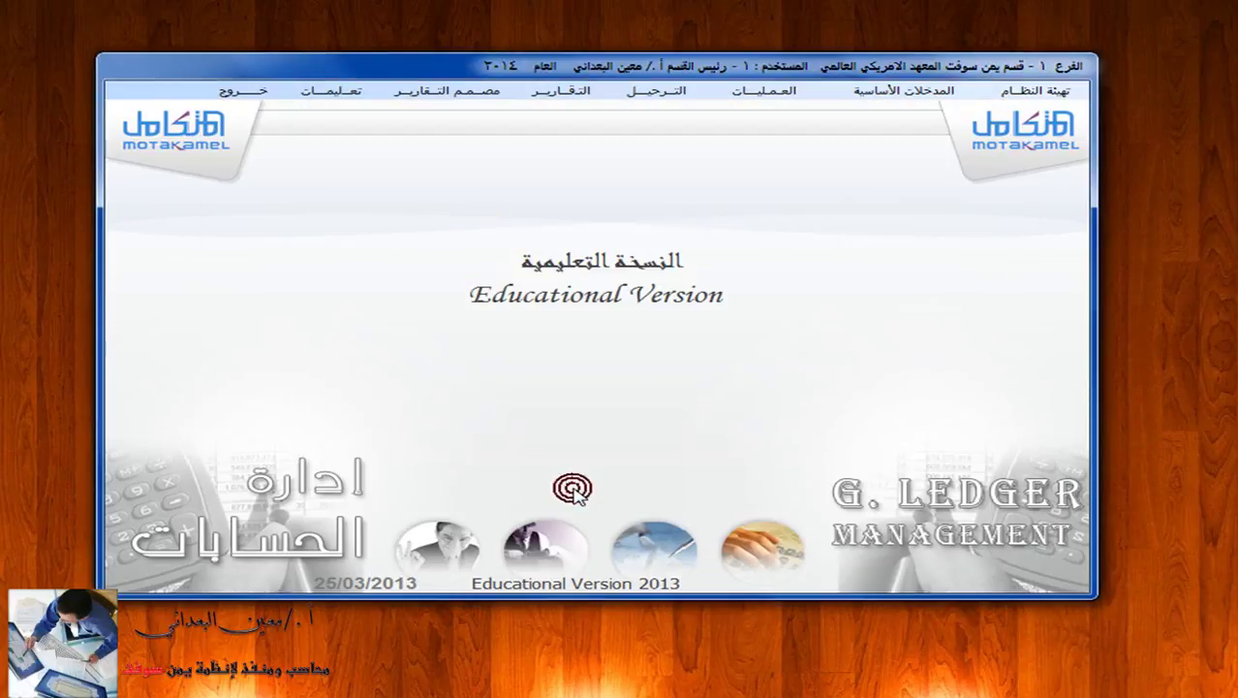
Set the general journal report to cash receipt vouchers, Yemeni riyal box 1, document number 1.
left_click(583, 93)
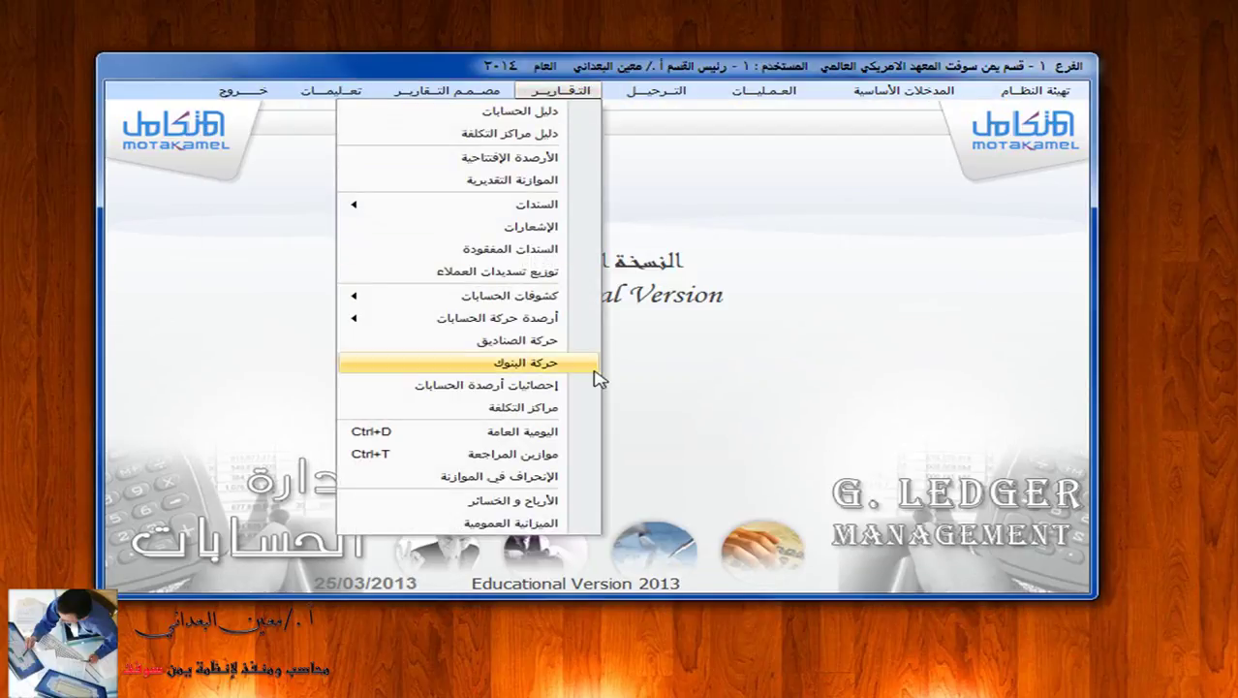
left_click(584, 435)
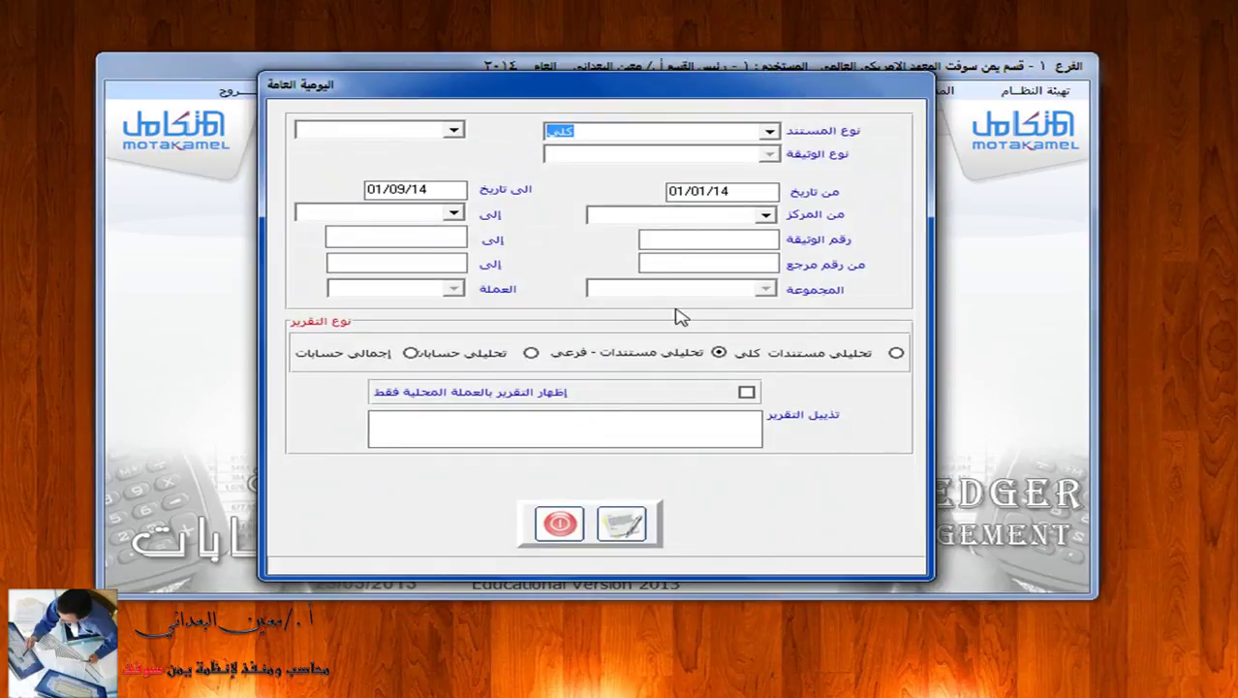
left_click(771, 132)
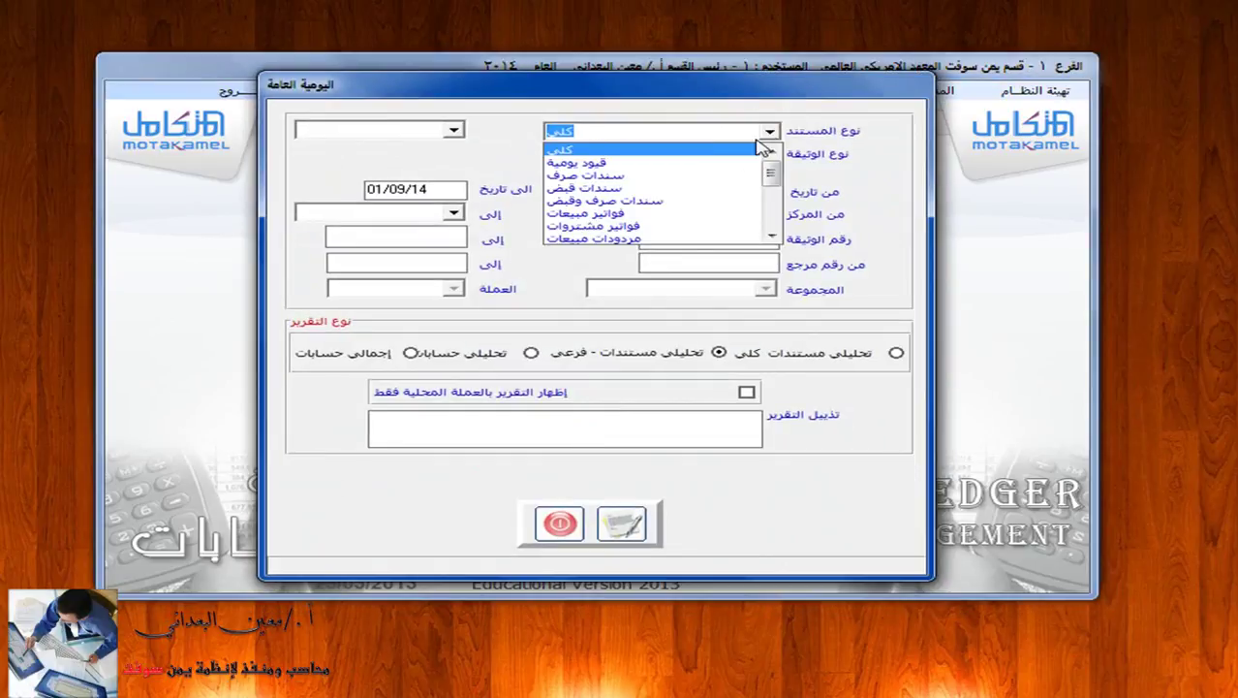
left_click(698, 188)
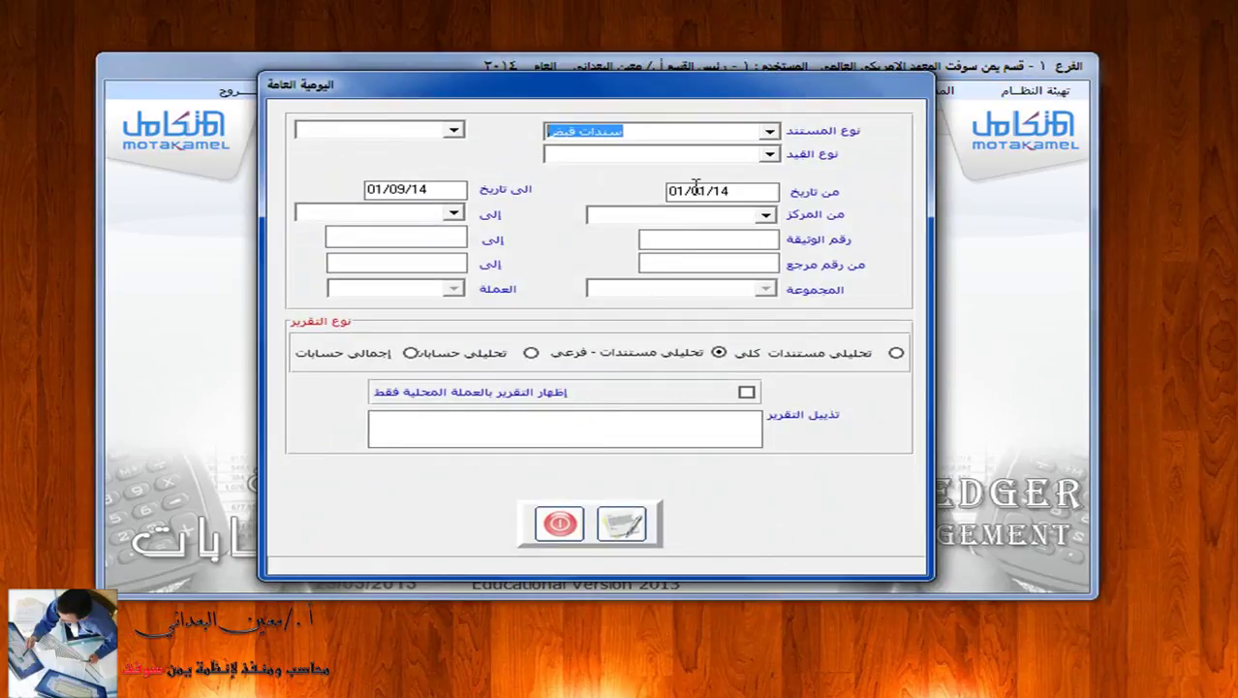
left_click(768, 154)
left_click(739, 173)
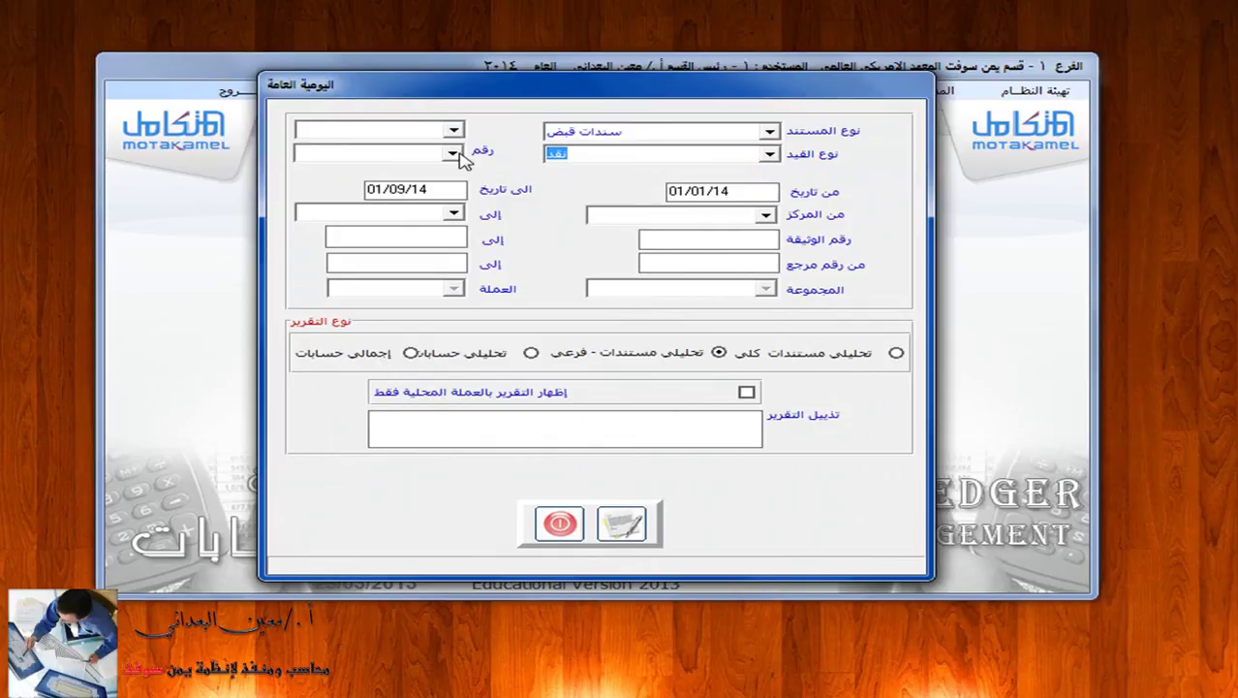
left_click(452, 153)
left_click(402, 173)
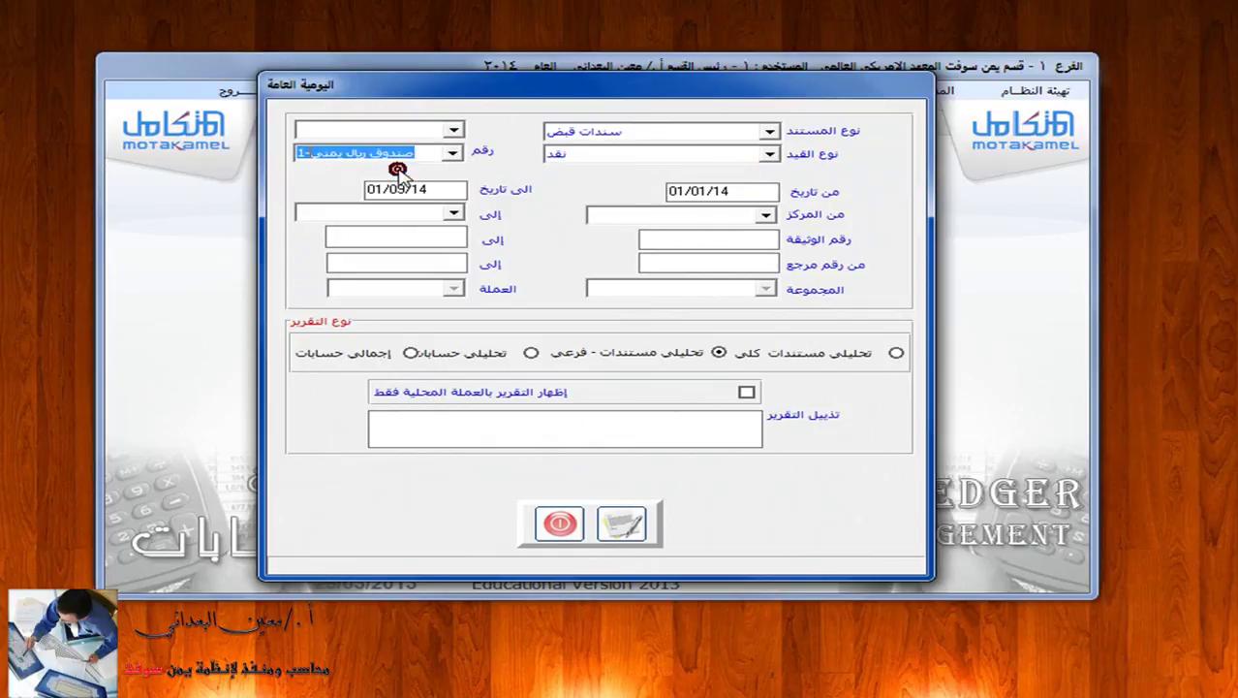
left_click(699, 238)
type("1")
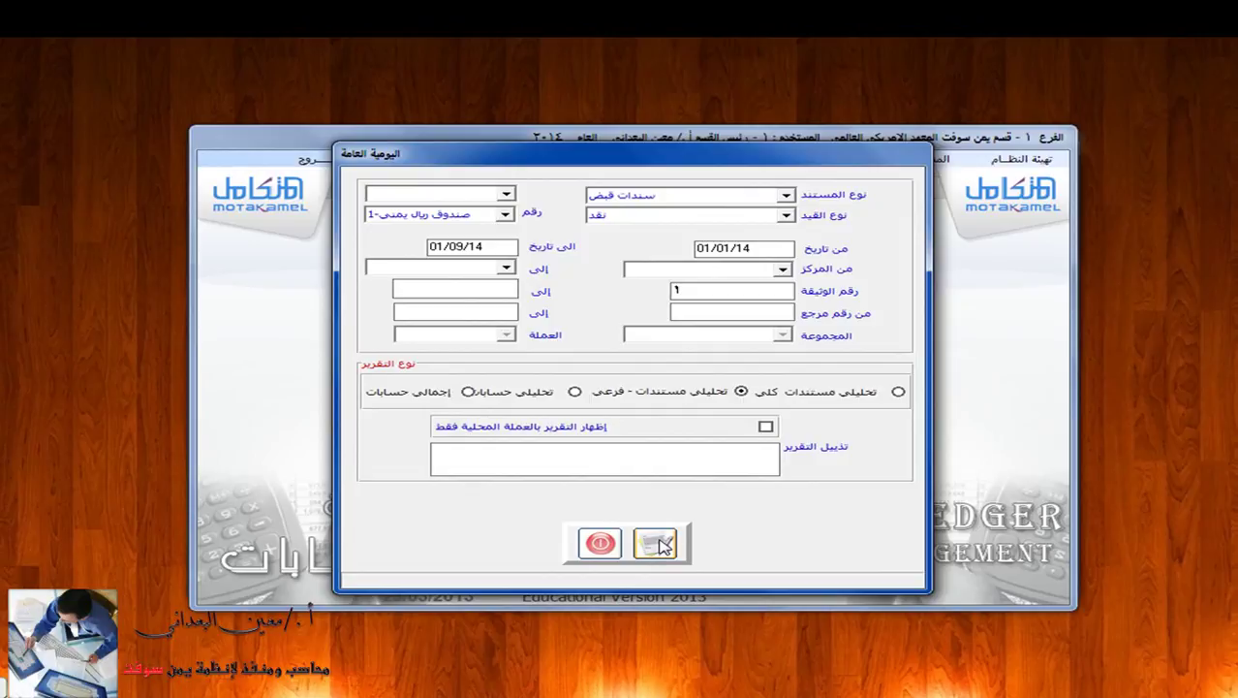
Generate the general journal preview for voucher 1, then close the report settings.
left_click(626, 523)
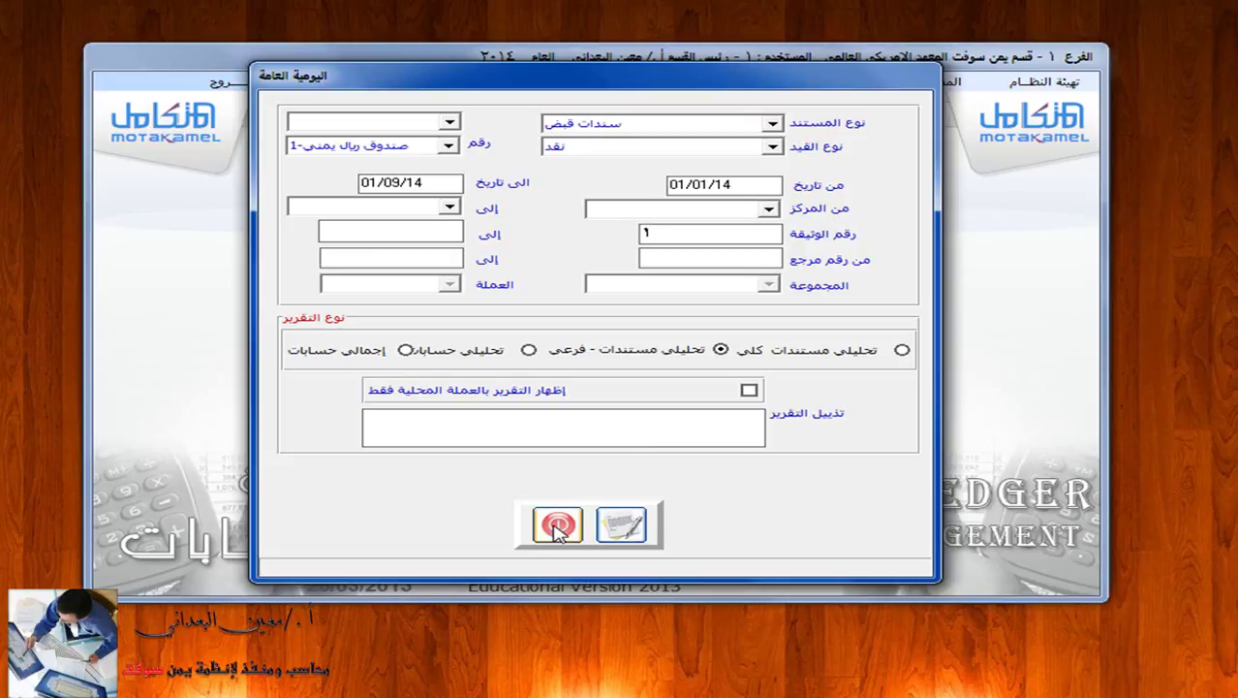
left_click(558, 525)
left_click(787, 79)
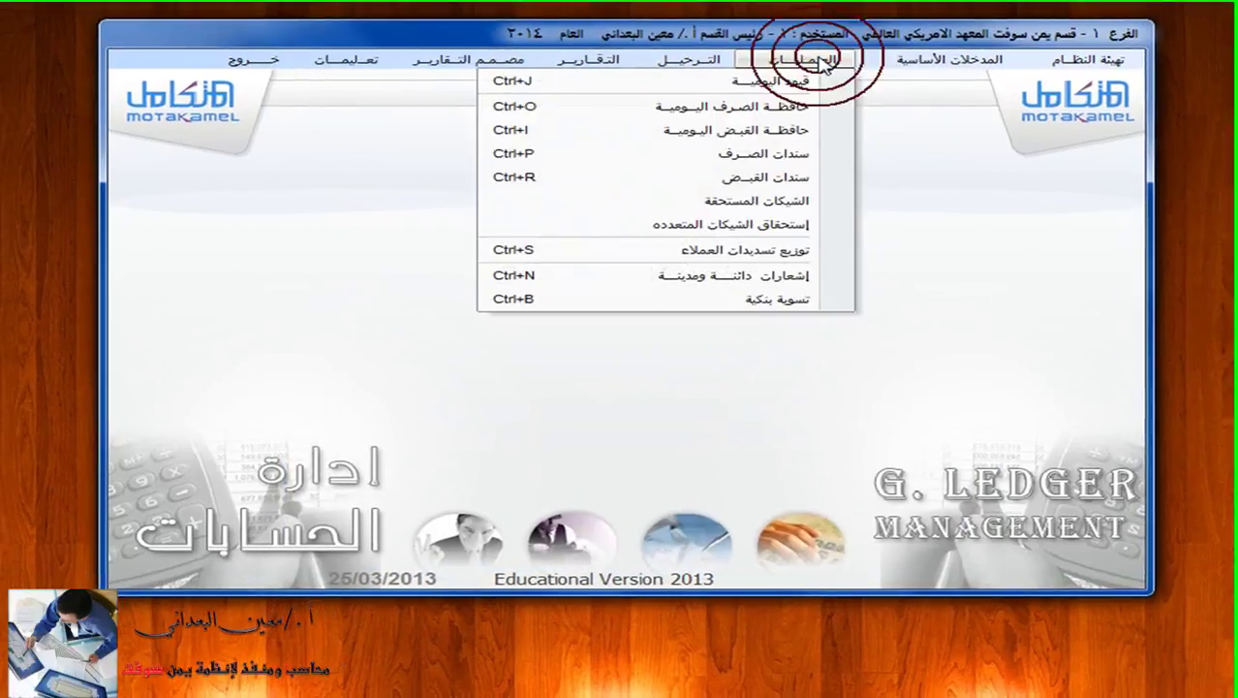
Move through the portfolio carousel to the last file, the receipt voucher examples.
left_click(812, 175)
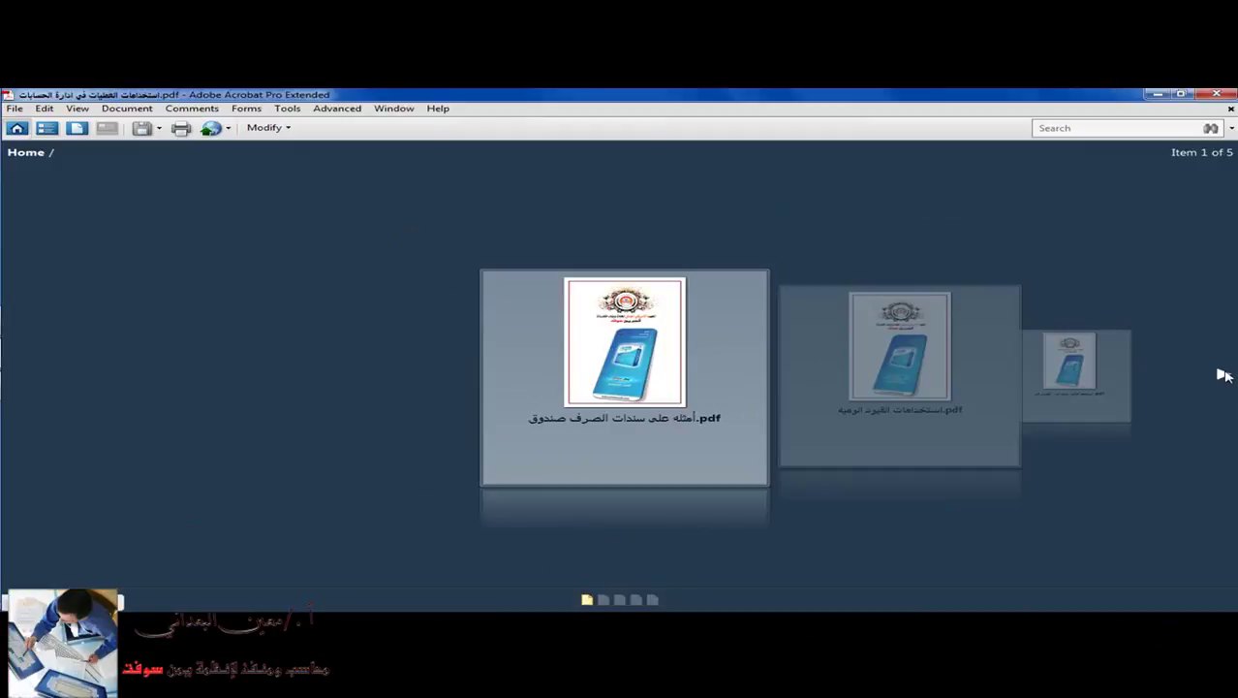
left_click(1223, 375)
left_click(1222, 375)
left_click(1223, 374)
left_click(1222, 374)
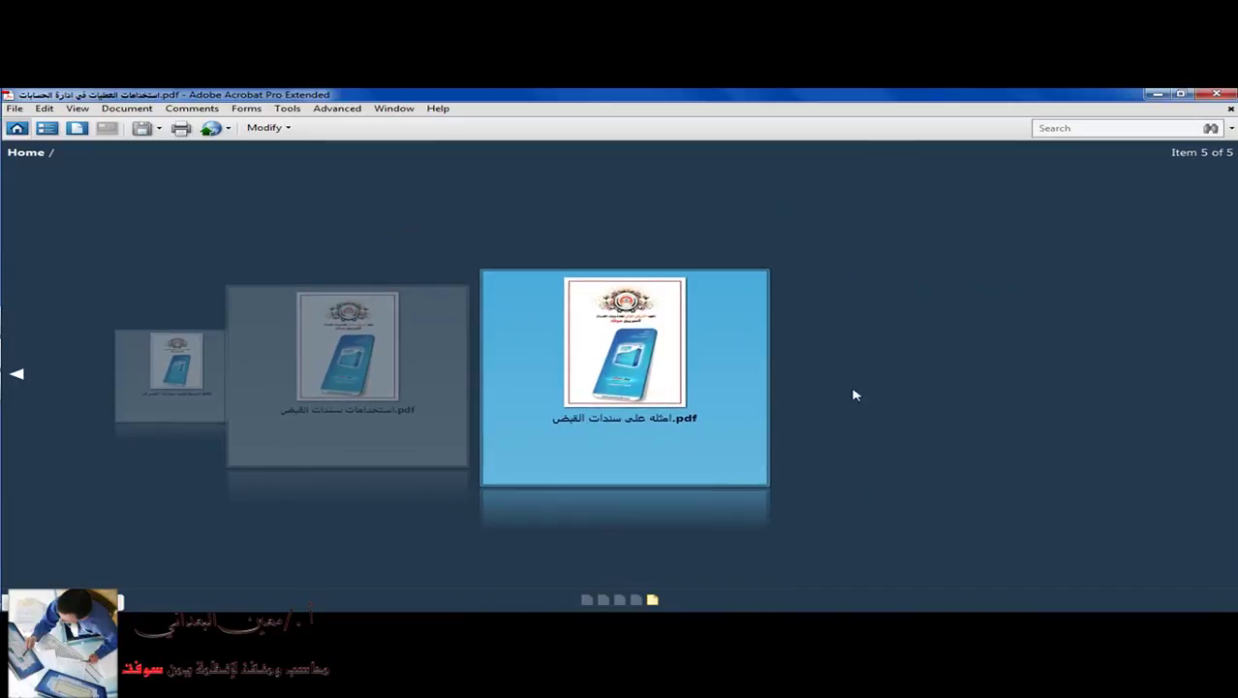
Open the receipt voucher examples PDF at page 2, then return to Motakamel.
double_click(655, 369)
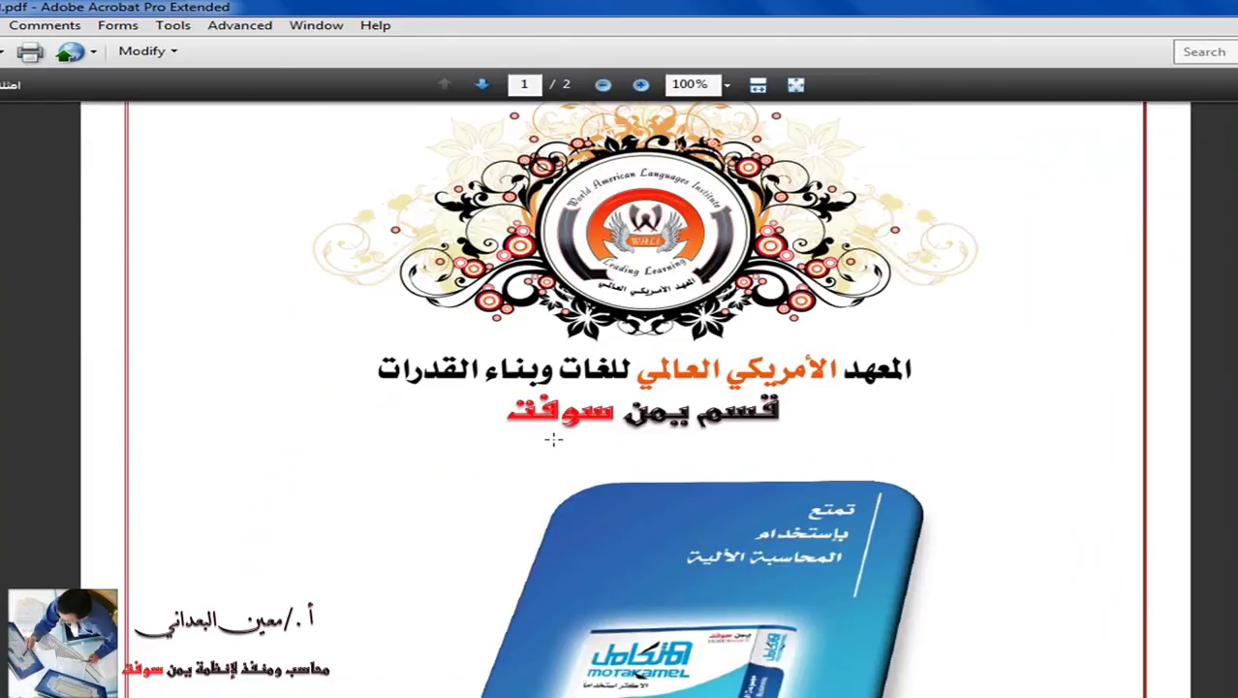
scroll(608, 383, "down", 15)
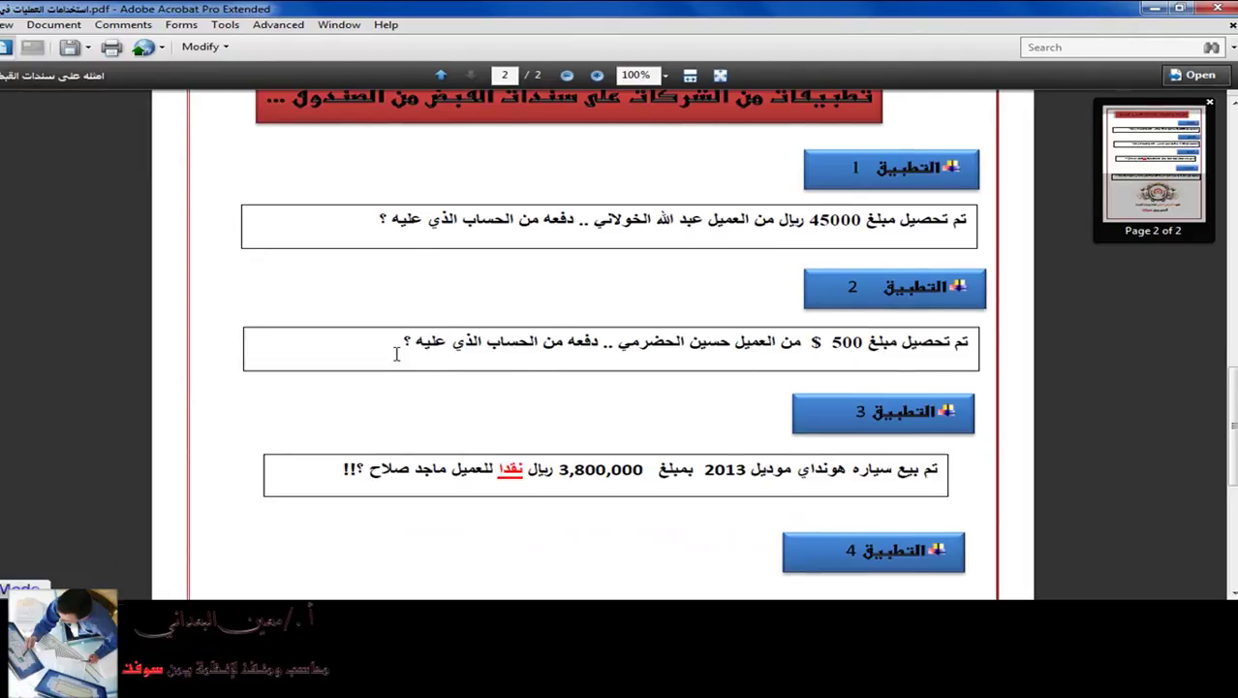
key("super+Tab")
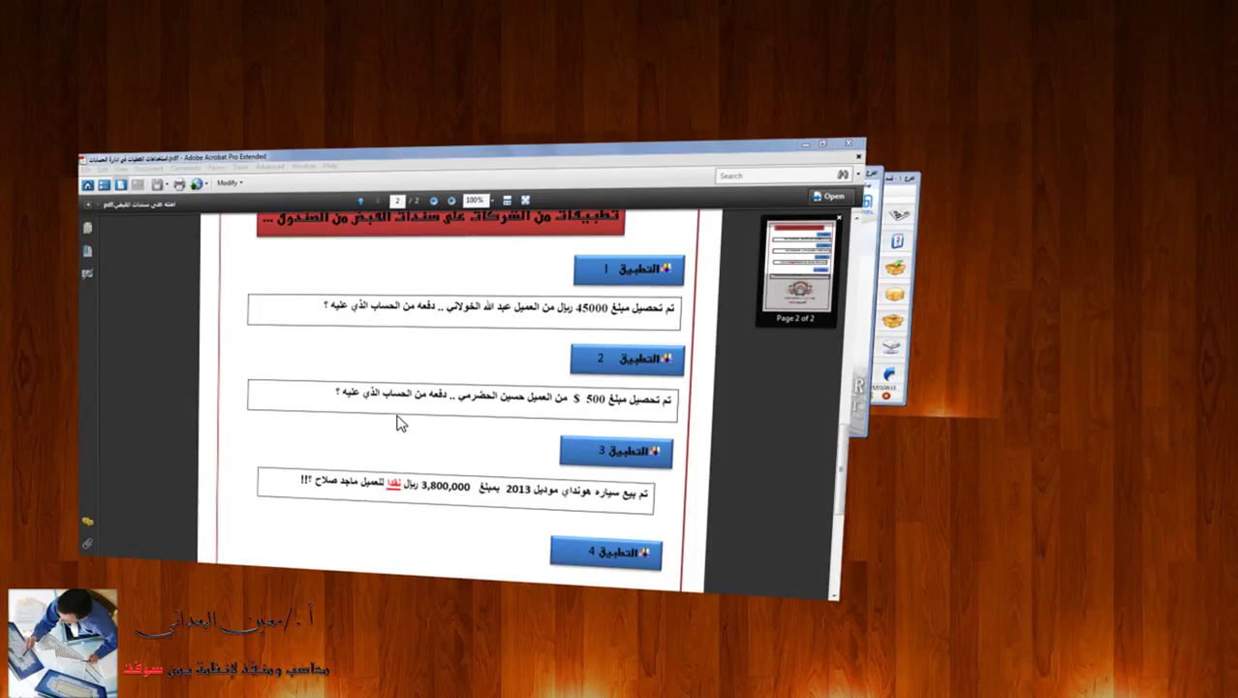
key("super+Tab")
key("super+Tab")
key("super+Tab")
key("super+Tab")
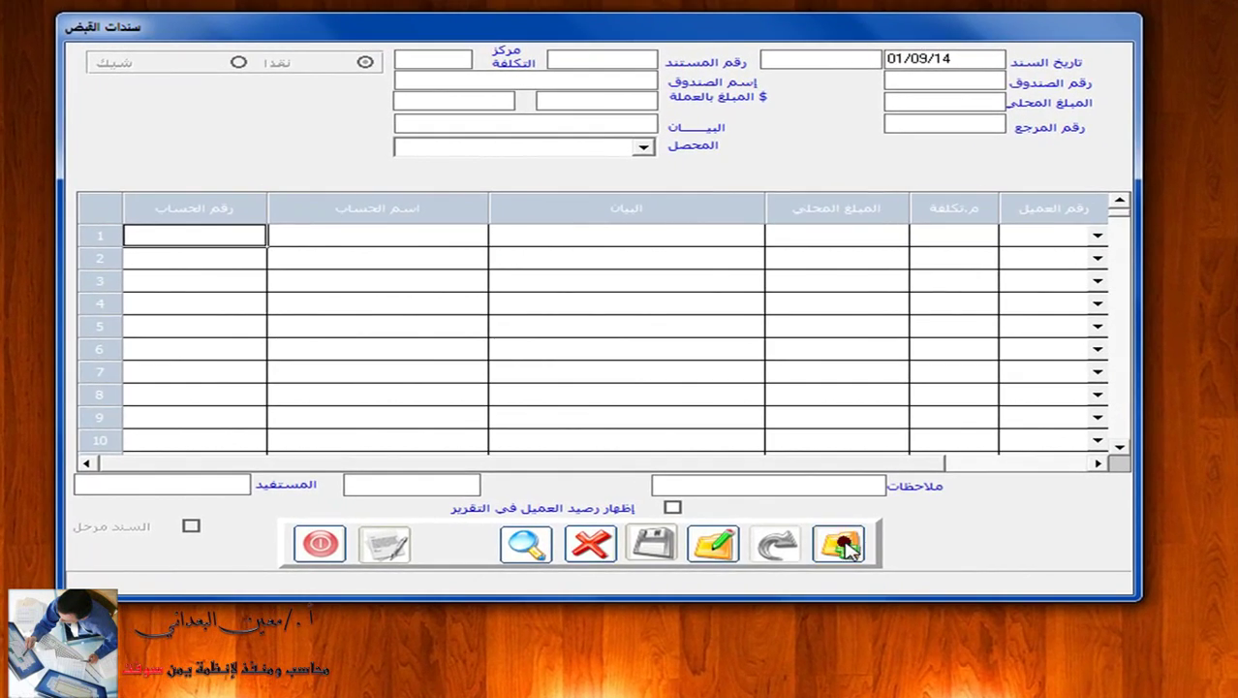
Start a new receipt into dollar cash box 2 for $500.00 at rate 215 (107500.00 riyals).
left_click(807, 539)
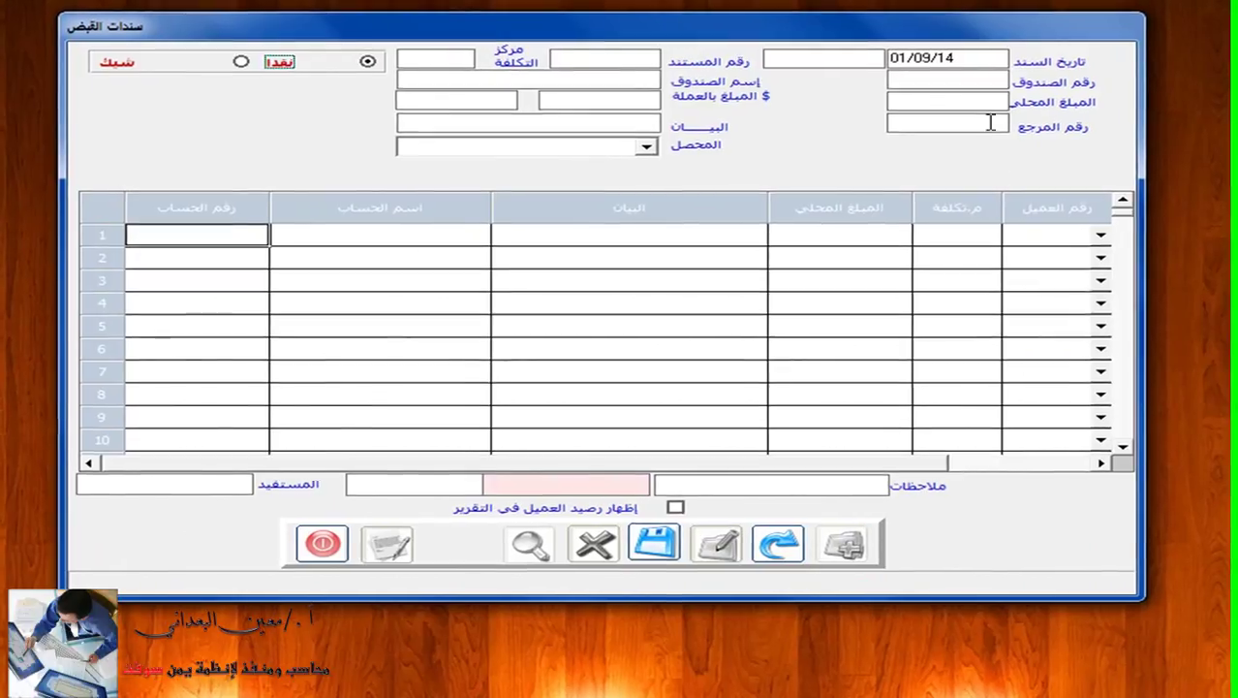
left_click(977, 80)
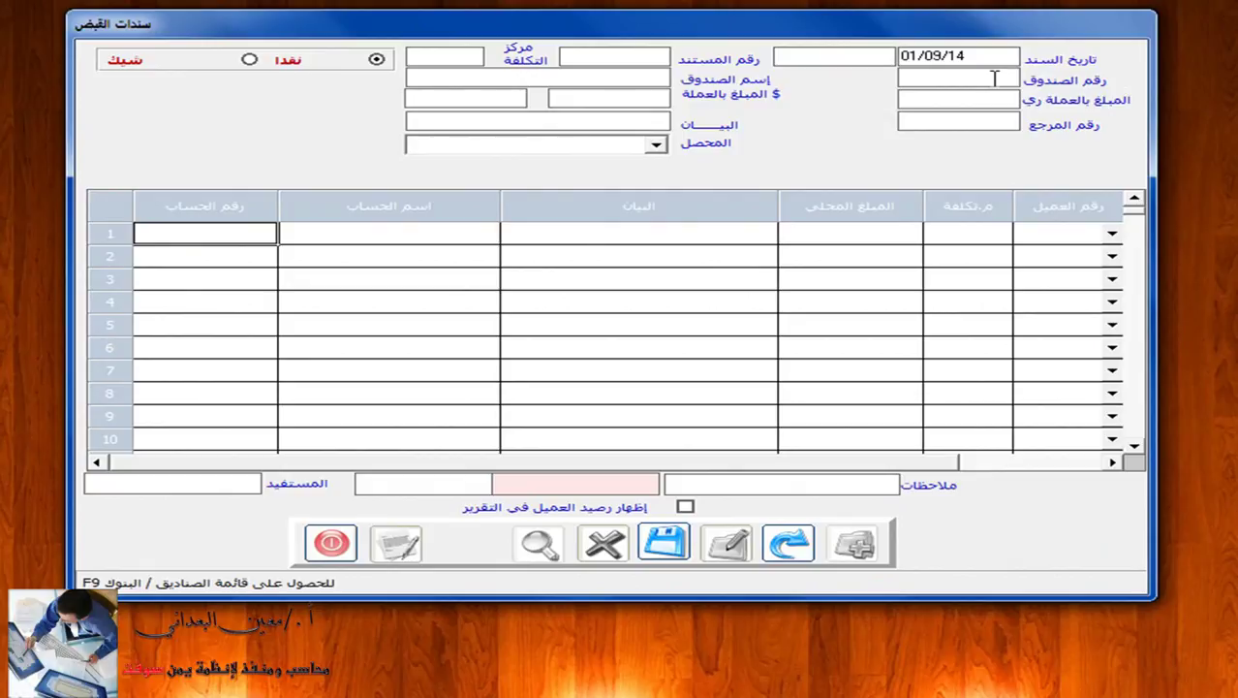
key("F9")
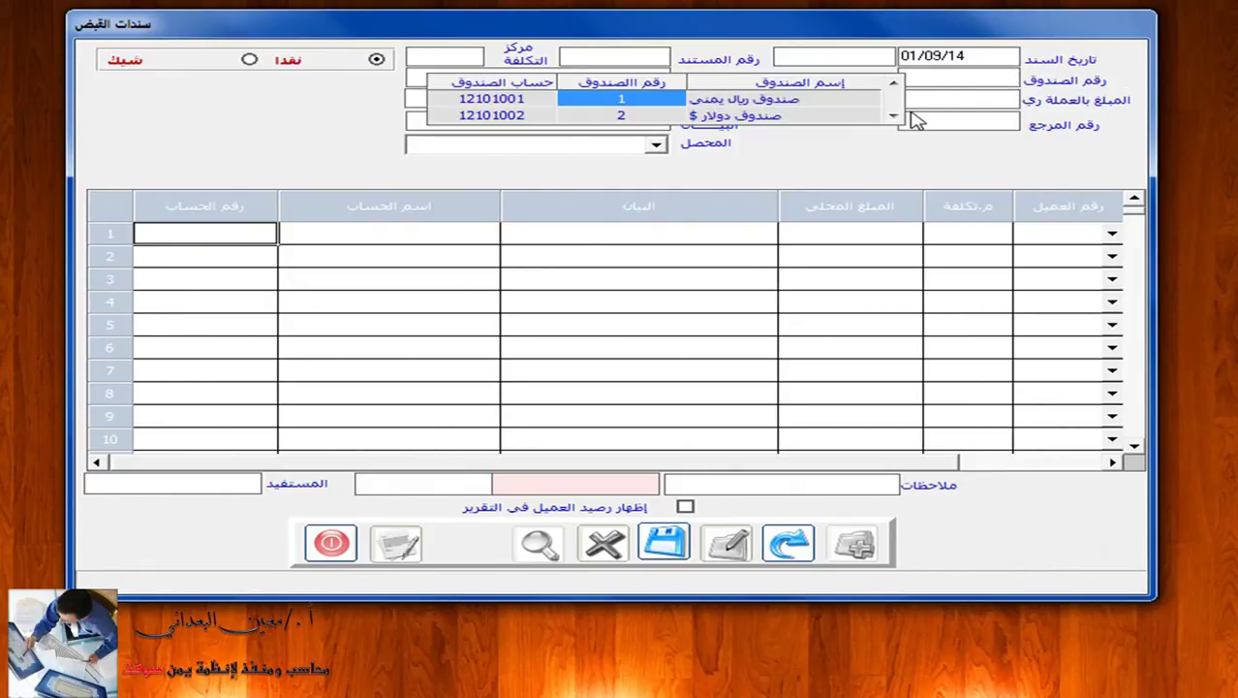
left_click(804, 116)
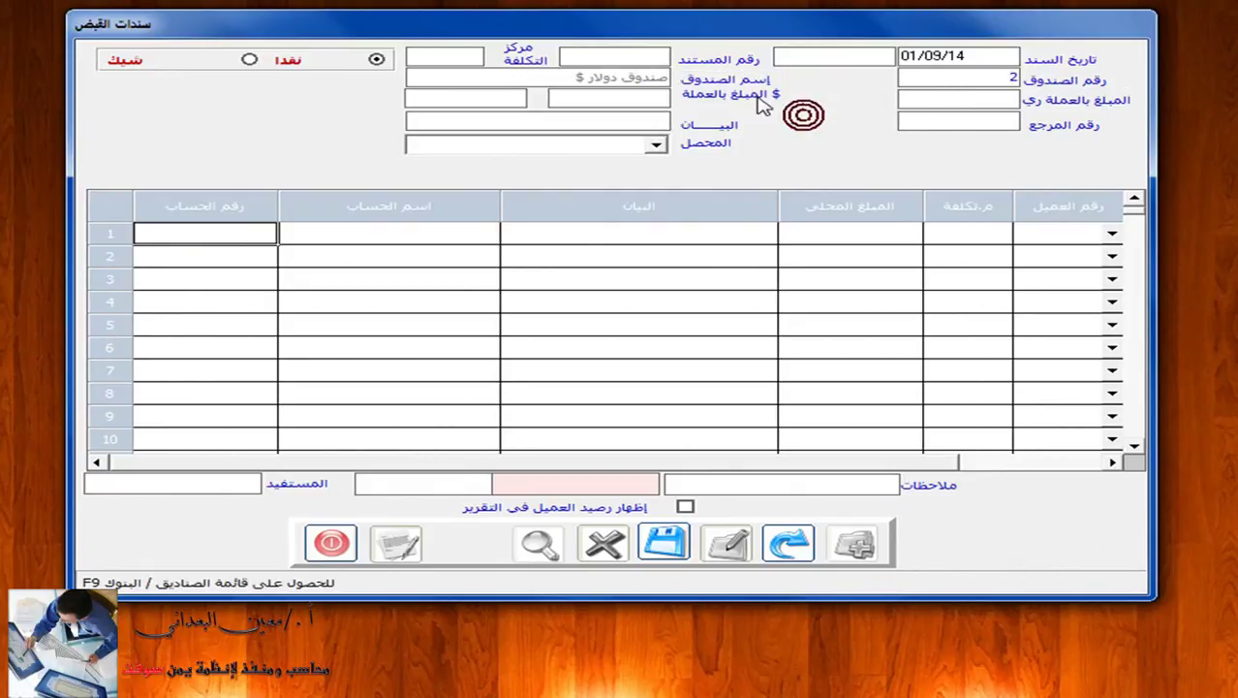
left_click(570, 52)
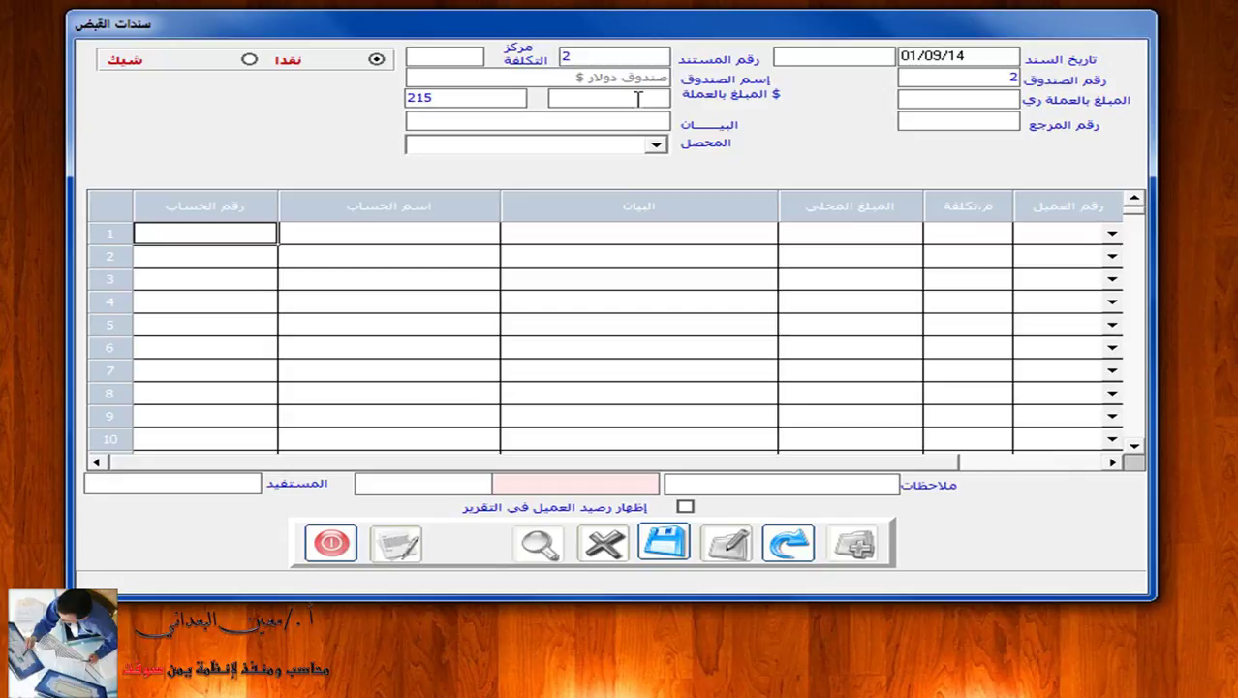
type("500")
key("BackSpace")
key("BackSpace")
key("BackSpace")
left_click(627, 96)
type("500")
key("Return")
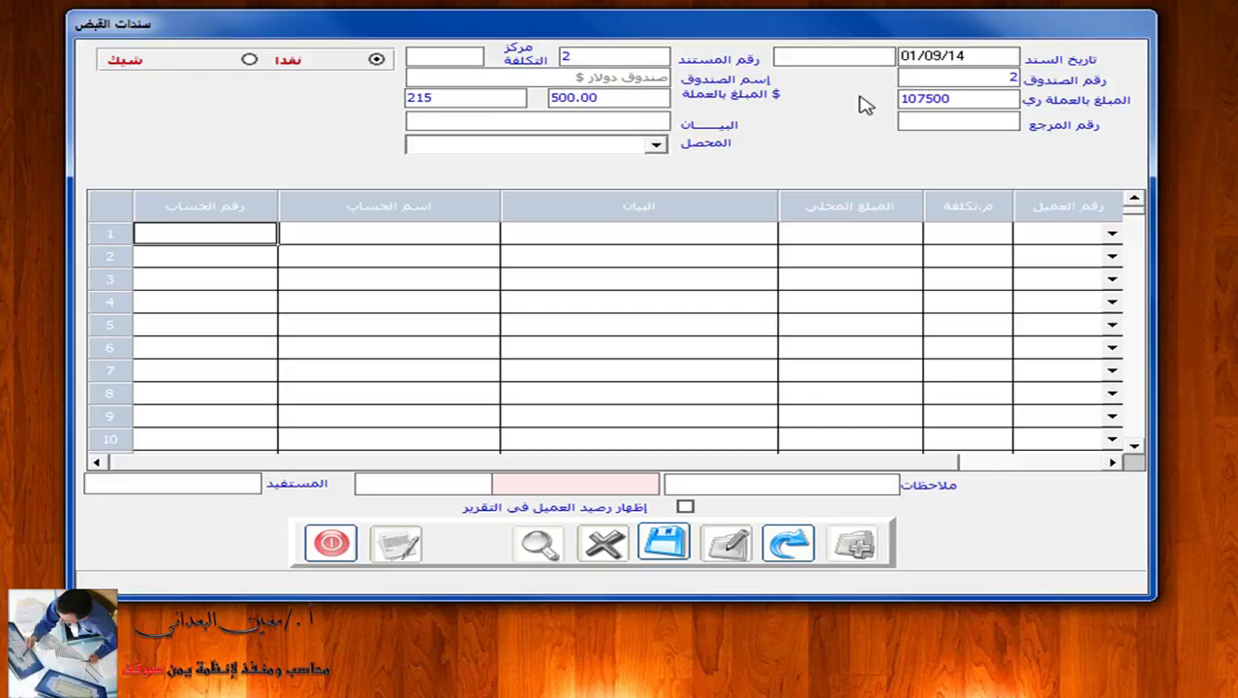
left_click(639, 119)
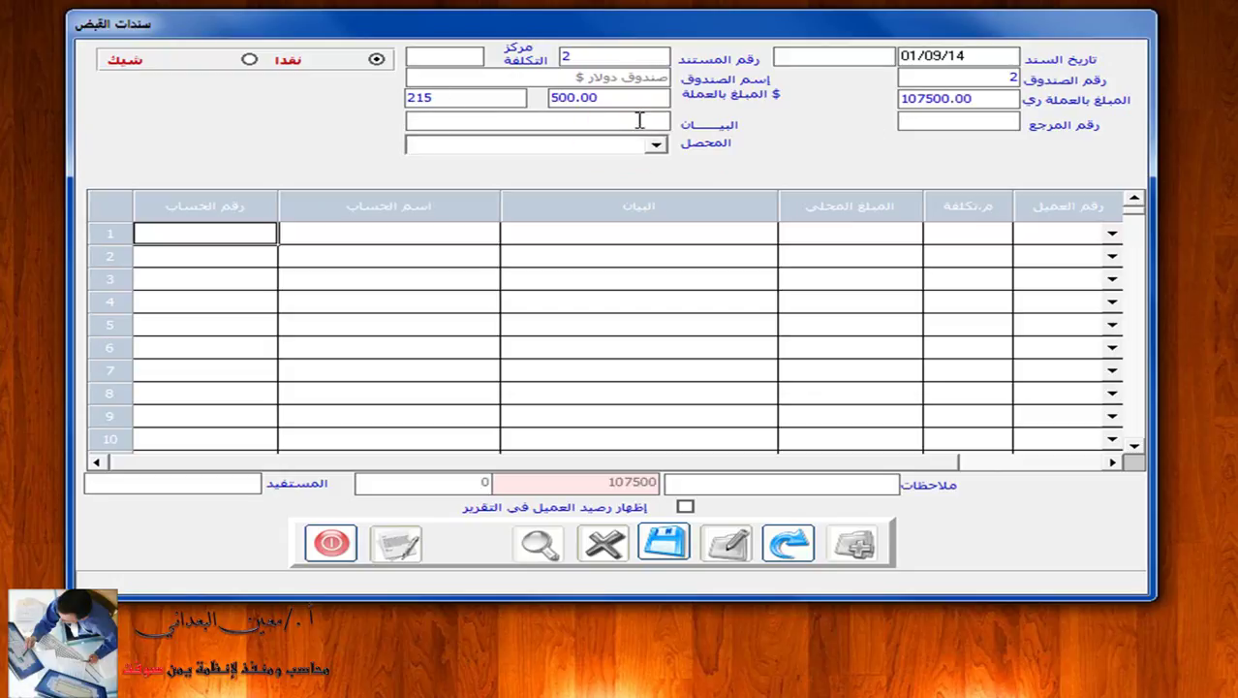
Enter the payer's name as the voucher description and put dollar account 12301002 on line 1.
type("/")
key("BackSpace")
left_click(325, 236)
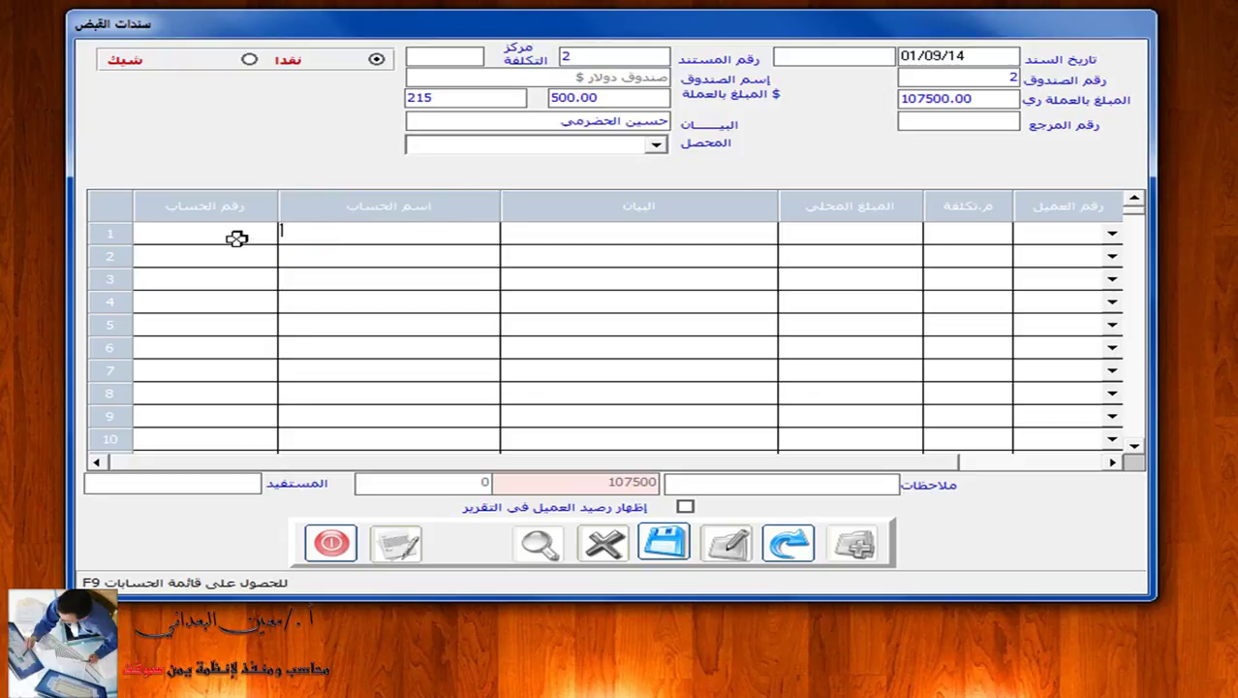
left_click(322, 236)
type("ج*")
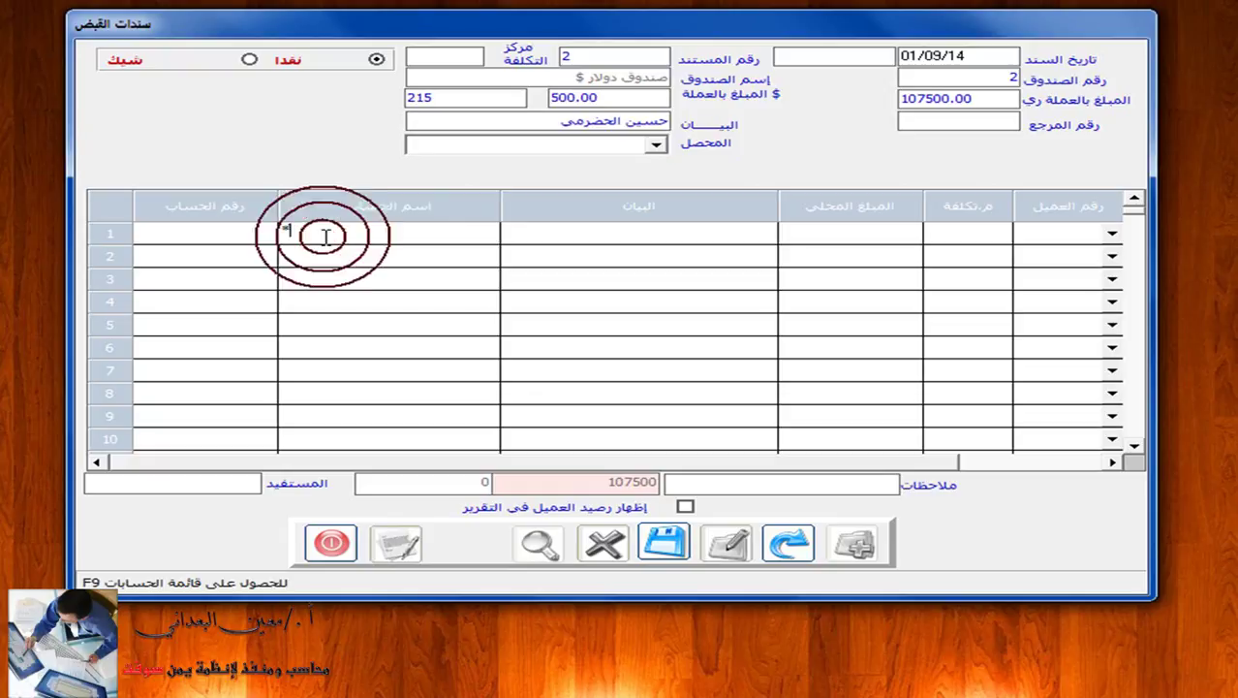
type("سين")
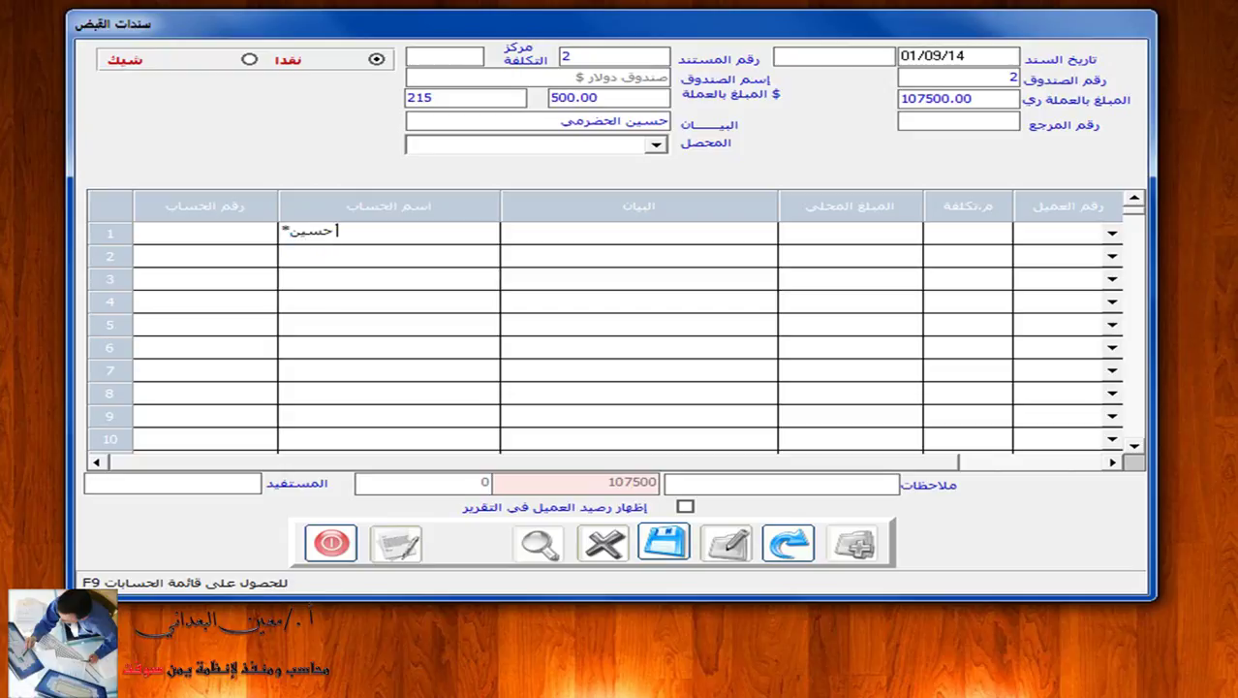
key("F9")
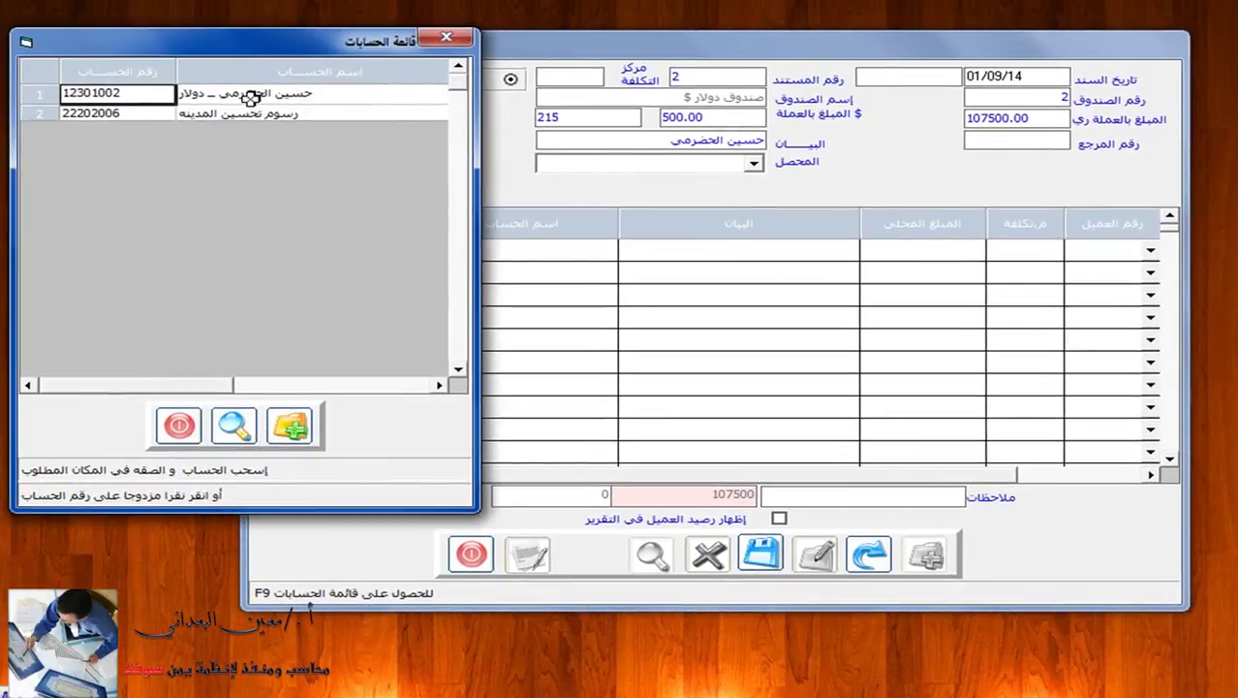
double_click(260, 98)
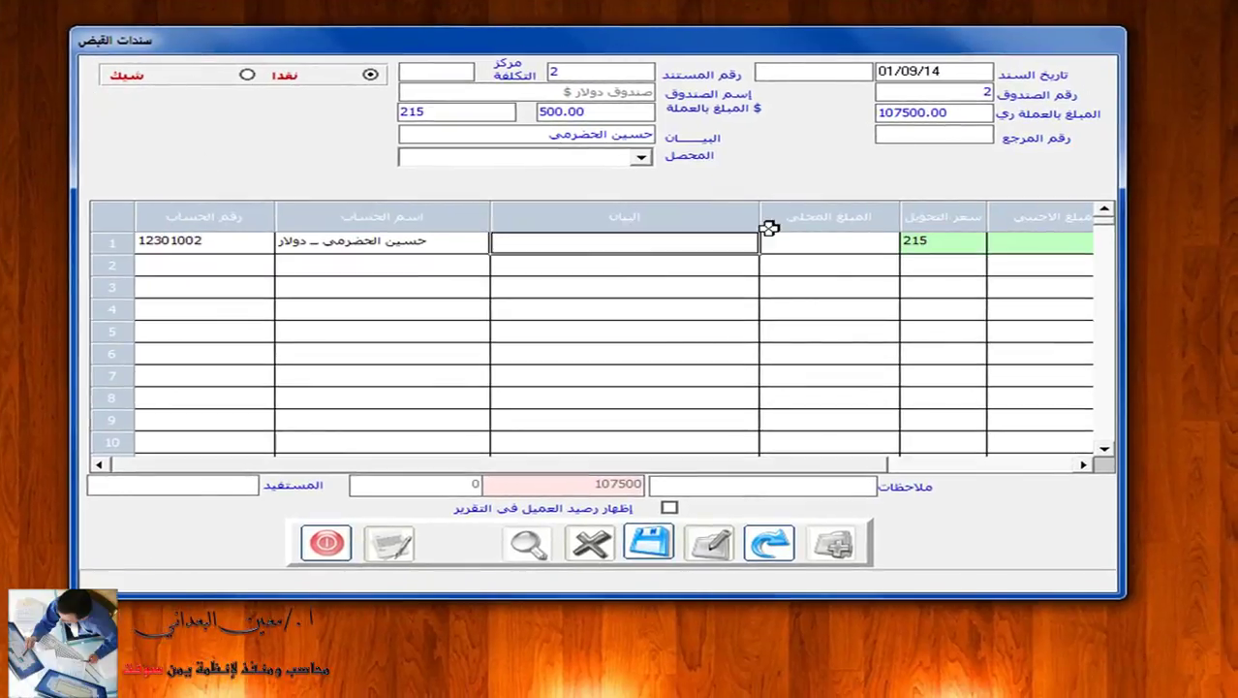
Describe line 1 as 'دفعه من الحساب' with a $500 foreign amount, then save the voucher.
left_click(742, 241)
type("دفعه من الحساب")
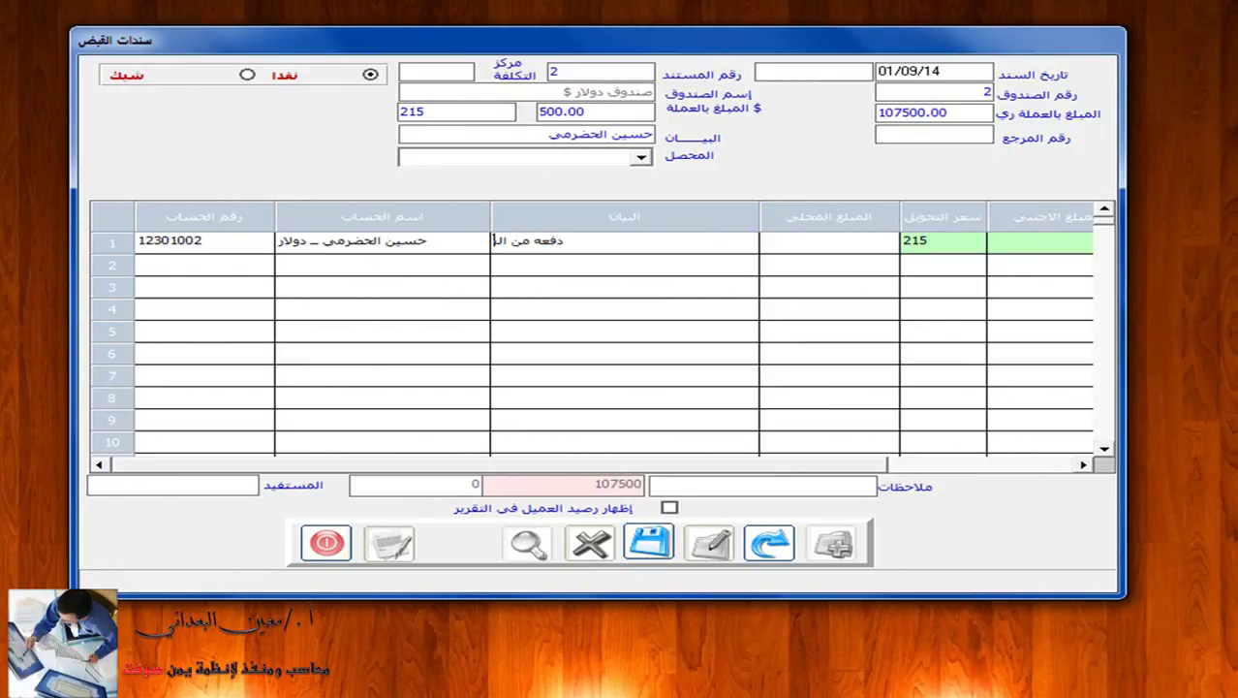
key("Return")
key("Return")
key("Return")
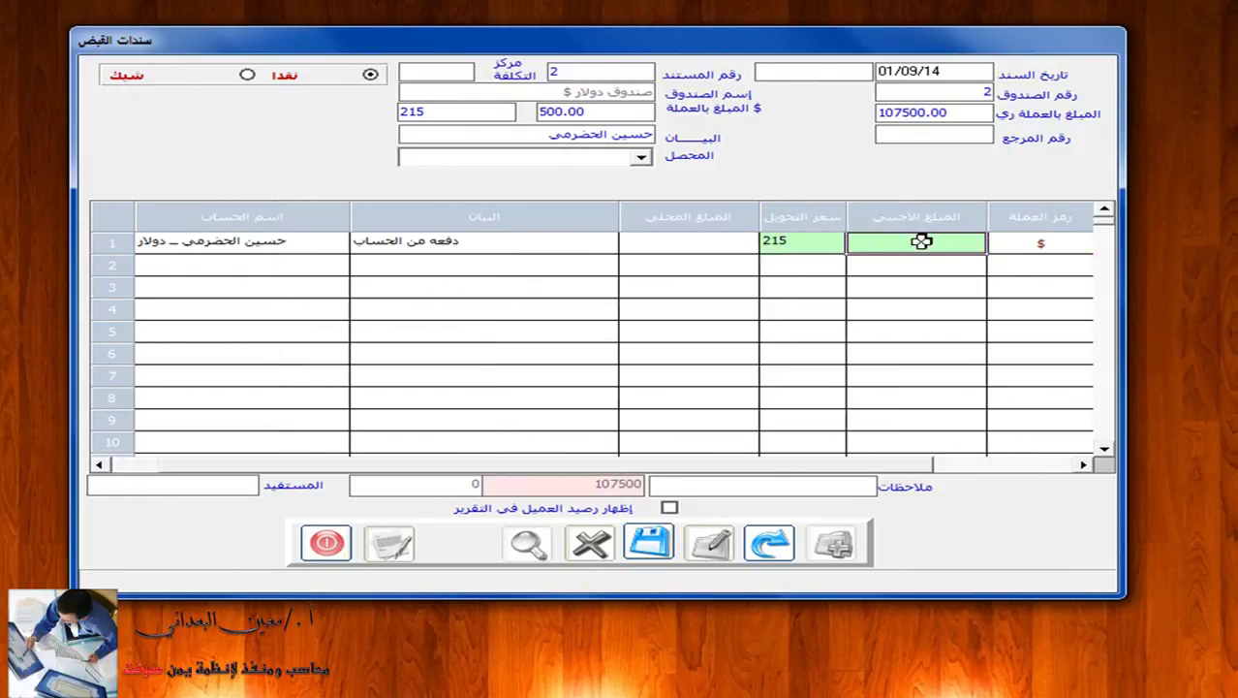
left_click(931, 244)
type("500")
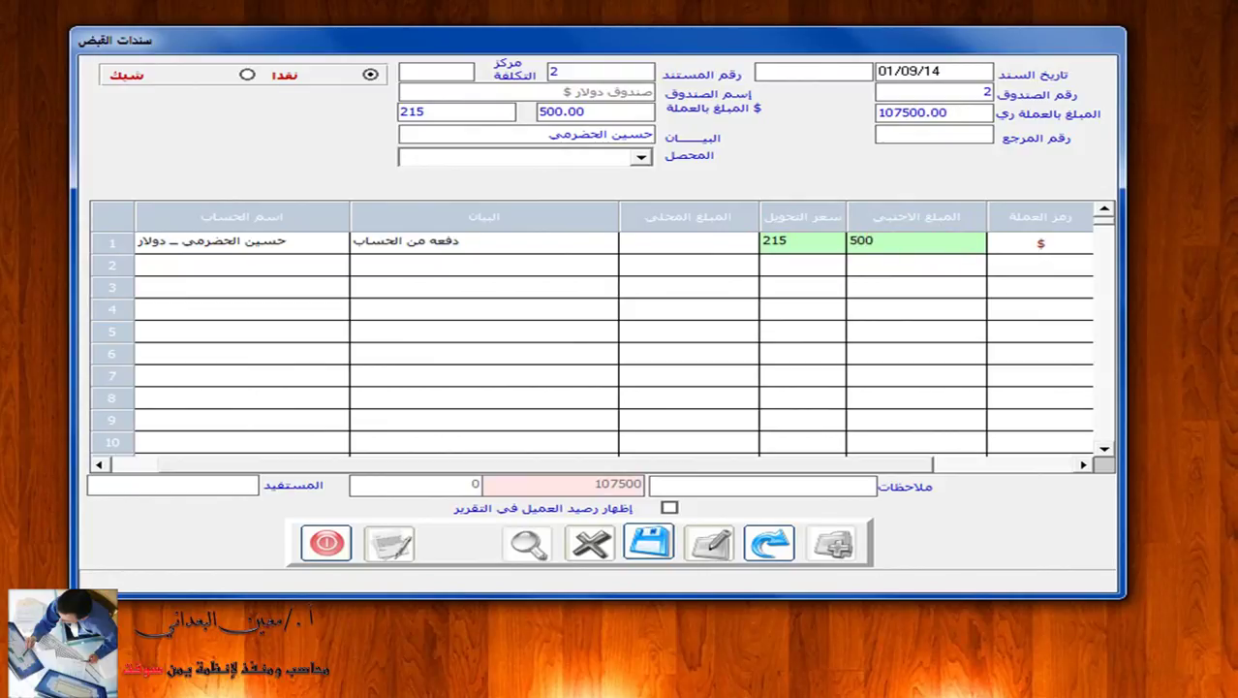
key("Return")
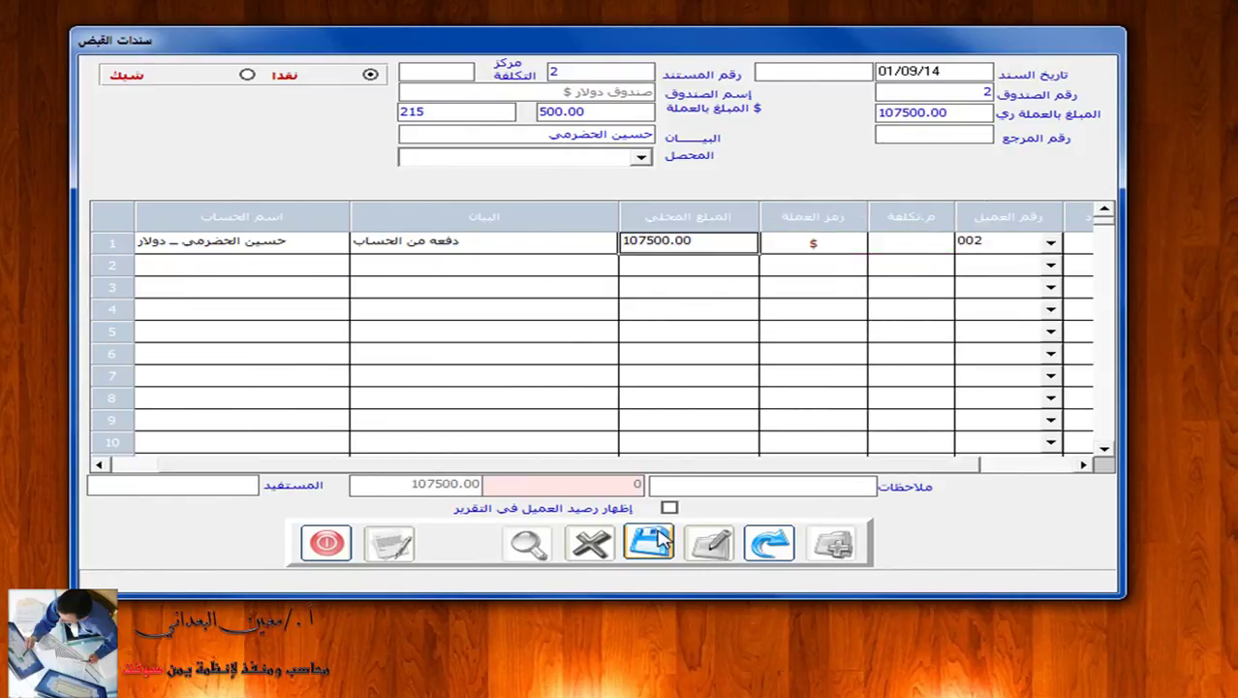
left_click(661, 540)
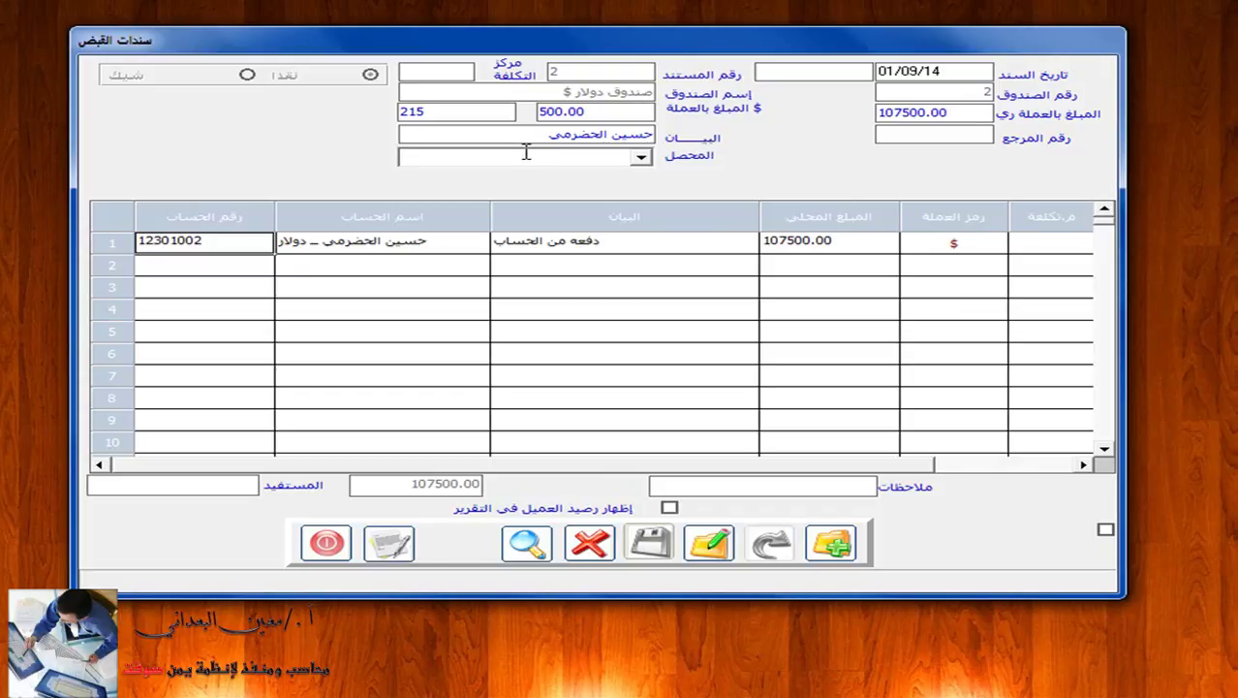
left_click(402, 538)
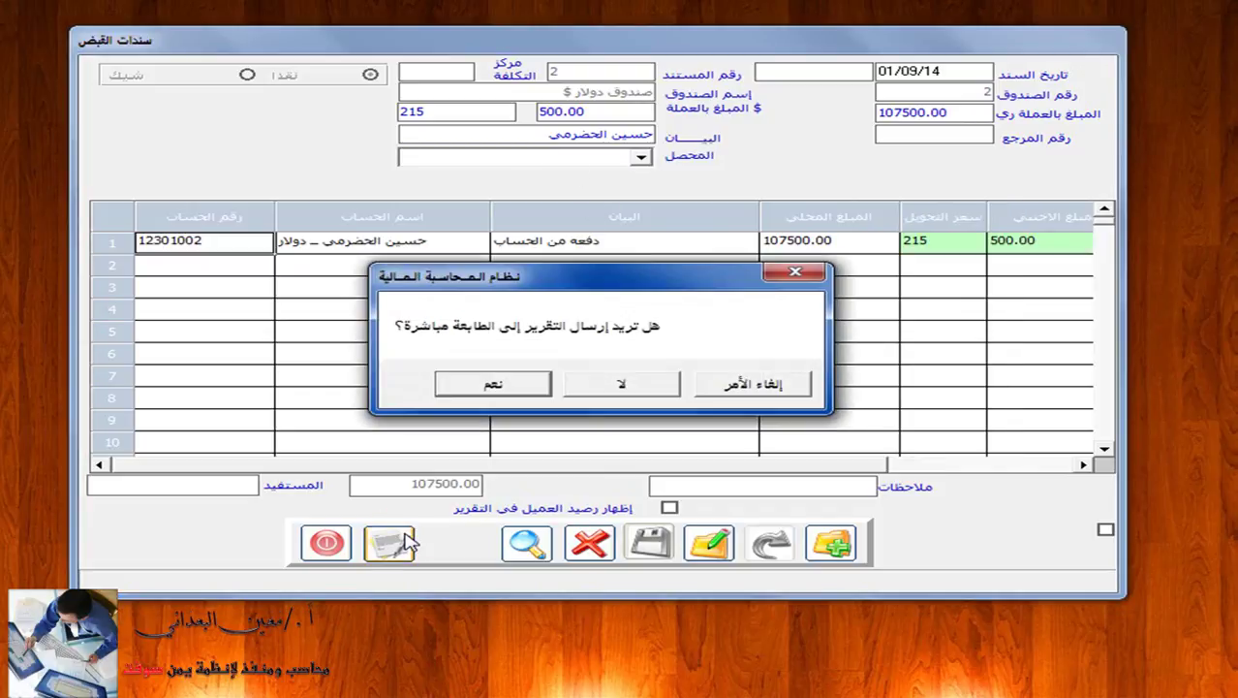
left_click(655, 389)
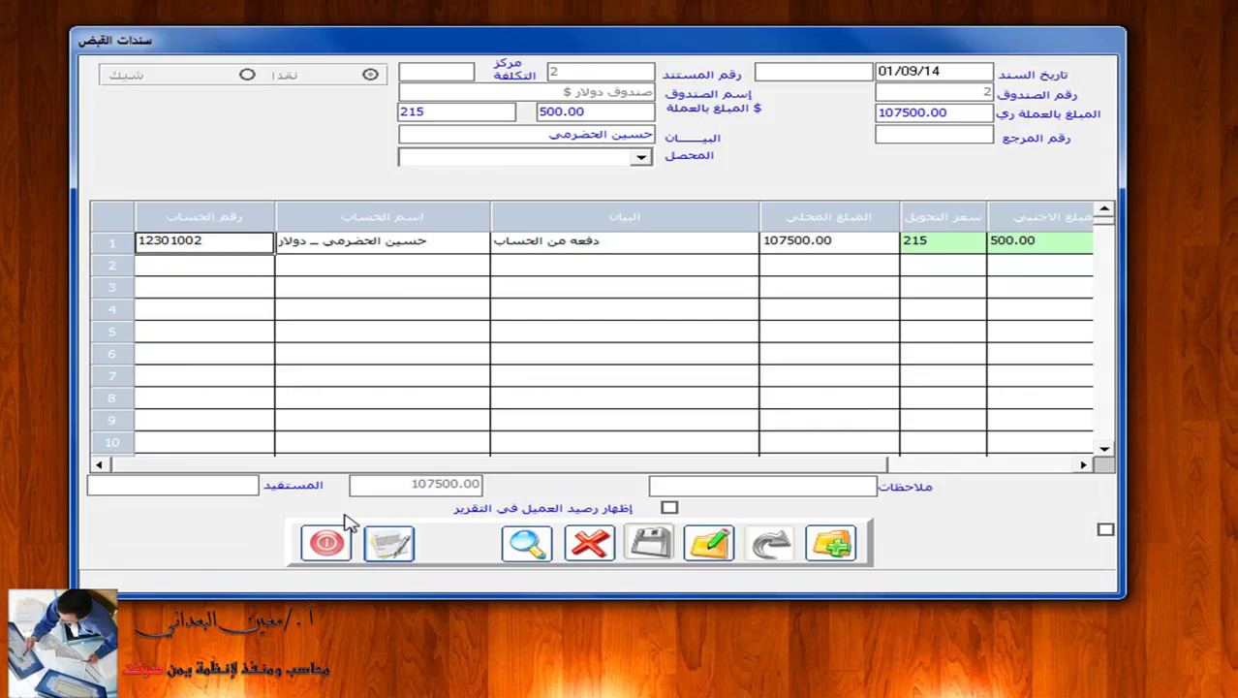
left_click(329, 543)
Open cash voucher posting for receipt vouchers in dollar cash box 2.
left_click(693, 72)
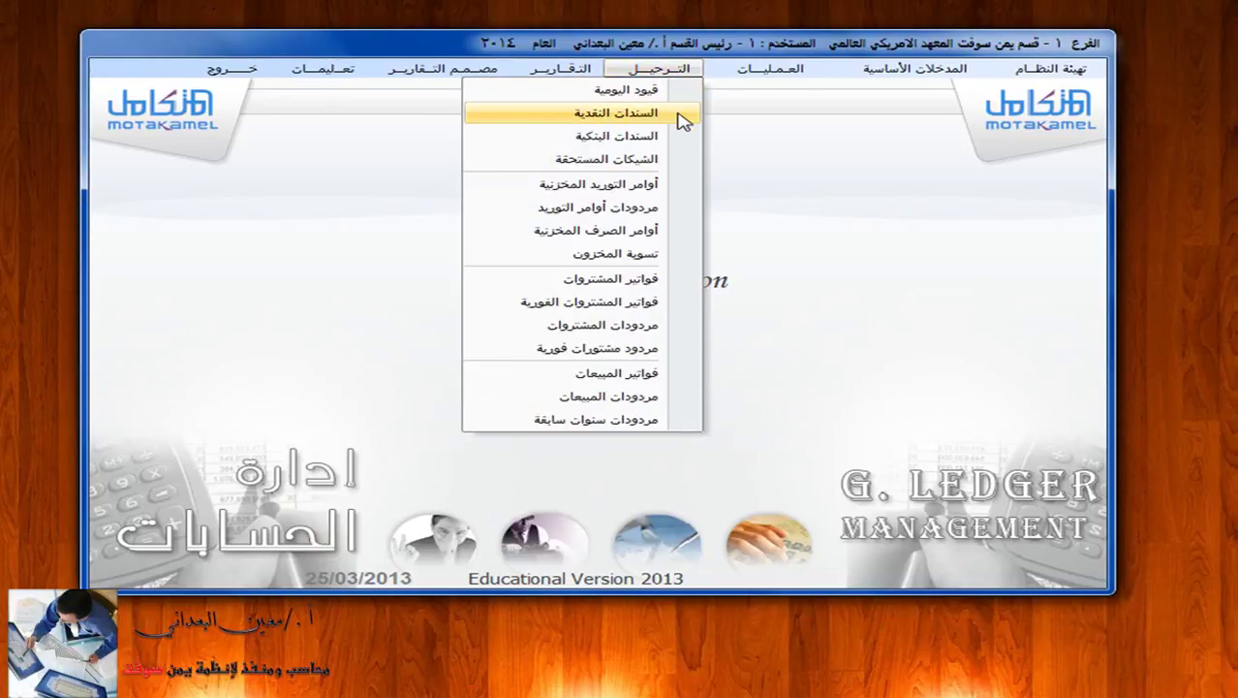
left_click(680, 117)
left_click(578, 163)
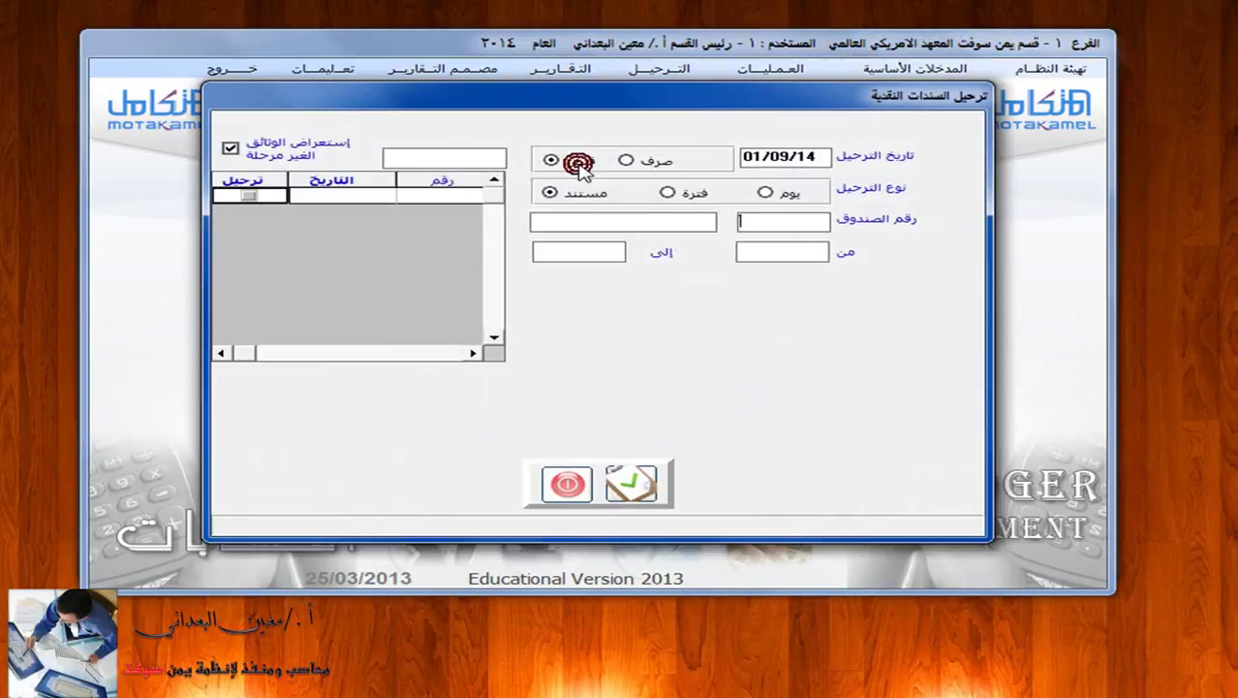
left_click(781, 217)
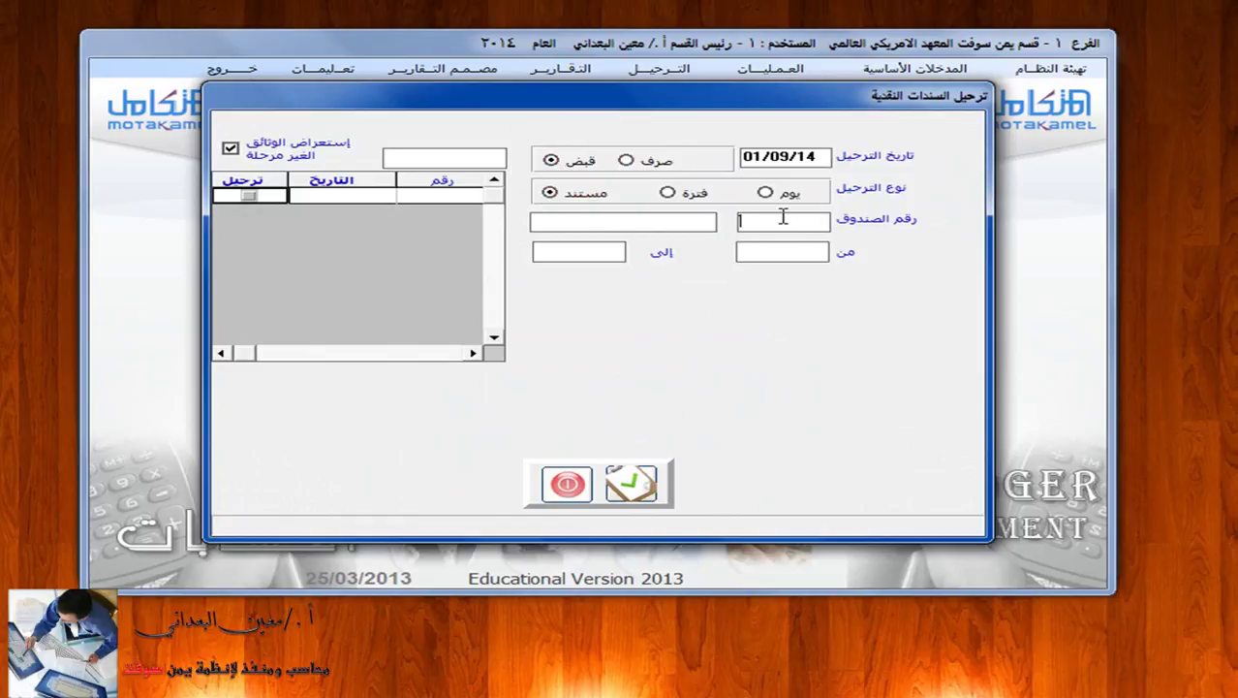
key("F2")
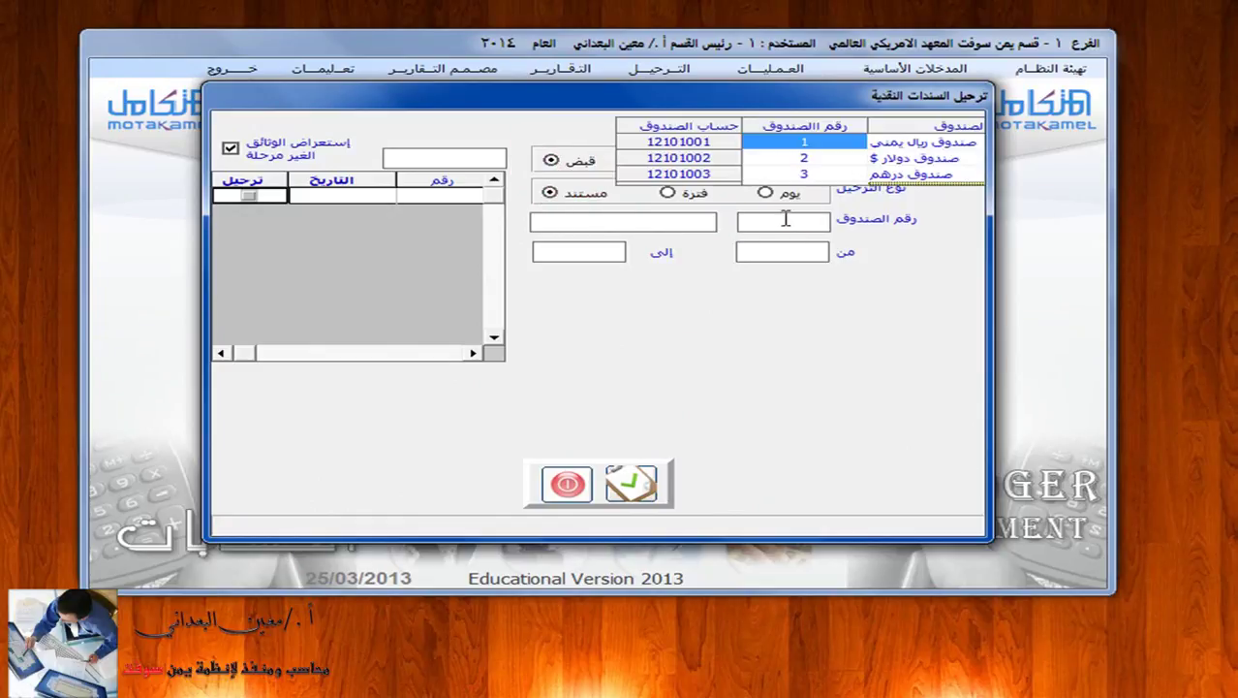
left_click(814, 157)
left_click(814, 157)
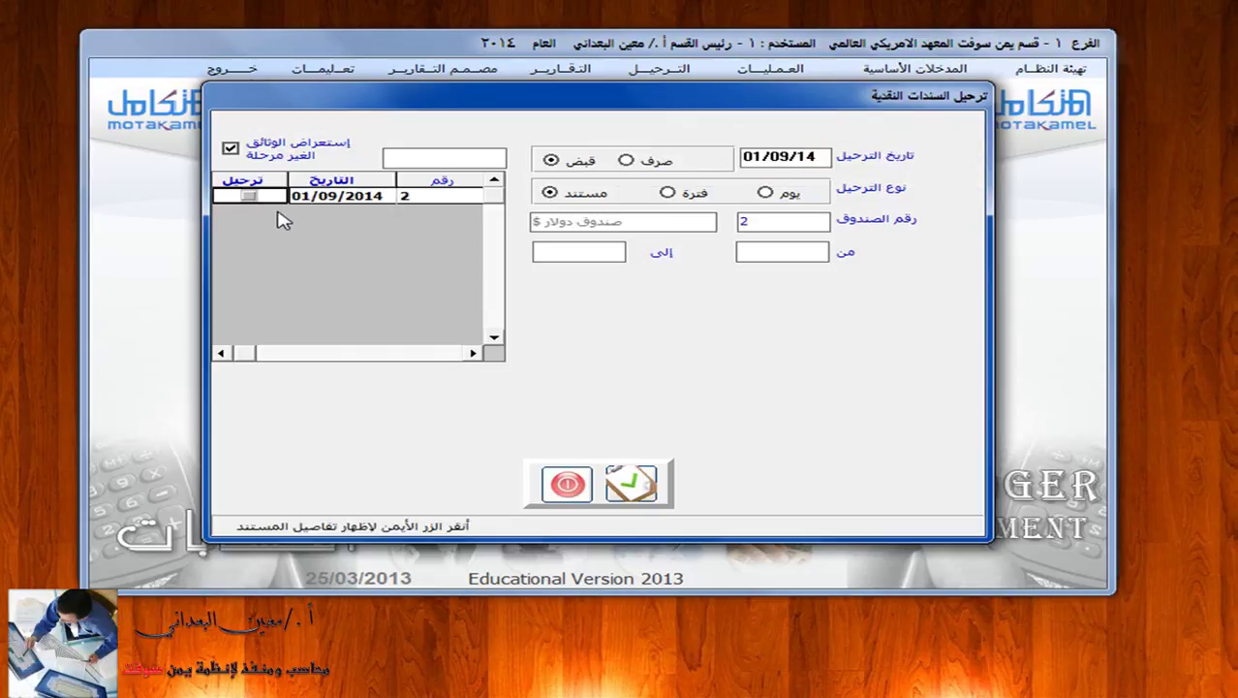
Tick receipt voucher 2, post it, and close the posting window.
left_click(249, 197)
left_click(249, 196)
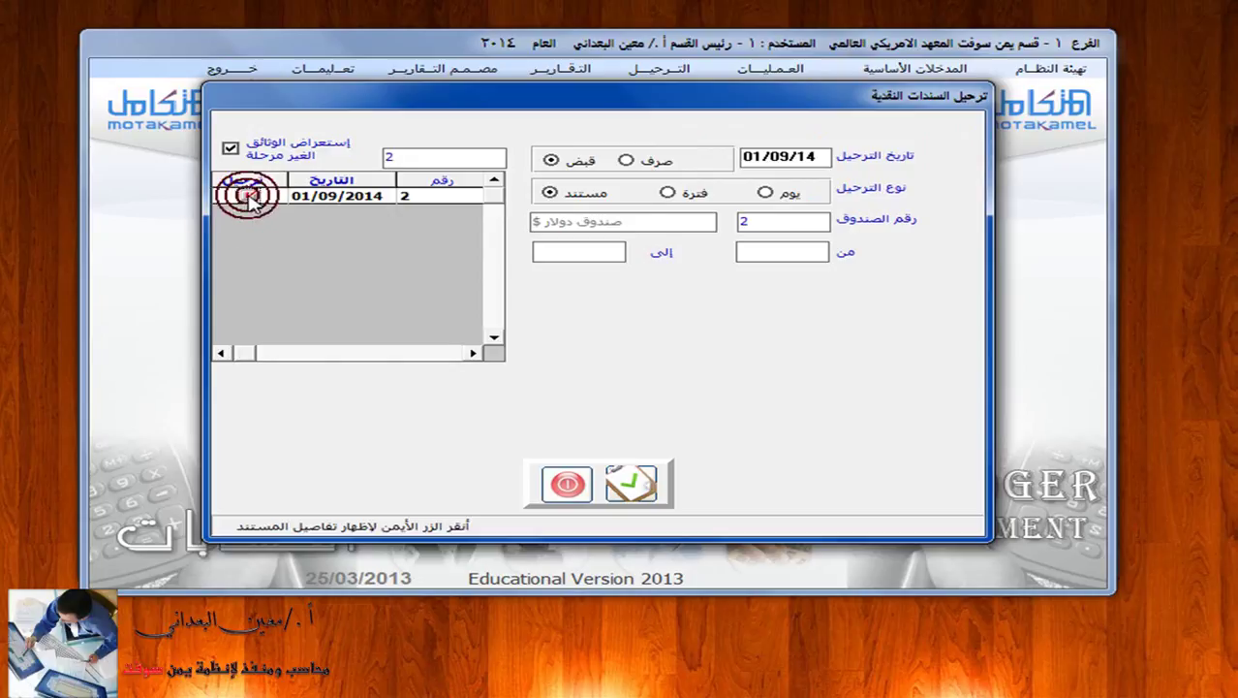
left_click(367, 197)
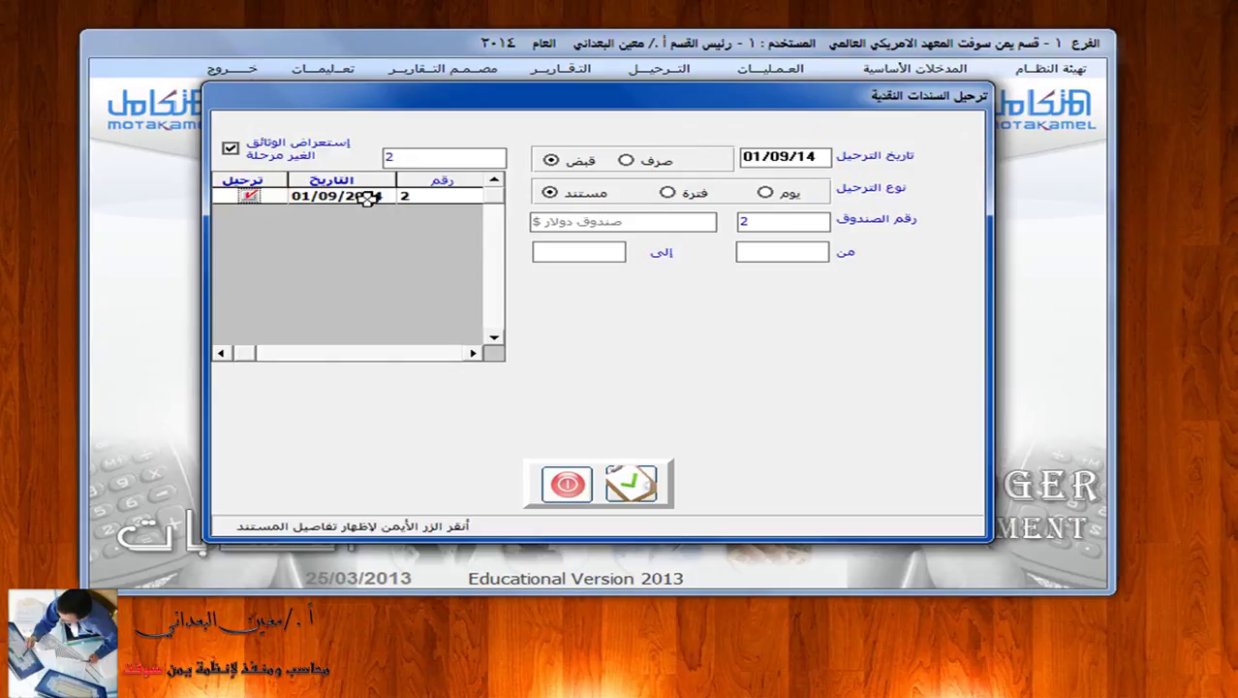
right_click(368, 198)
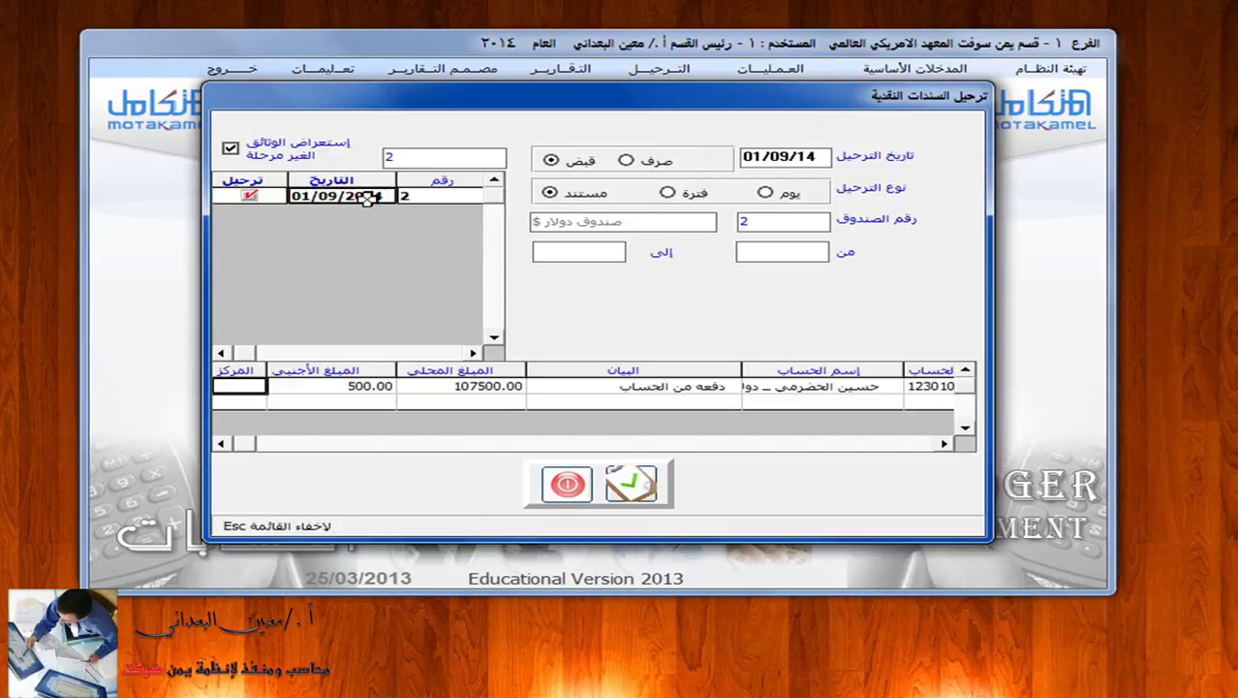
left_click(634, 487)
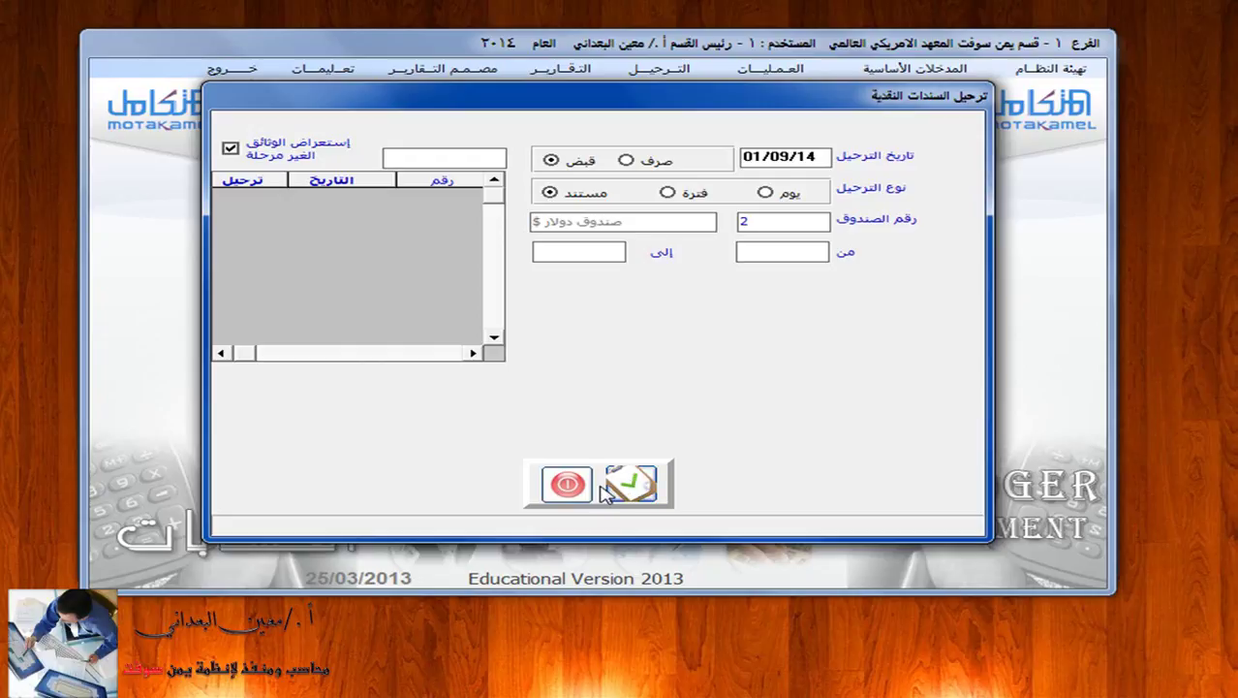
left_click(569, 485)
Preview the general journal for cash receipt vouchers, box صندوق دولار $-2, document 2.
left_click(562, 68)
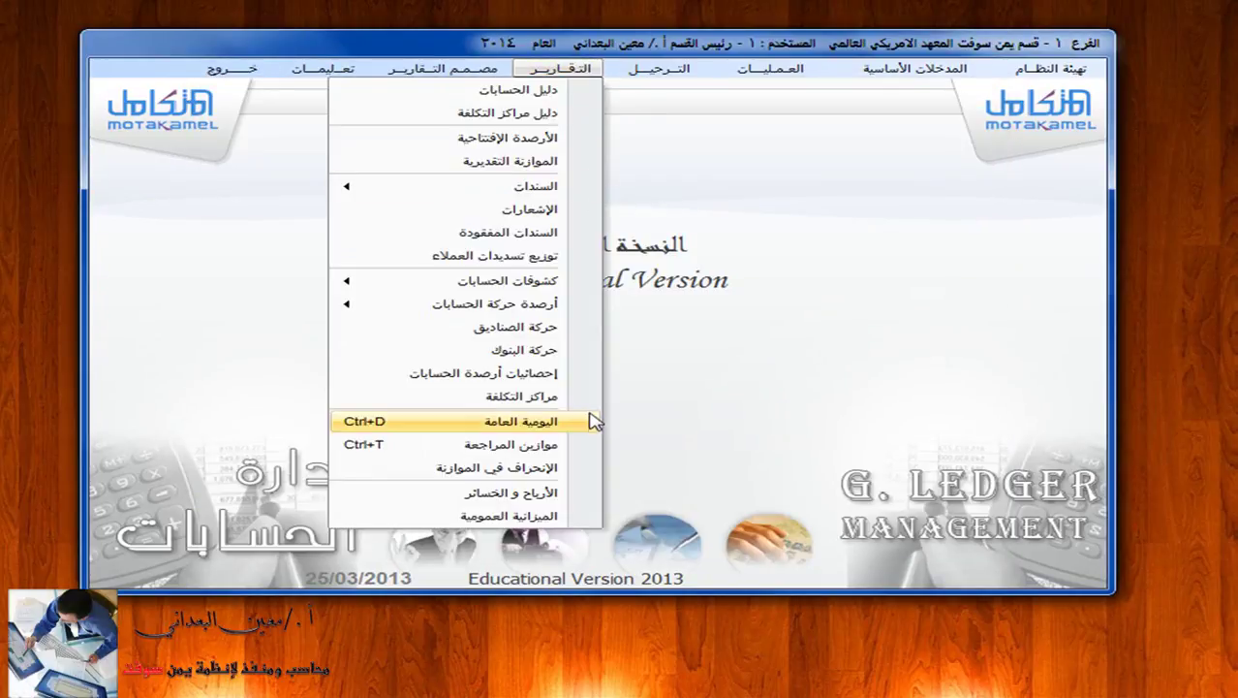
left_click(593, 421)
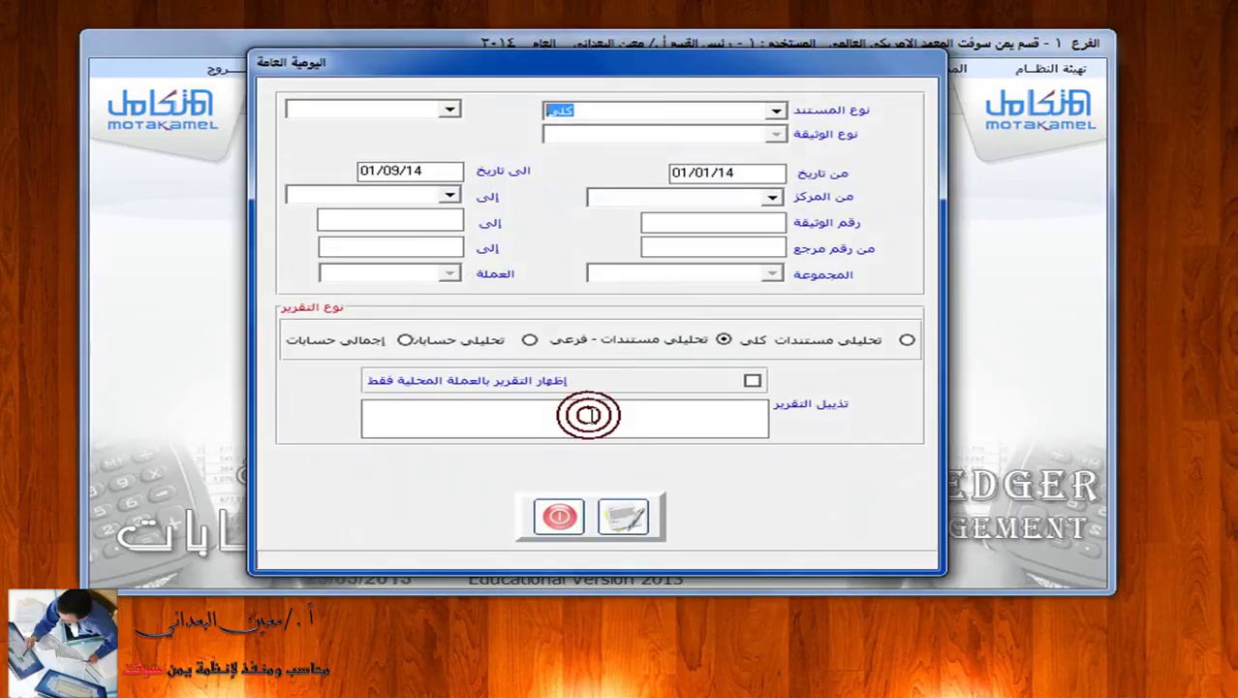
left_click(776, 111)
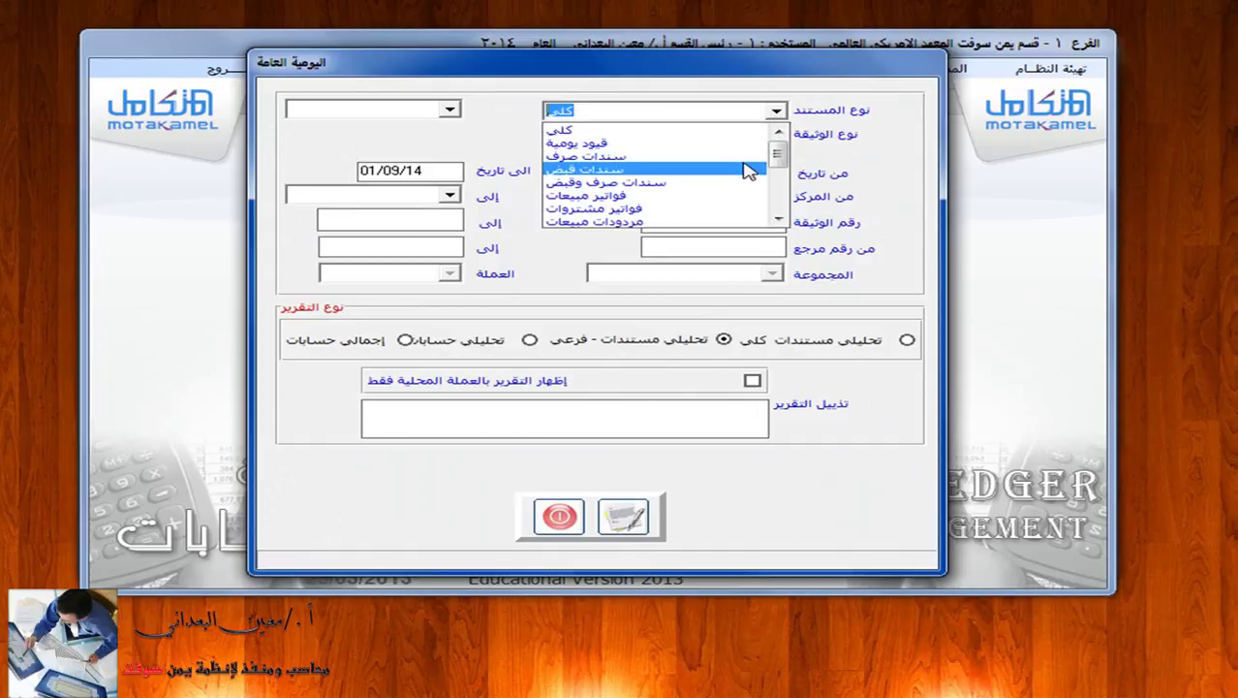
left_click(752, 170)
left_click(768, 133)
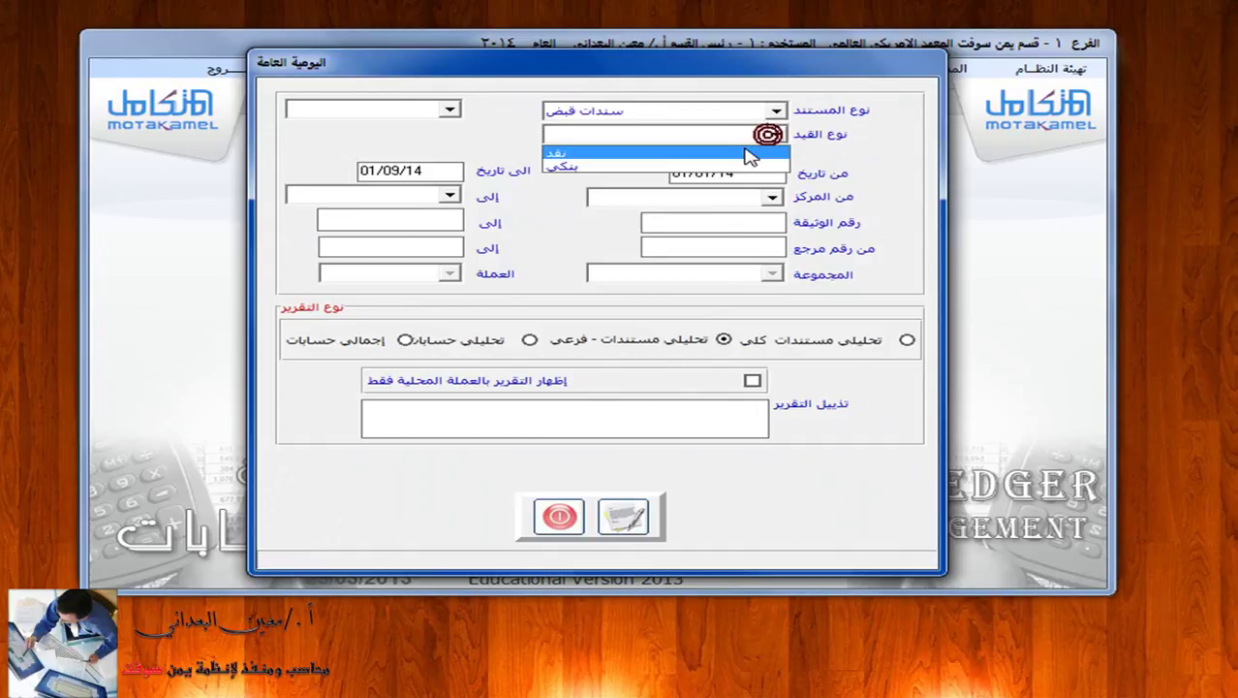
left_click(752, 155)
left_click(451, 136)
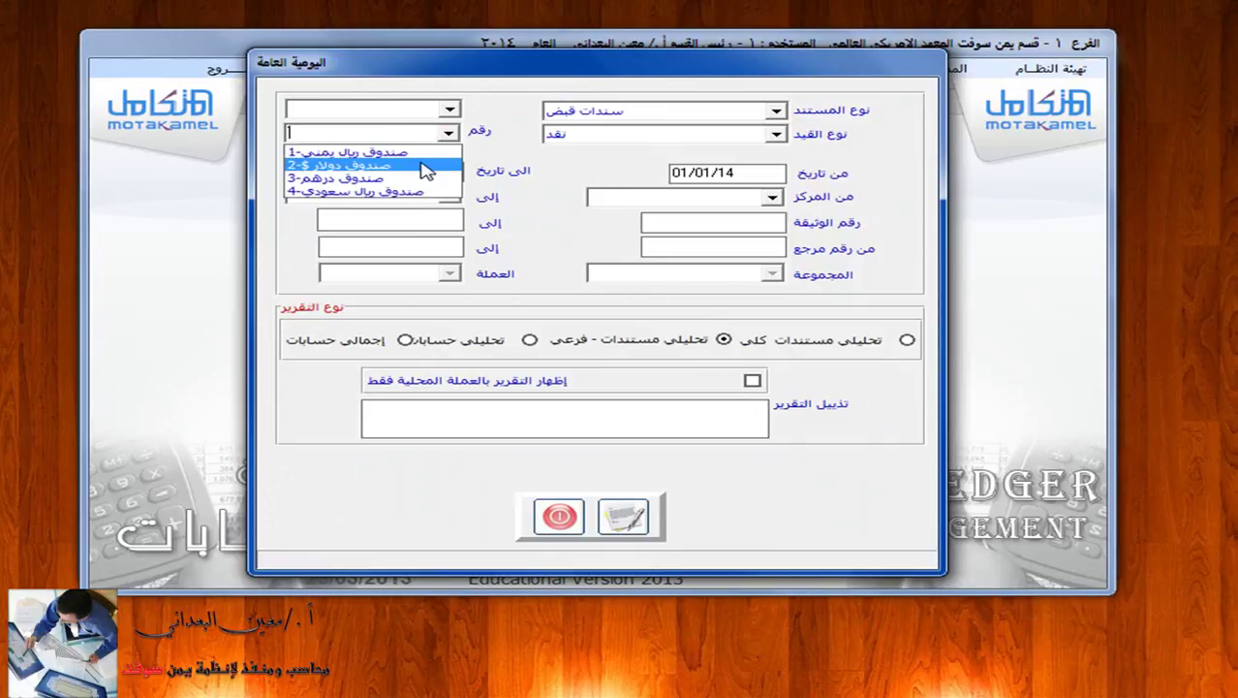
left_click(421, 167)
left_click(401, 166)
left_click(703, 227)
type("2")
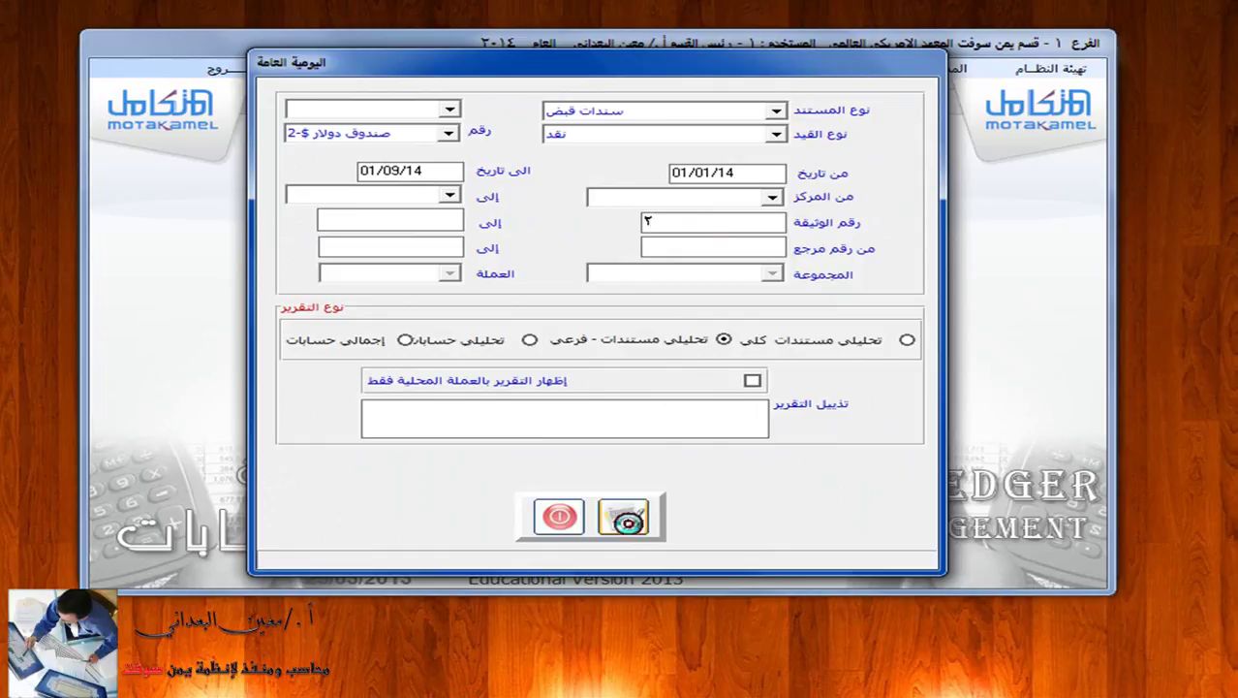
left_click(625, 518)
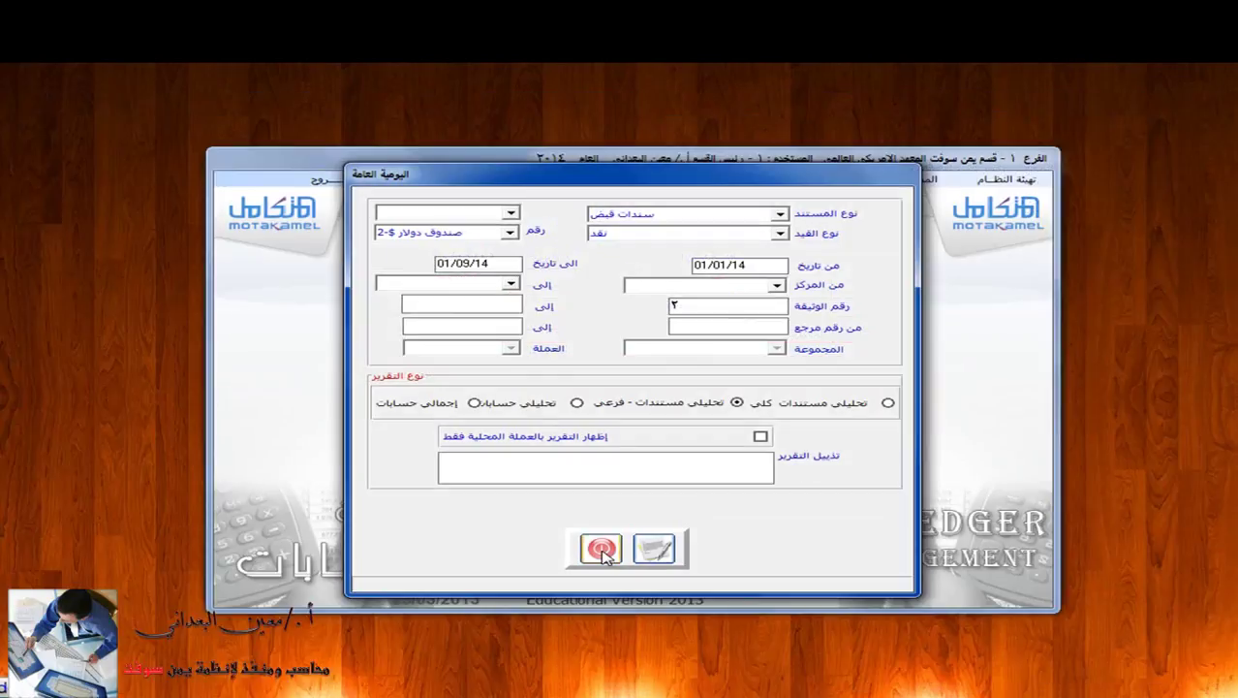
Close the journal preview and open the receipt voucher entry form.
left_click(601, 548)
left_click(780, 180)
left_click(581, 351)
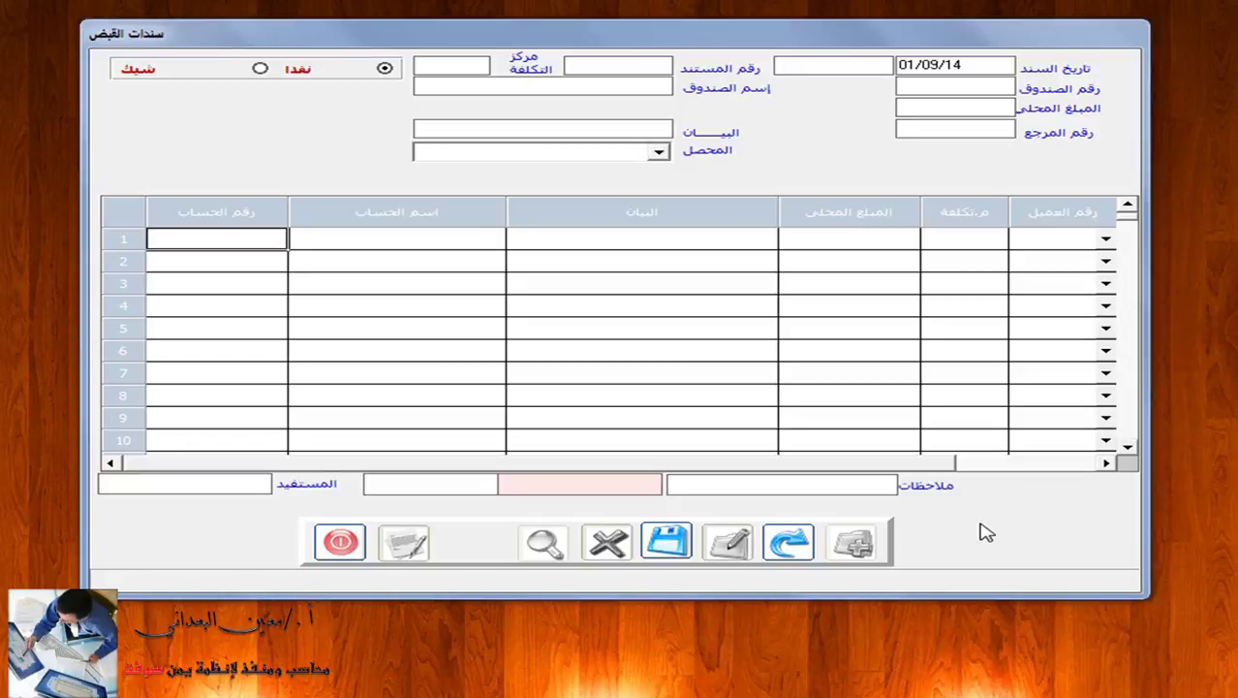
Click into the blank voucher's line grid, then start cycling windows with Win+Tab.
left_click(889, 438)
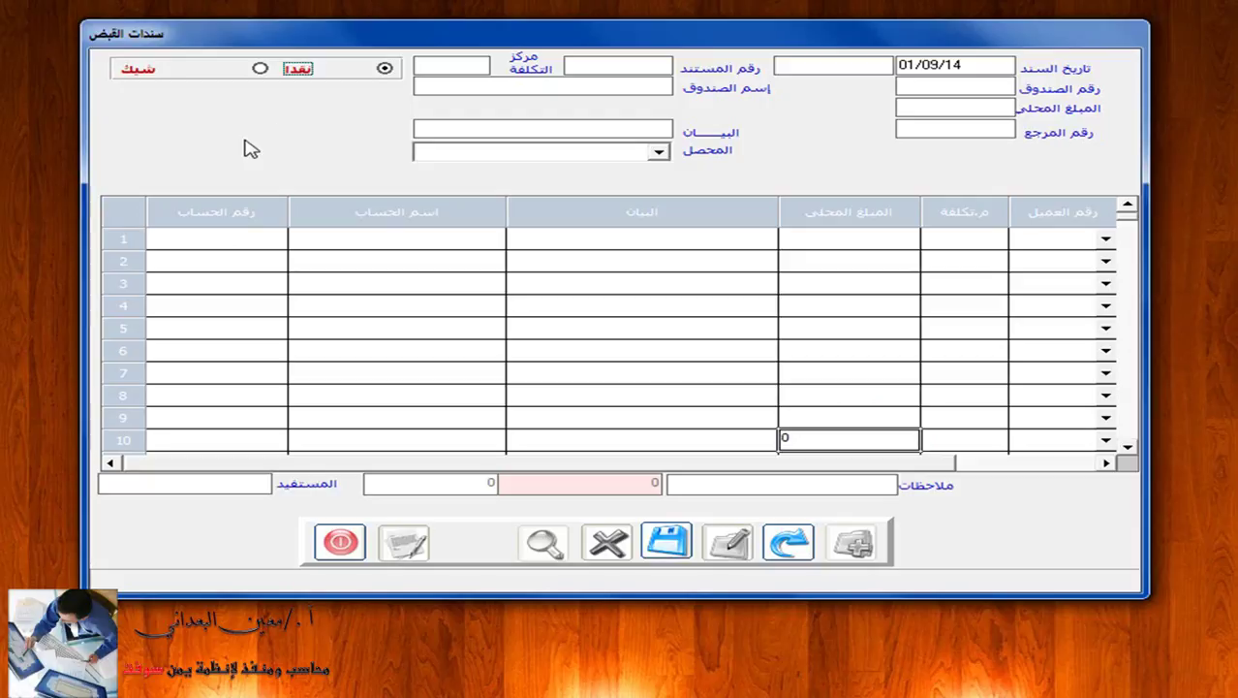
key("super+Tab")
Scroll the exercises PDF to page 2's car sale and $2900 transfer, then return to the voucher.
key("super+Tab")
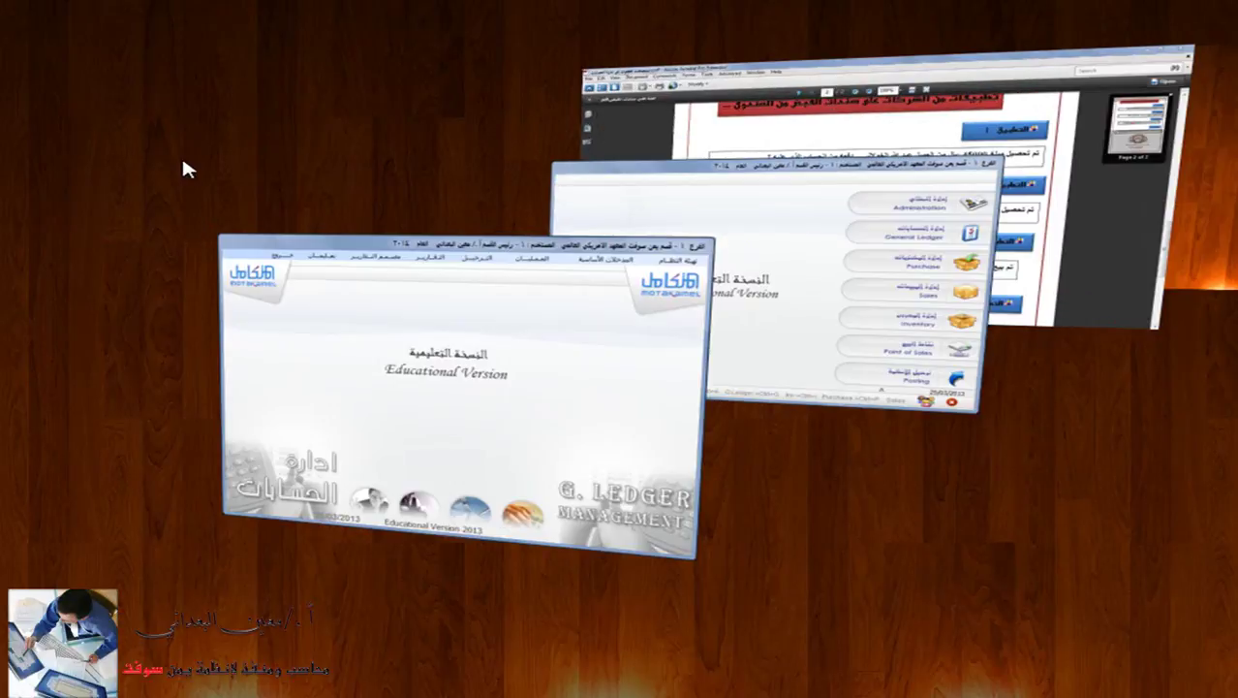
key("super+Tab")
key("super+Tab")
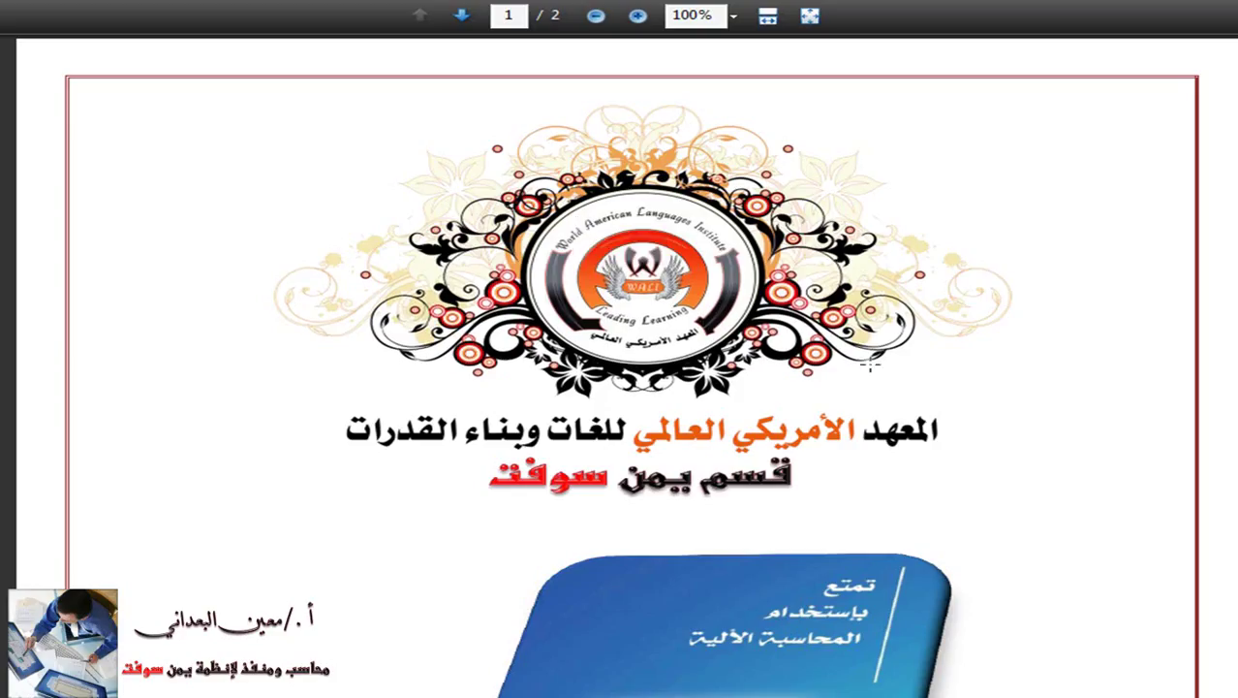
scroll(938, 422, "down", 12)
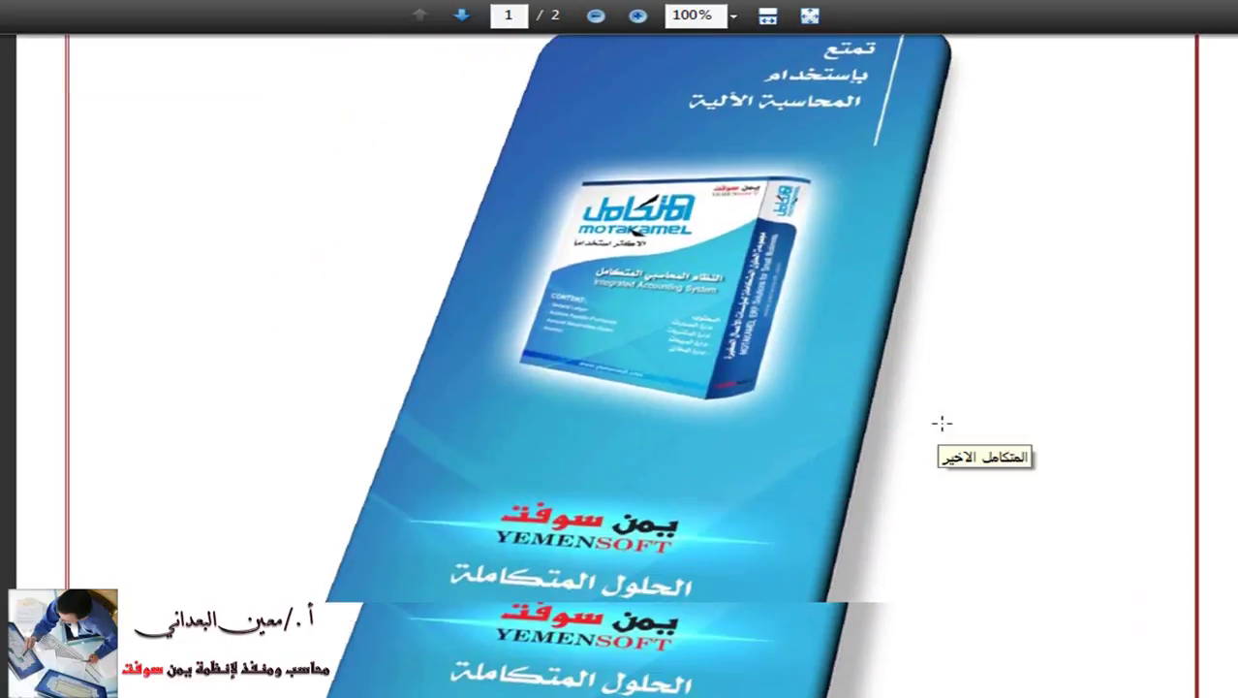
scroll(940, 422, "down", 6)
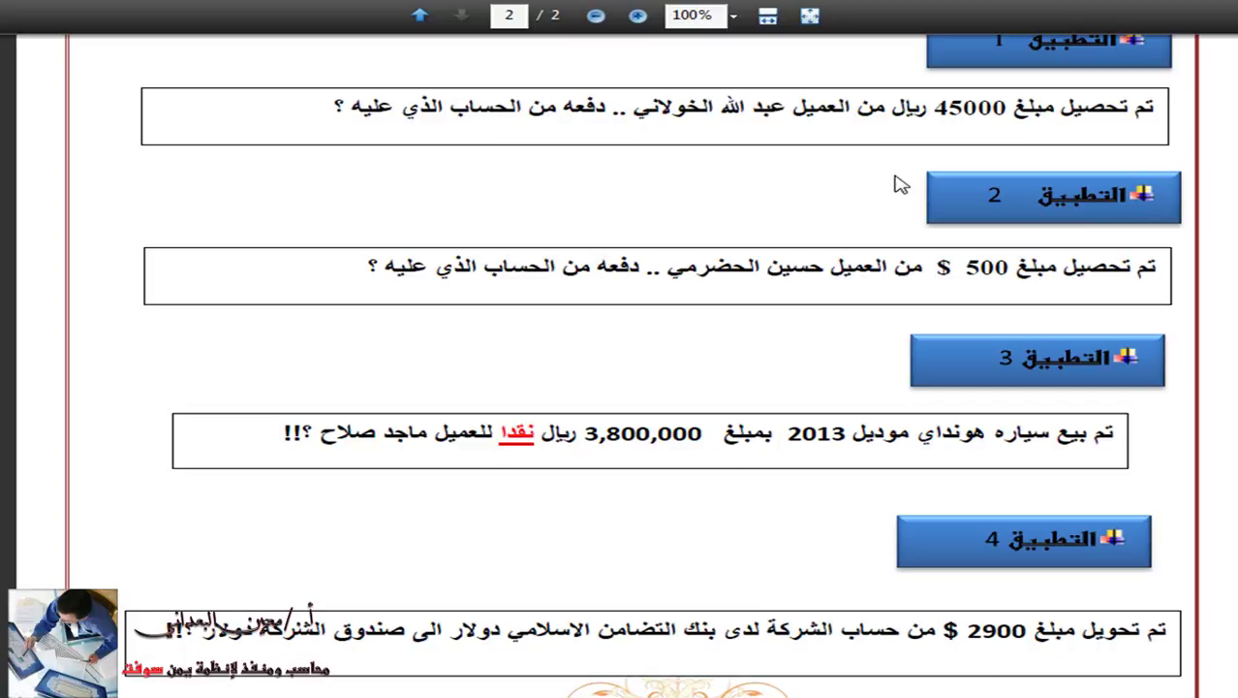
key("super+Tab")
key("super+Tab")
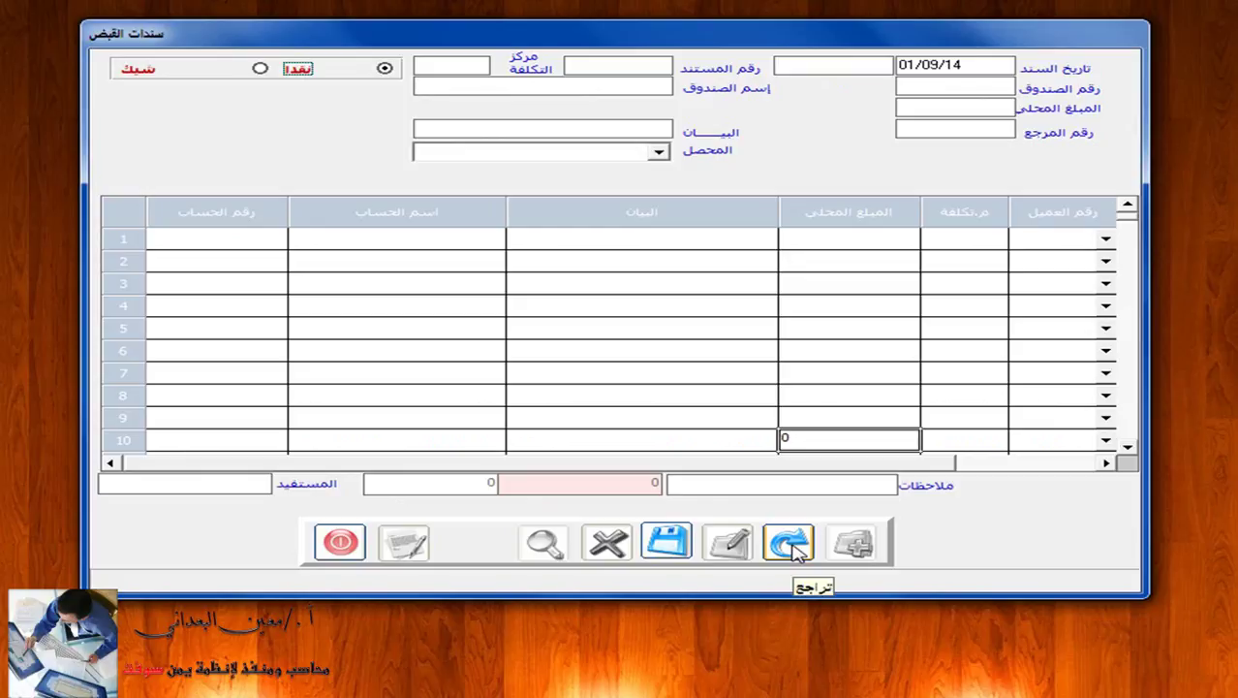
Discard the unsaved entry and start receipt voucher 3 in cash box 1 (Yemeni riyal).
left_click(794, 545)
left_click(857, 544)
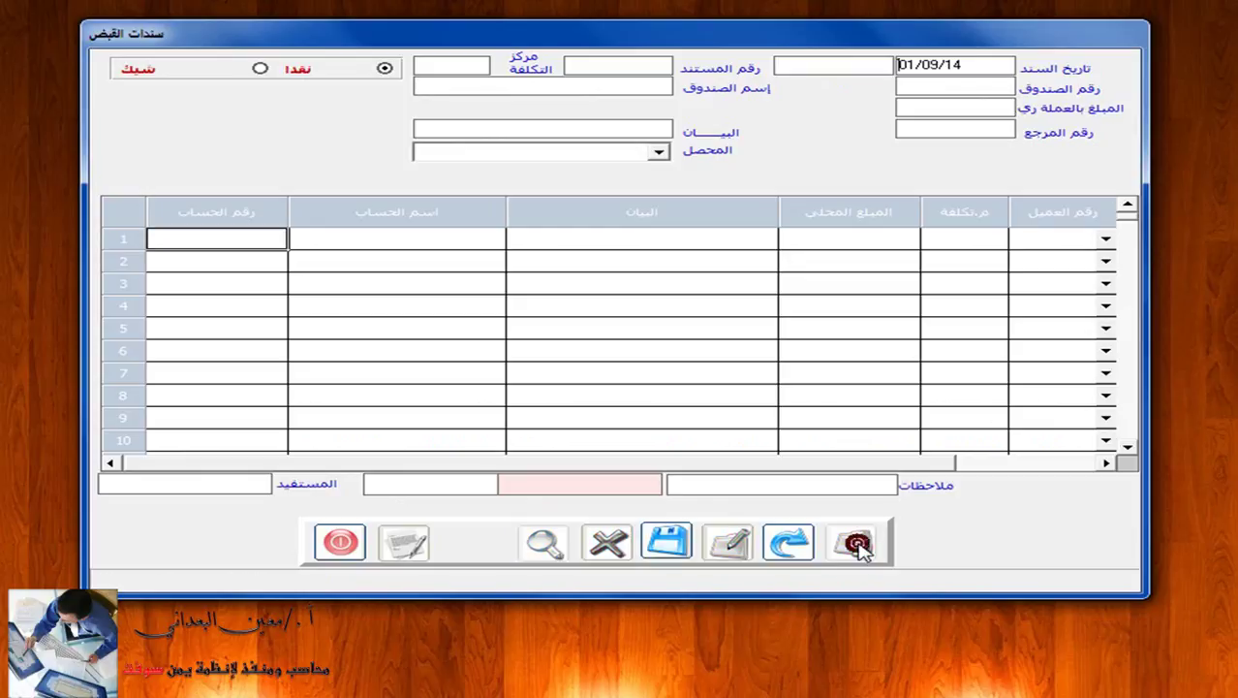
left_click(997, 85)
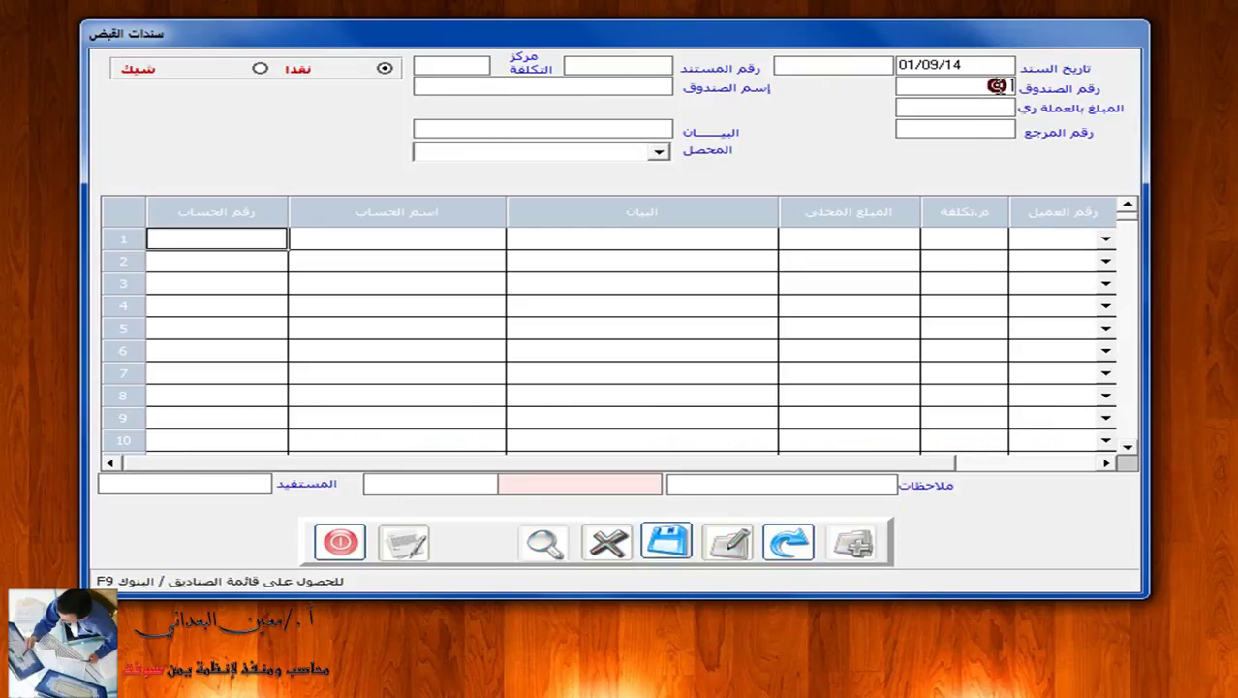
key("F9")
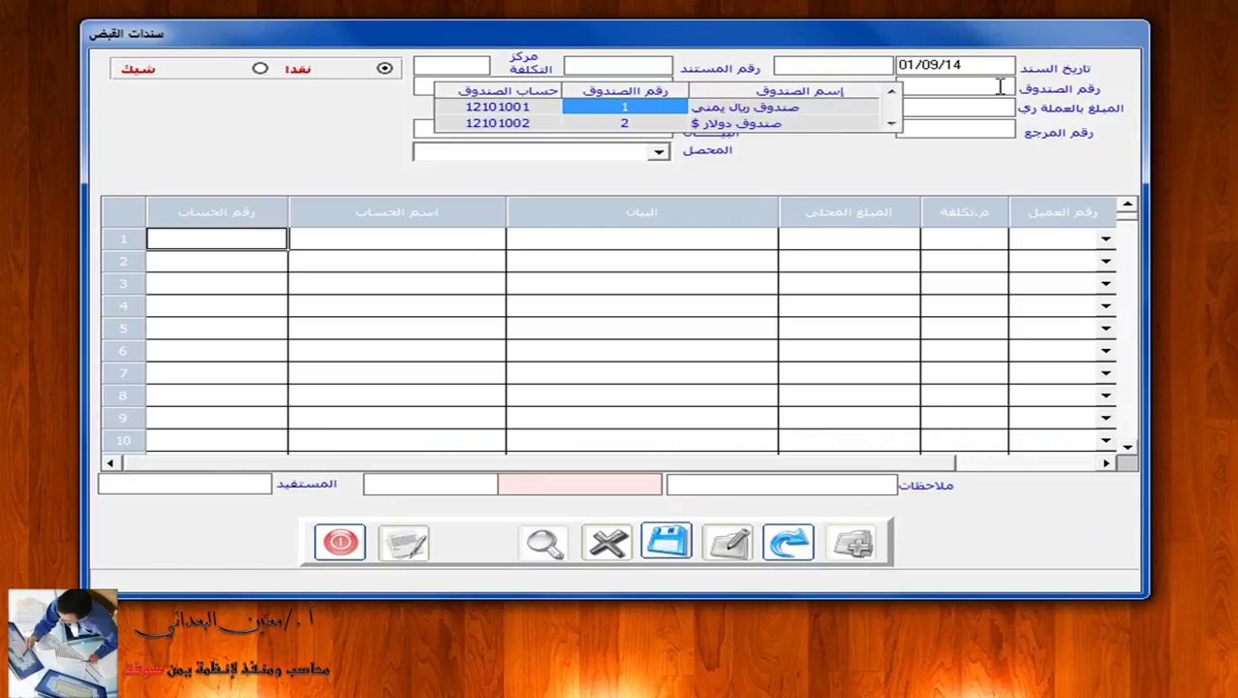
left_click(853, 106)
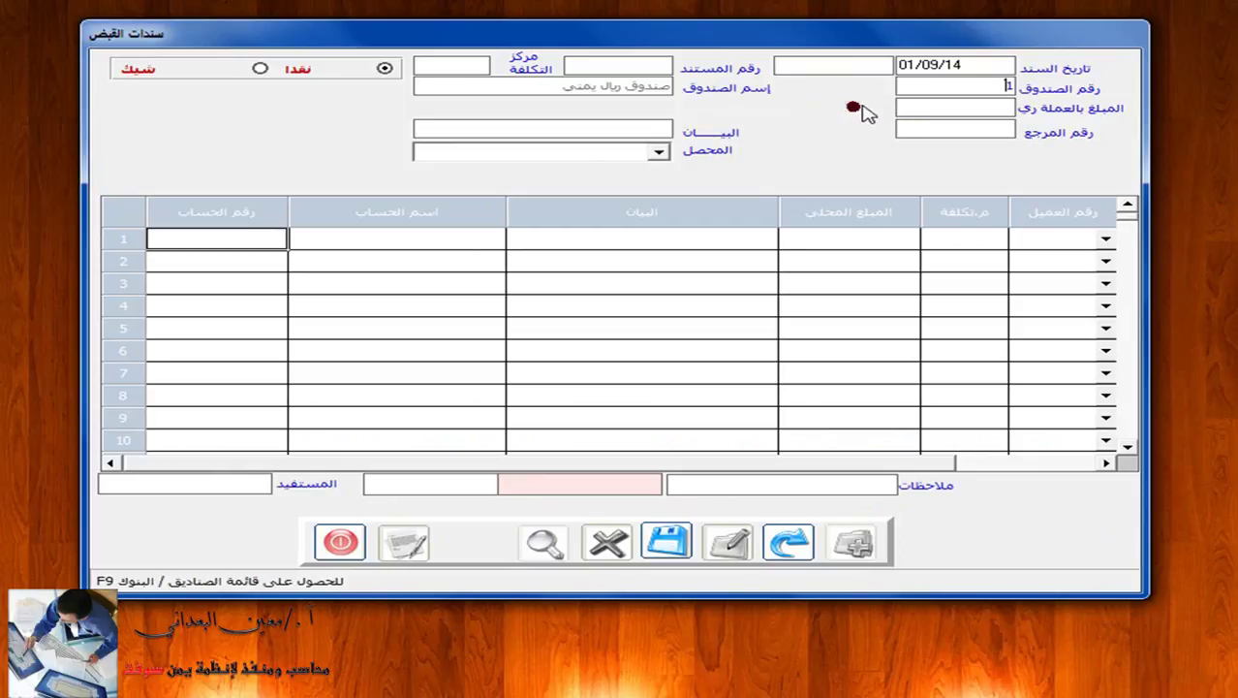
left_click(652, 63)
type("3")
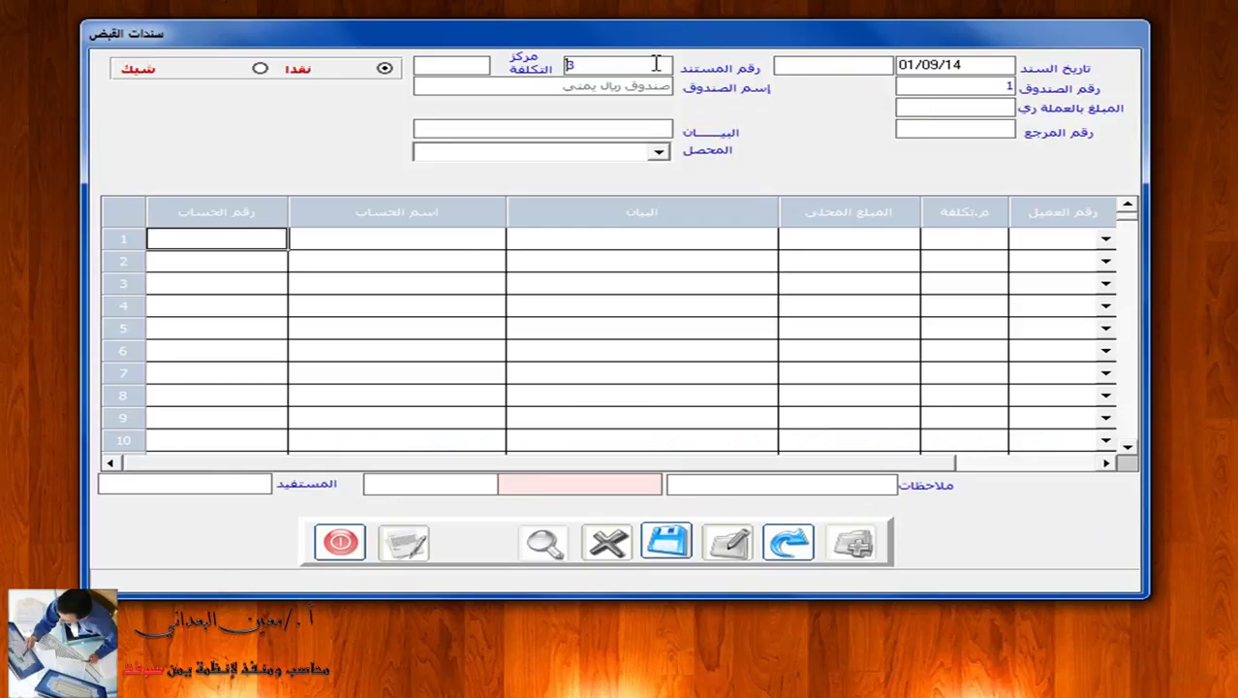
key("Return")
Enter amount 3500000 and the buyer's name as the voucher description.
left_click(920, 105)
type("3500000")
key("Return")
left_click(619, 123)
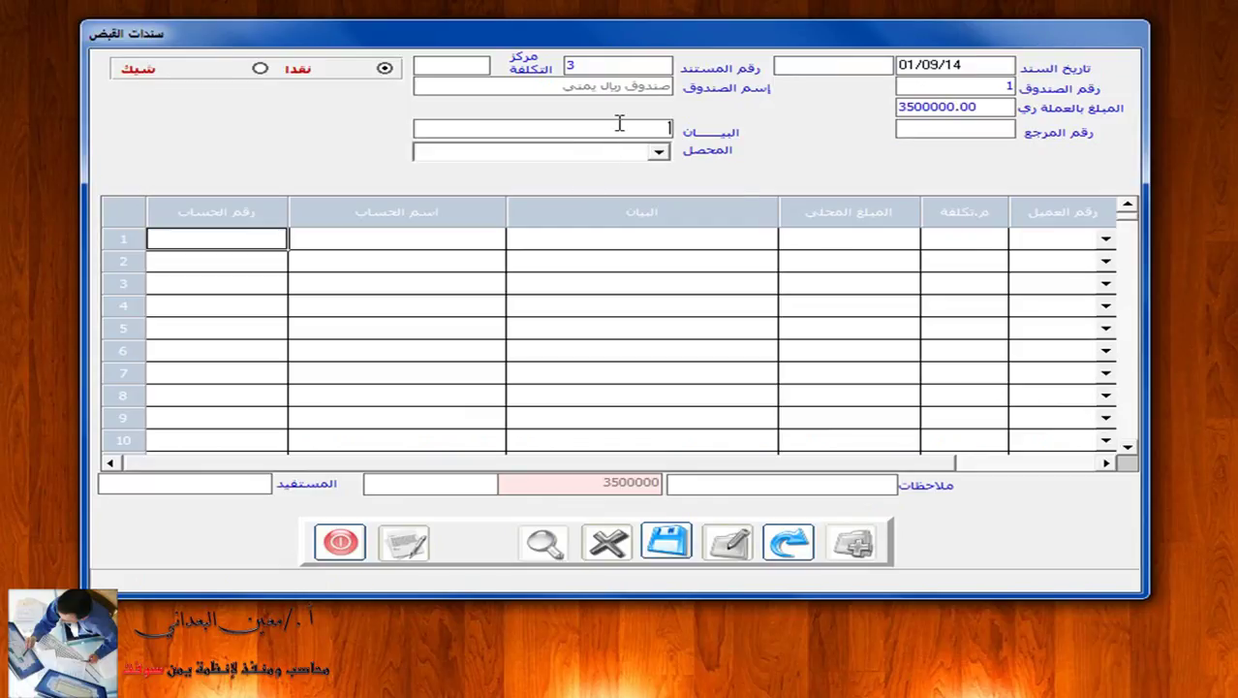
type("م")
type("اجد سع")
key("BackSpace")
key("BackSpace")
key("BackSpace")
type("صل")
left_click(352, 244)
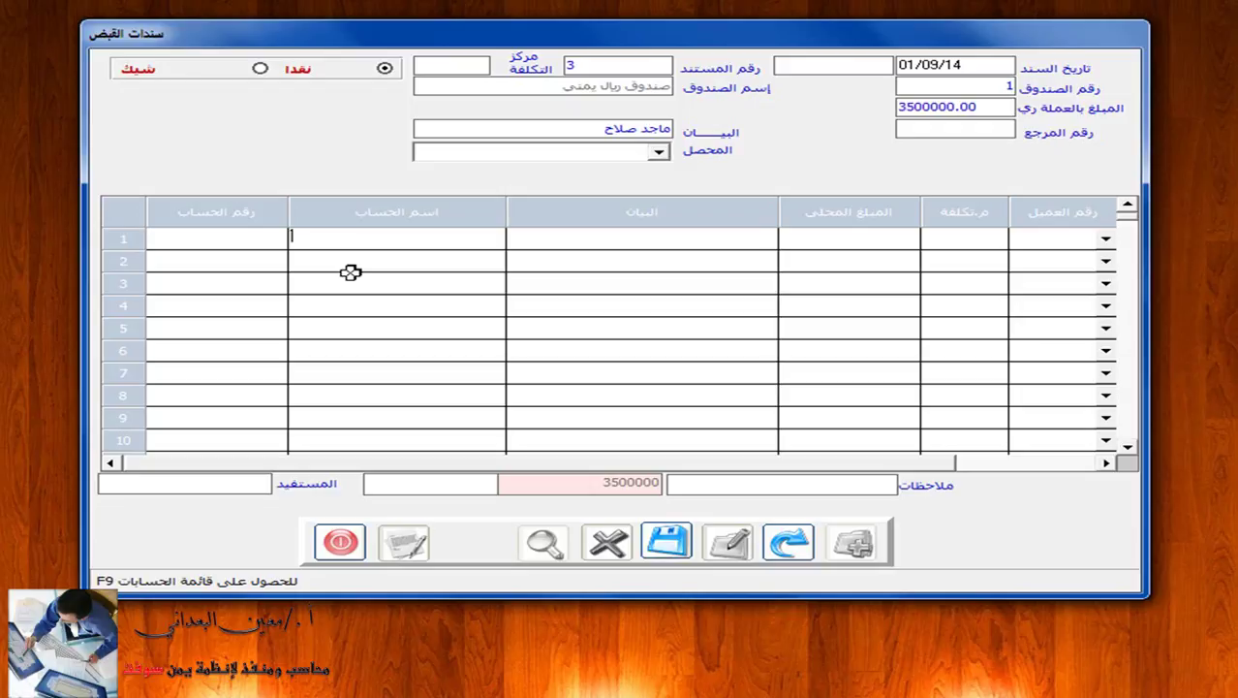
Put the 2013 Hyundai car account 11201001 on line 1, looked up by 'هونداي'.
left_click(250, 240)
right_click(324, 241)
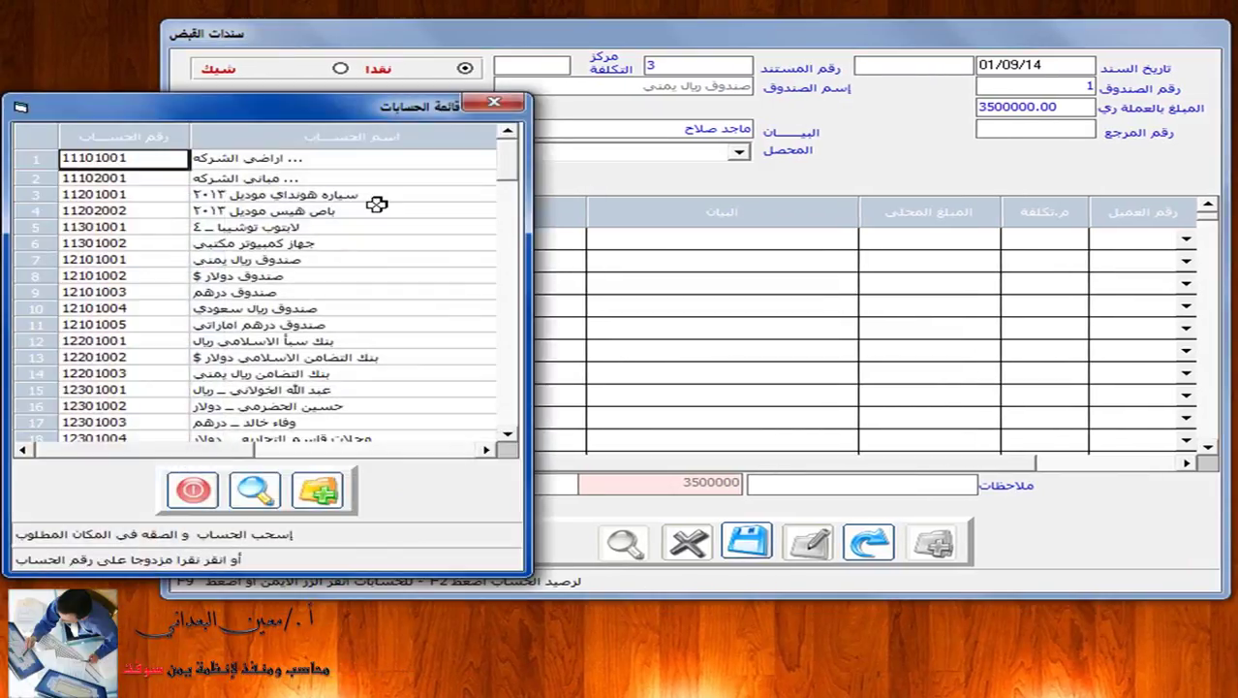
left_click(494, 96)
left_click(361, 243)
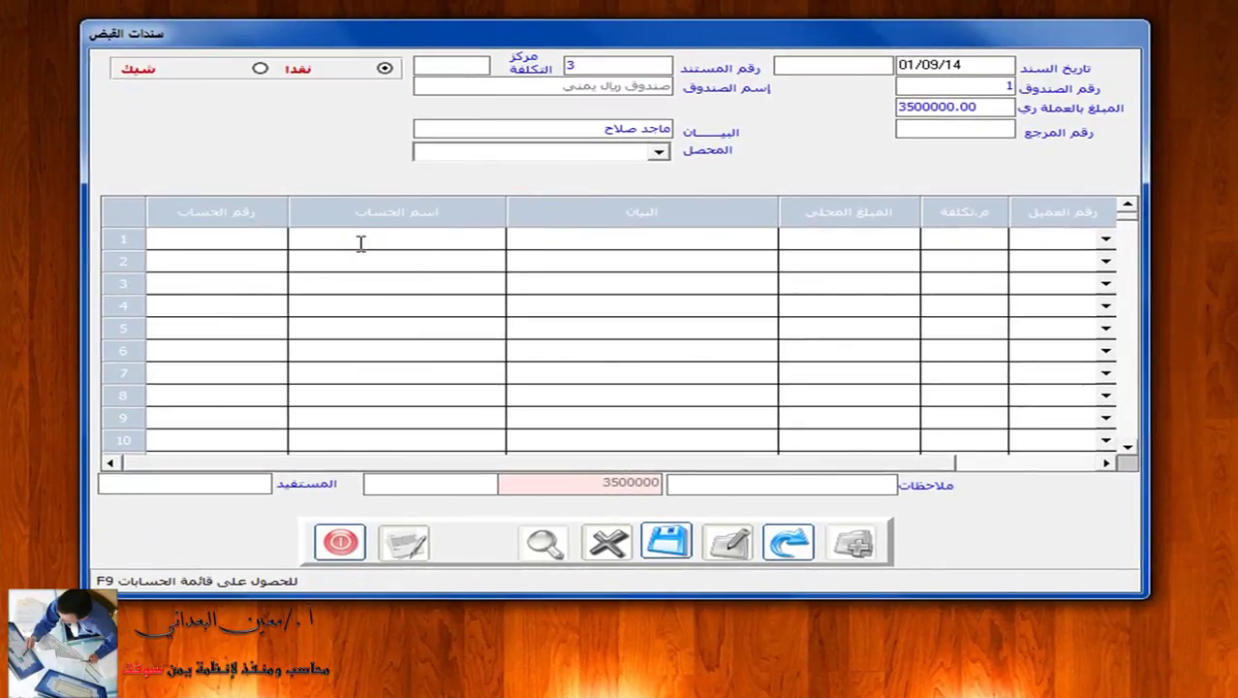
type("هونداي*")
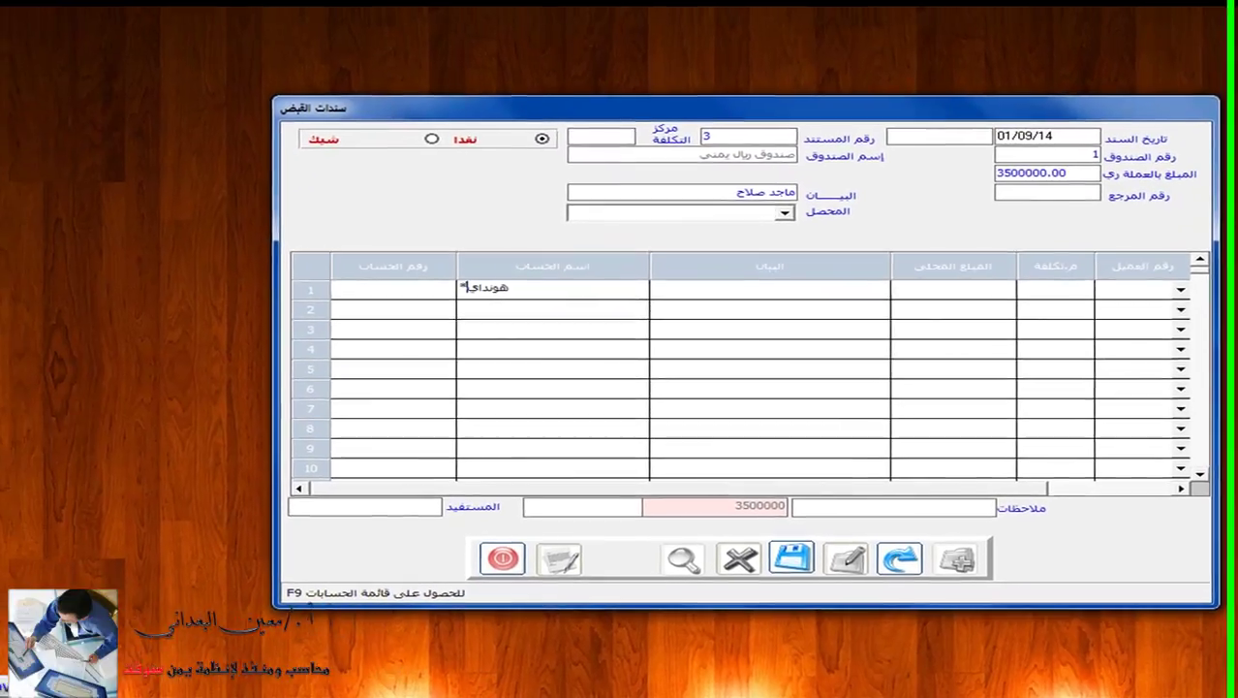
key("F9")
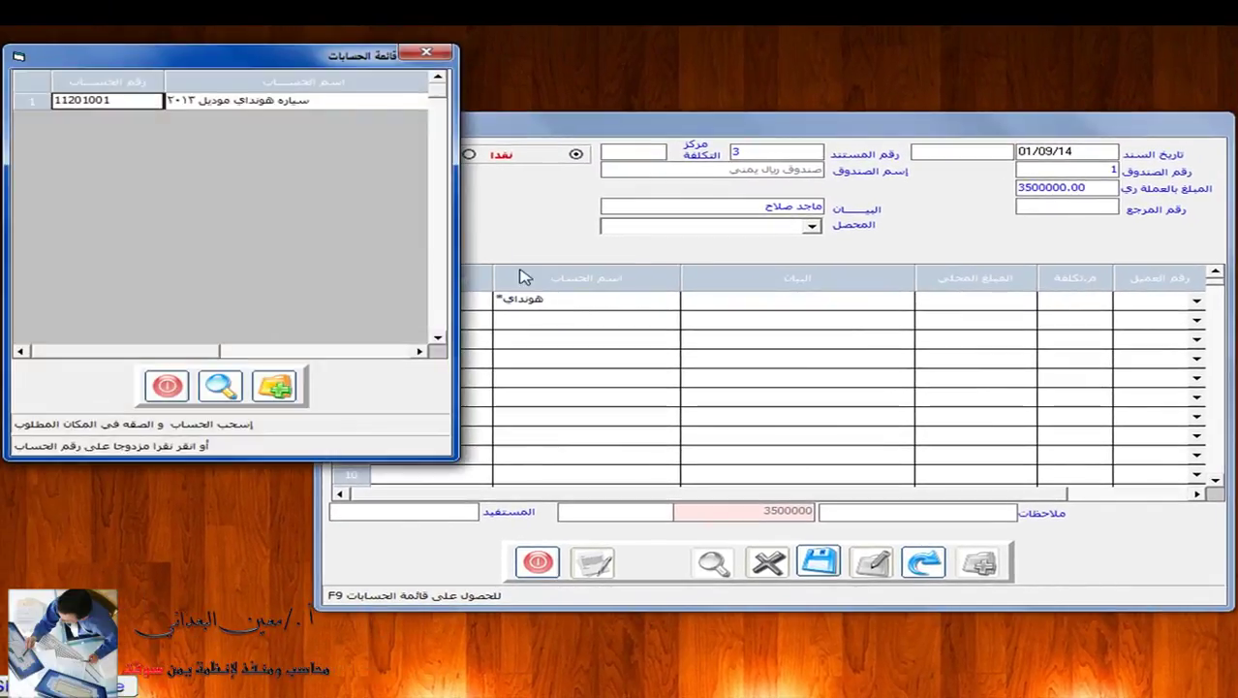
double_click(294, 103)
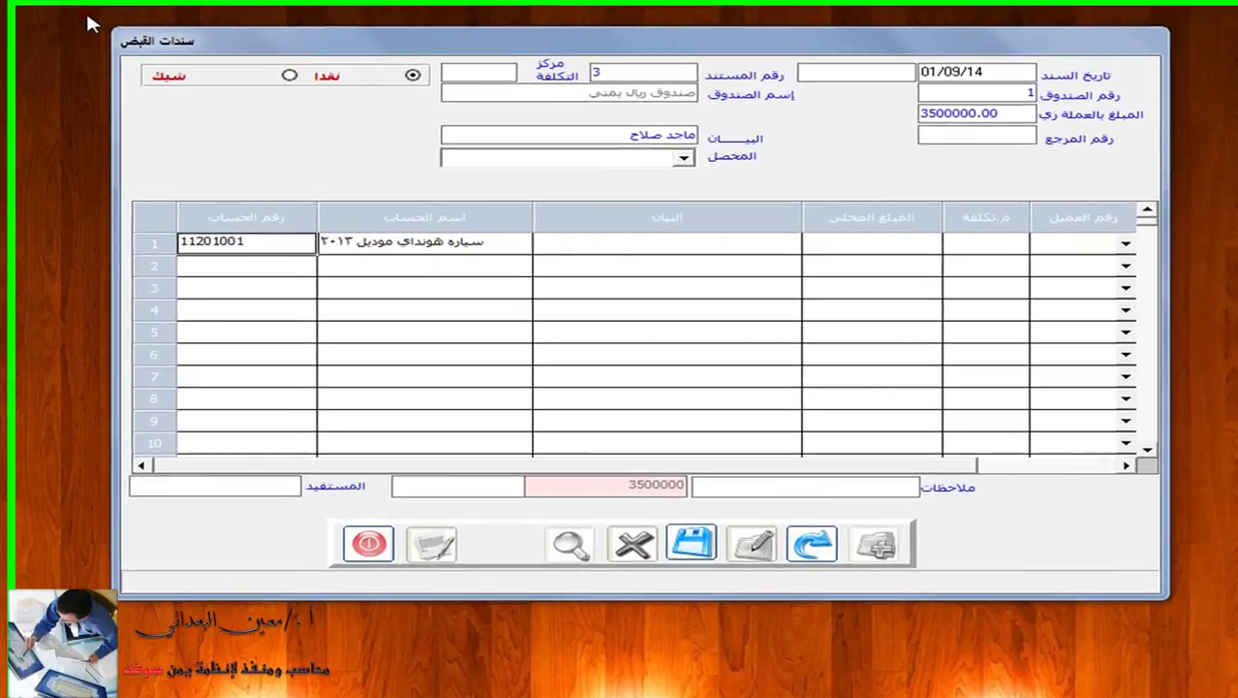
Give line 1 the description 'بيع سيارة هونداي موديل ٢٠١٣ للعميل' and amount 3500000.
left_click(719, 243)
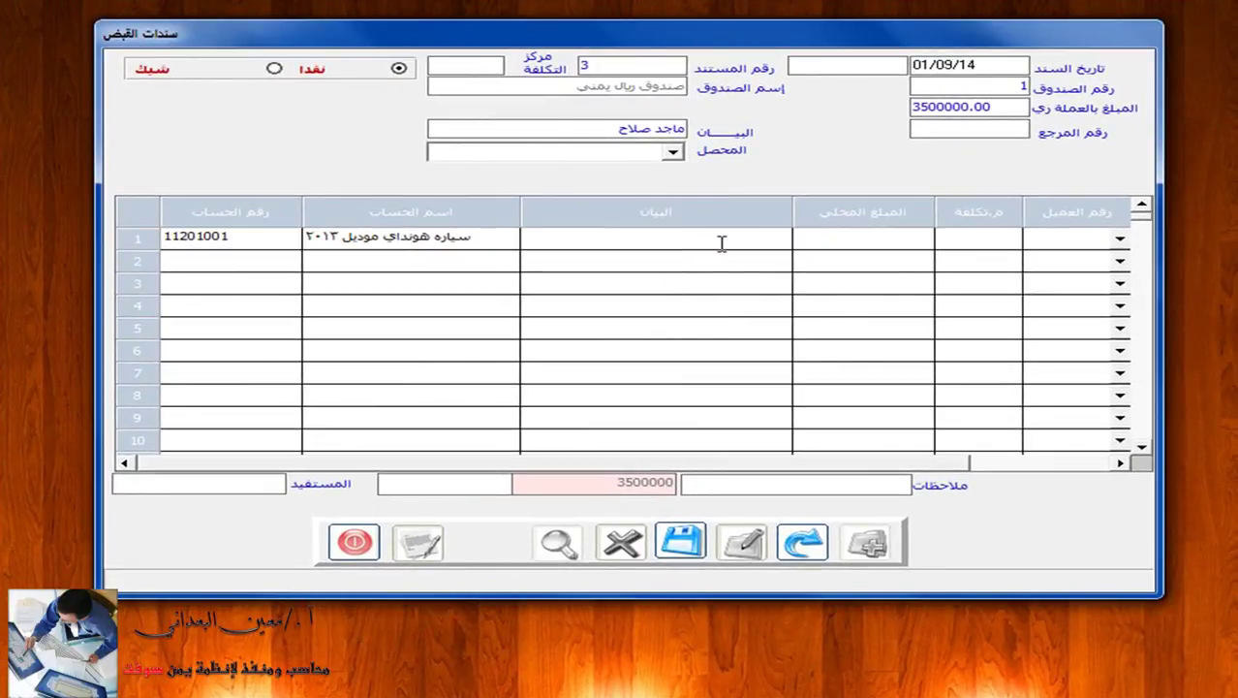
type("بيع سيارة هونداي موديل ٢٠١٣ للعميل")
key("Tab")
left_click(869, 237)
left_click(869, 235)
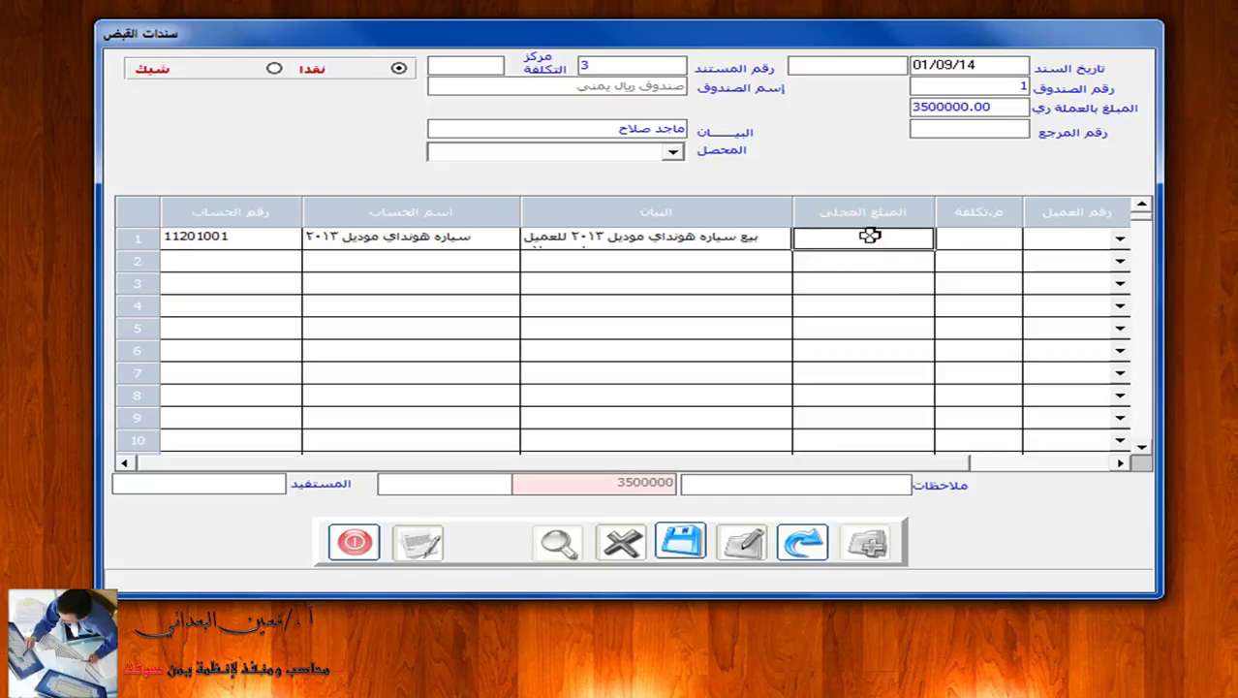
type("350000")
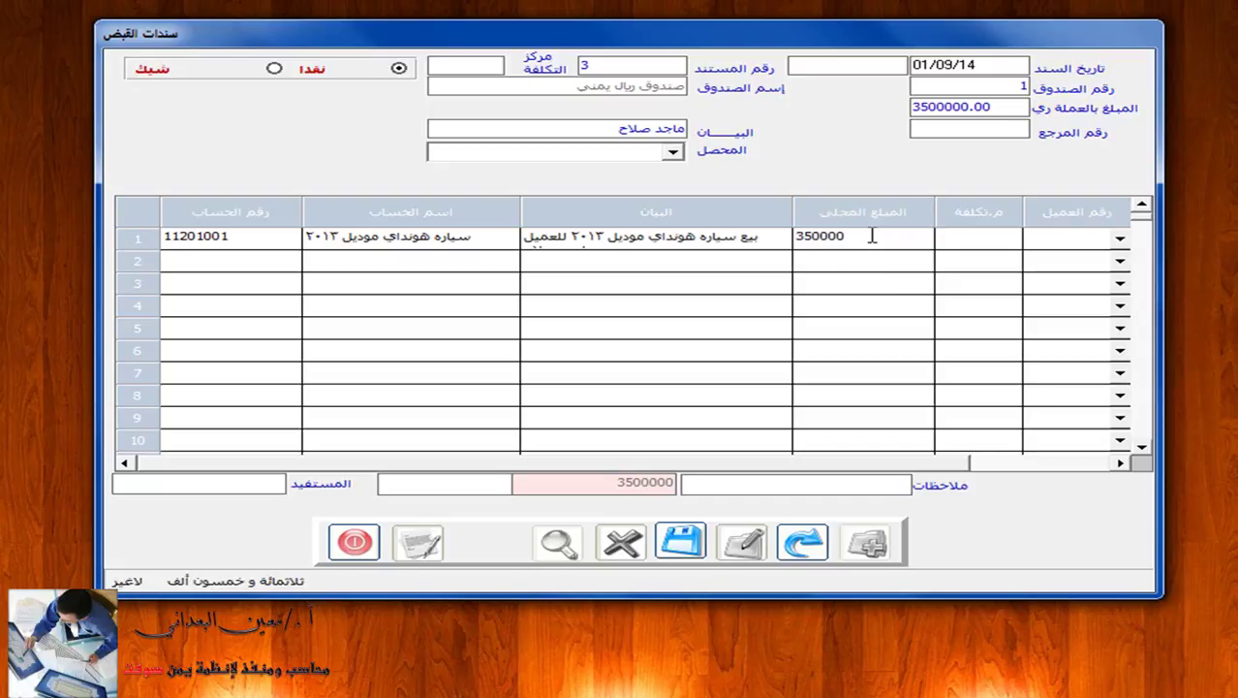
type("0")
key("Return")
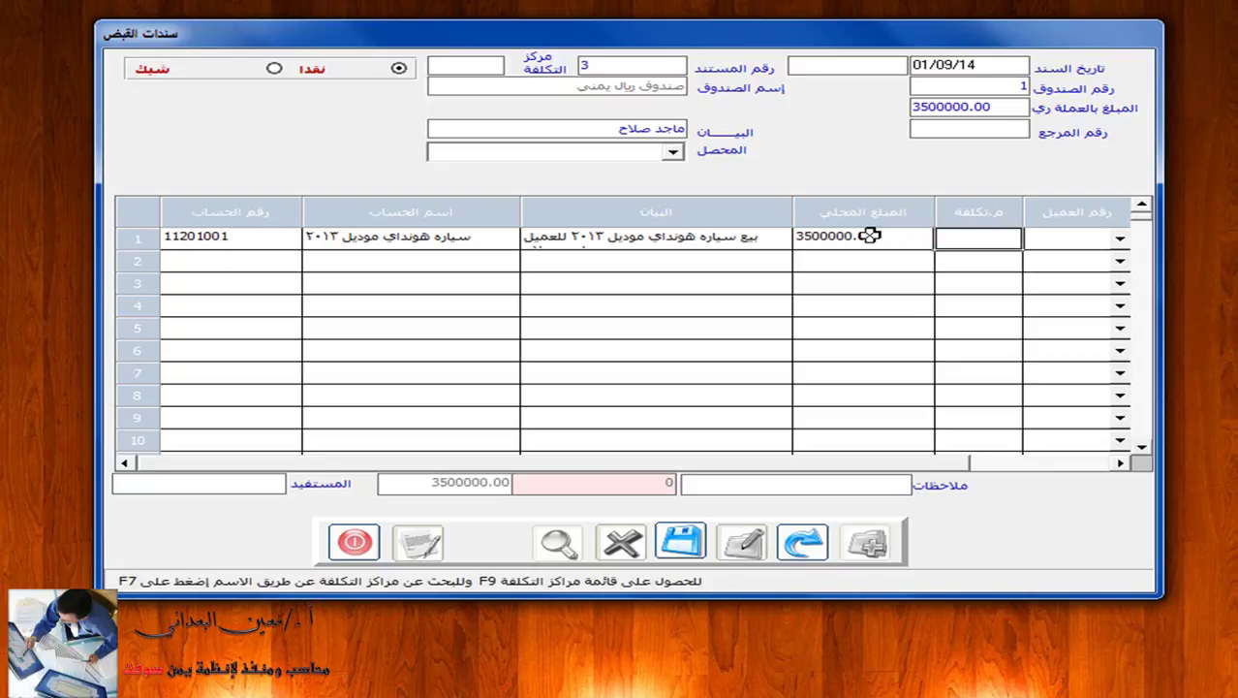
Save voucher 3 and preview its 3,500,000.00 printed receipt instead of printing directly.
left_click(694, 539)
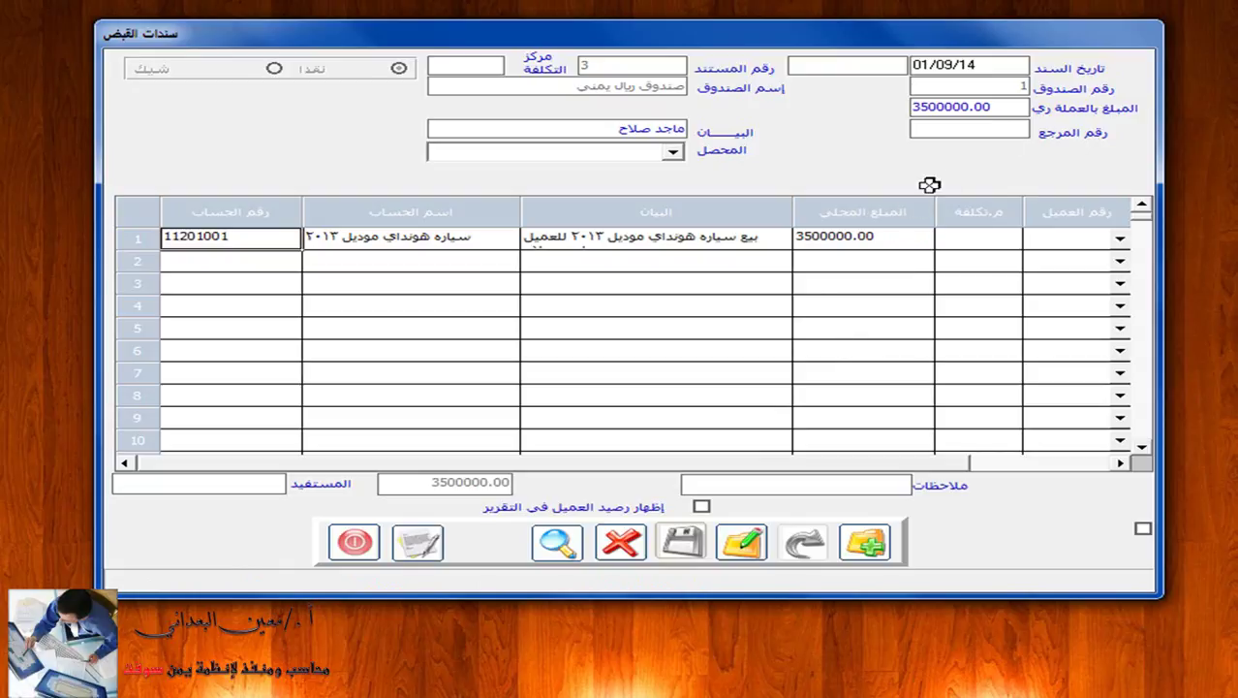
left_click(419, 542)
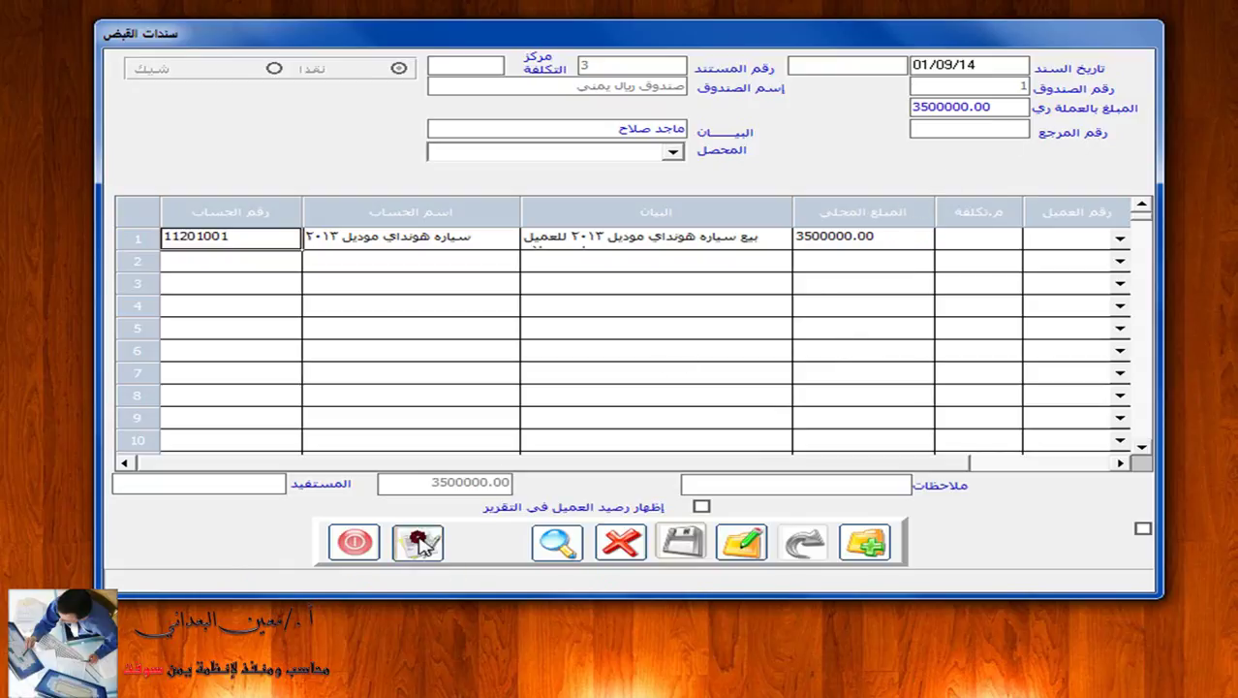
left_click(693, 380)
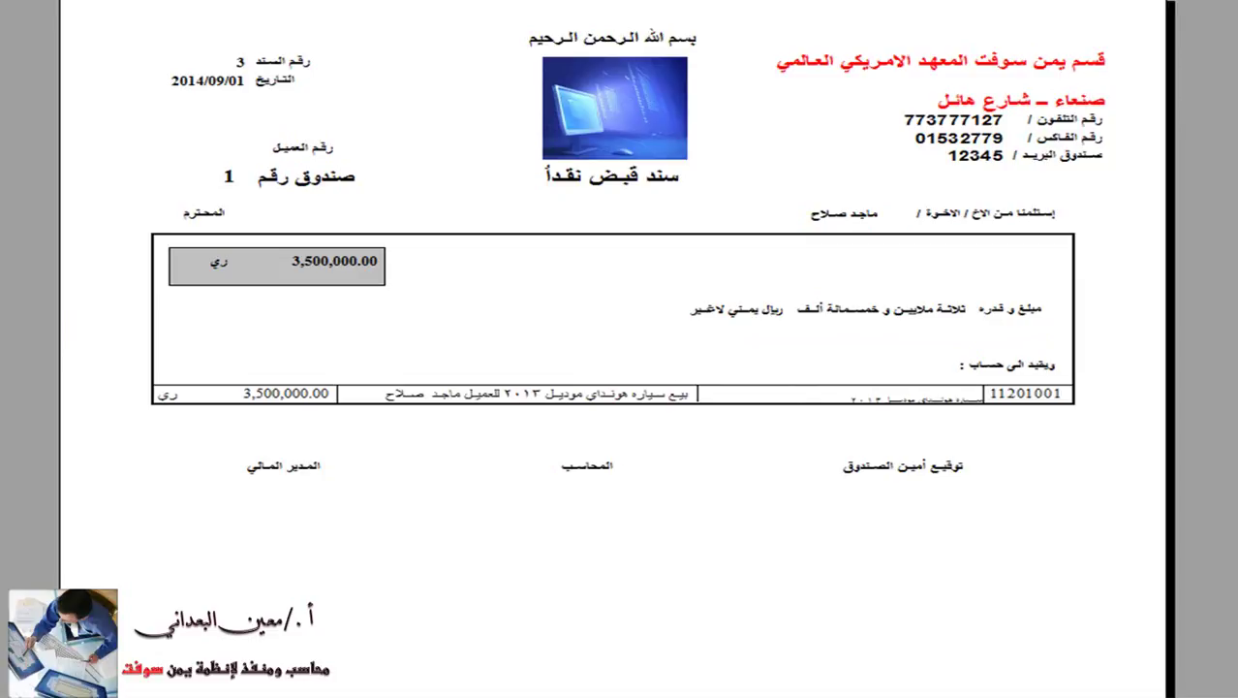
key("Escape")
key("Escape")
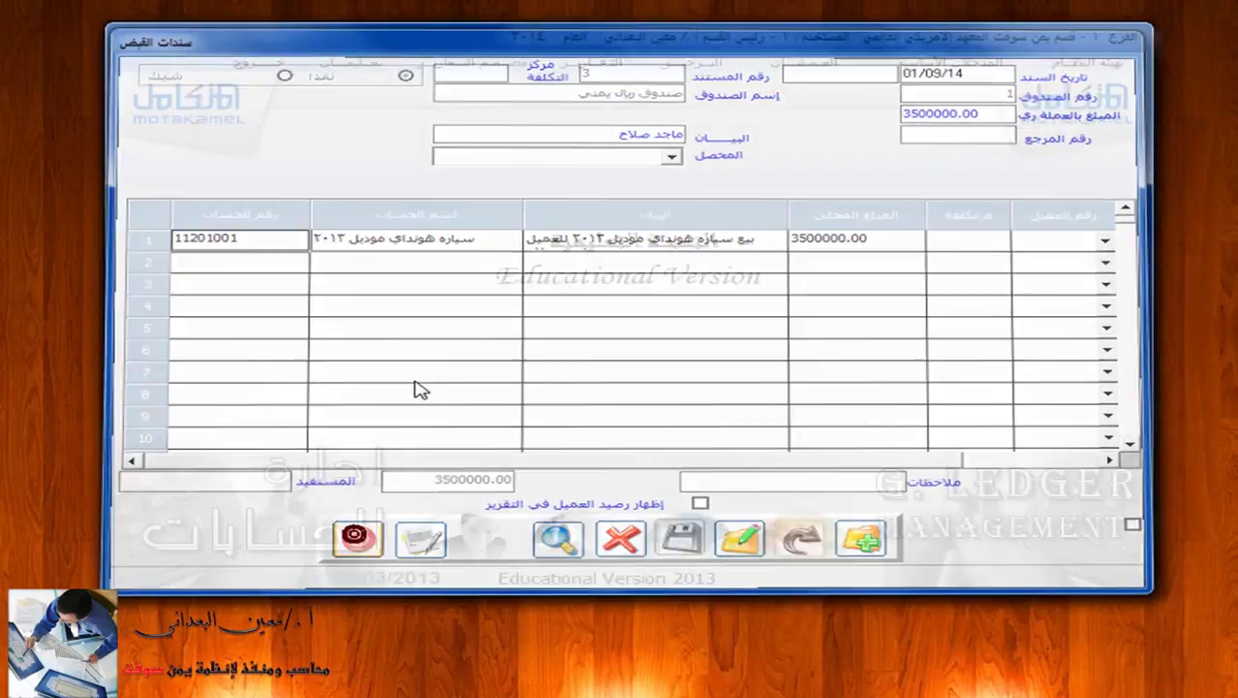
Open cash-voucher posting for receipt vouchers in Yemeni rial cash box 1.
left_click(688, 62)
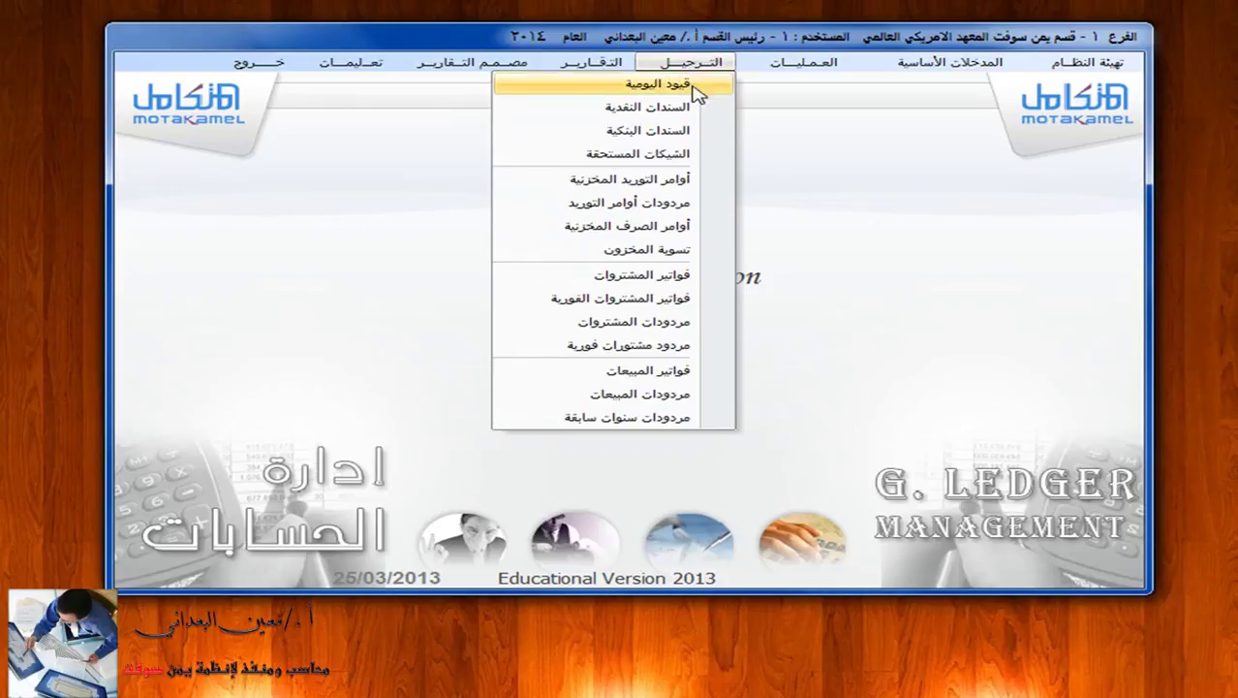
left_click(706, 108)
left_click(593, 157)
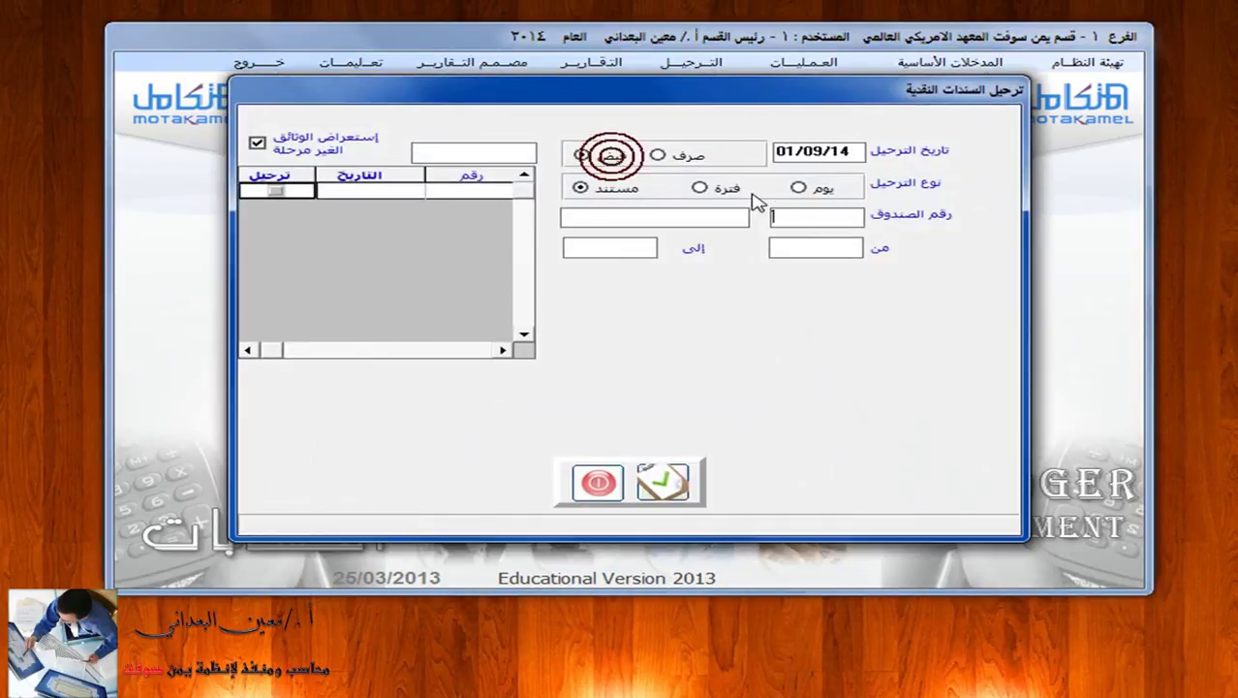
left_click(821, 217)
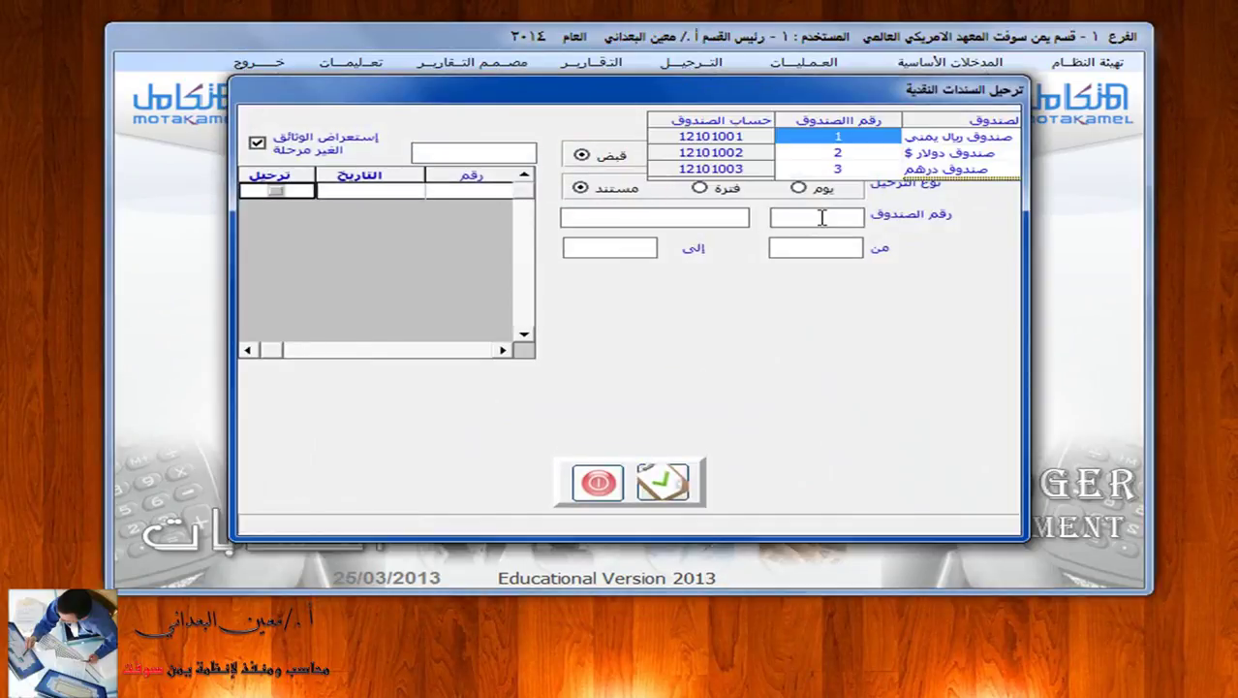
left_click(980, 140)
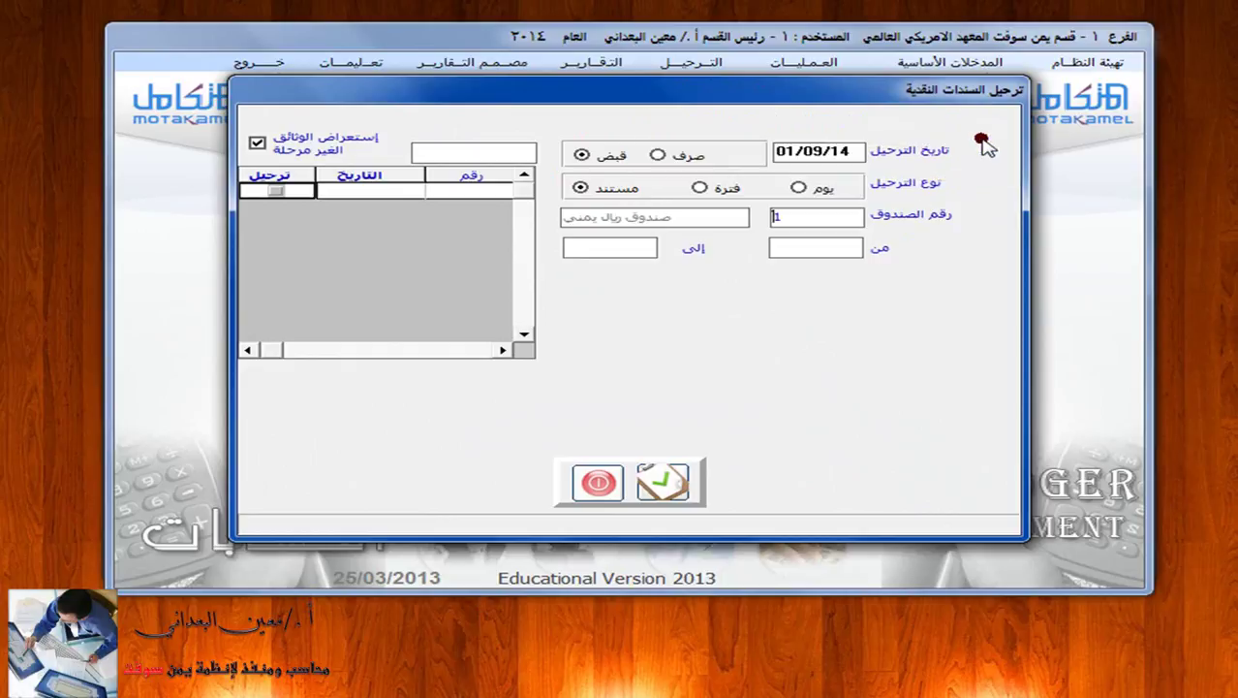
Mark receipt voucher 3, view its entry details, post it and close the posting window.
left_click(278, 192)
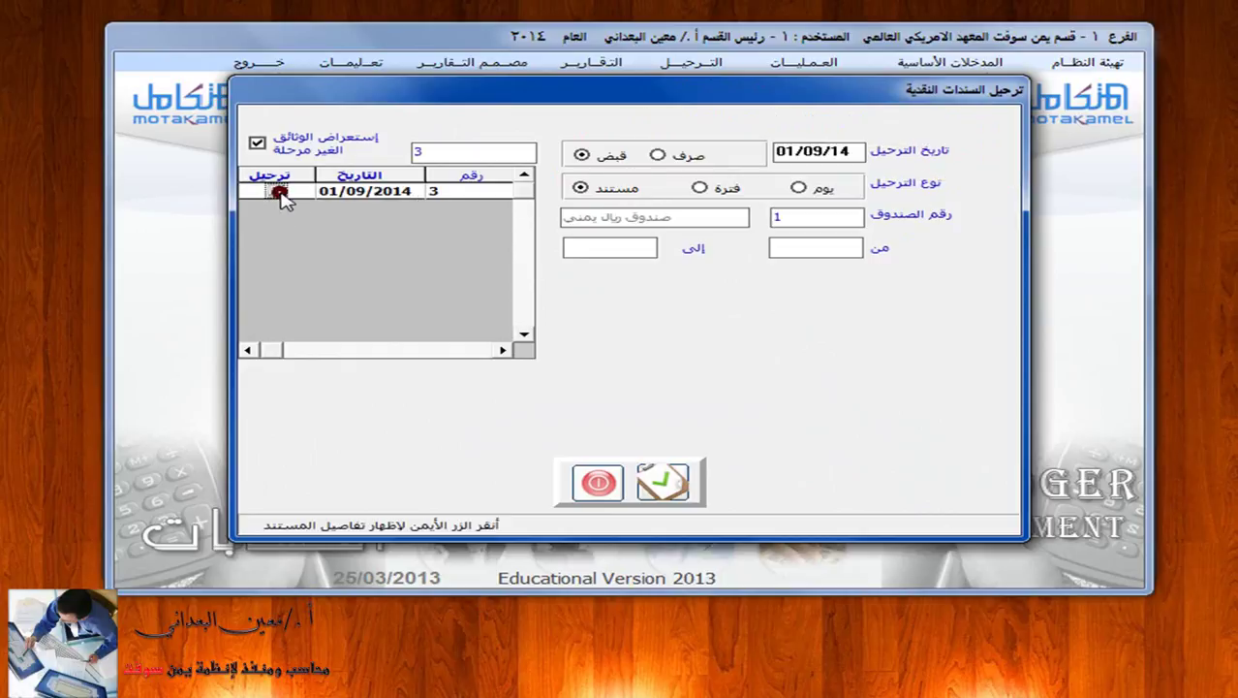
right_click(361, 191)
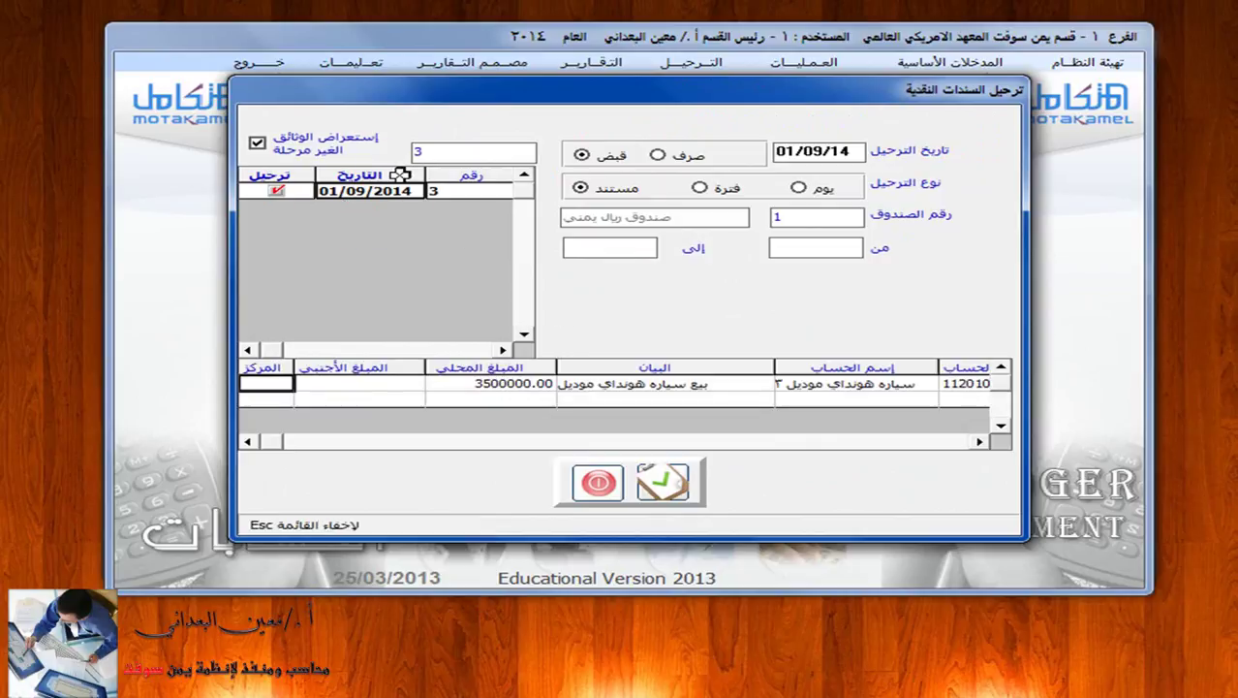
left_click(667, 483)
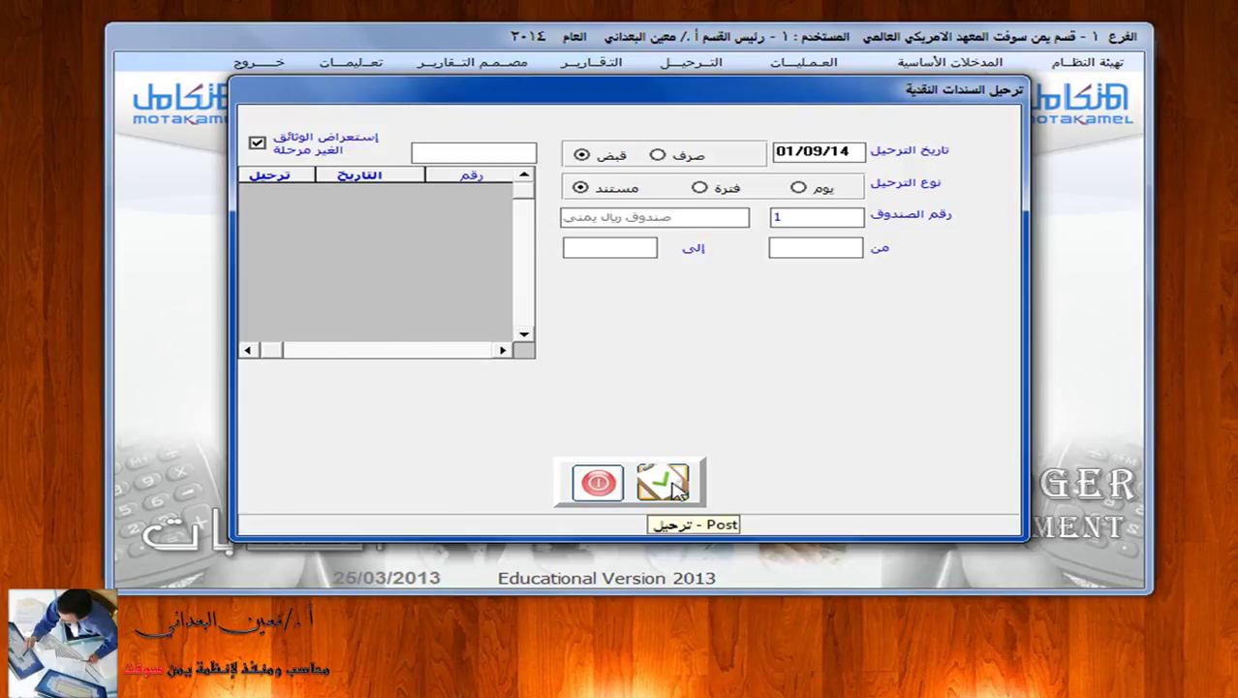
left_click(597, 482)
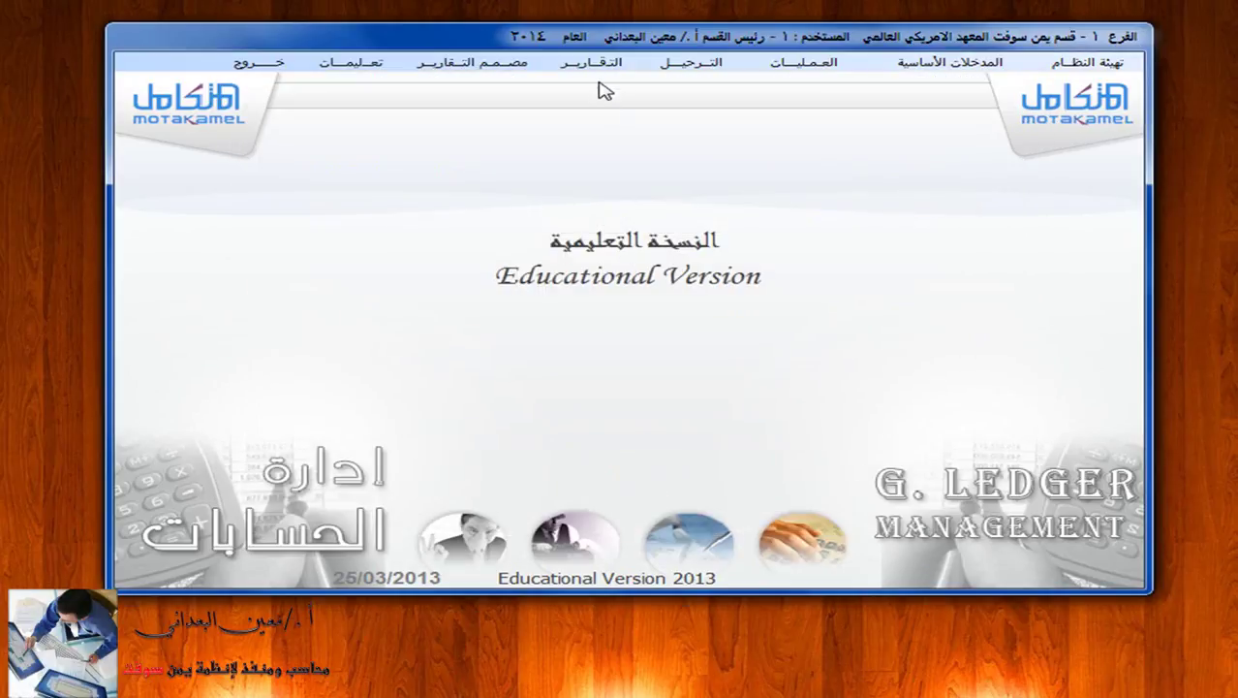
Preview the general journal for cash receipt voucher 3 of box 'صندوق ريال يمني-1'.
left_click(608, 60)
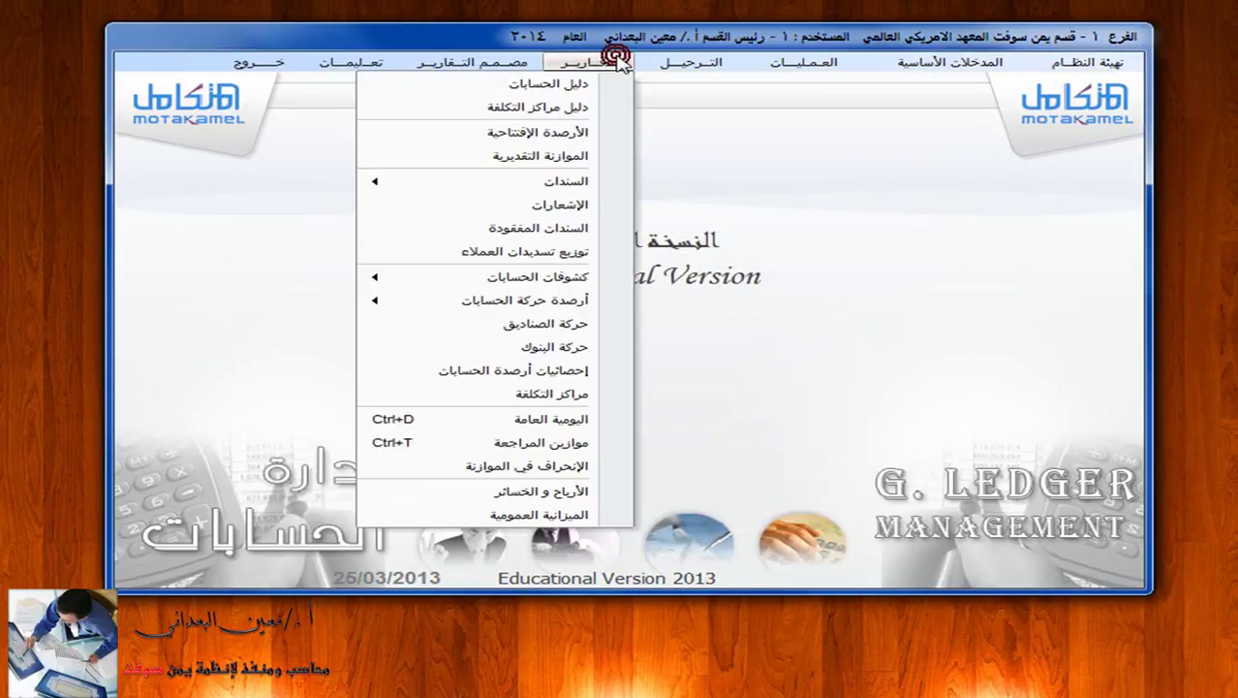
left_click(614, 425)
left_click(810, 103)
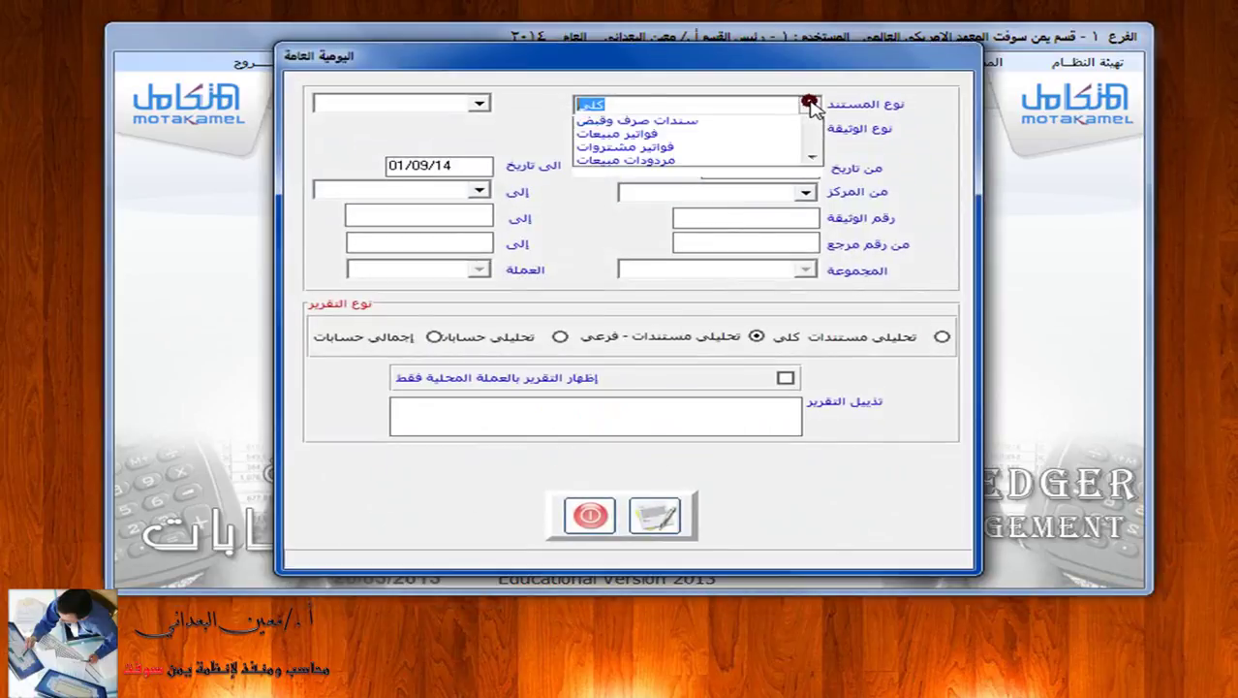
left_click(771, 158)
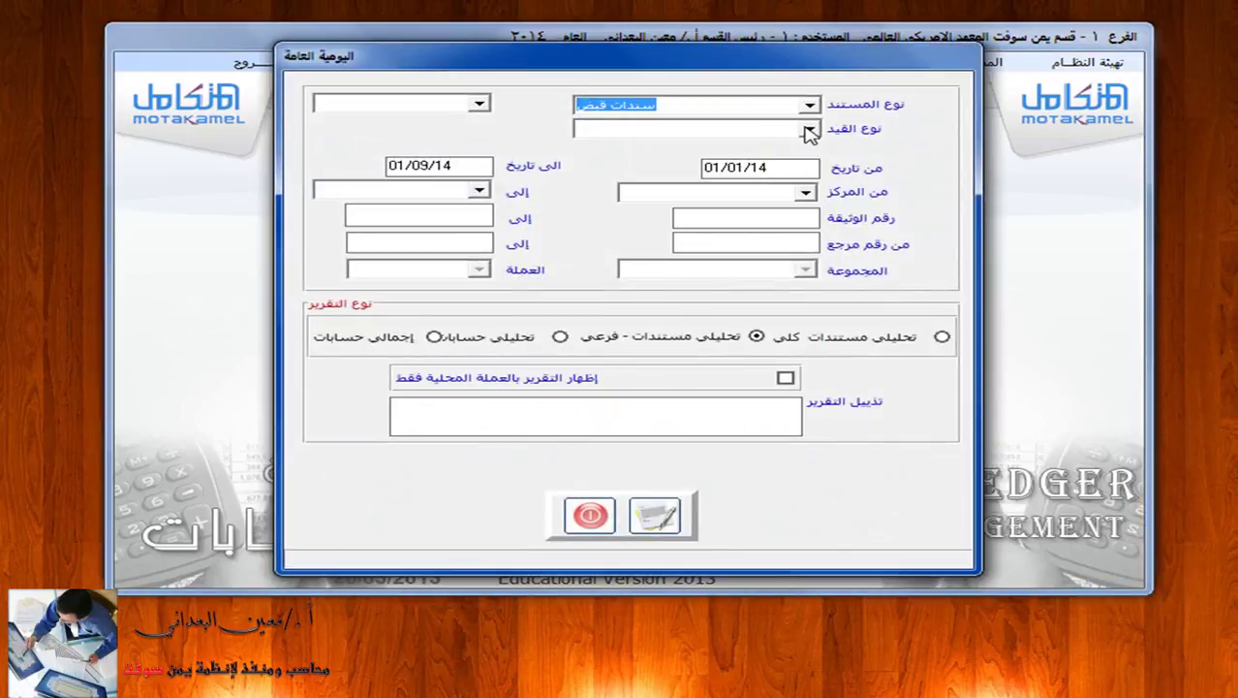
left_click(810, 131)
left_click(795, 146)
left_click(478, 127)
left_click(460, 147)
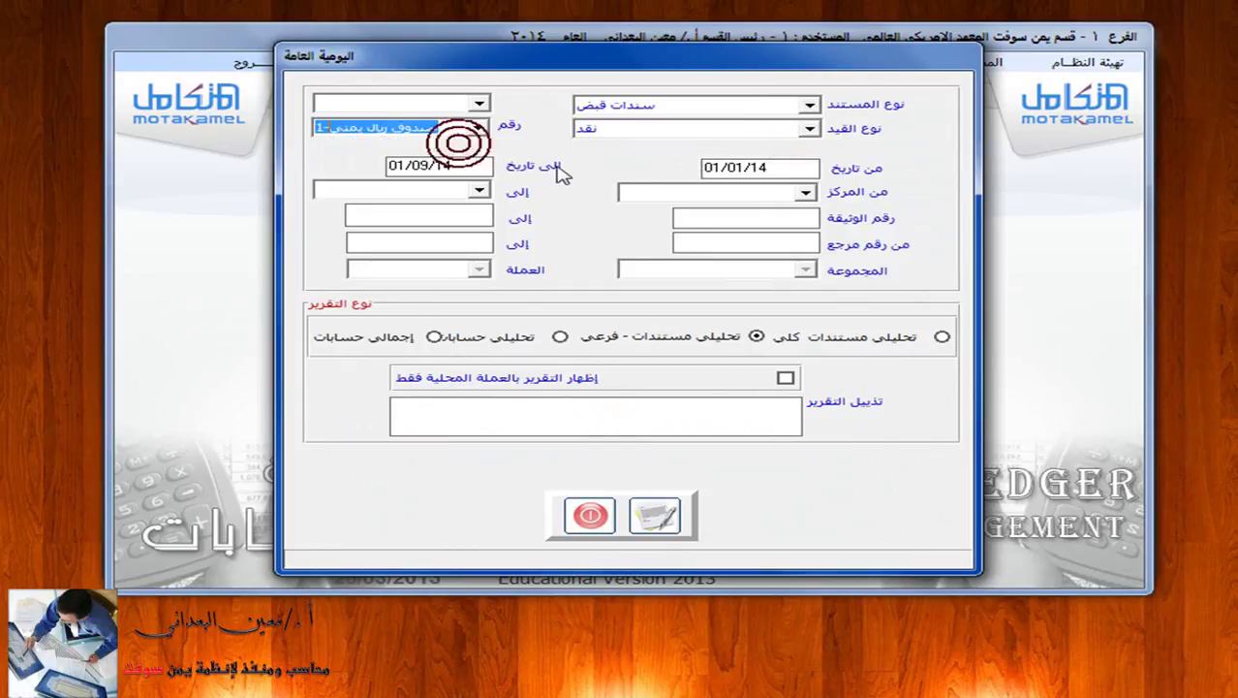
left_click(813, 219)
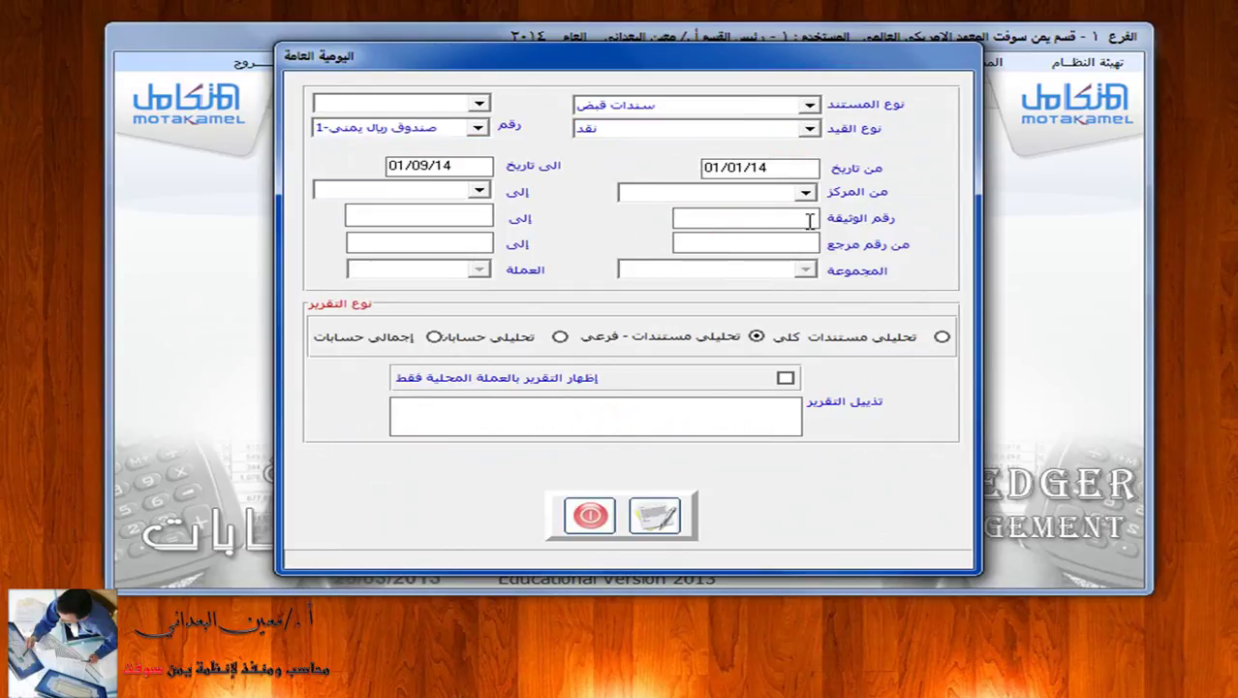
type("٣")
left_click(655, 514)
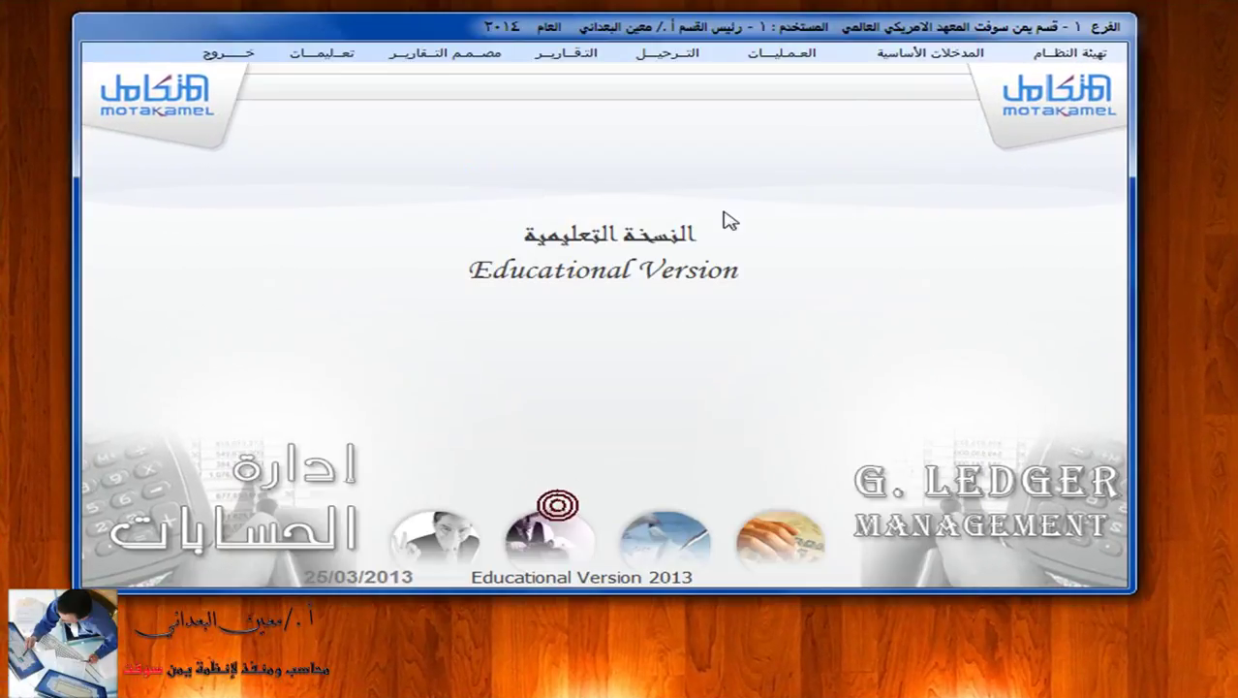
Open a blank receipt voucher form, then switch to the exercise 4 PDF.
left_click(793, 53)
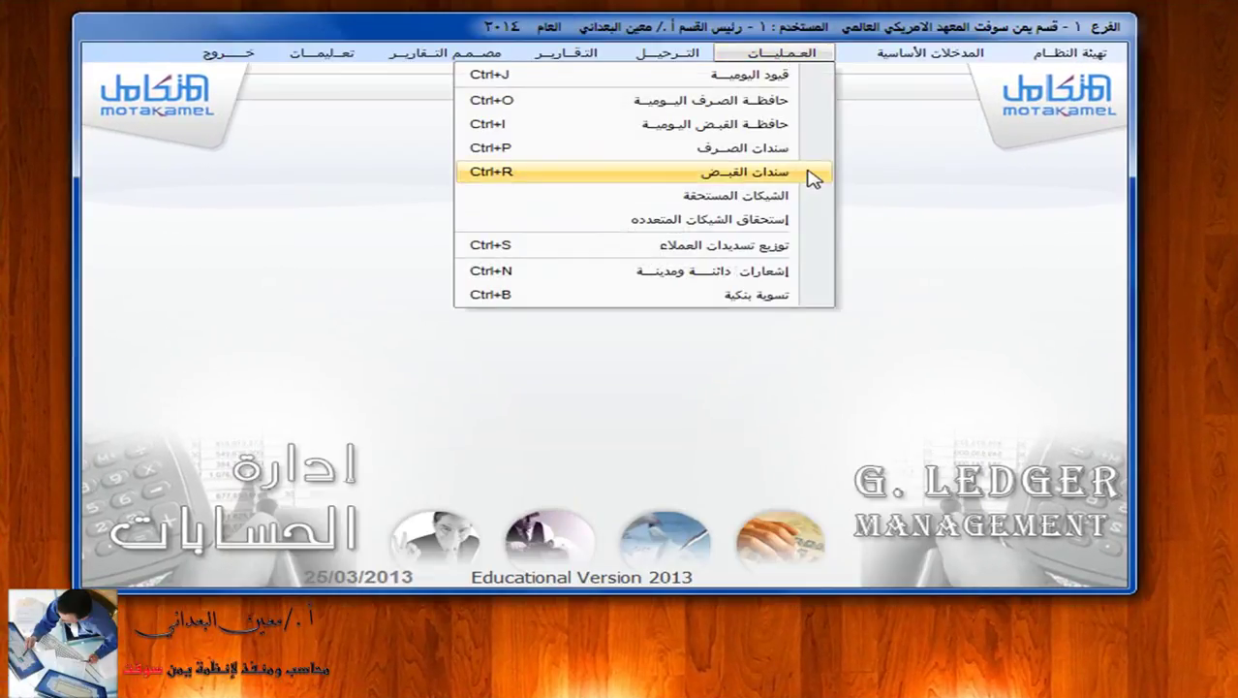
left_click(746, 172)
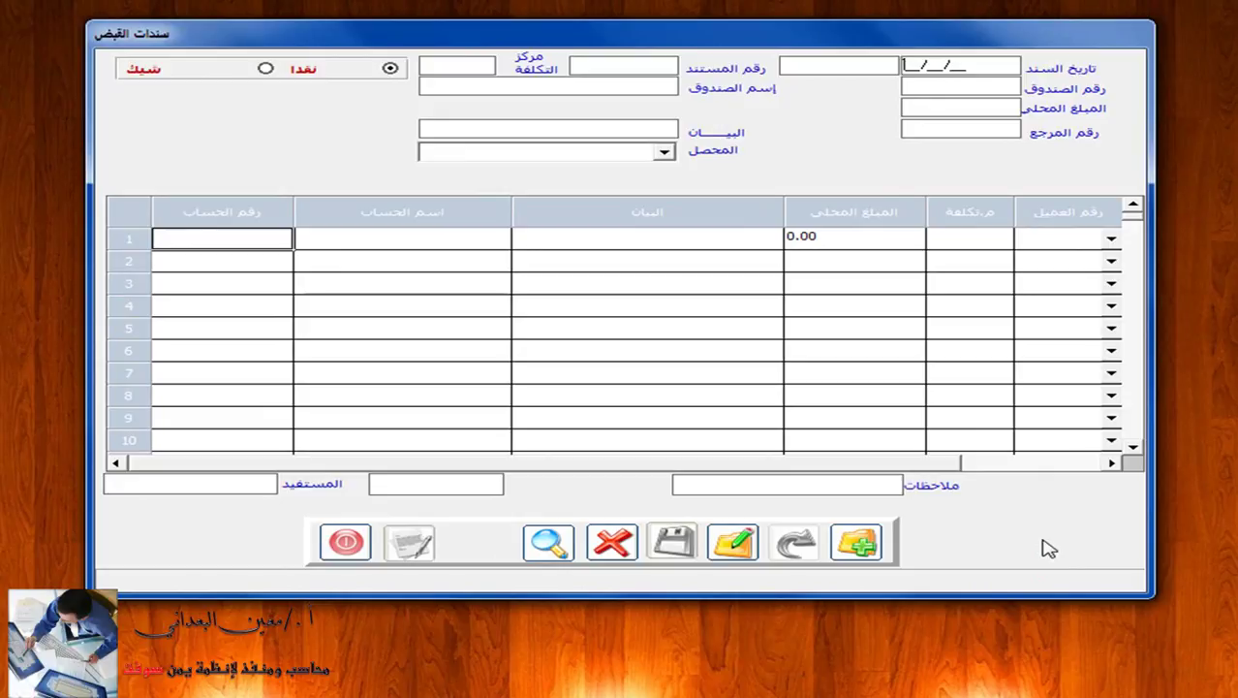
key("super+Tab")
key("super+Tab")
key("super+Tab")
key("super+Tab")
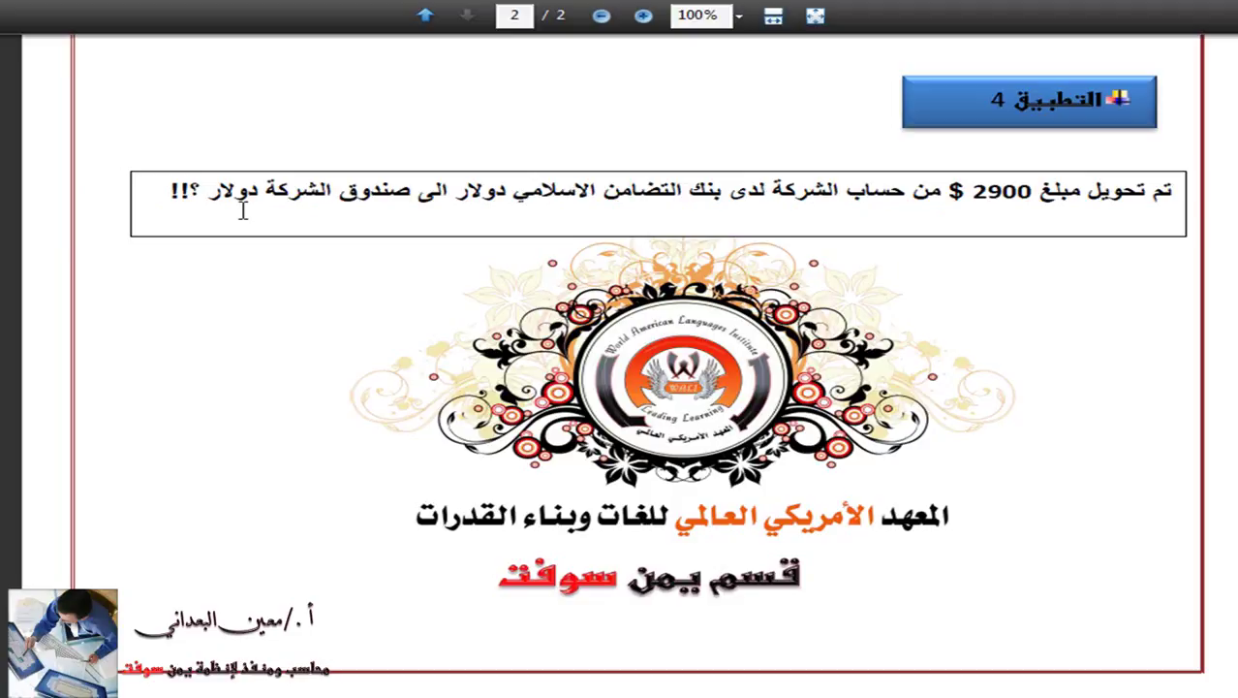
Return from the exercise 4 PDF to the receipt voucher form.
key("super+Tab")
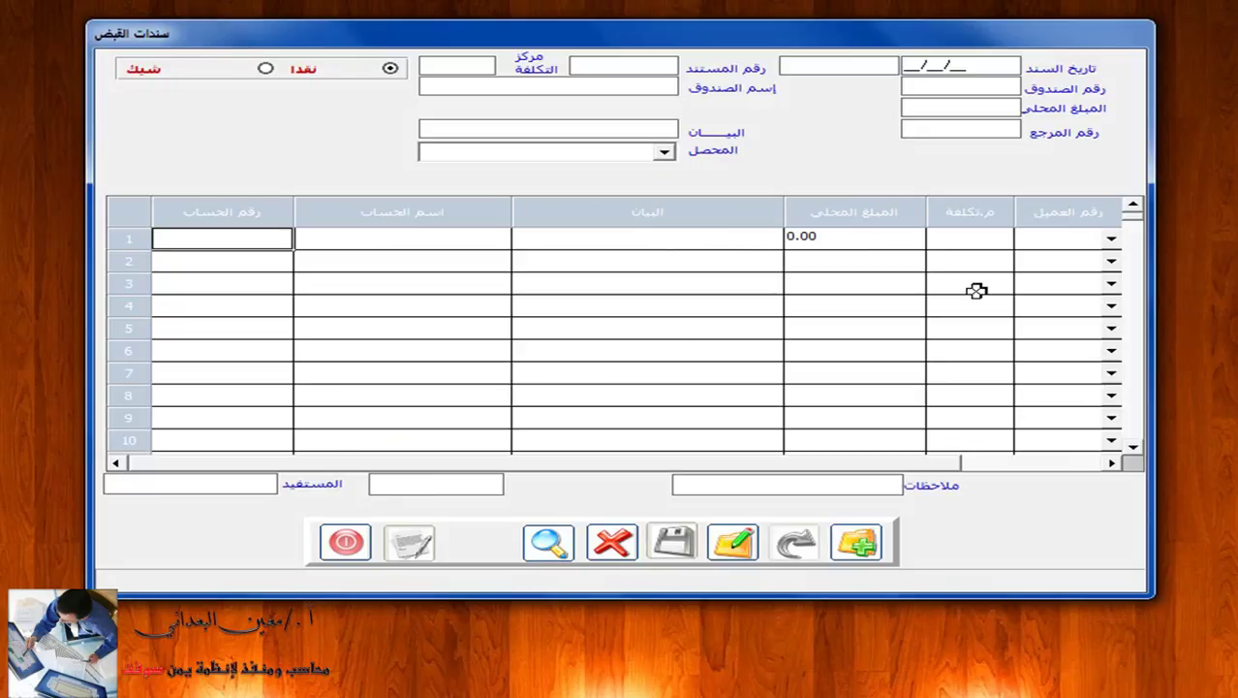
Start receipt voucher 4 in dollar cash box 2 for $2900 at rate 215.
left_click(857, 543)
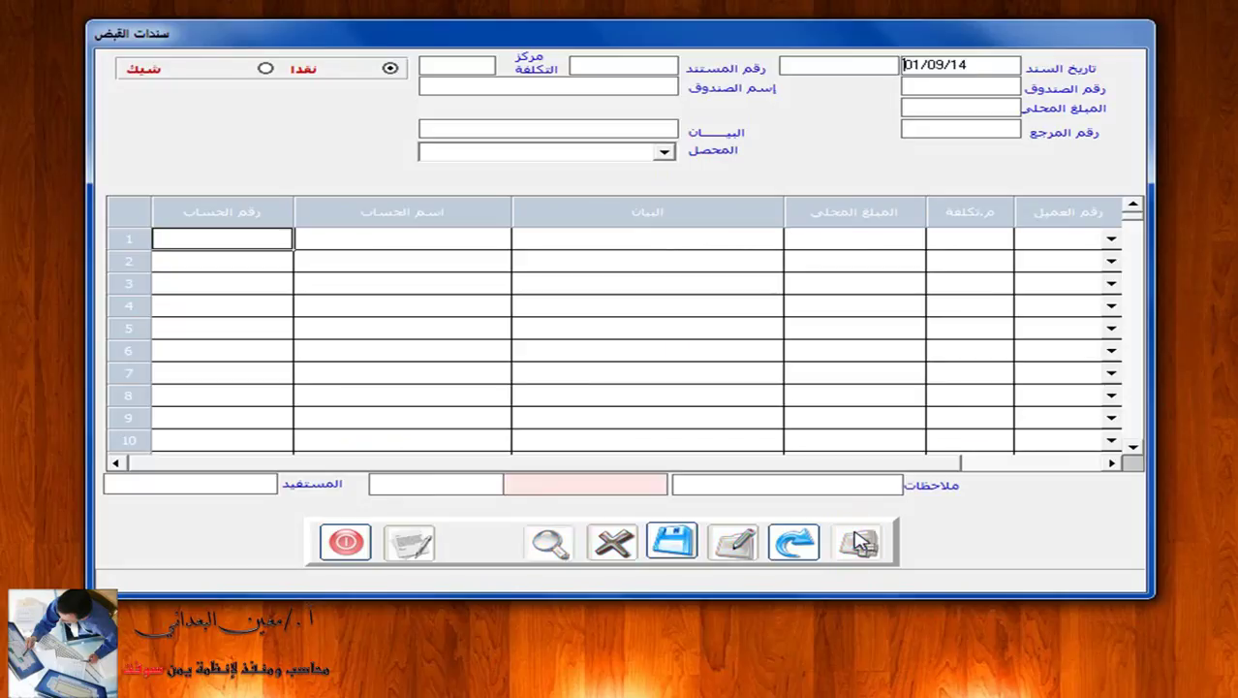
left_click(973, 84)
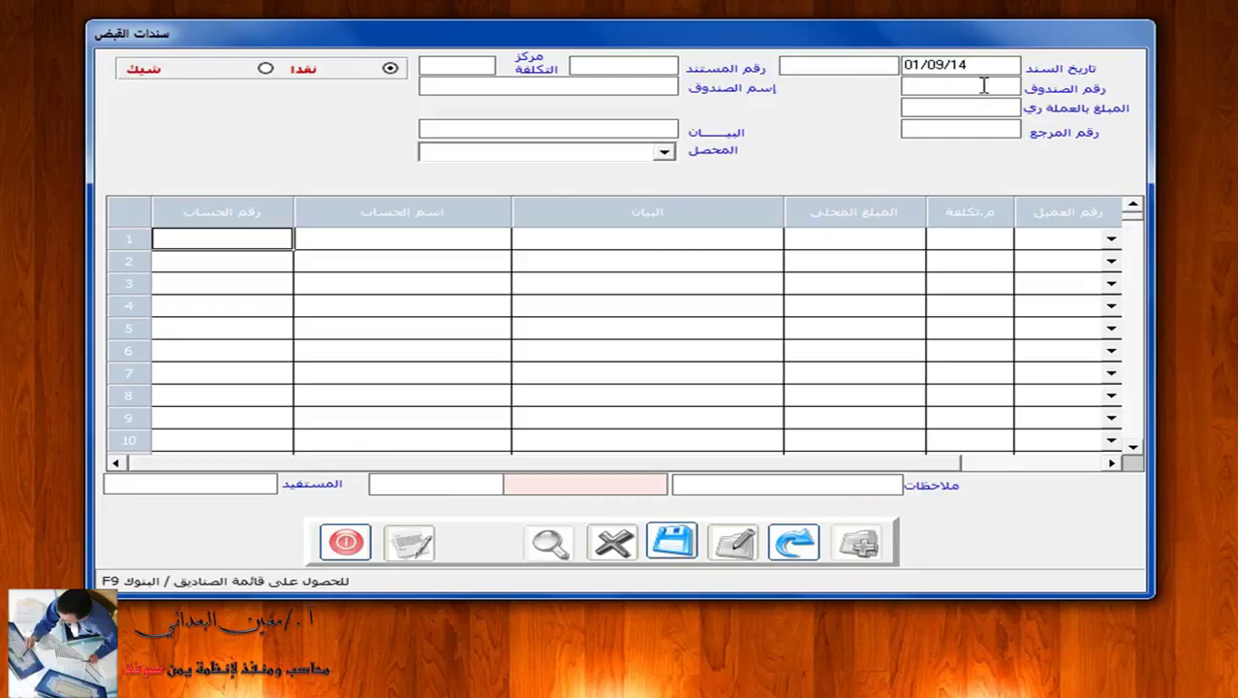
key("F9")
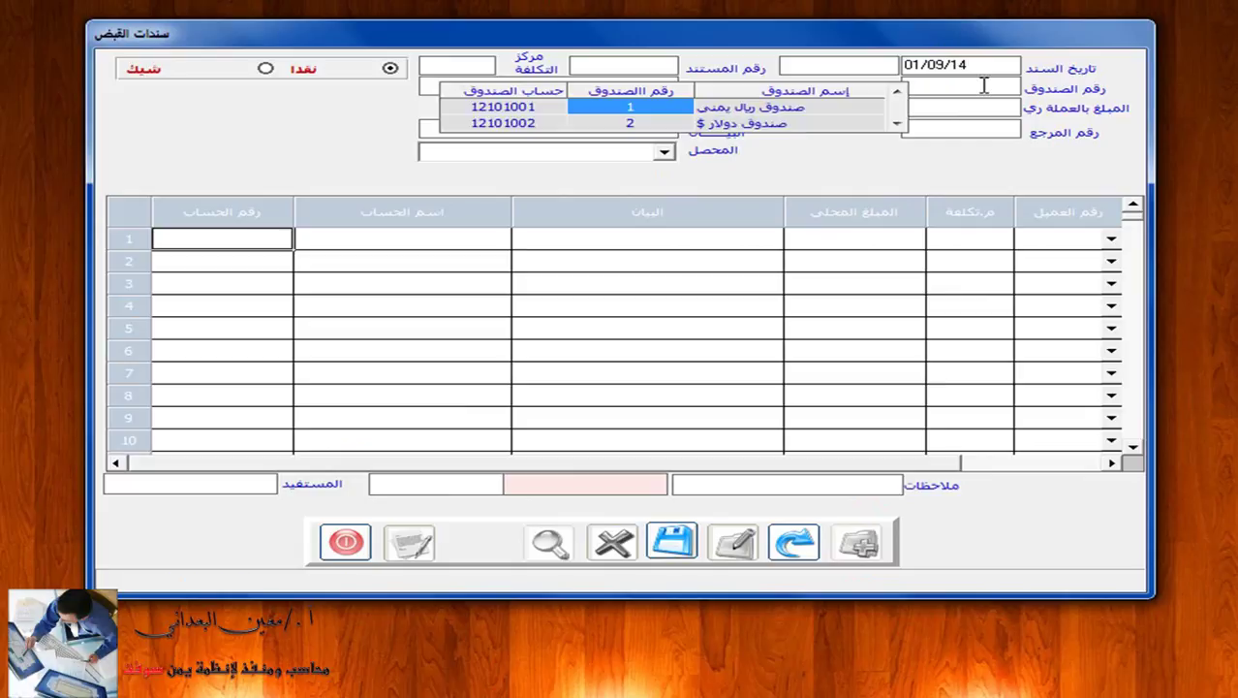
left_click(789, 124)
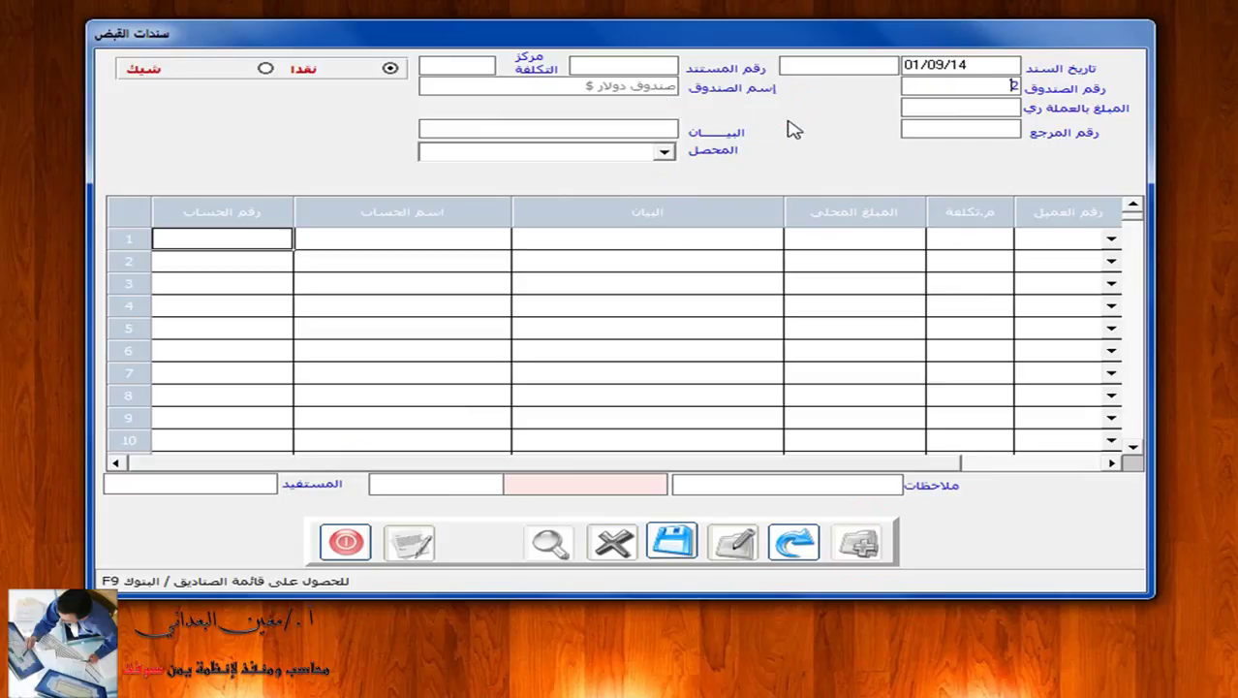
left_click(639, 104)
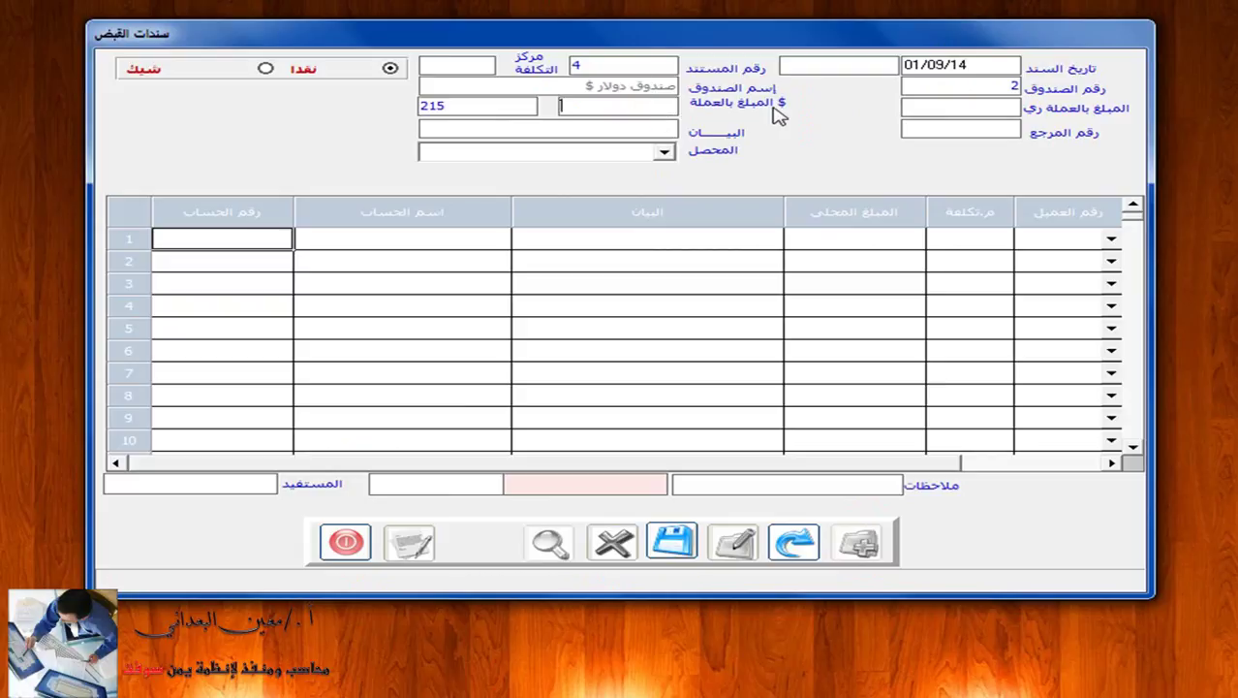
type("2900")
key("Return")
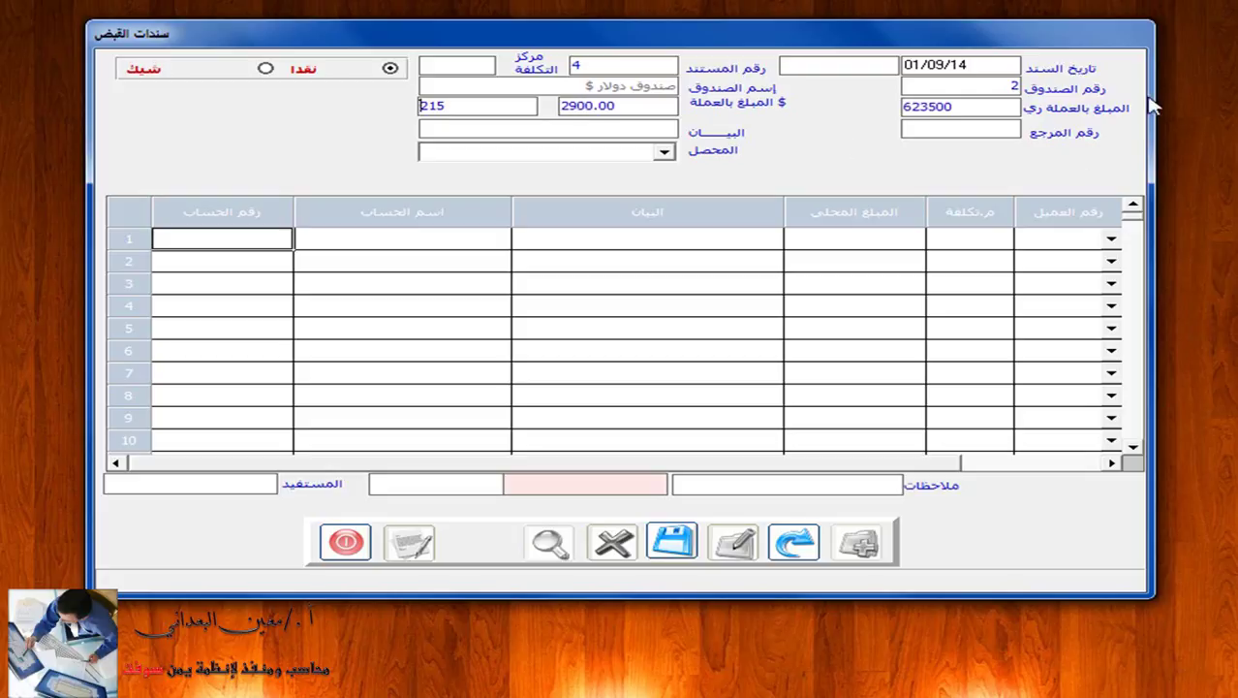
Describe the voucher as 'تحويل بنكي الى الصندوق'.
left_click(645, 133)
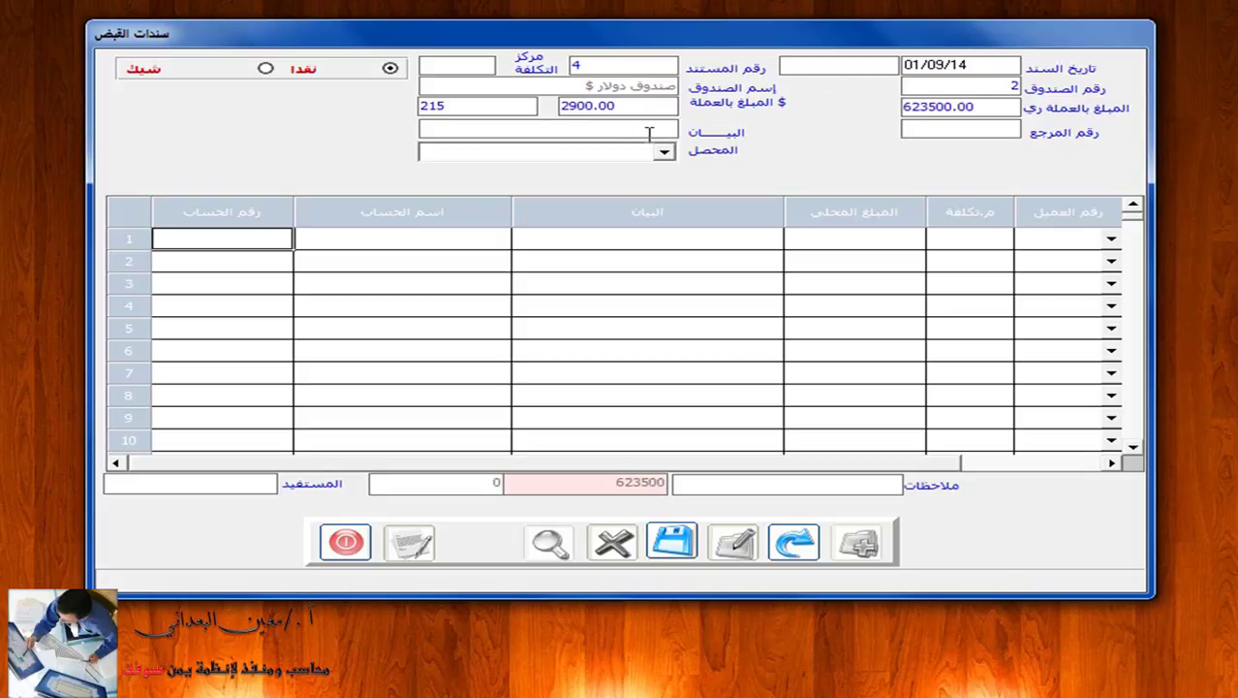
type("تحويل بنكي الى الصندوق")
Set line 1's account to the bank dollar account 12201002.
left_click(359, 238)
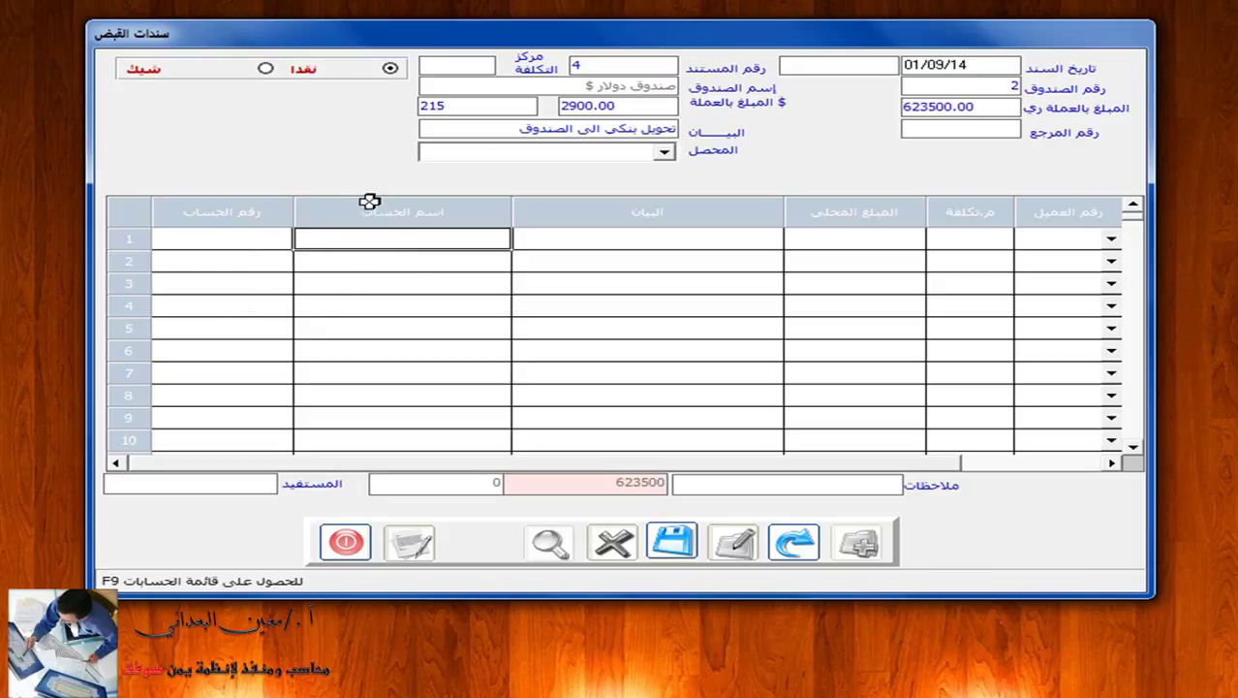
left_click(342, 244)
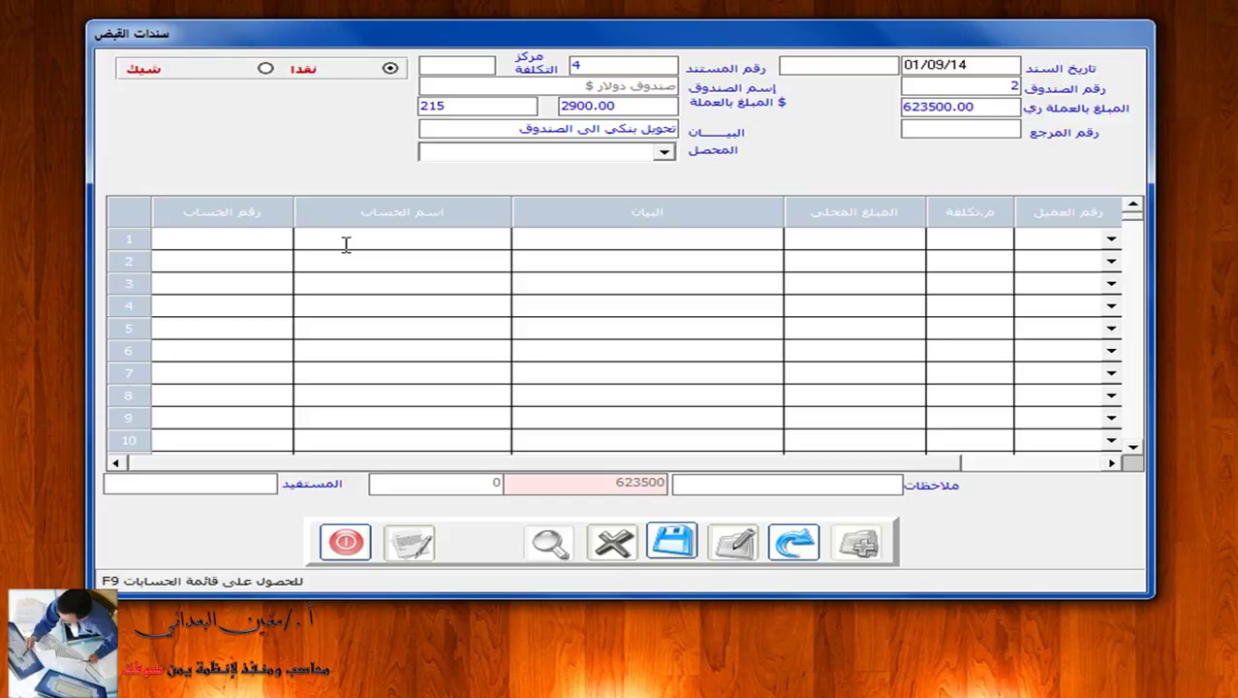
type("*")
type("الناضم")
key("BackSpace")
key("BackSpace")
key("BackSpace")
key("BackSpace")
type("تضامن")
key("F9")
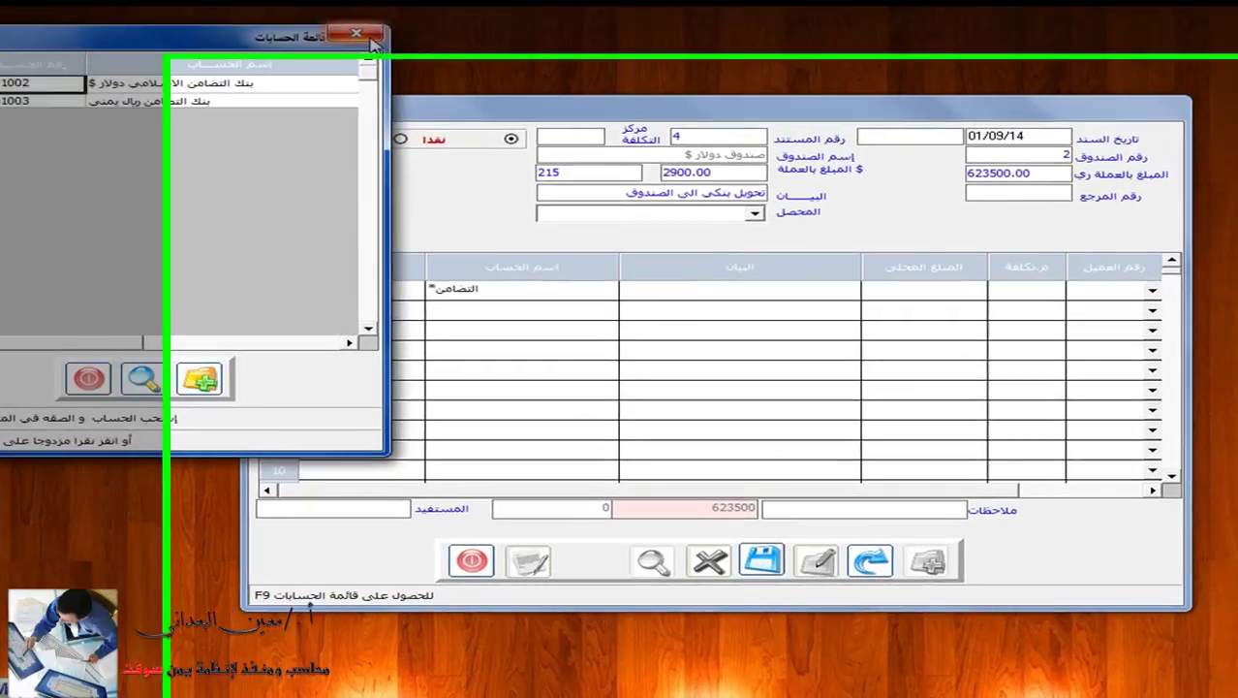
left_click(369, 38)
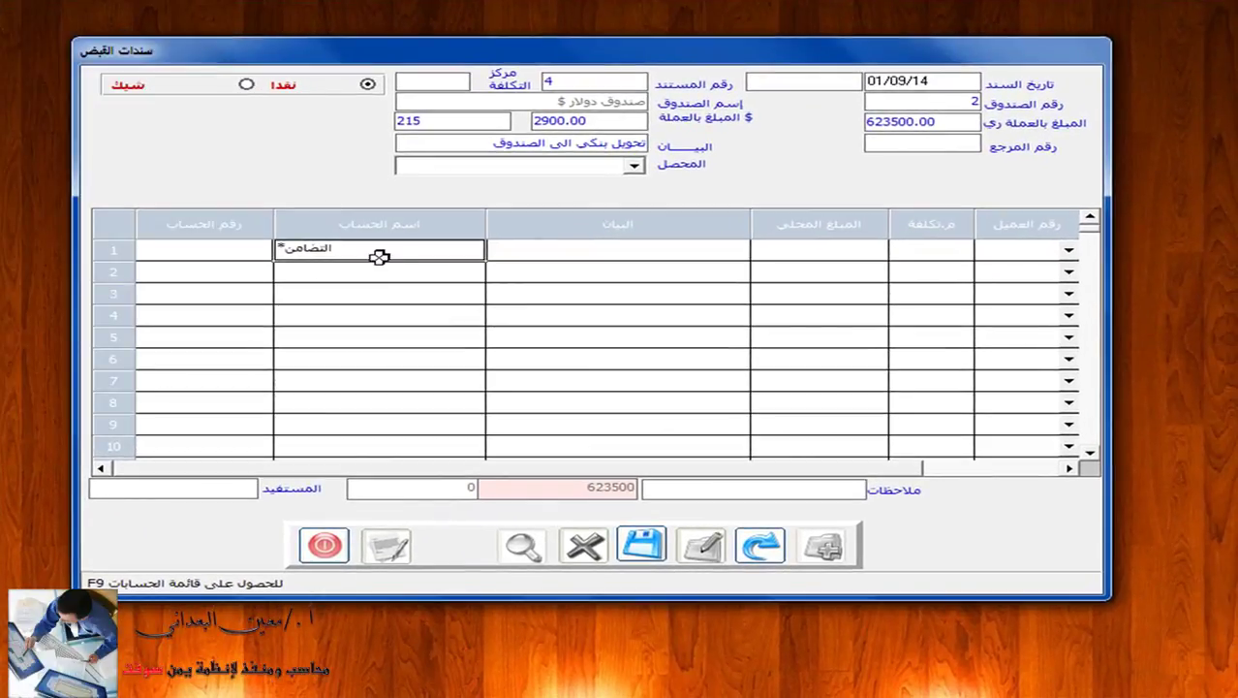
left_click(387, 246)
key("BackSpace")
key("BackSpace")
key("BackSpace")
key("BackSpace")
key("BackSpace")
key("BackSpace")
key("BackSpace")
key("BackSpace")
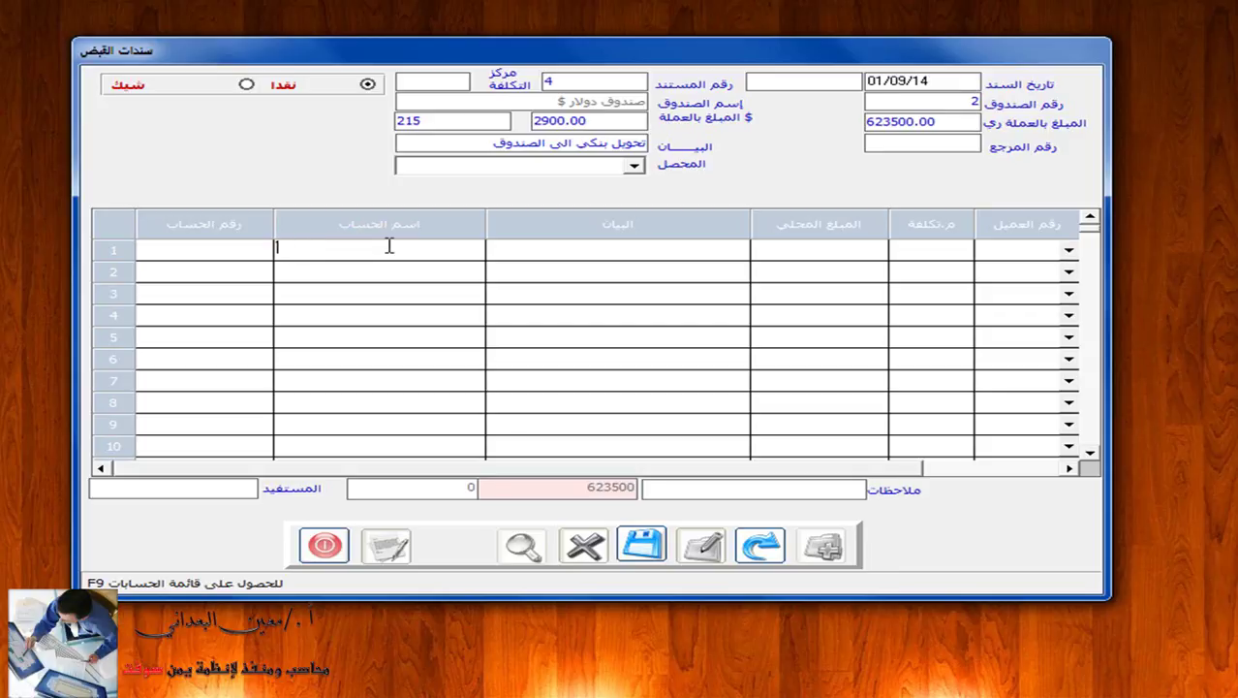
left_click(197, 252)
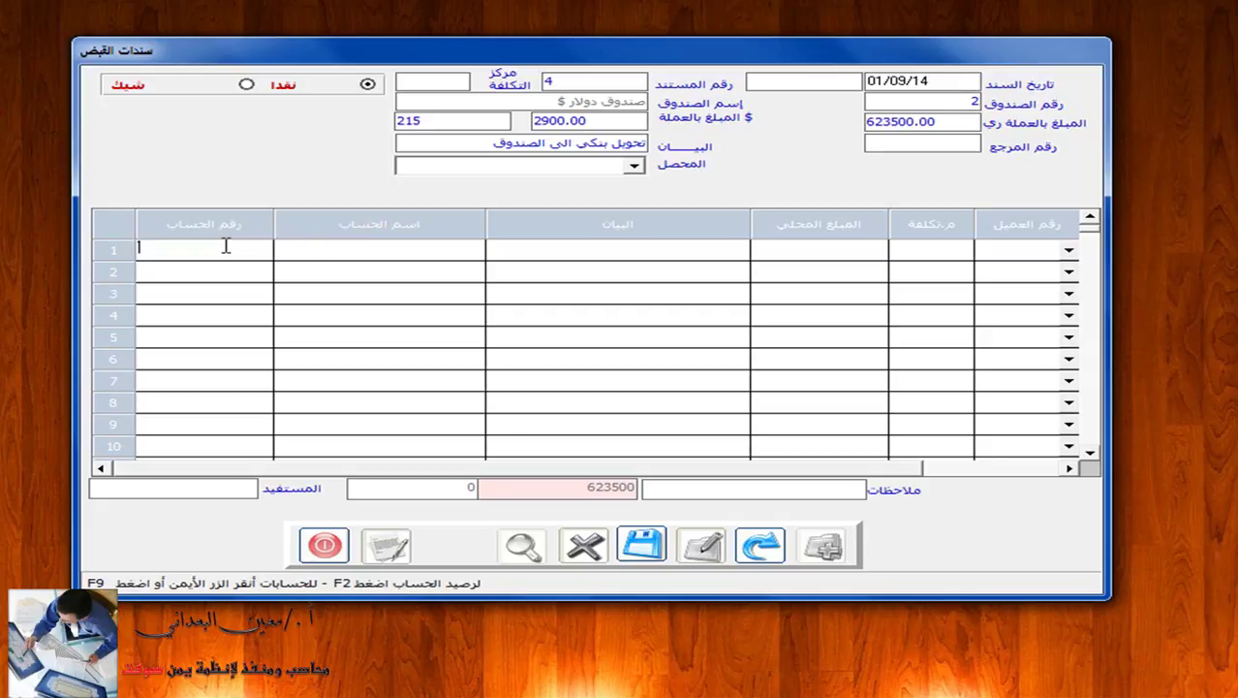
type("12201002")
key("Return")
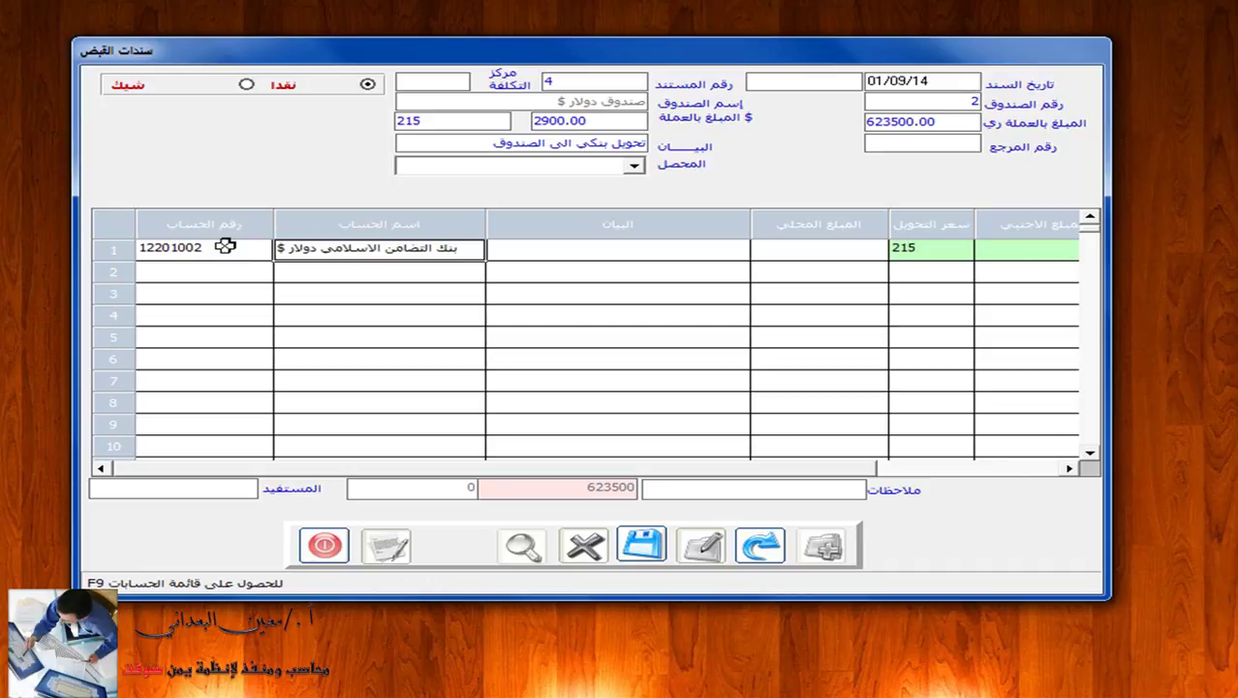
Give line 1 a bank-to-cash transfer description and 2900 dollars, balancing at 623500.00.
left_click(566, 247)
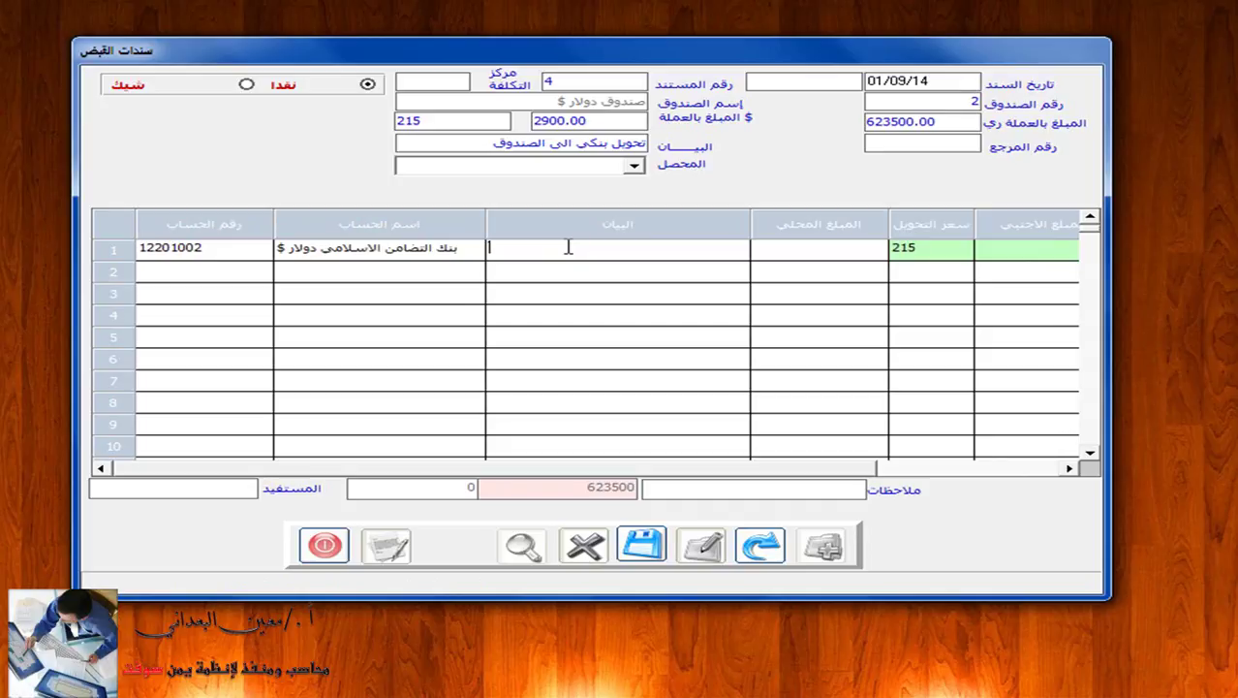
type("تحويل مبلغ")
type(" ٢٩٠٠")
type(" من الب")
type("ال")
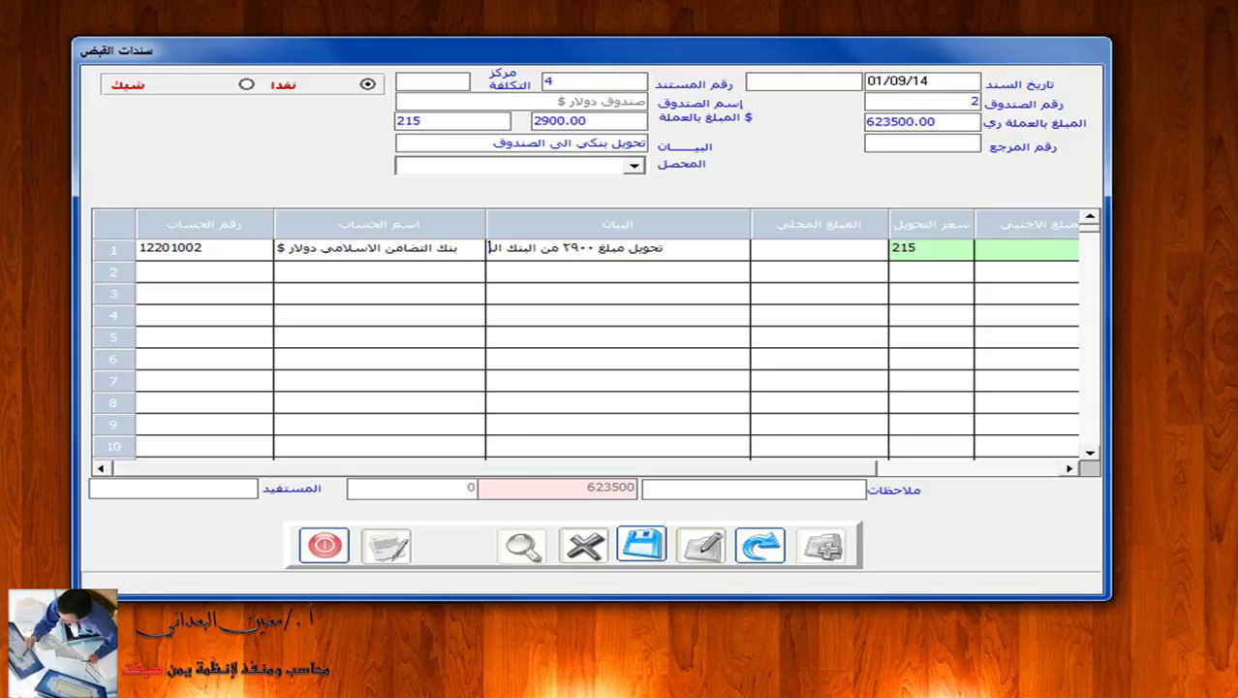
type("ى الصندوق")
key("Return")
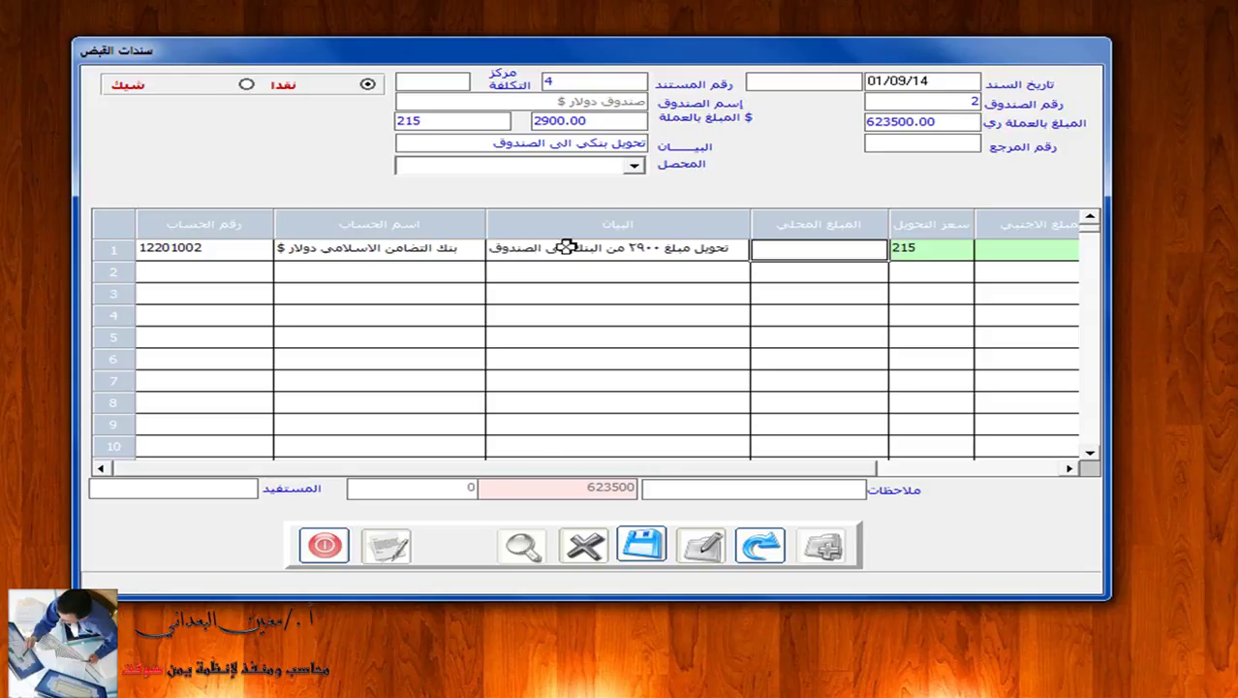
key("Return")
key("Return")
type("2900")
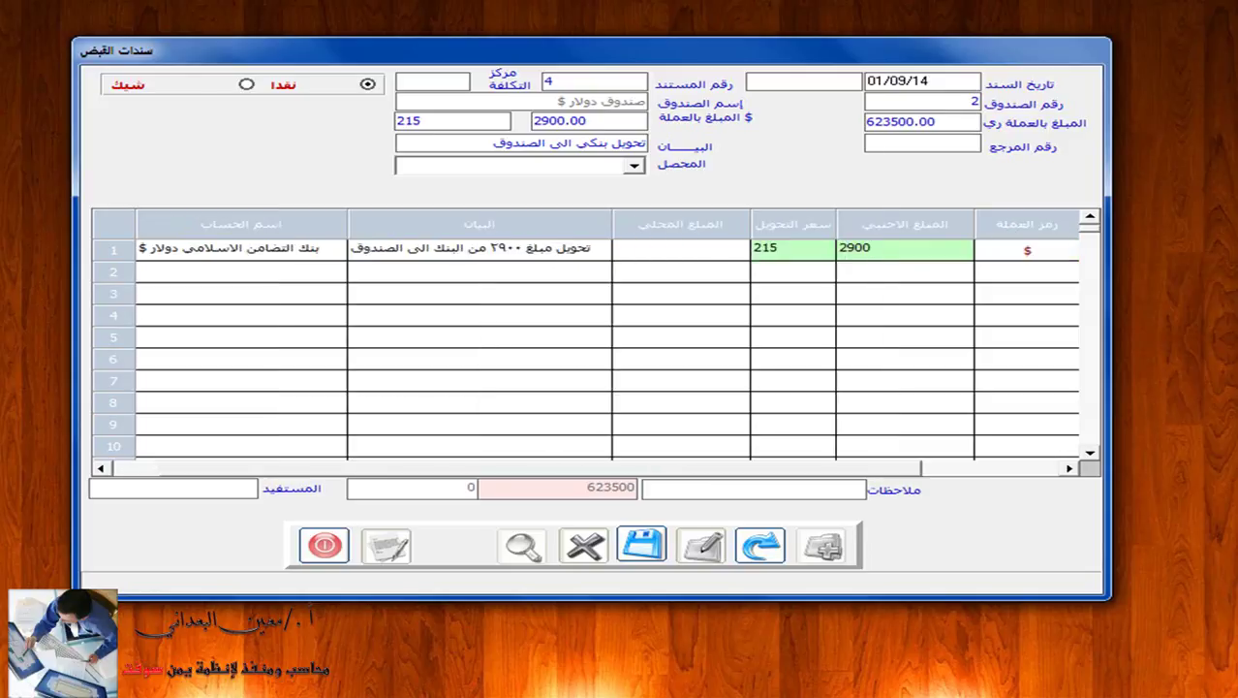
key("Return")
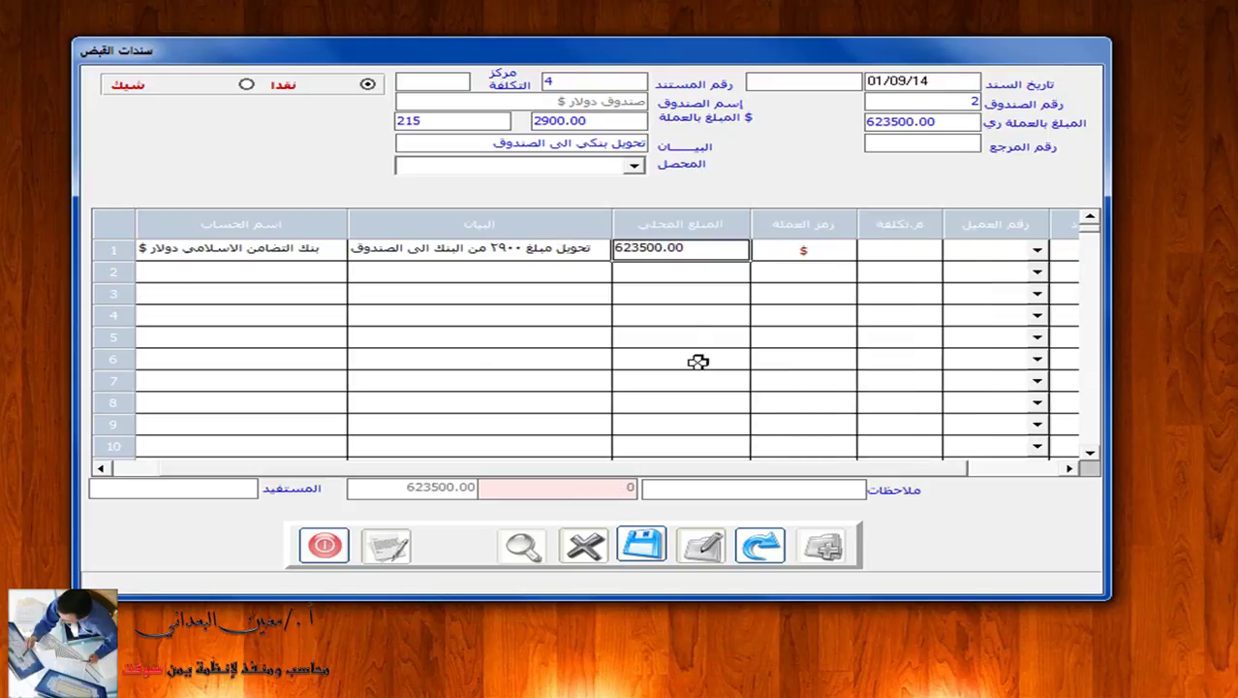
Save receipt voucher 4, preview its $2,900 cash-receipt printout, then close the form.
left_click(642, 544)
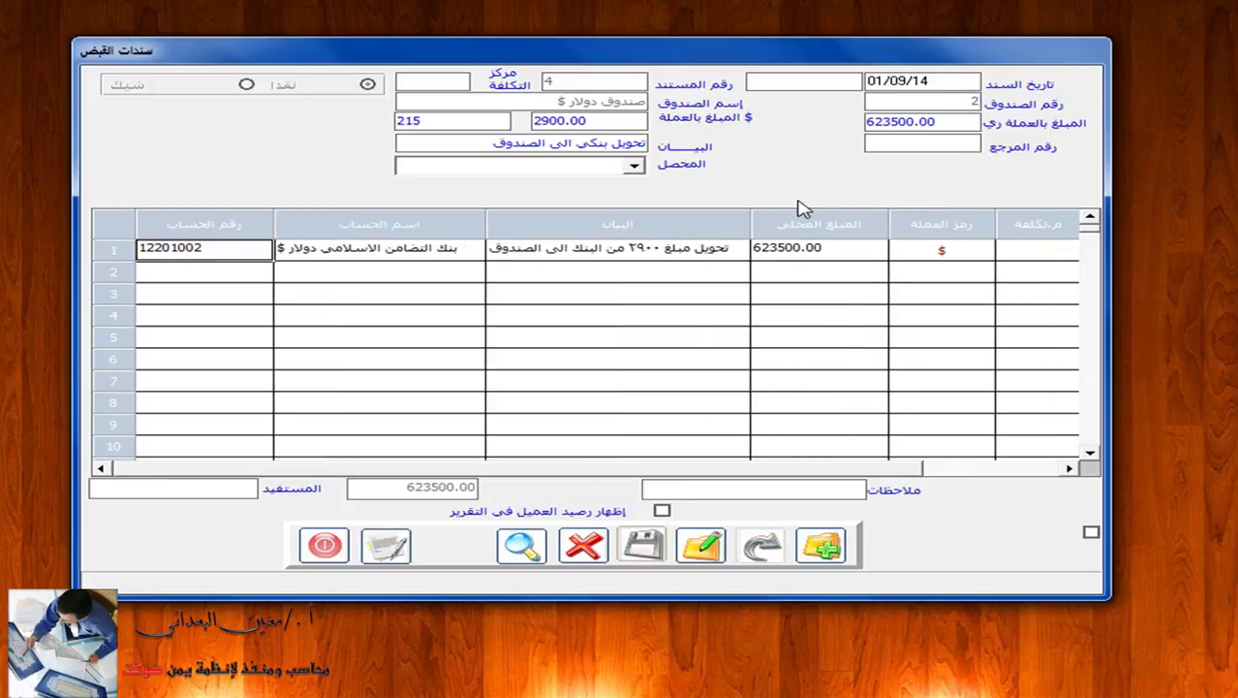
left_click(390, 549)
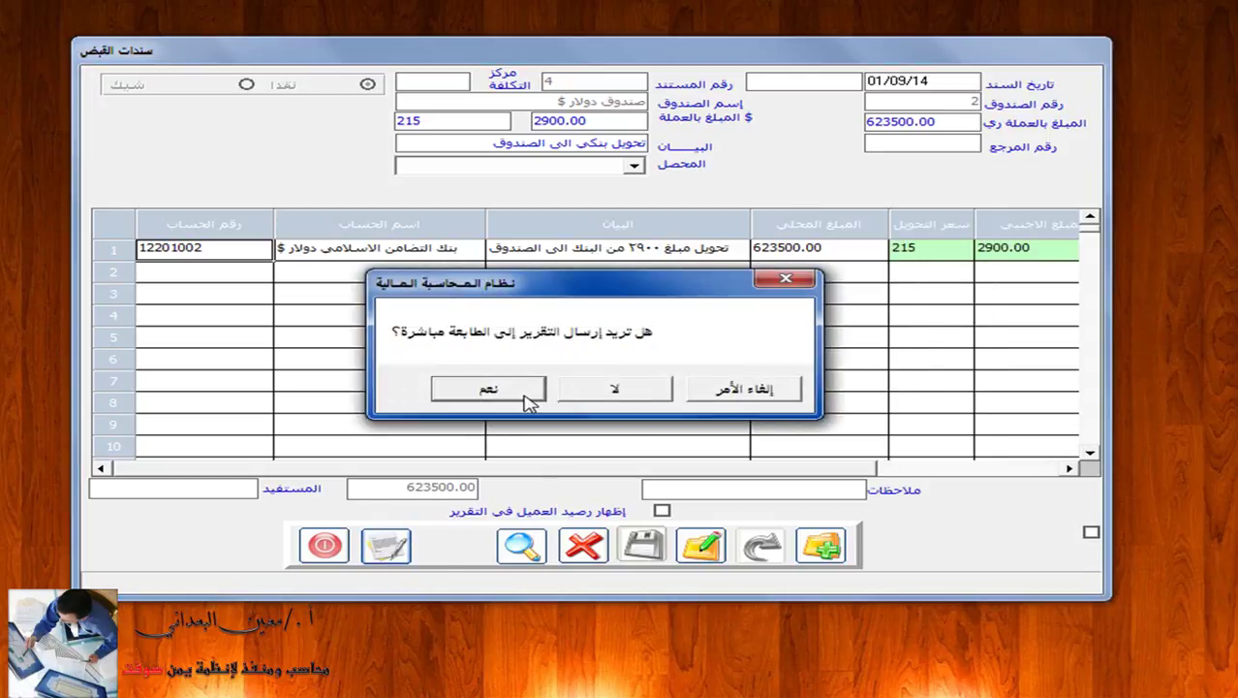
left_click(645, 391)
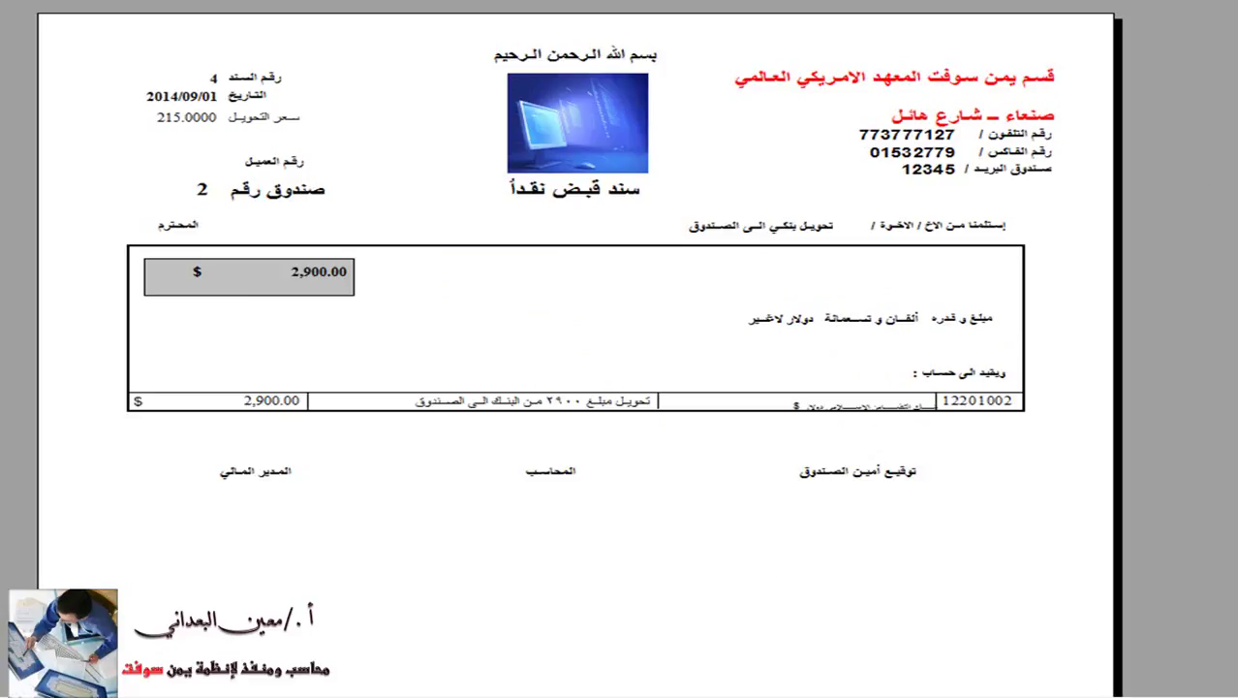
key("Escape")
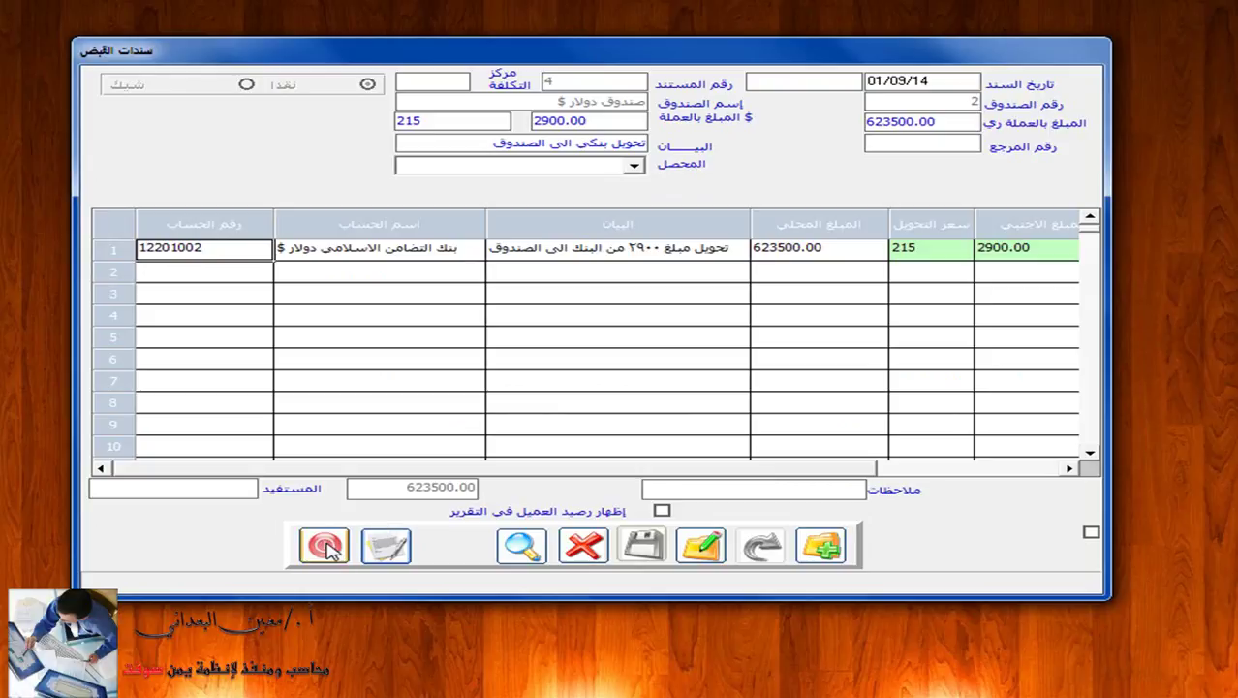
left_click(334, 543)
Post receipt voucher 4 from dollar cash box 2 dated 01/09/14.
left_click(674, 78)
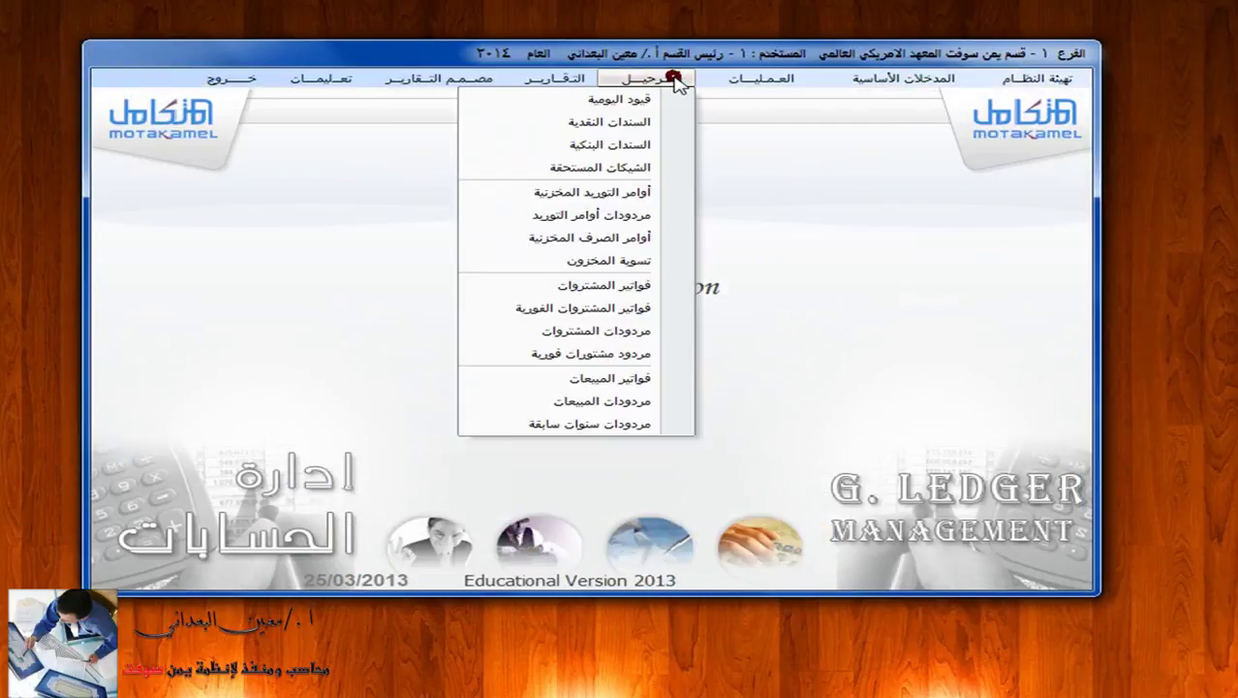
left_click(664, 122)
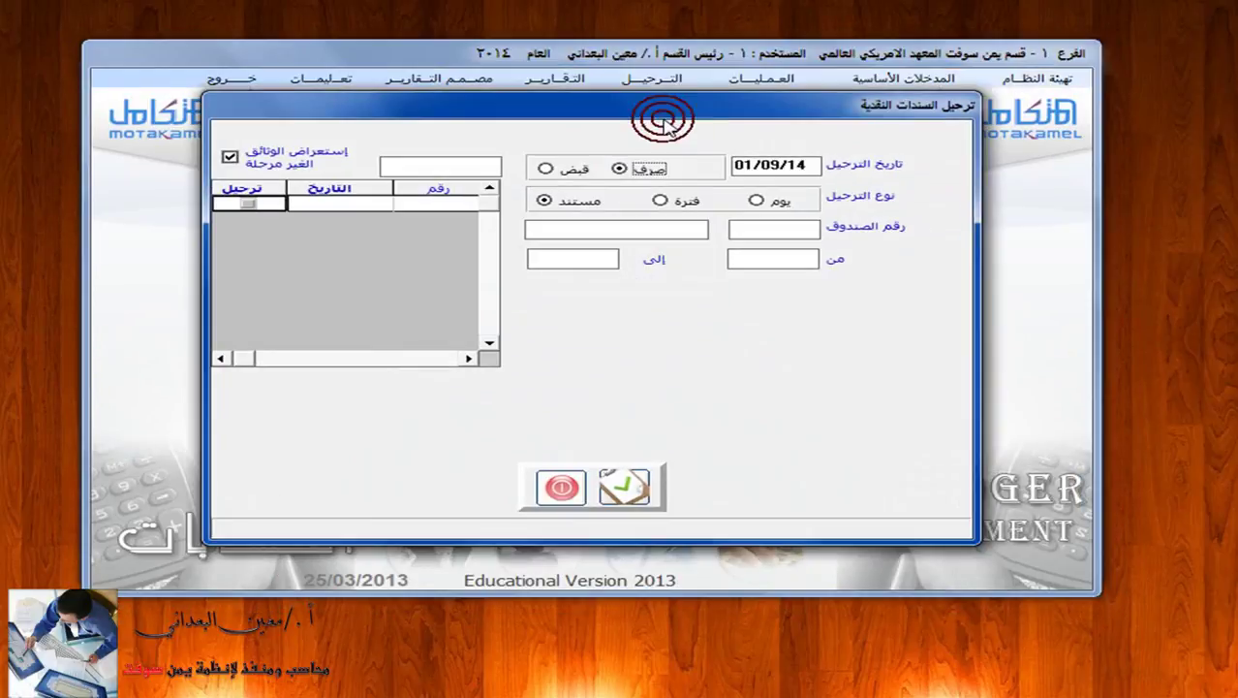
left_click(568, 172)
left_click(786, 239)
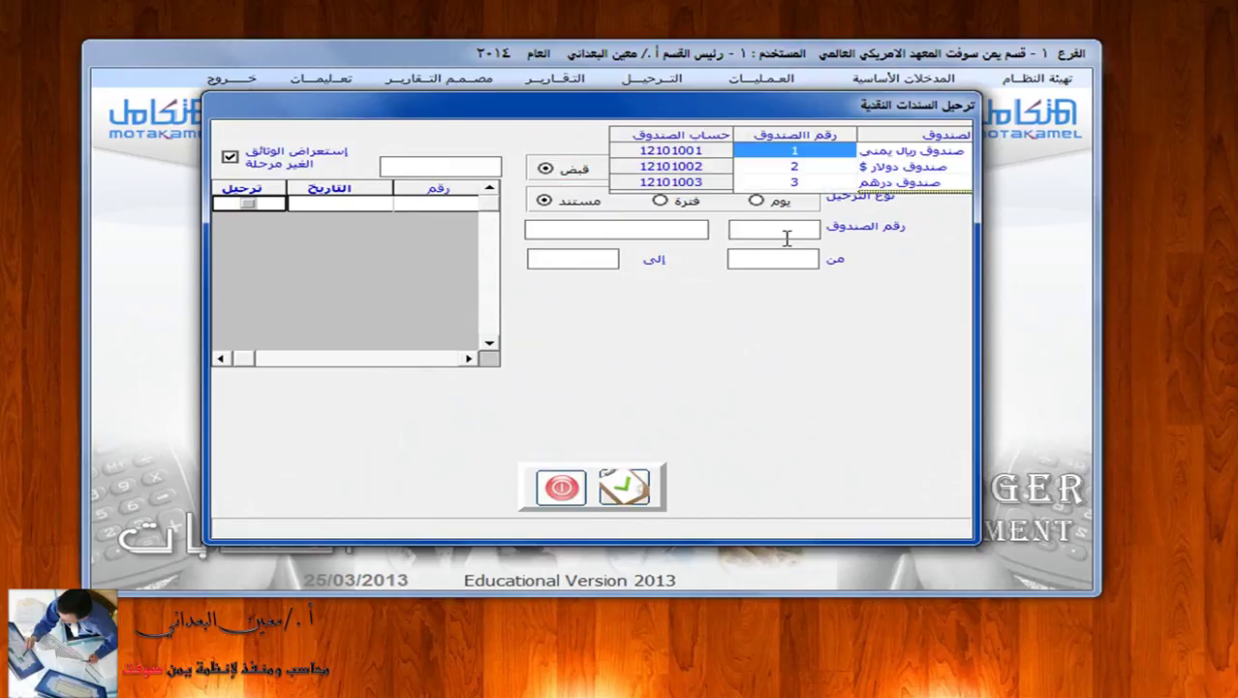
left_click(816, 167)
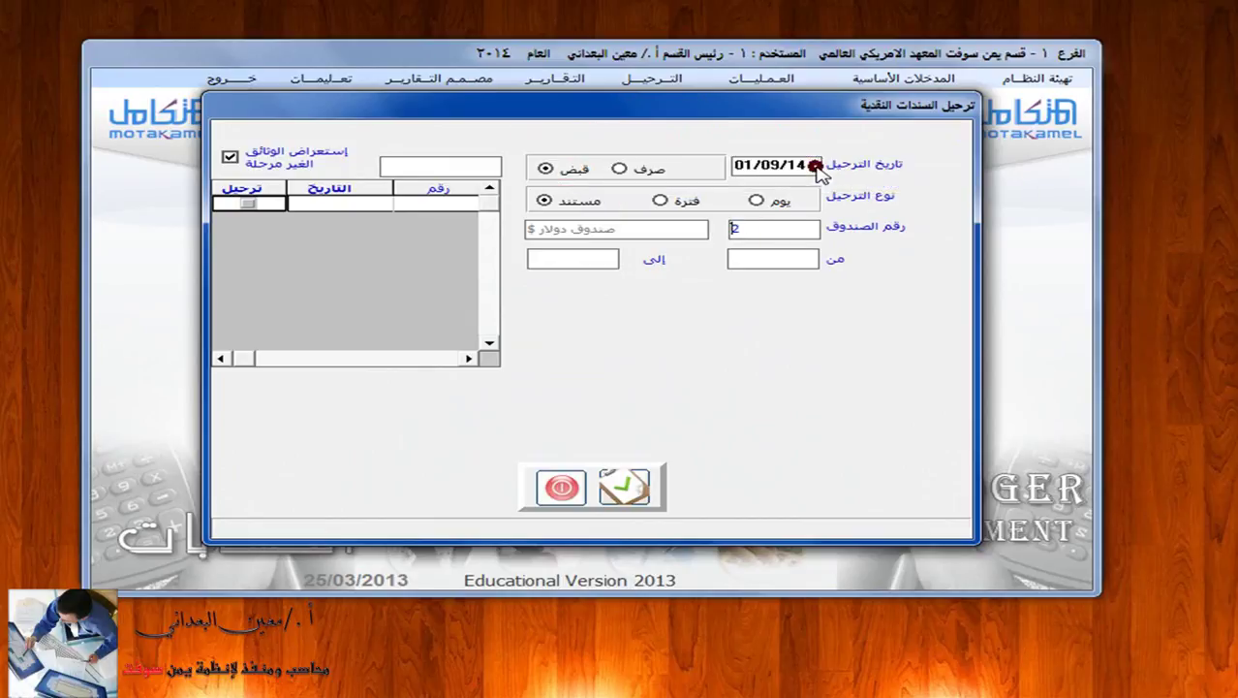
left_click(249, 205)
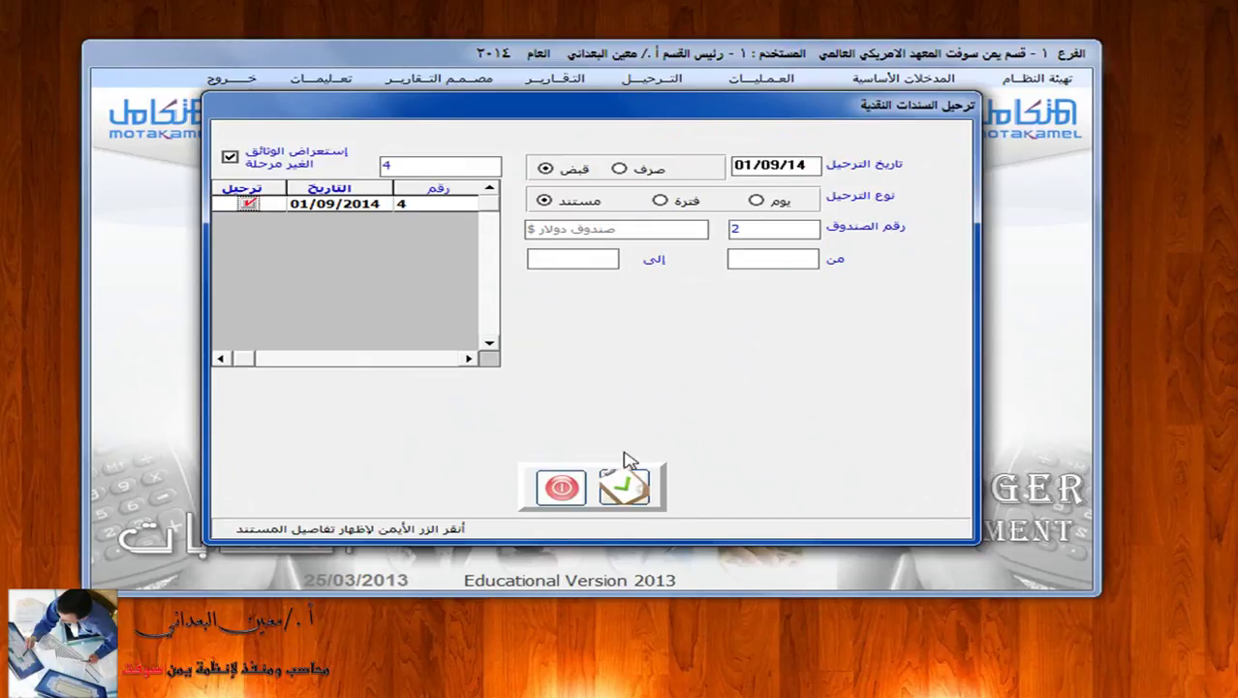
left_click(634, 487)
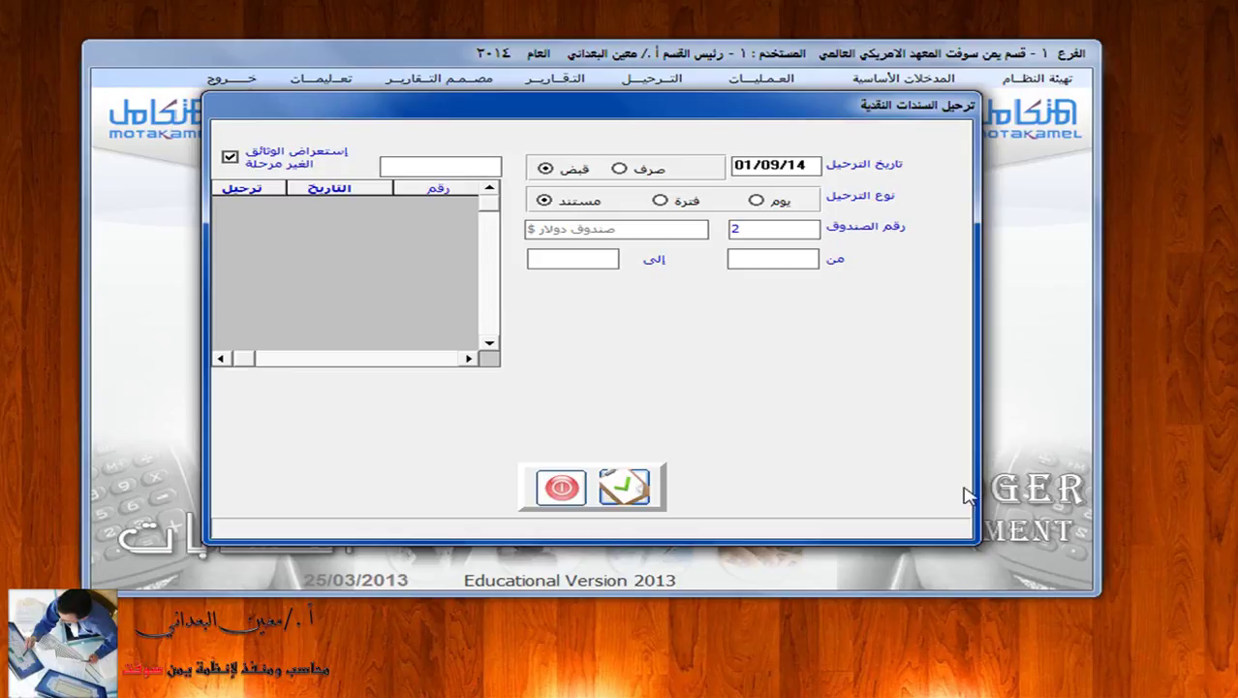
Preview the general journal for cash receipt voucher 4 of dollar box 2, 01/01/14–01/09/14.
left_click(562, 487)
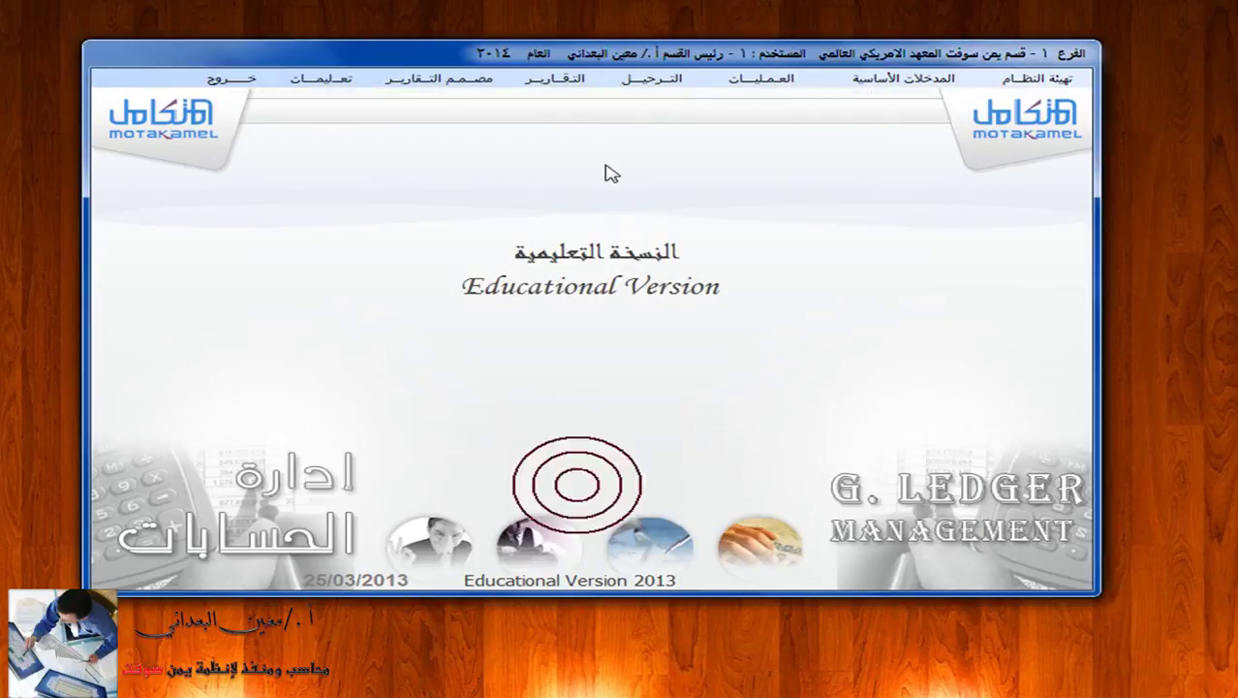
left_click(575, 83)
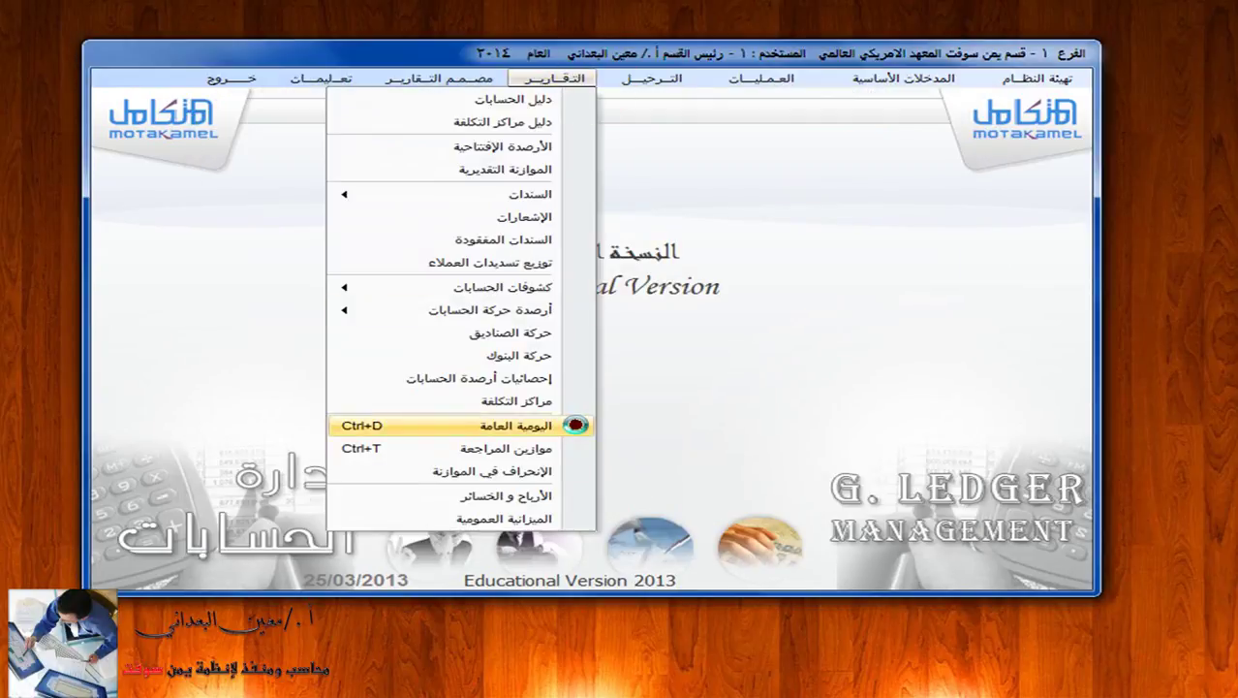
left_click(575, 423)
left_click(751, 120)
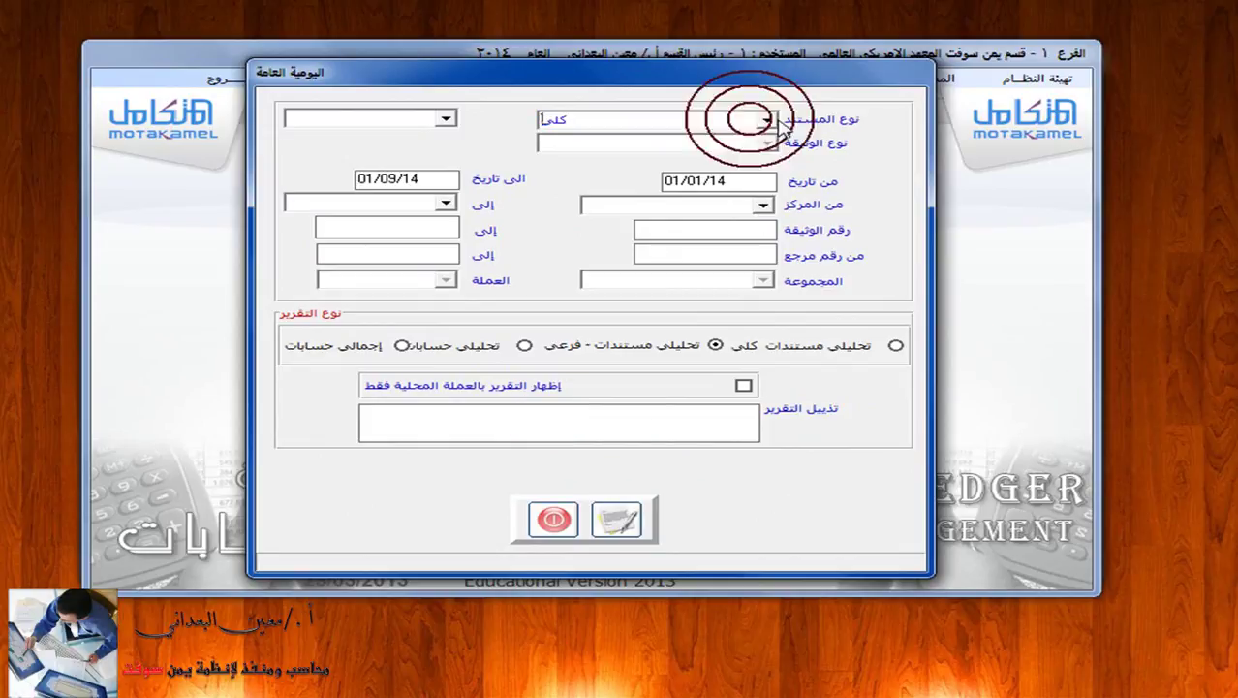
left_click(768, 122)
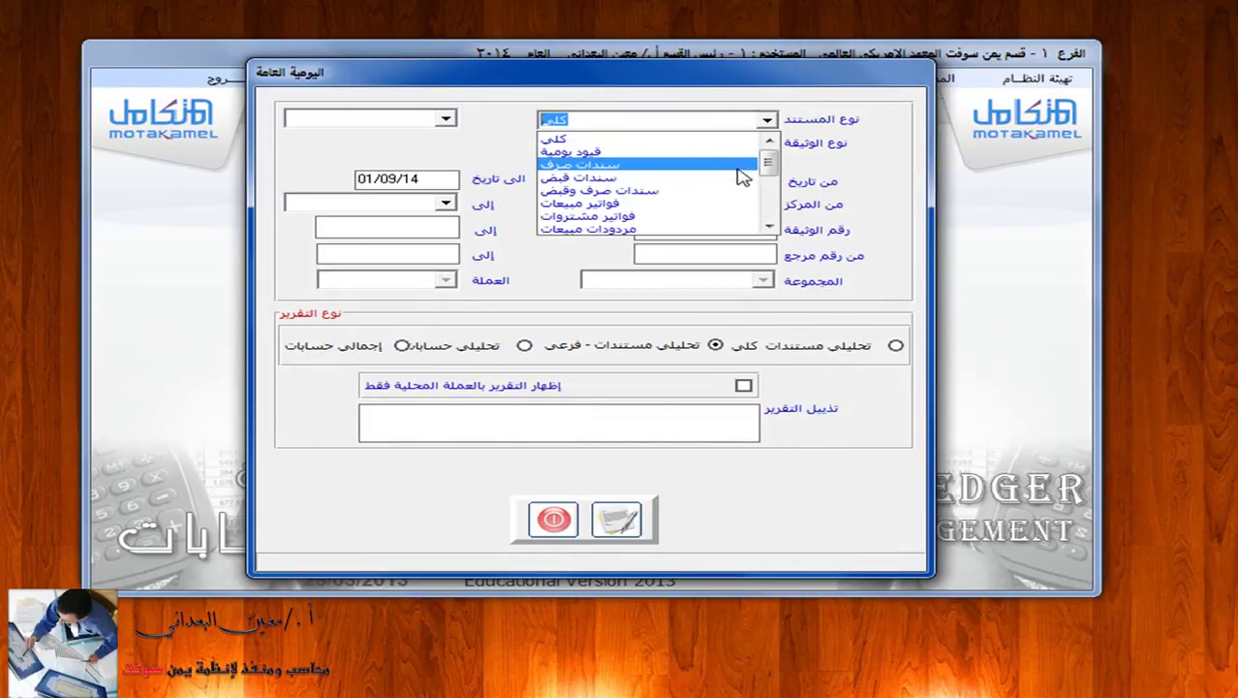
left_click(740, 175)
left_click(762, 142)
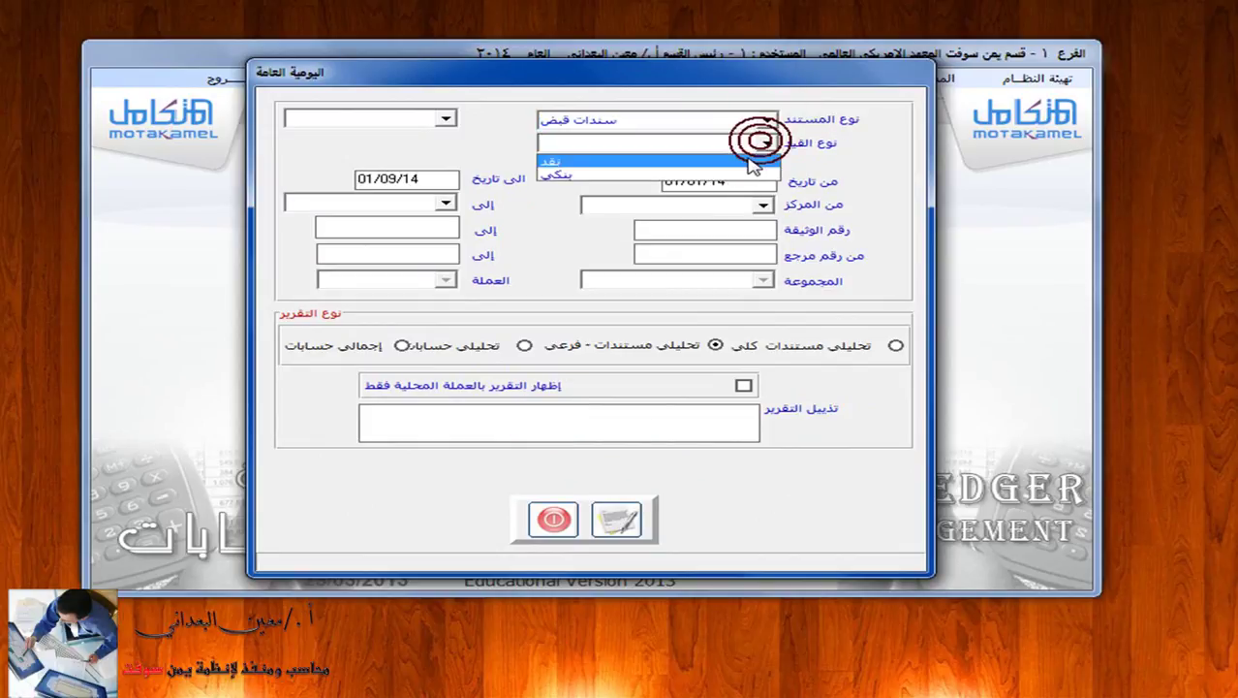
left_click(755, 162)
left_click(445, 142)
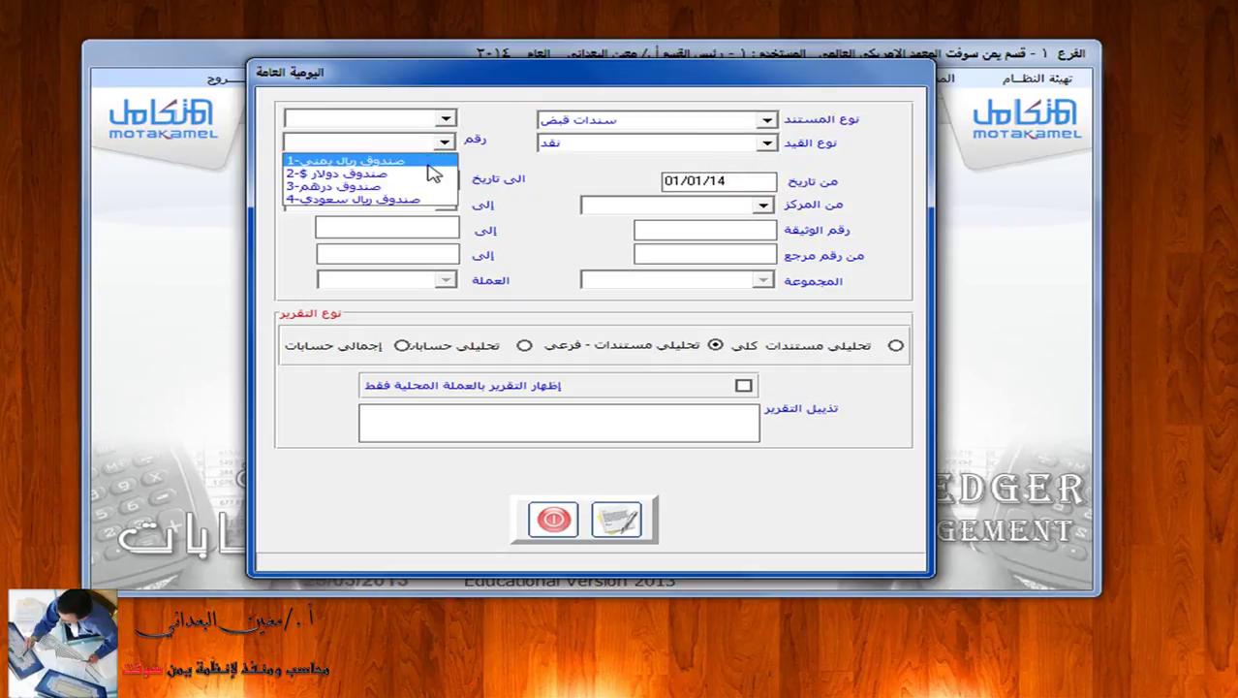
left_click(434, 174)
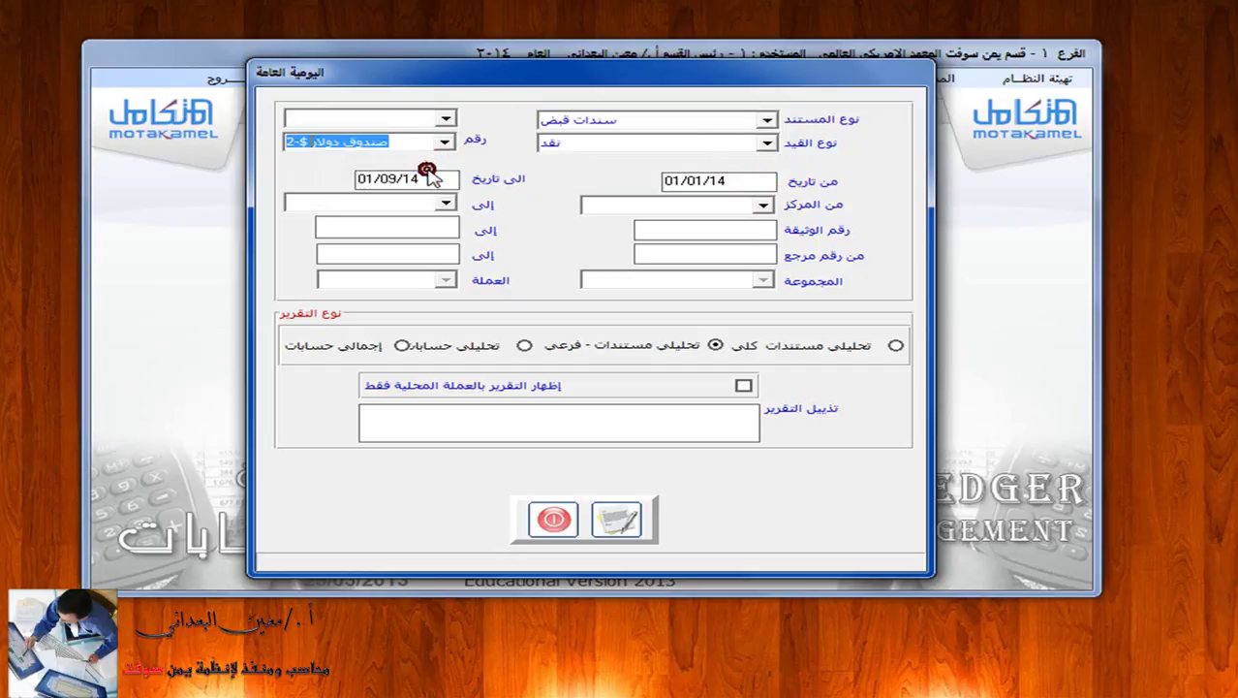
left_click(696, 233)
type("٤")
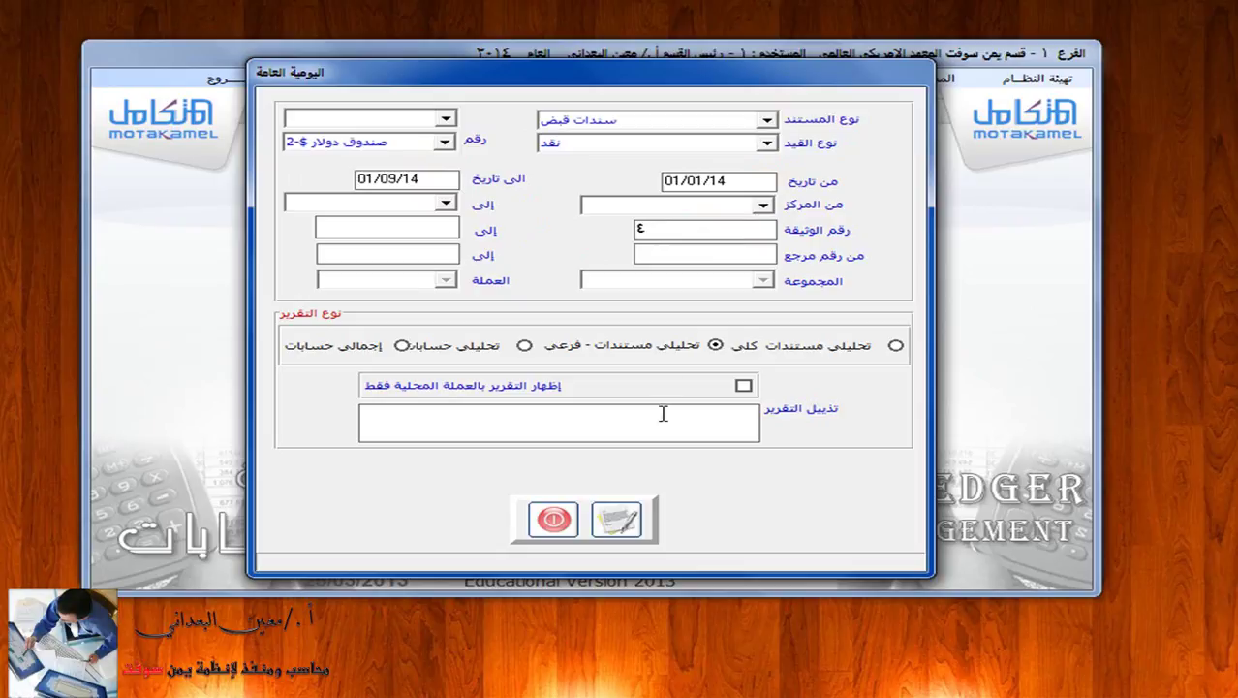
left_click(625, 522)
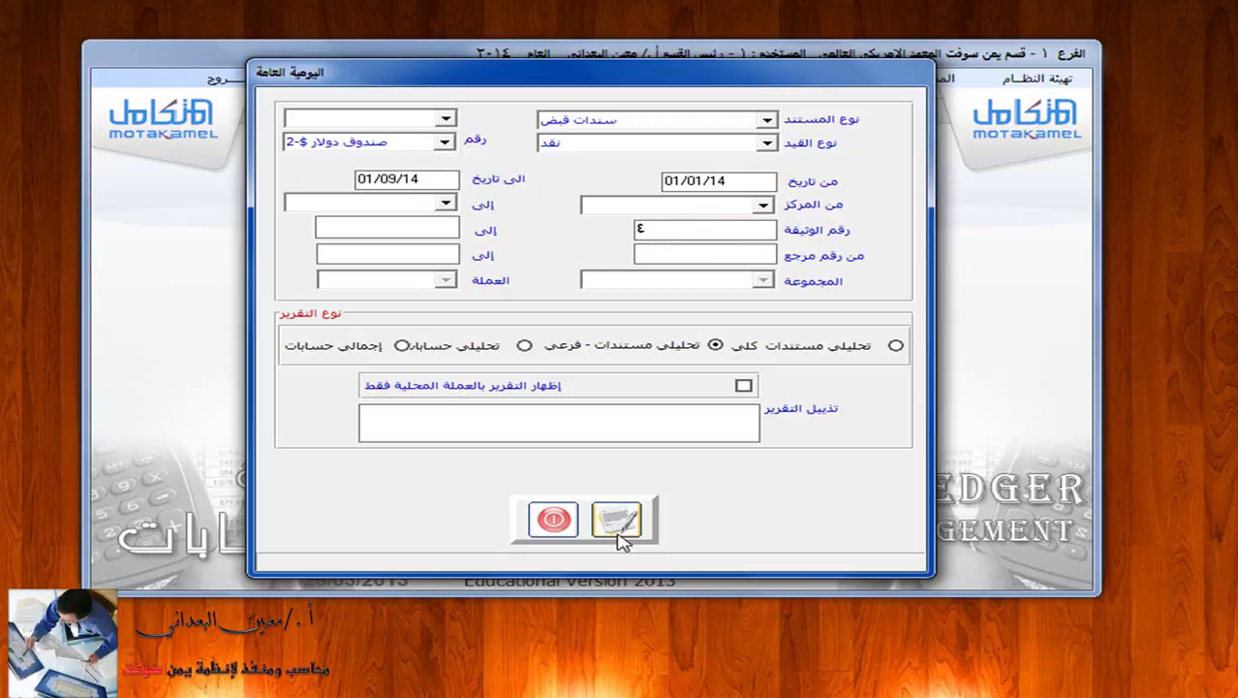
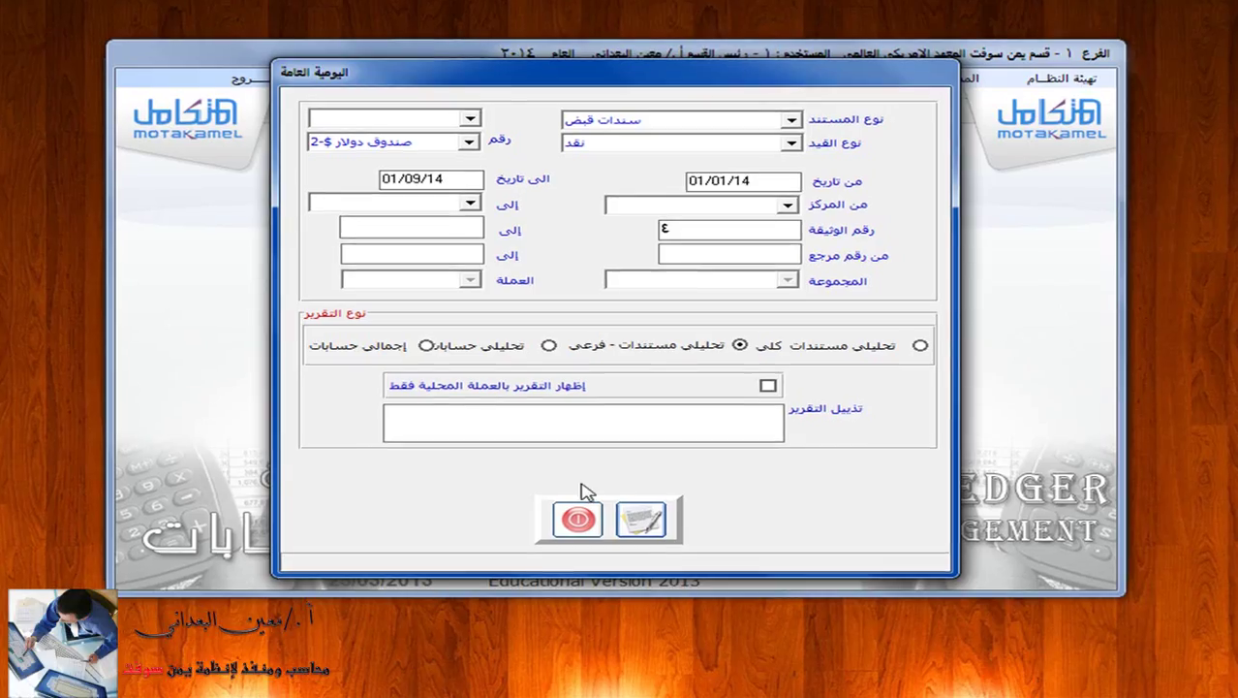
Close the General Journal report and open the riyal cash box's receipt vouchers form.
left_click(577, 520)
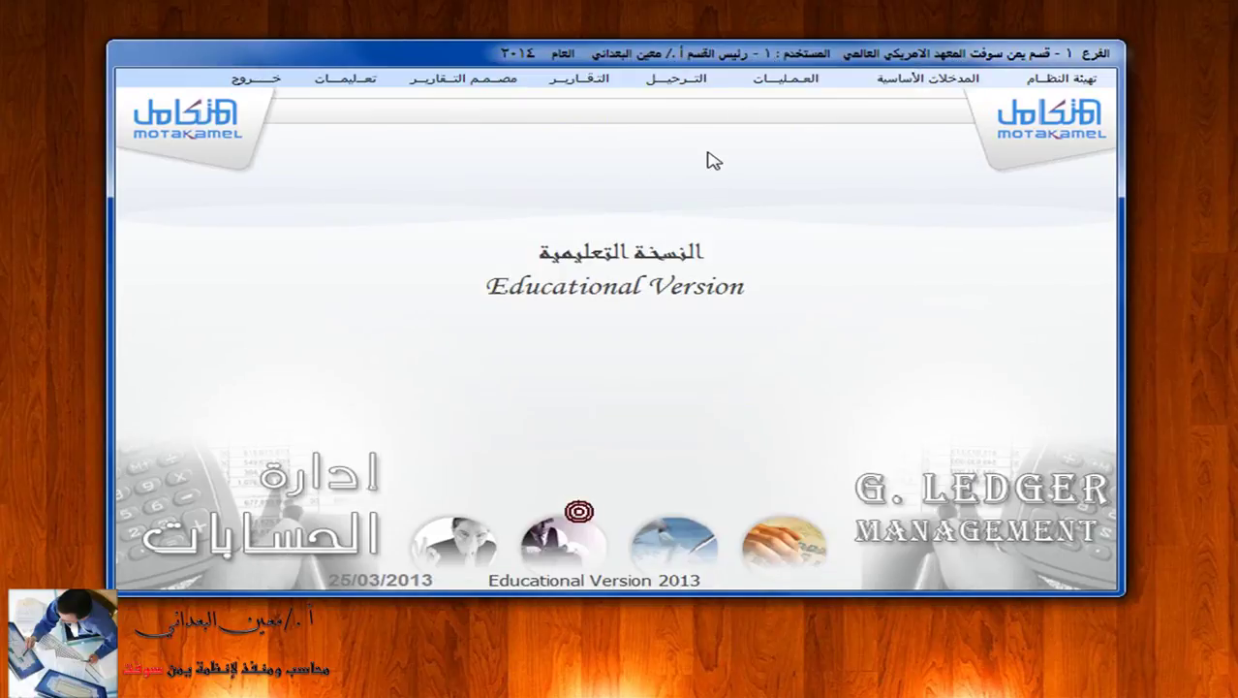
left_click(773, 78)
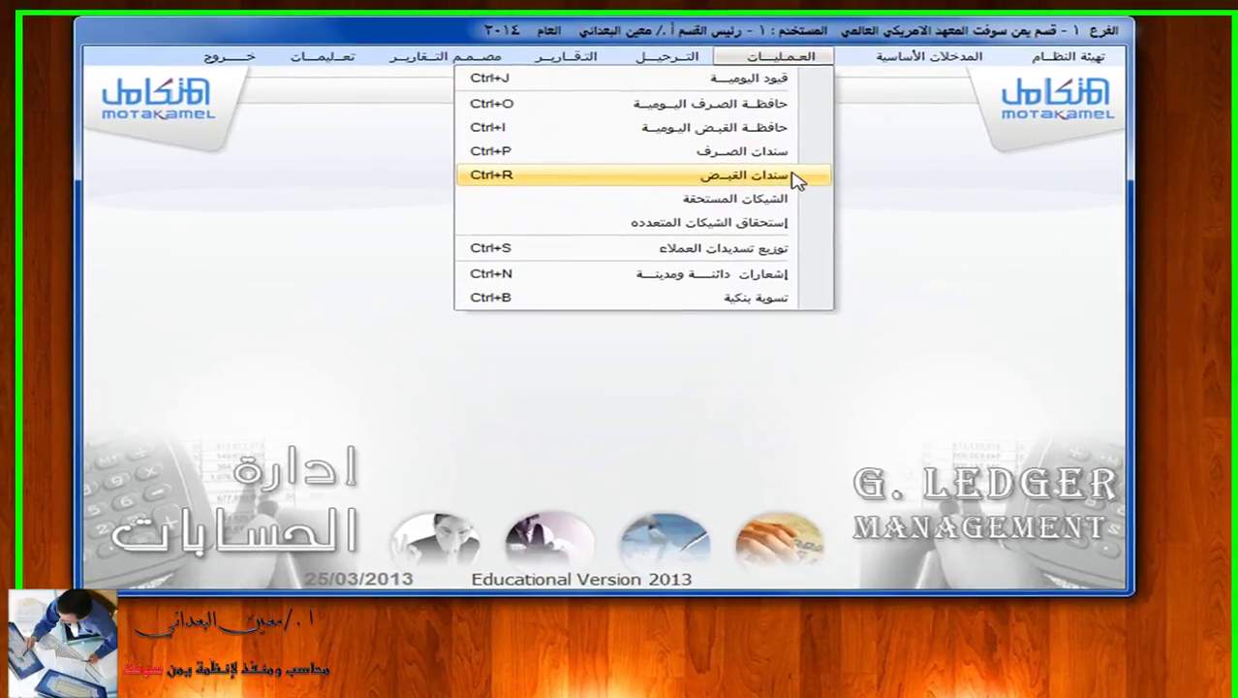
left_click(790, 190)
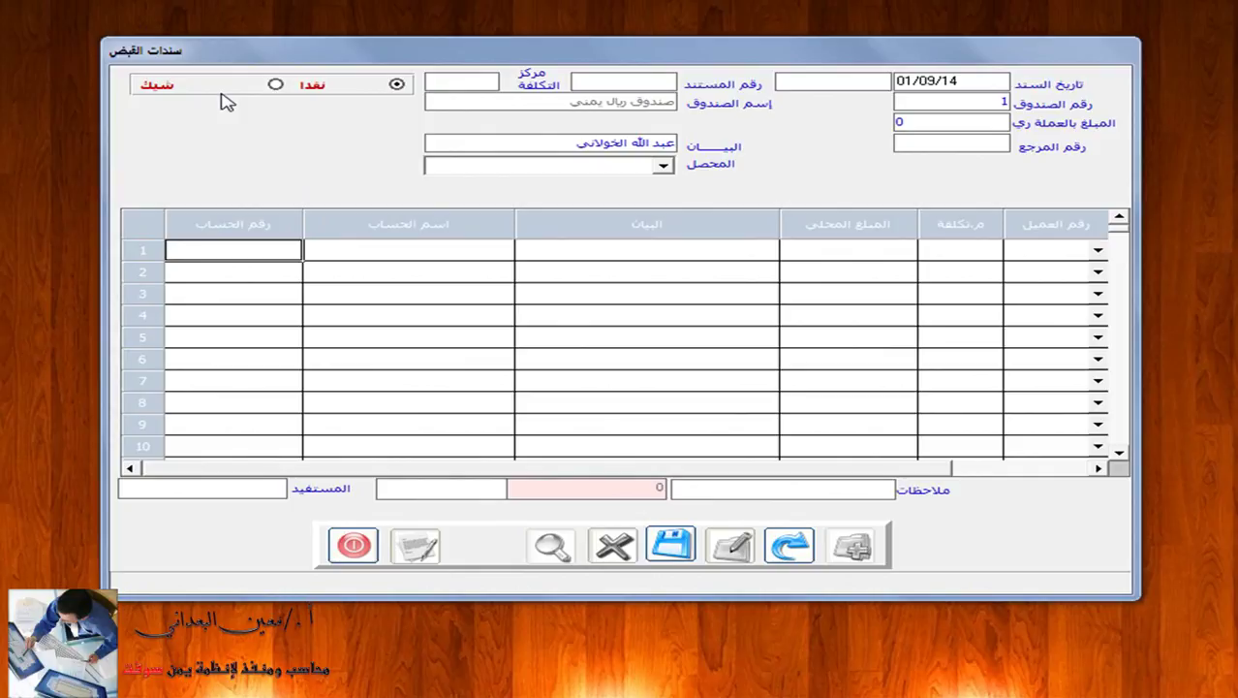
Put the customer's riyal account on voucher line 1 and show its 705,000 current balance.
left_click(351, 252)
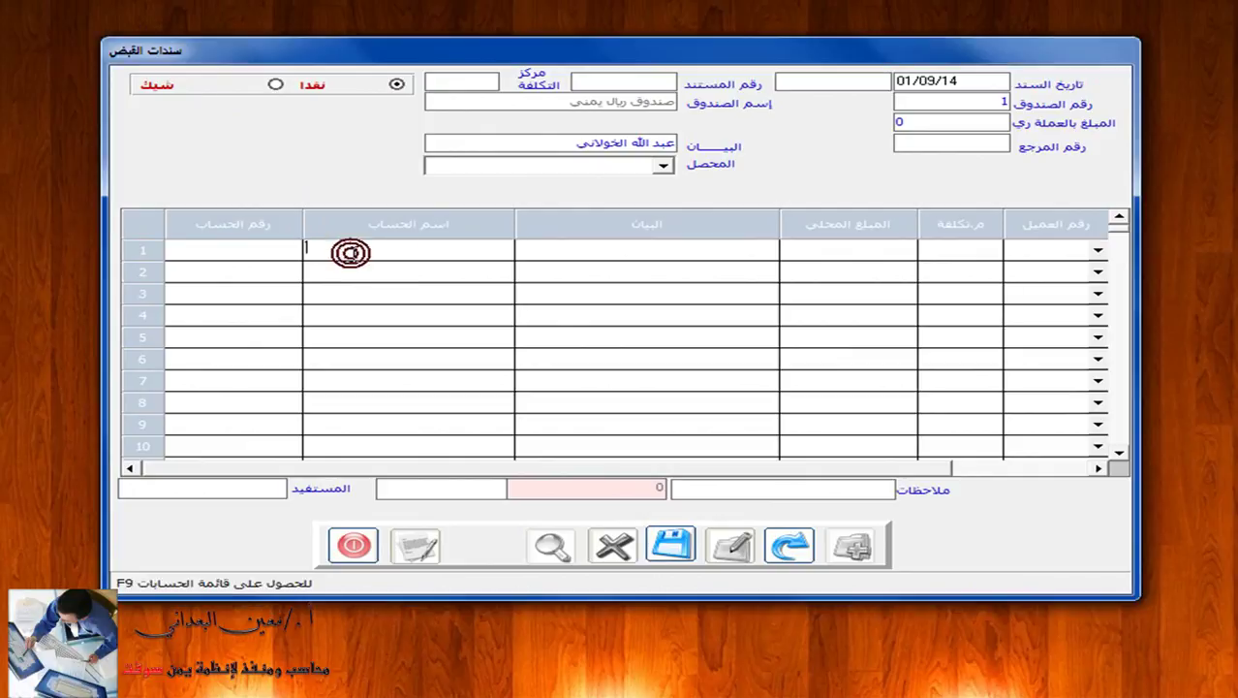
type("عبد ال")
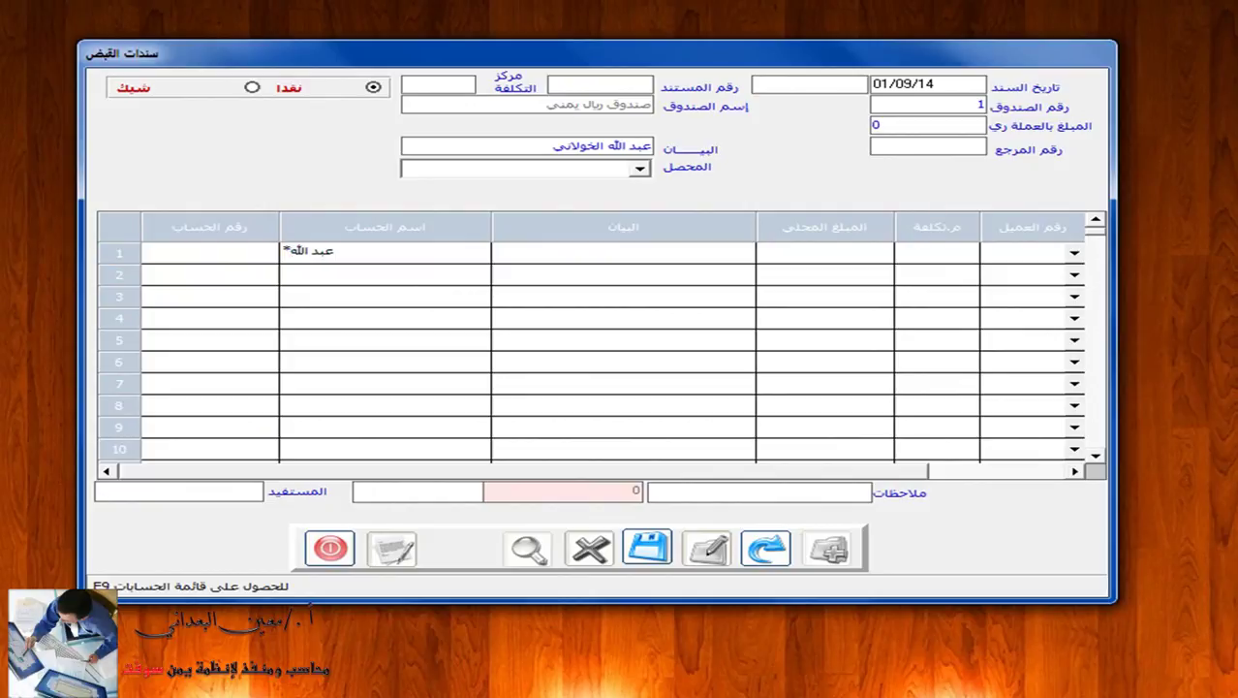
type("له")
key("F9")
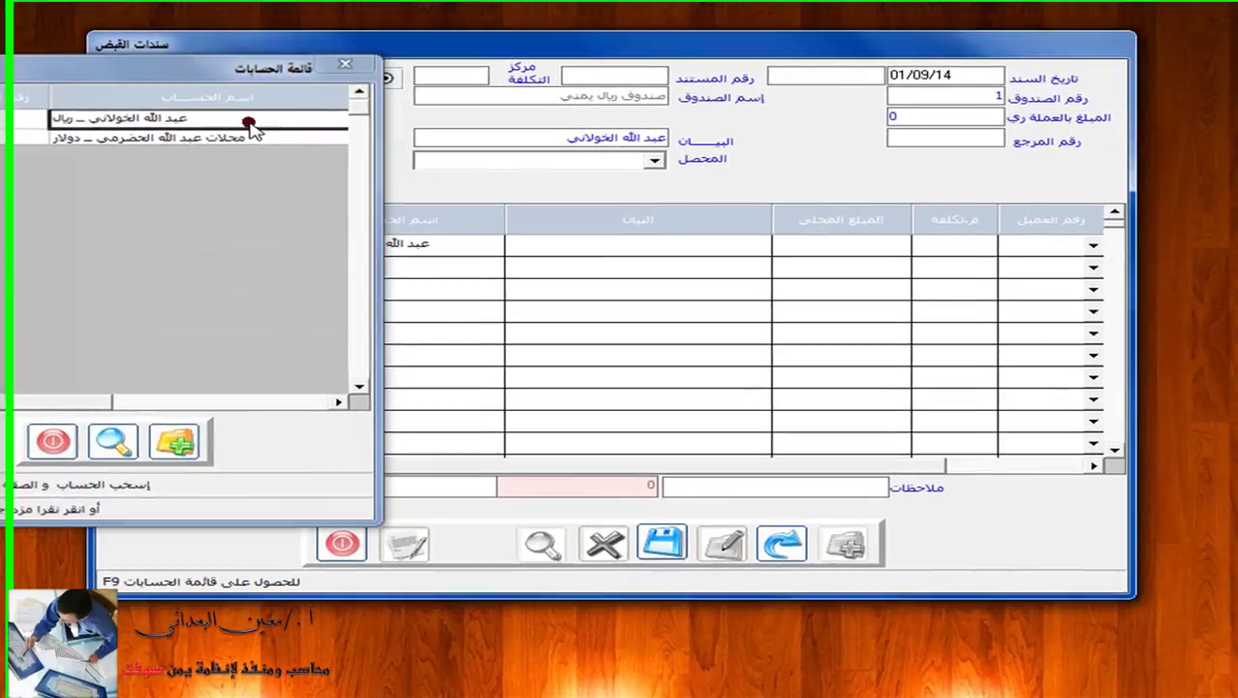
double_click(373, 148)
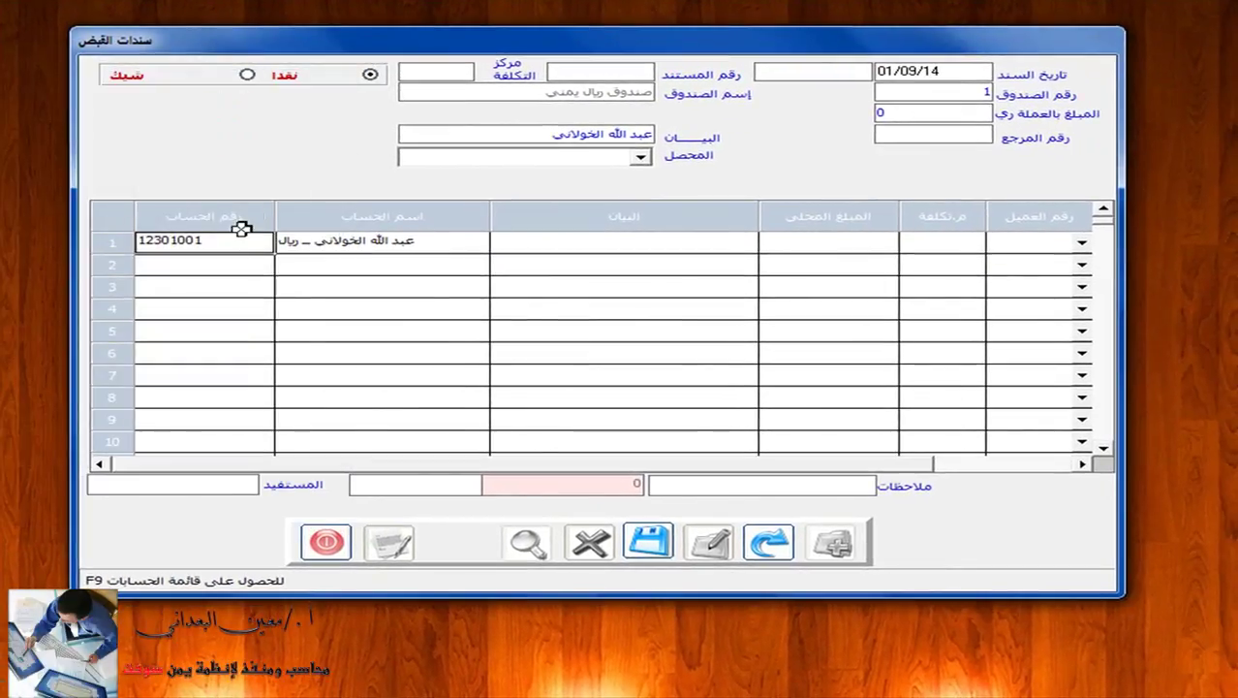
left_click(214, 243)
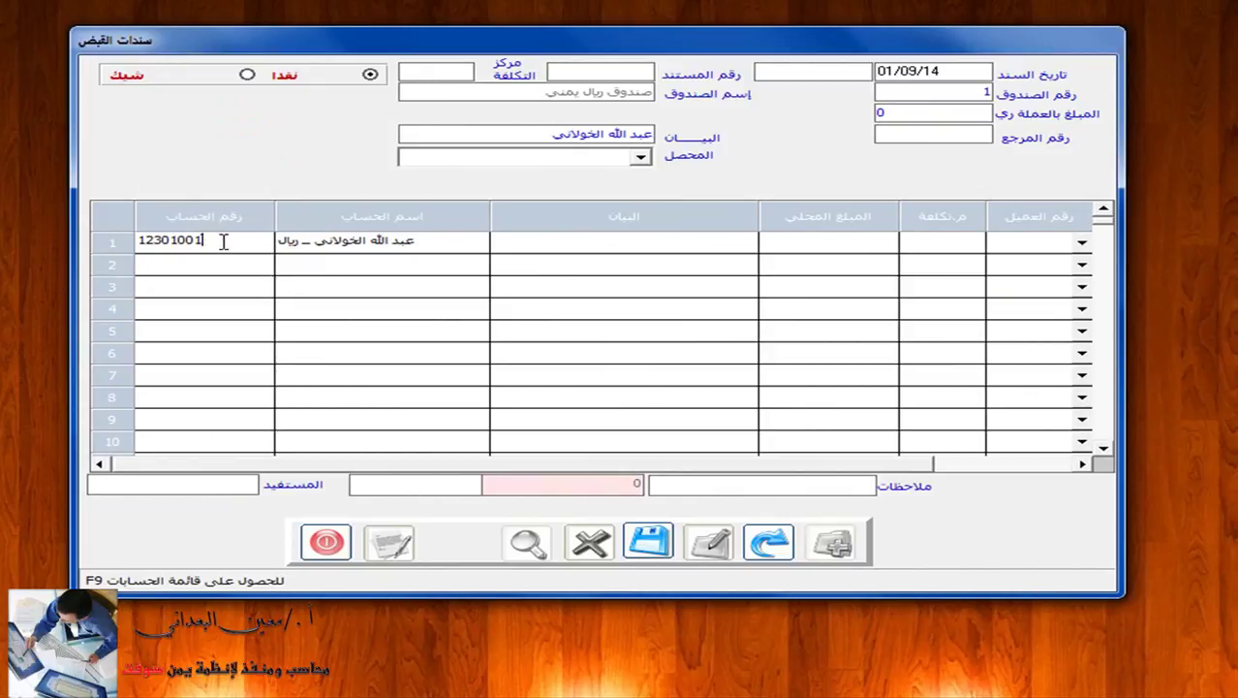
key("Return")
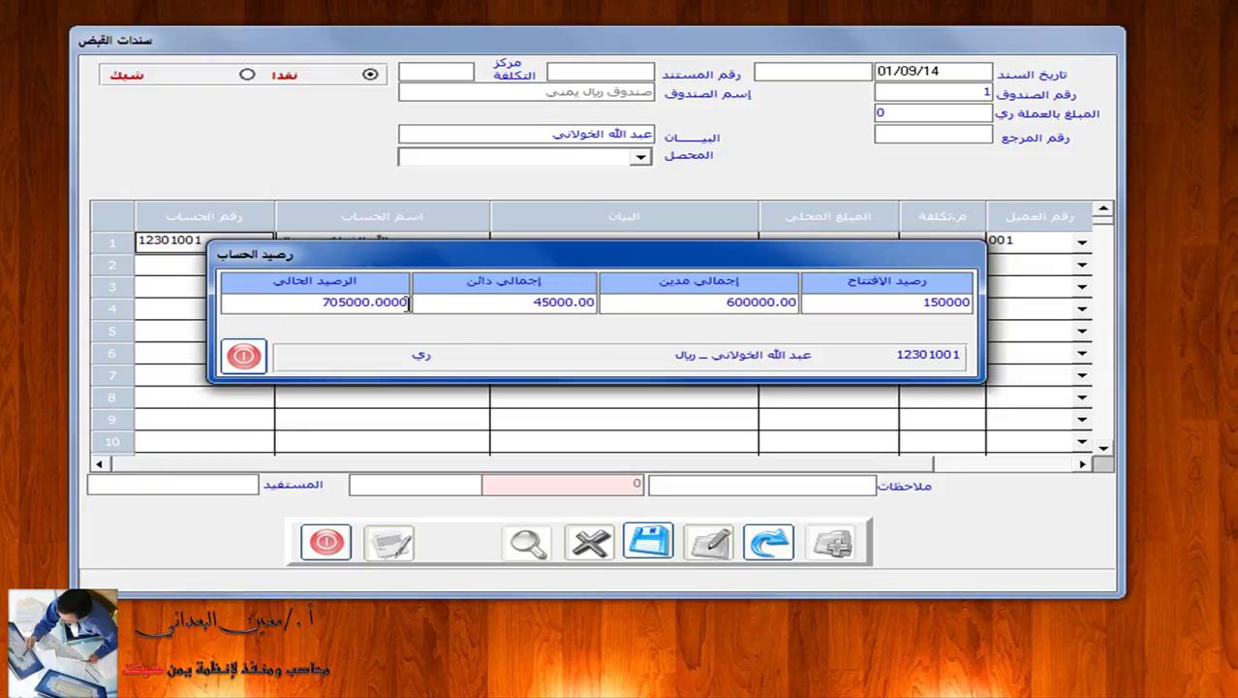
Recheck line 1's account balance, dismiss the balance window, and exit the receipt voucher form.
left_click_drag(349, 264, 355, 320)
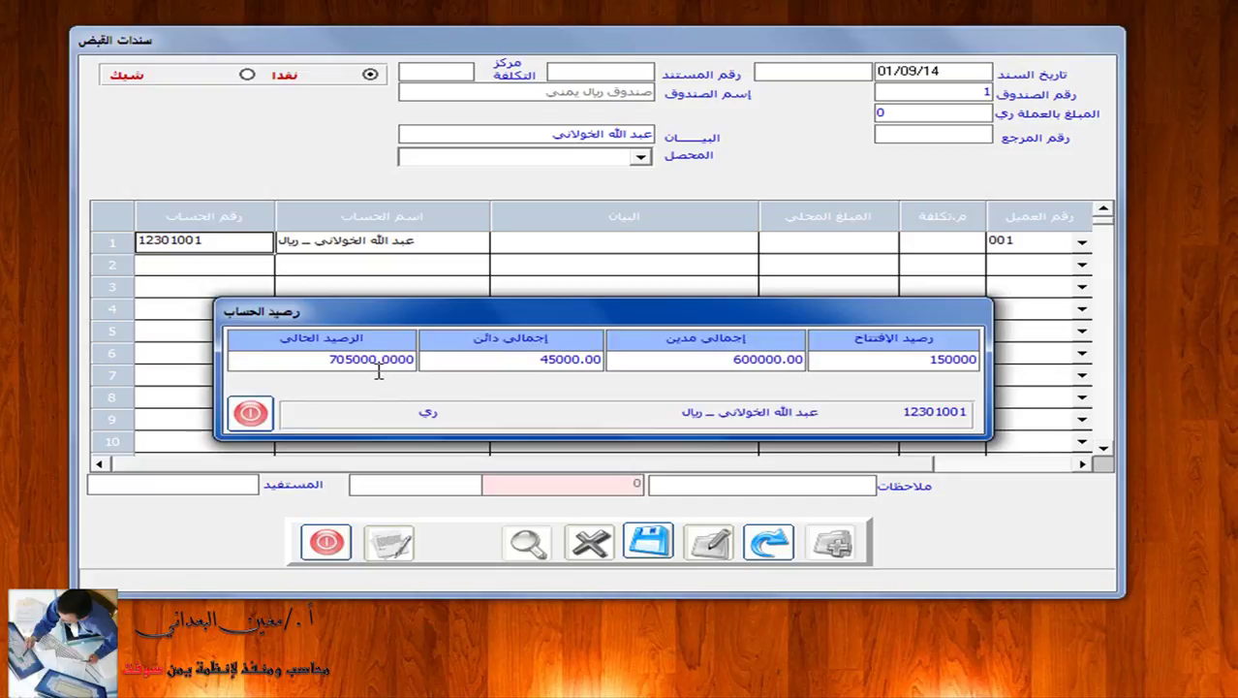
left_click(250, 413)
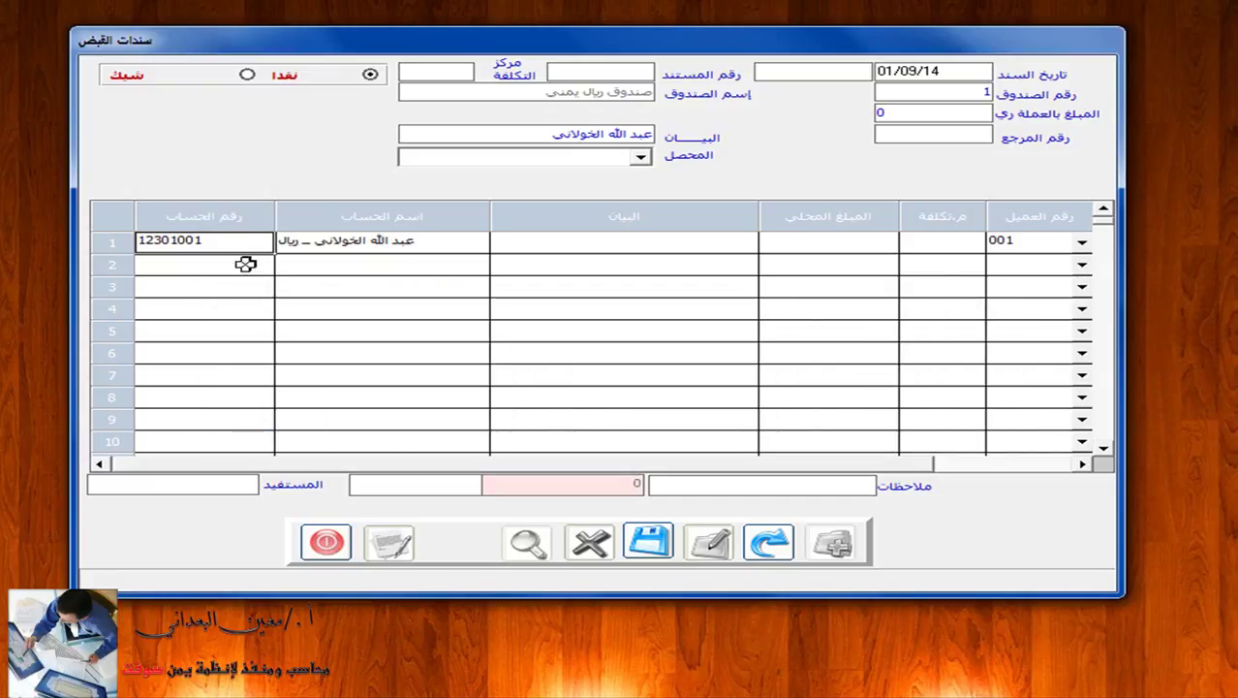
left_click(246, 243)
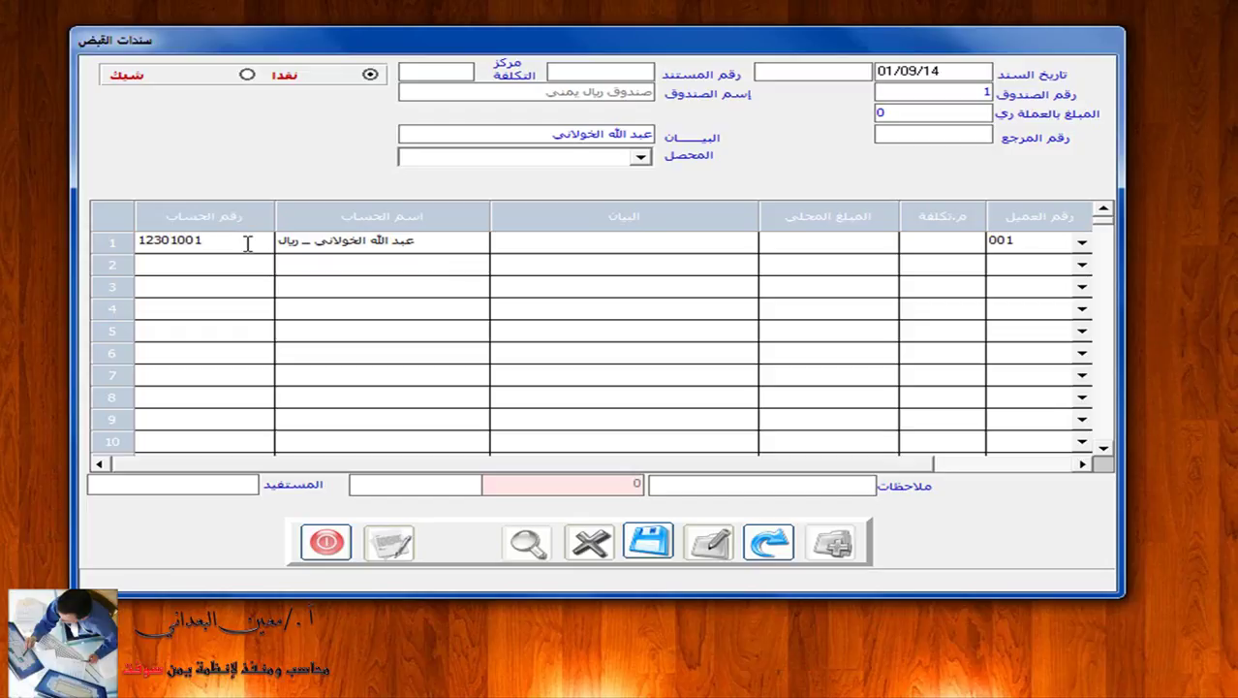
key("Return")
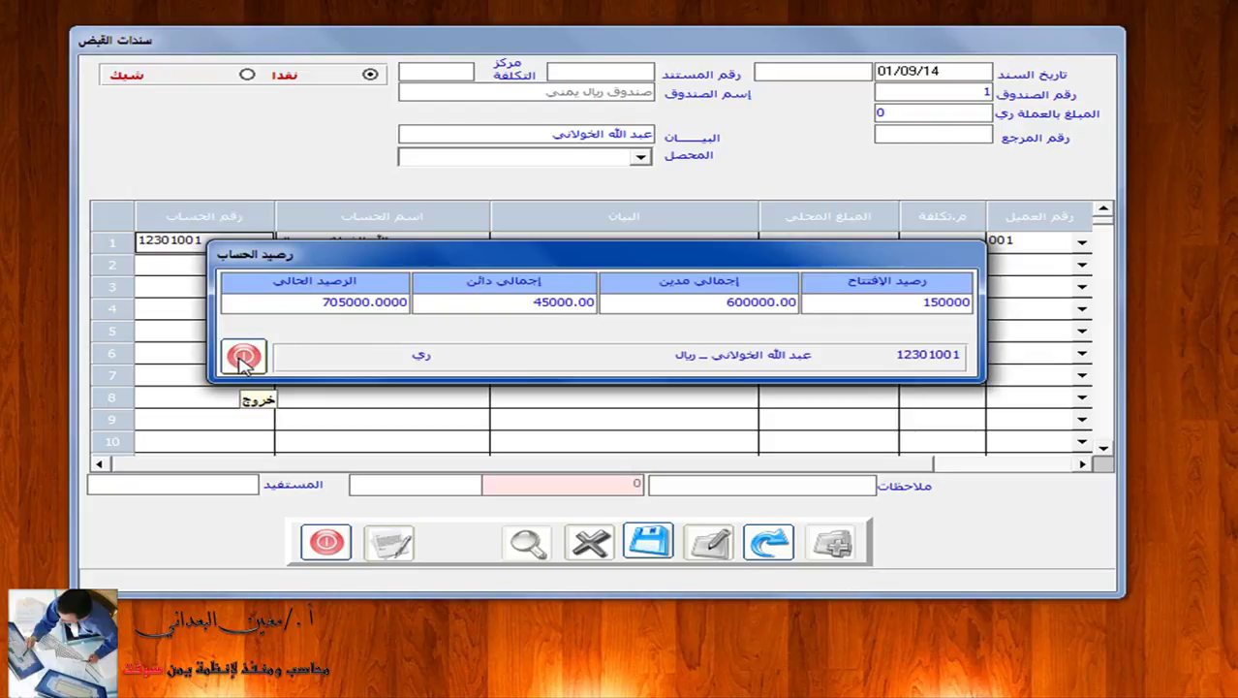
left_click(244, 359)
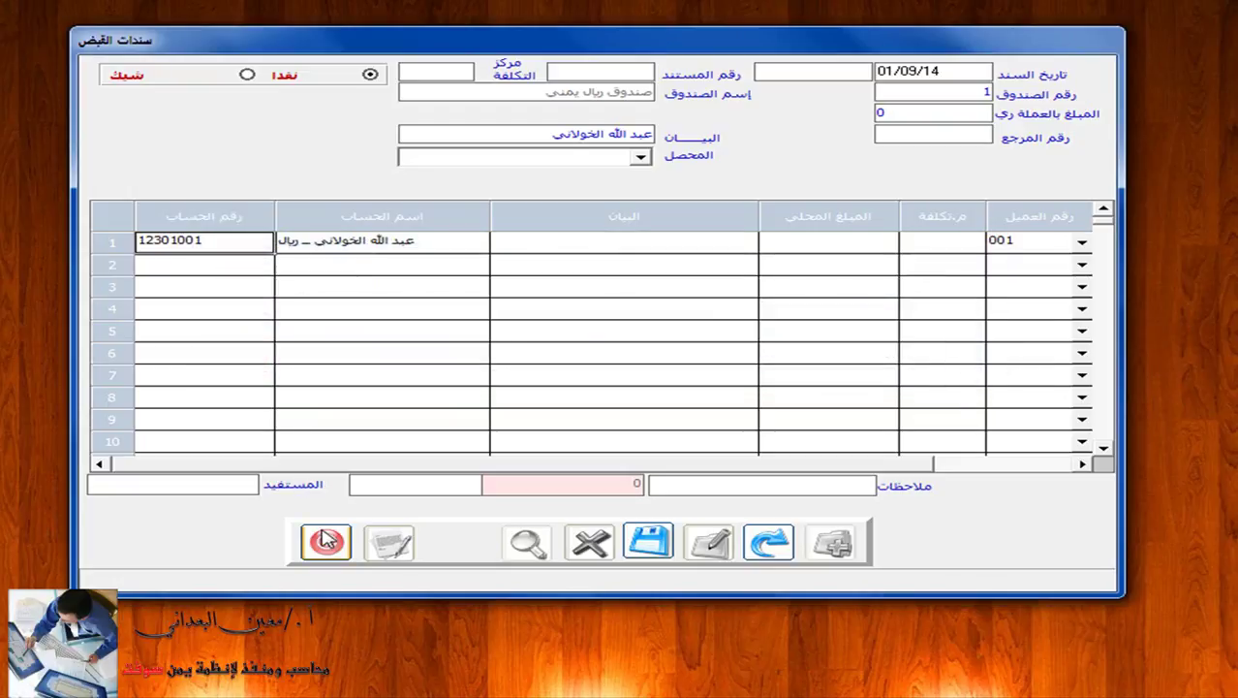
left_click(326, 540)
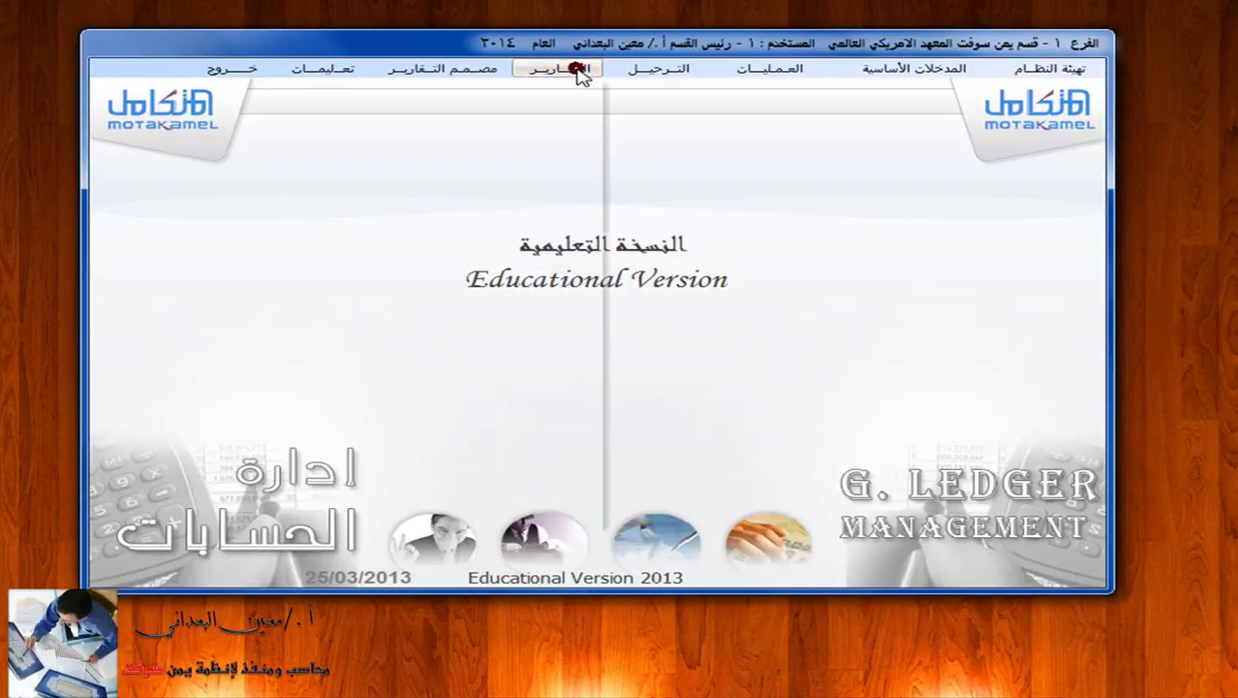
Preview the customer's sub-account statement for 01/01/14–01/09/14, confirming 705,000.00, then close it.
left_click(560, 68)
left_click(565, 280)
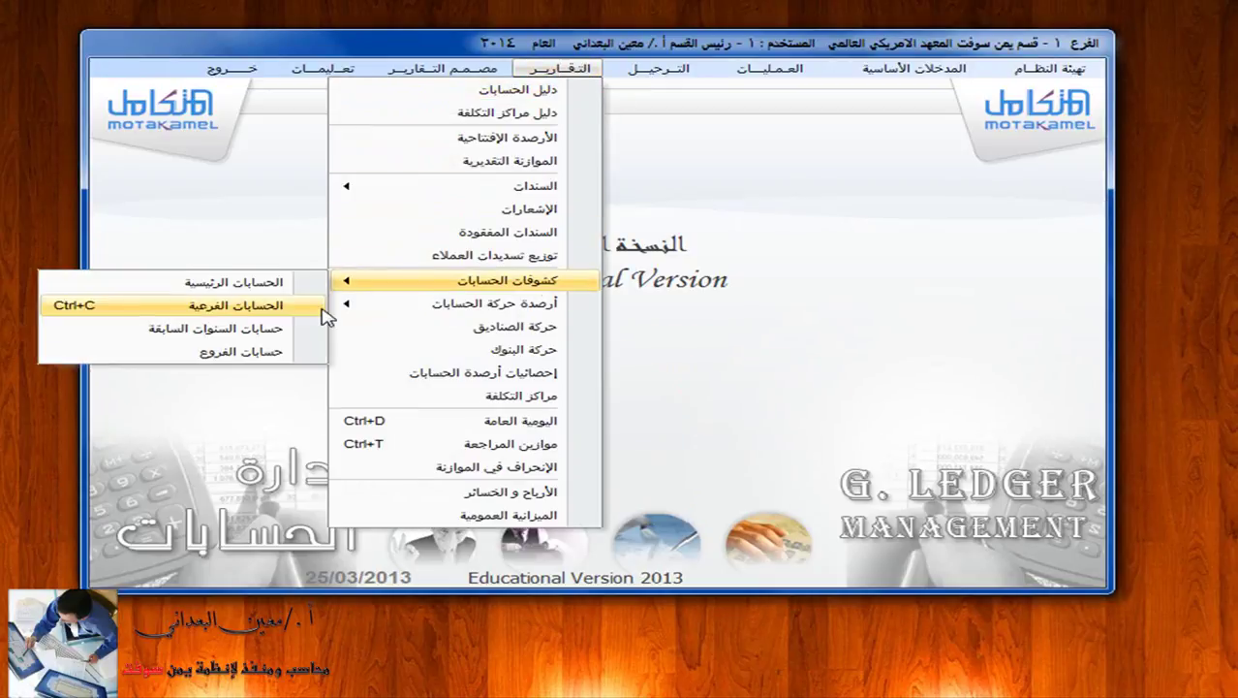
left_click(312, 308)
left_click(713, 118)
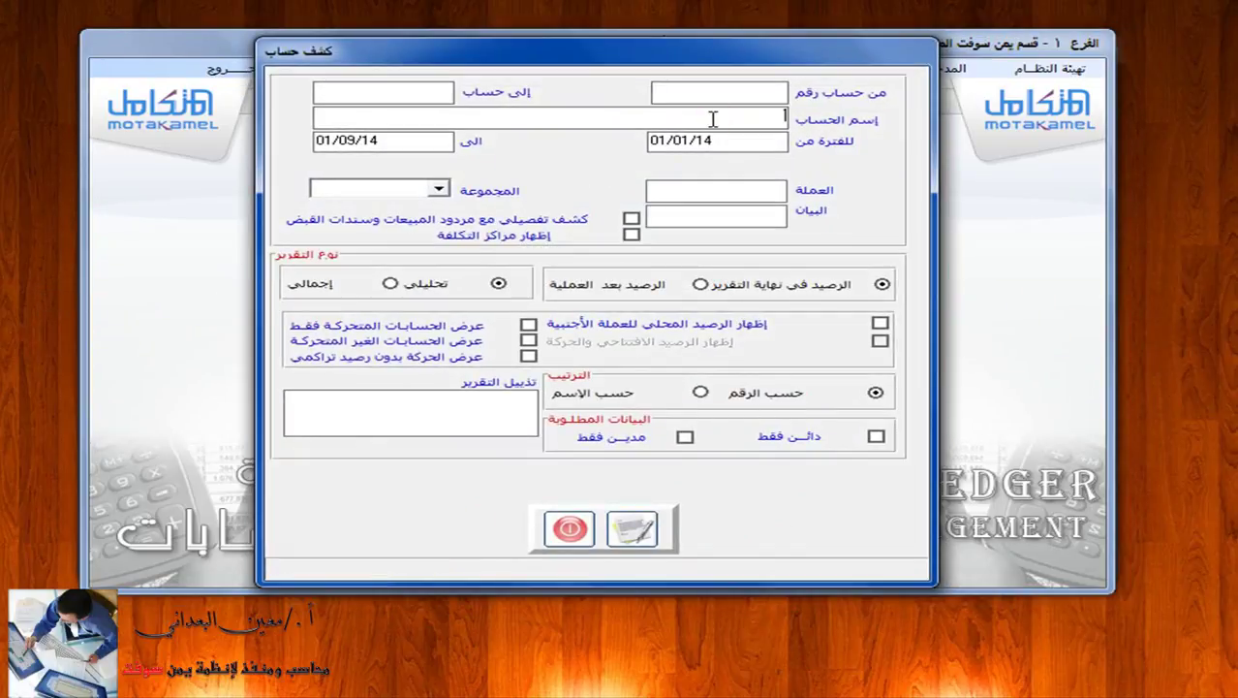
key("Return")
left_click_drag(691, 157, 629, 166)
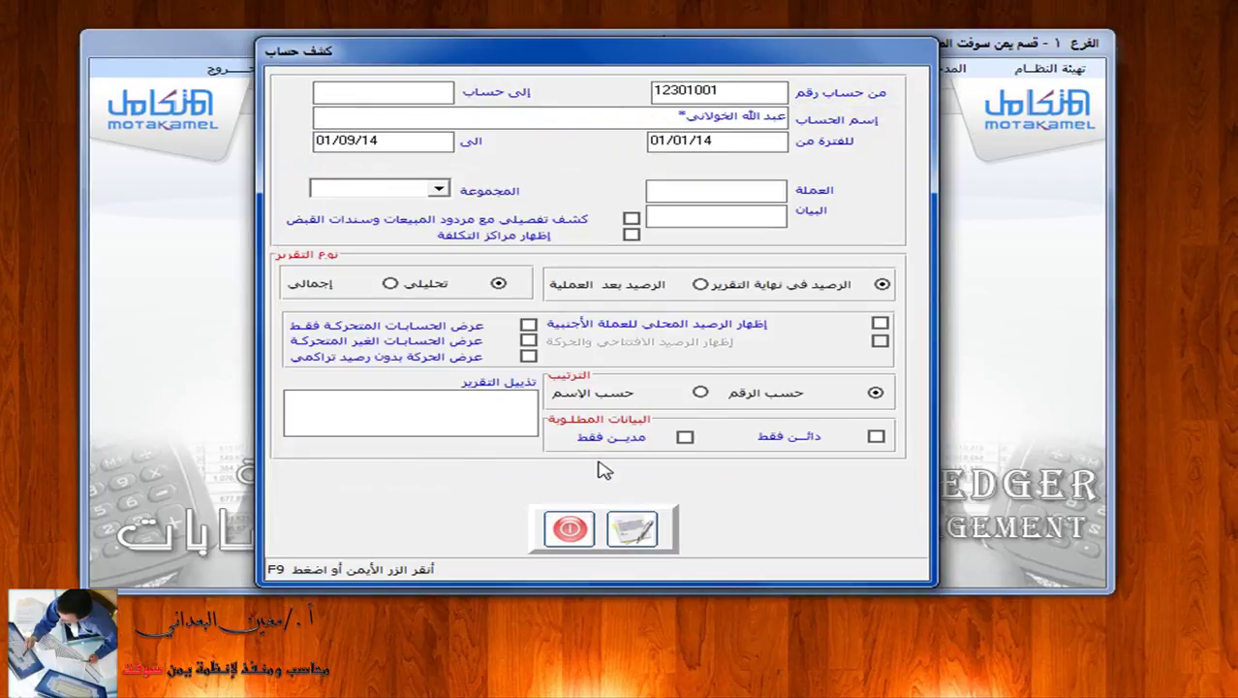
left_click(632, 528)
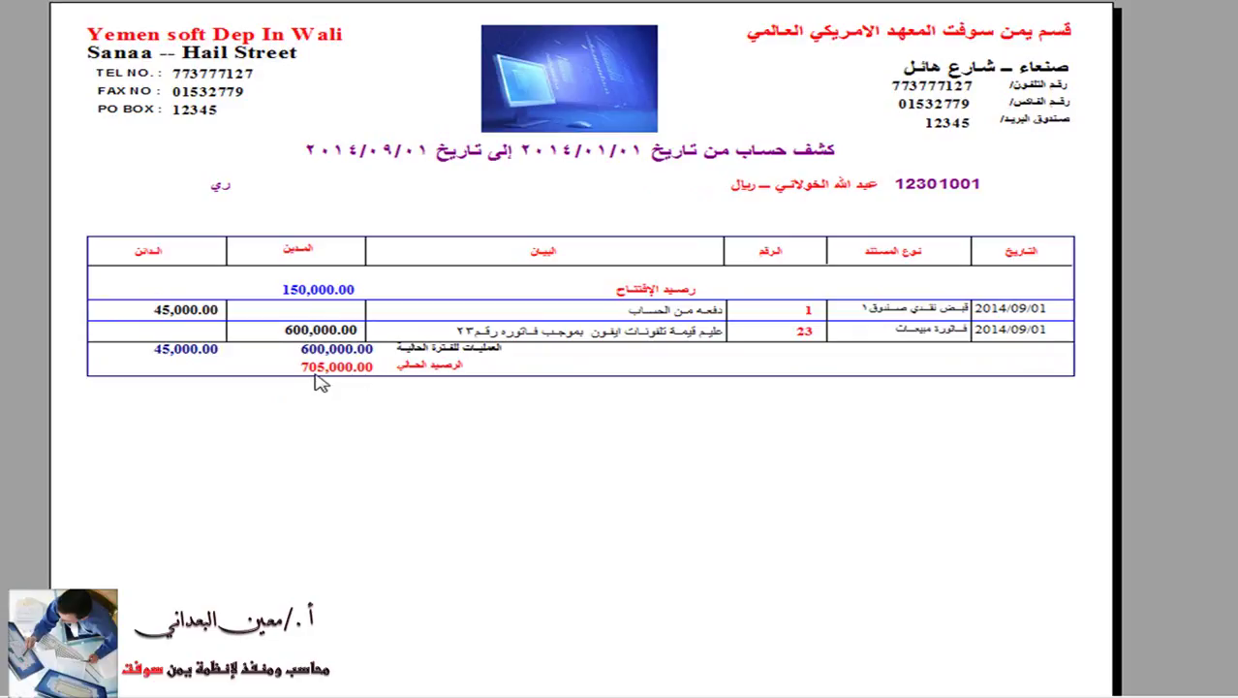
key("Escape")
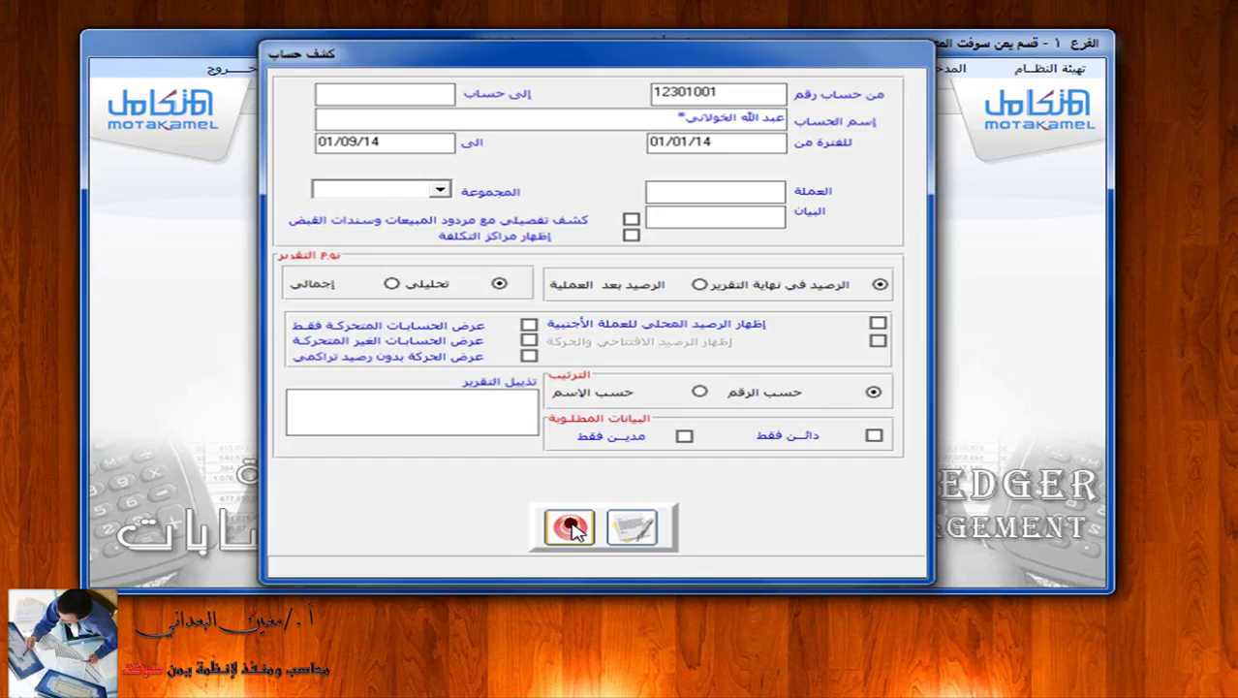
left_click(570, 528)
Open the receipt vouchers form, then go back to MotaKamel's main module menu.
left_click(765, 69)
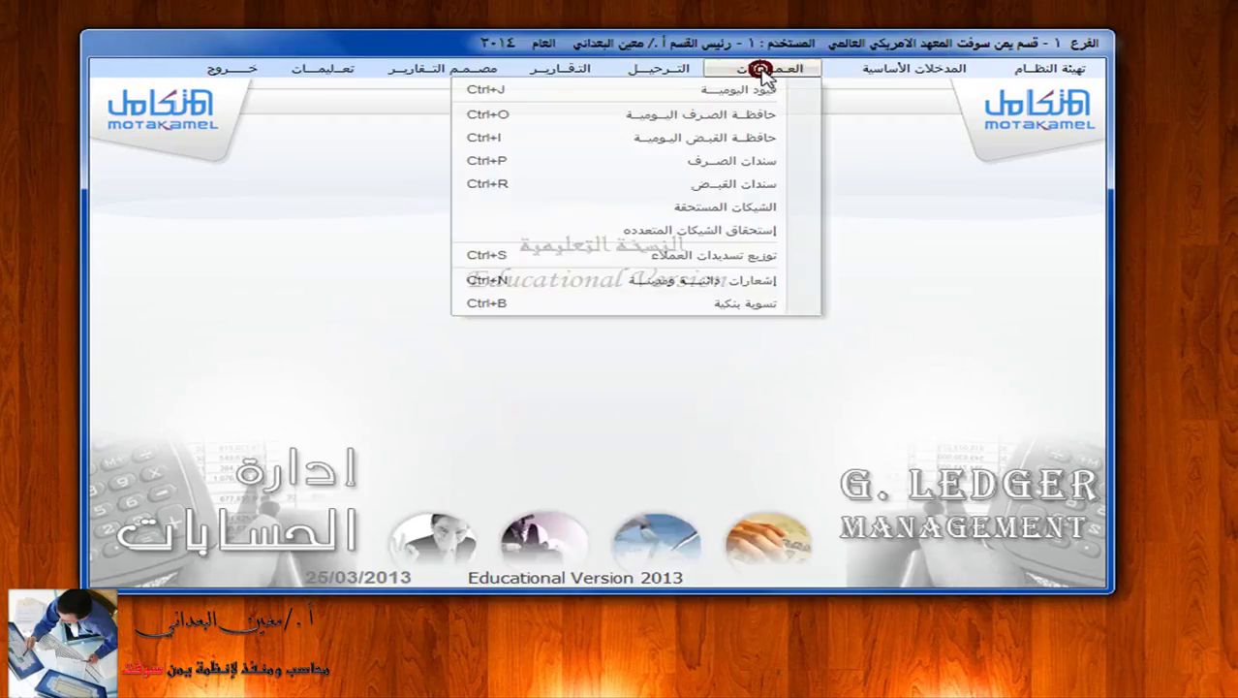
left_click(744, 186)
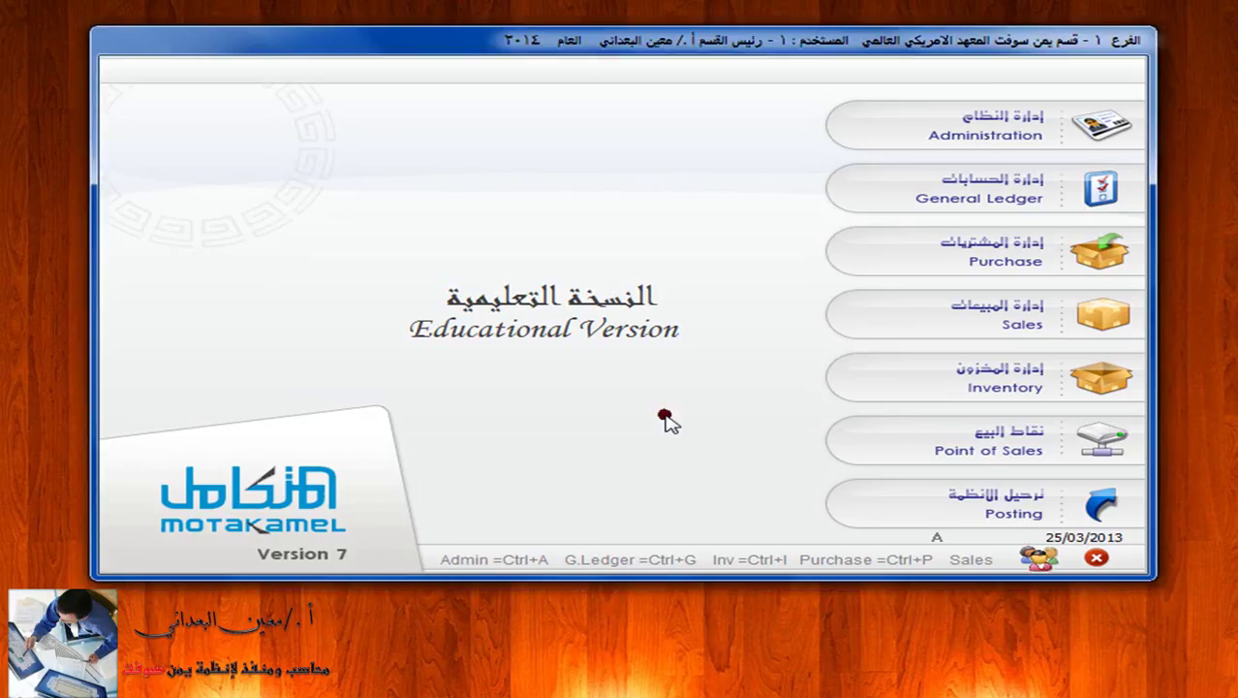
left_click(665, 419)
Enter the General Ledger module and open the receipt vouchers form.
left_click(1108, 199)
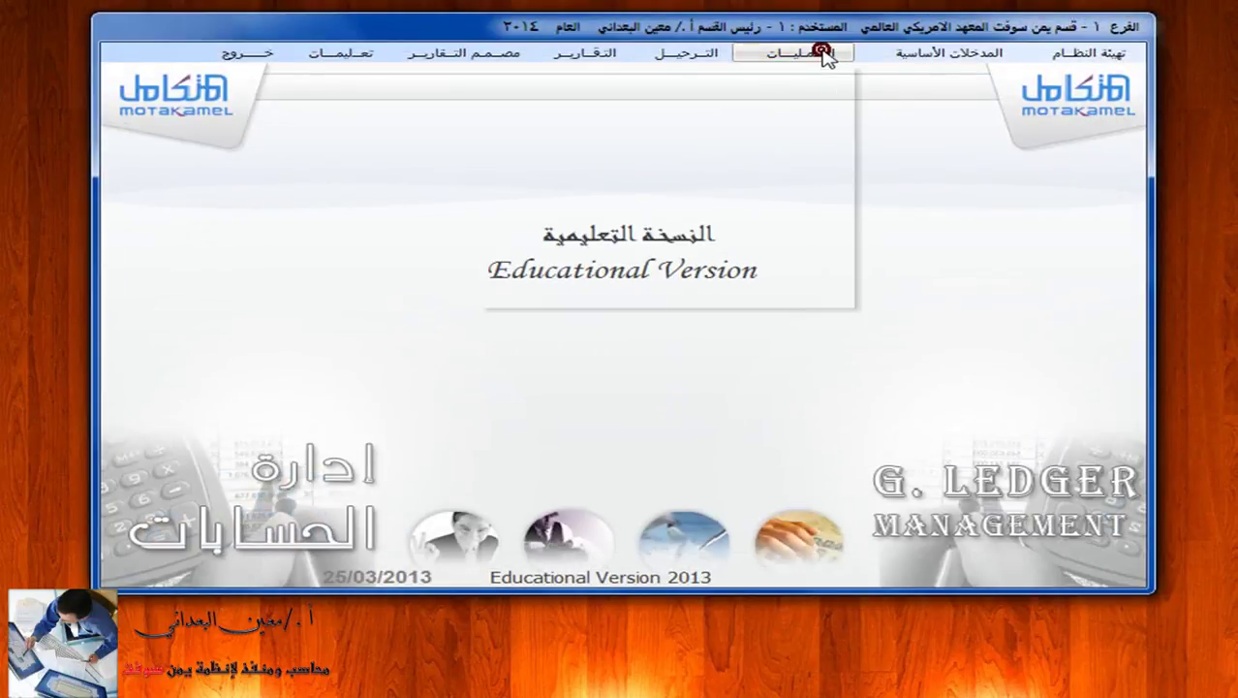
left_click(814, 55)
left_click(819, 175)
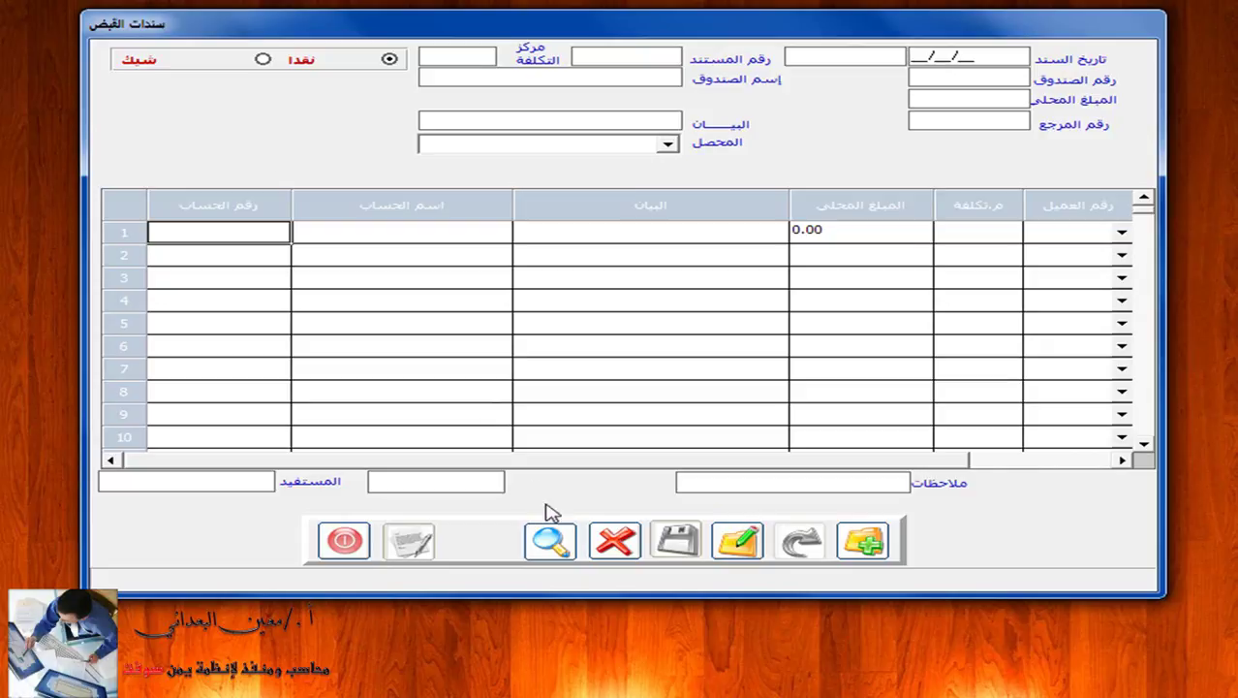
Start a voucher search with cash box 1, the Yemeni riyal box, selected.
left_click(550, 538)
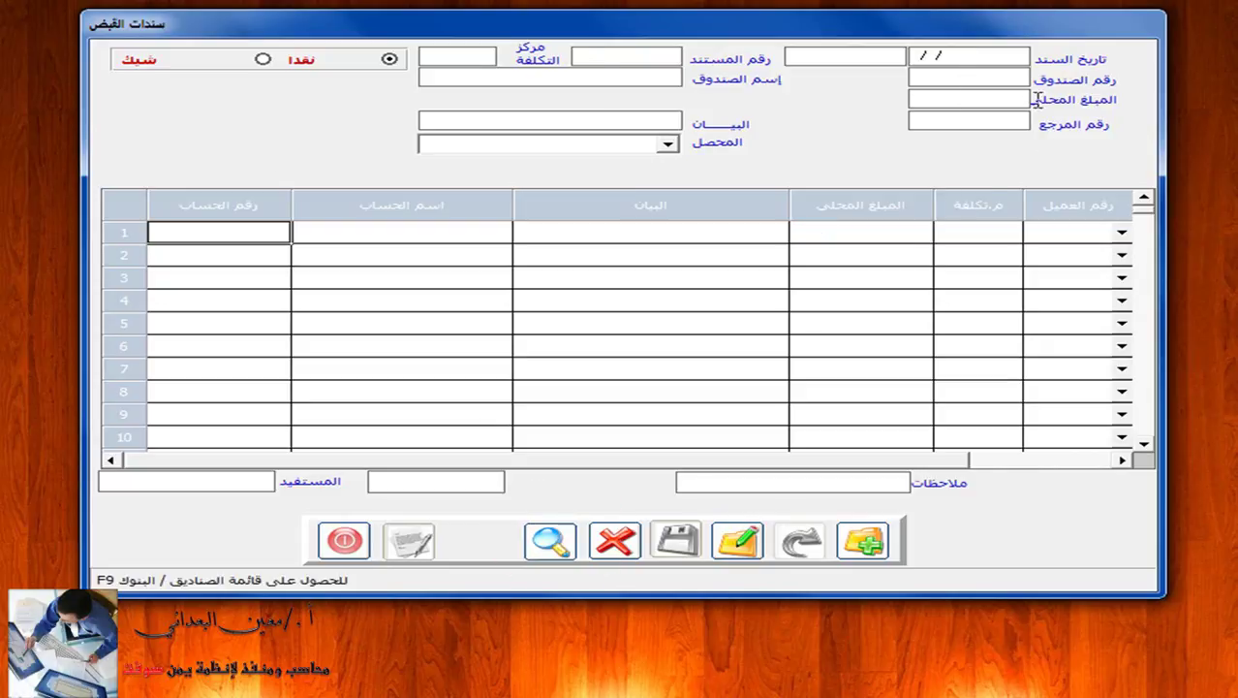
left_click(1014, 77)
key("F9")
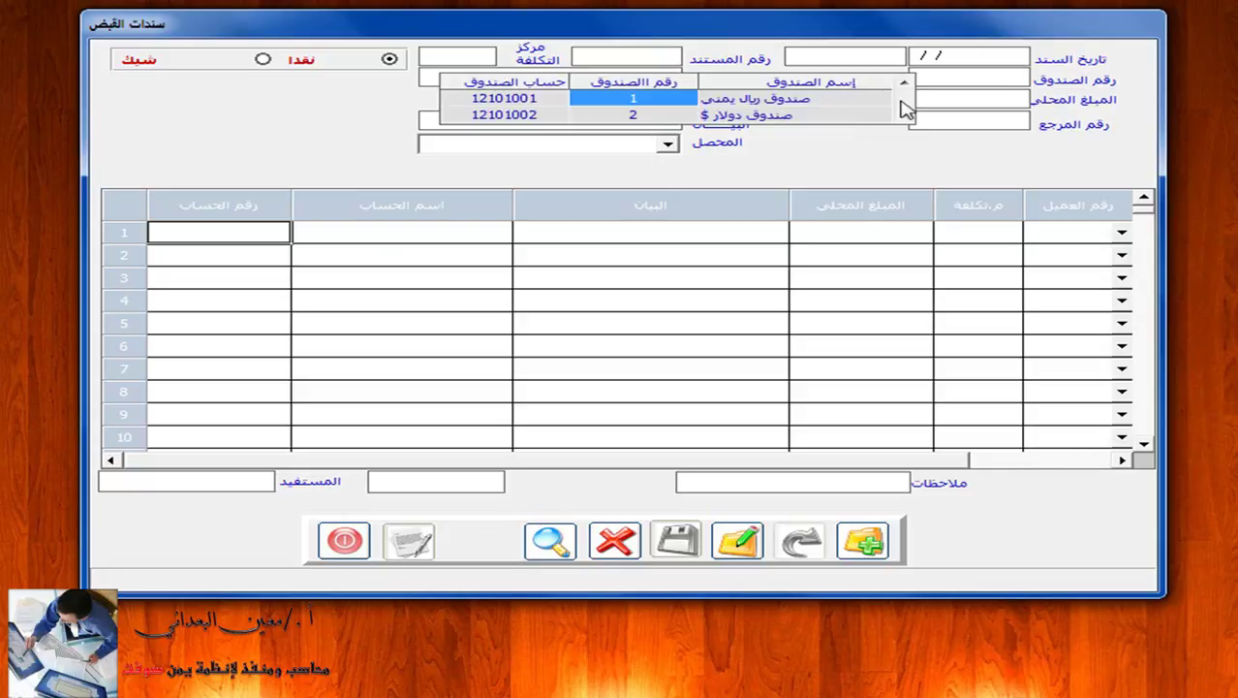
left_click(841, 107)
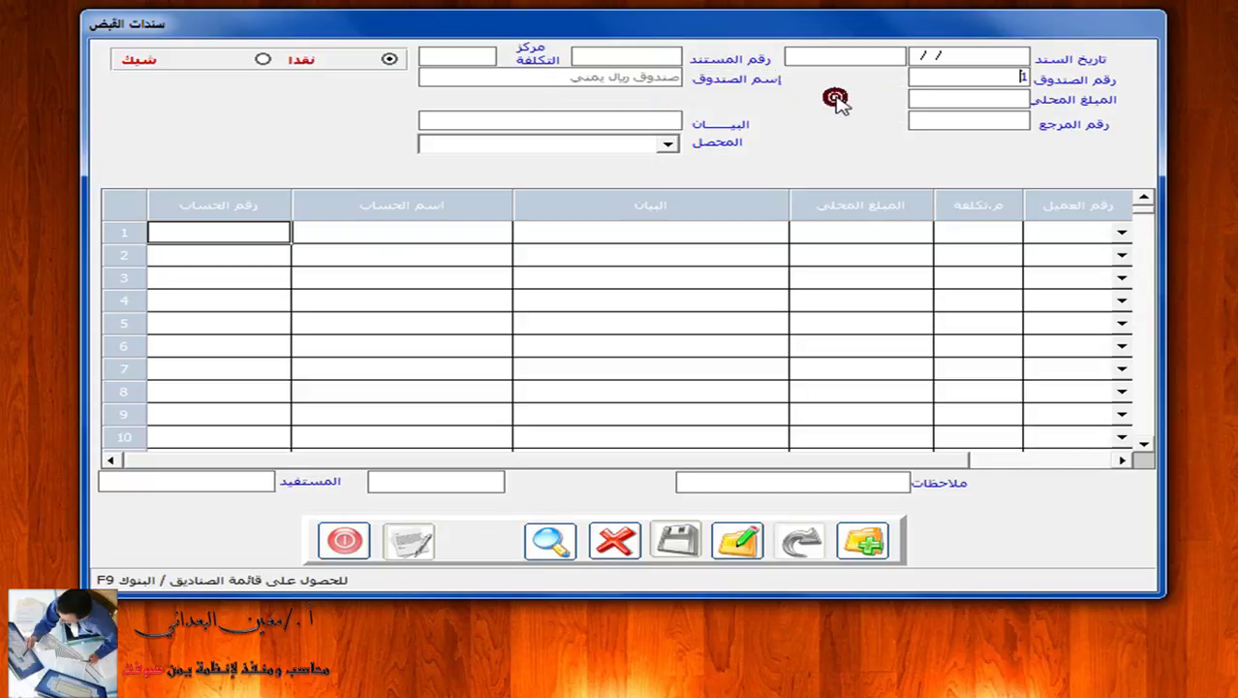
left_click(659, 56)
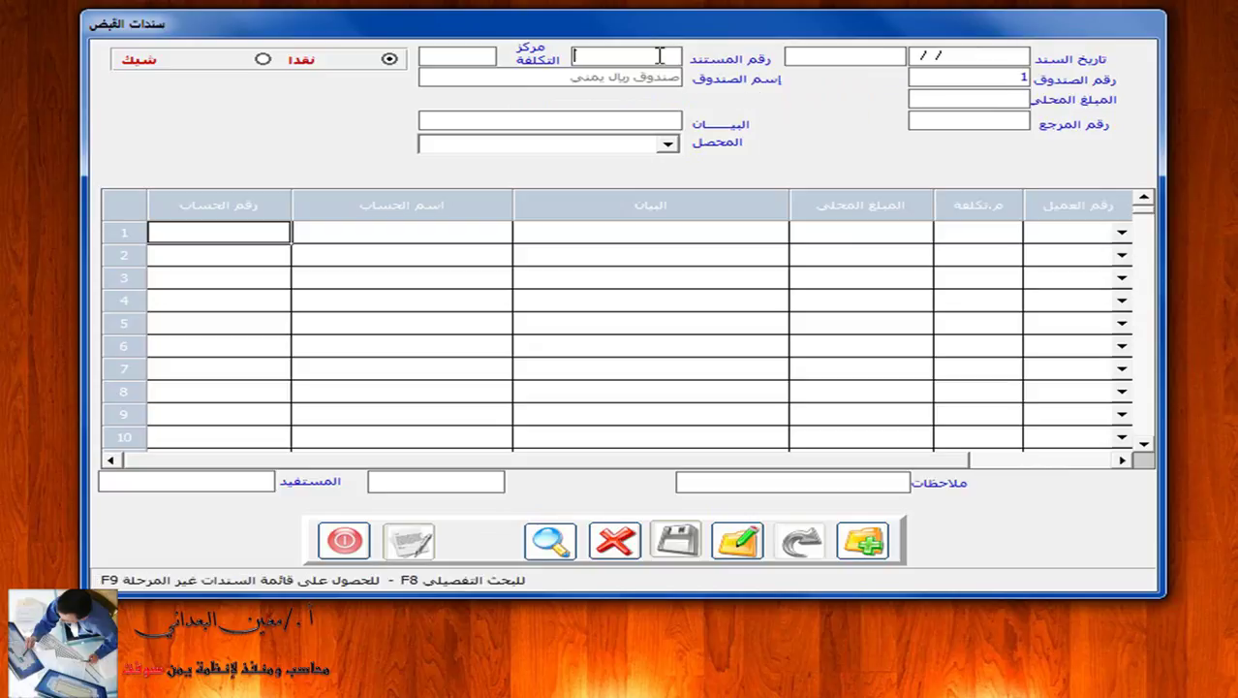
left_click(658, 56)
Search posted cash vouchers, listing 45,000, 500, 3,500,000 and 2,900 dated 01/09/14.
key("F8")
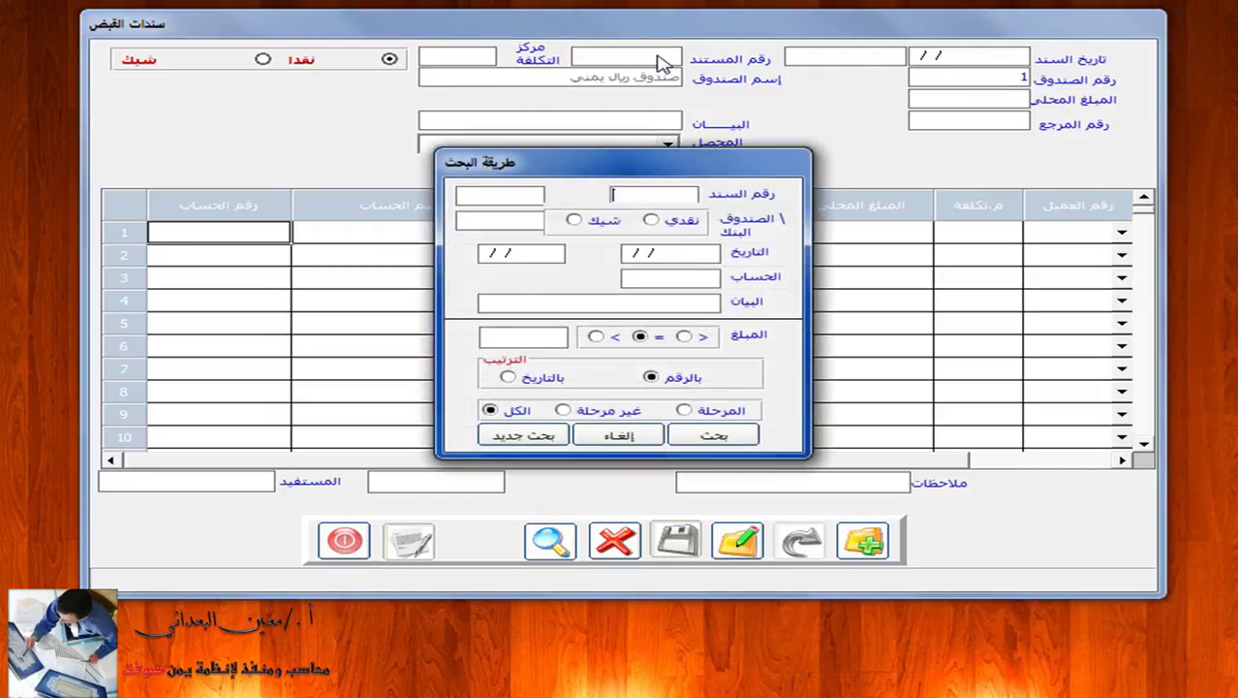
left_click(655, 219)
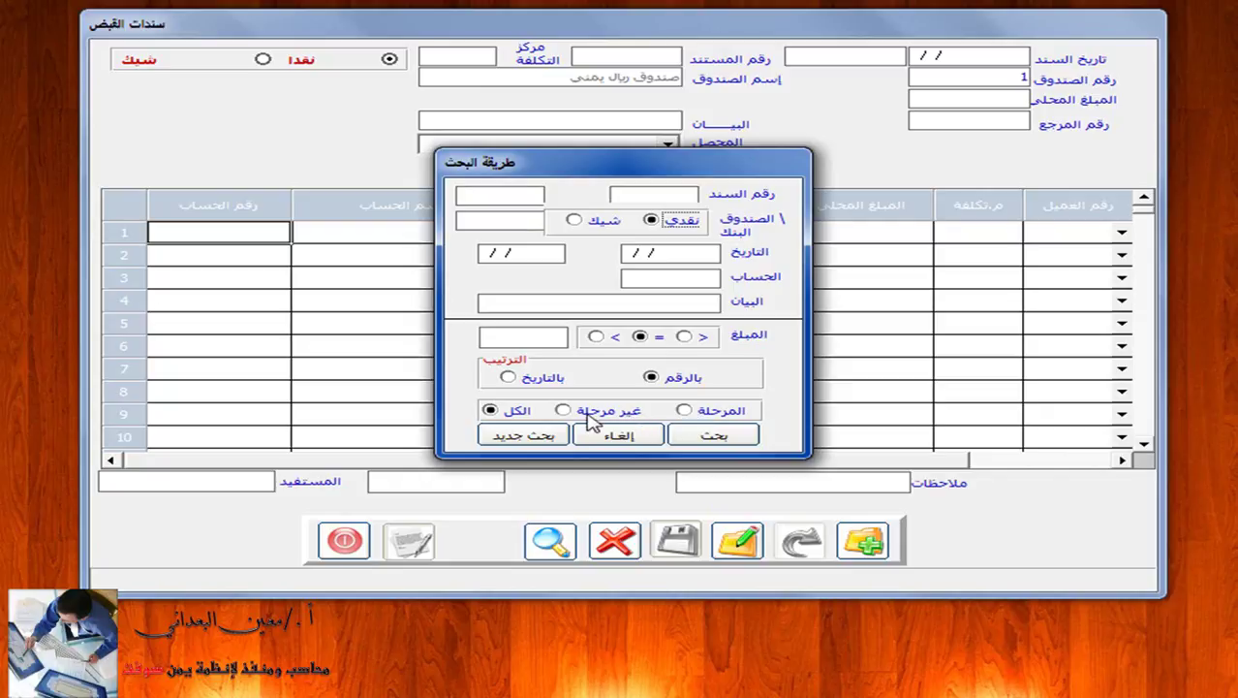
left_click(684, 410)
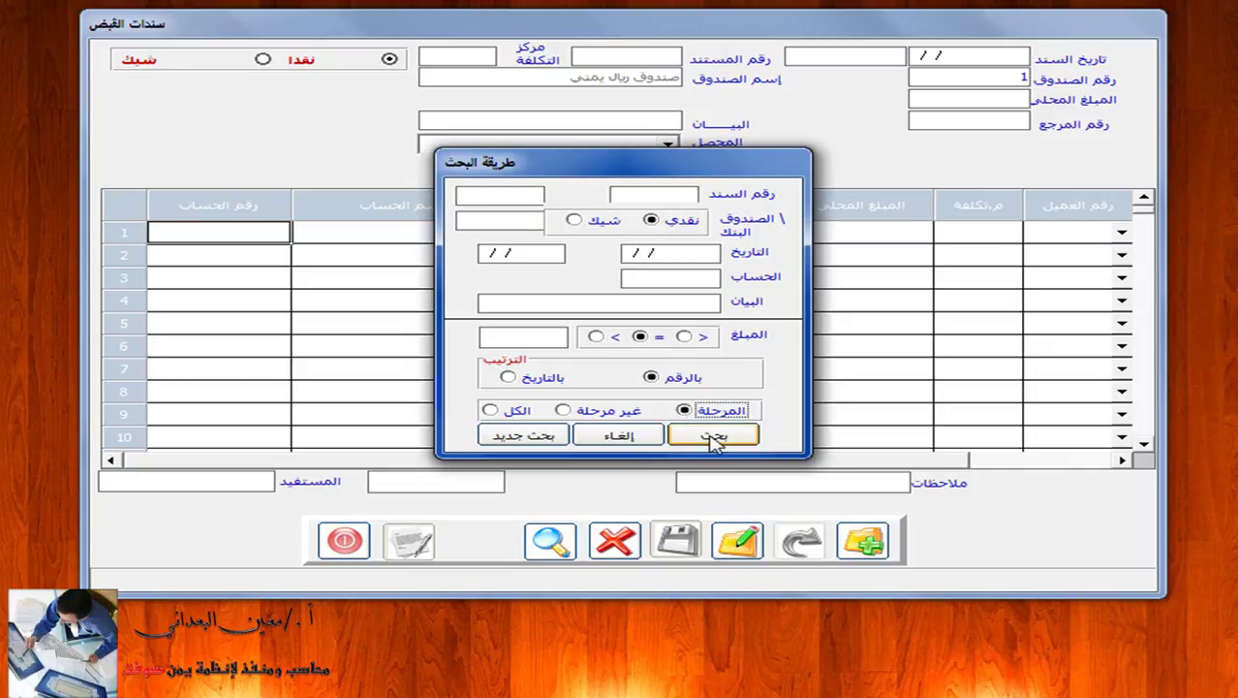
left_click(715, 437)
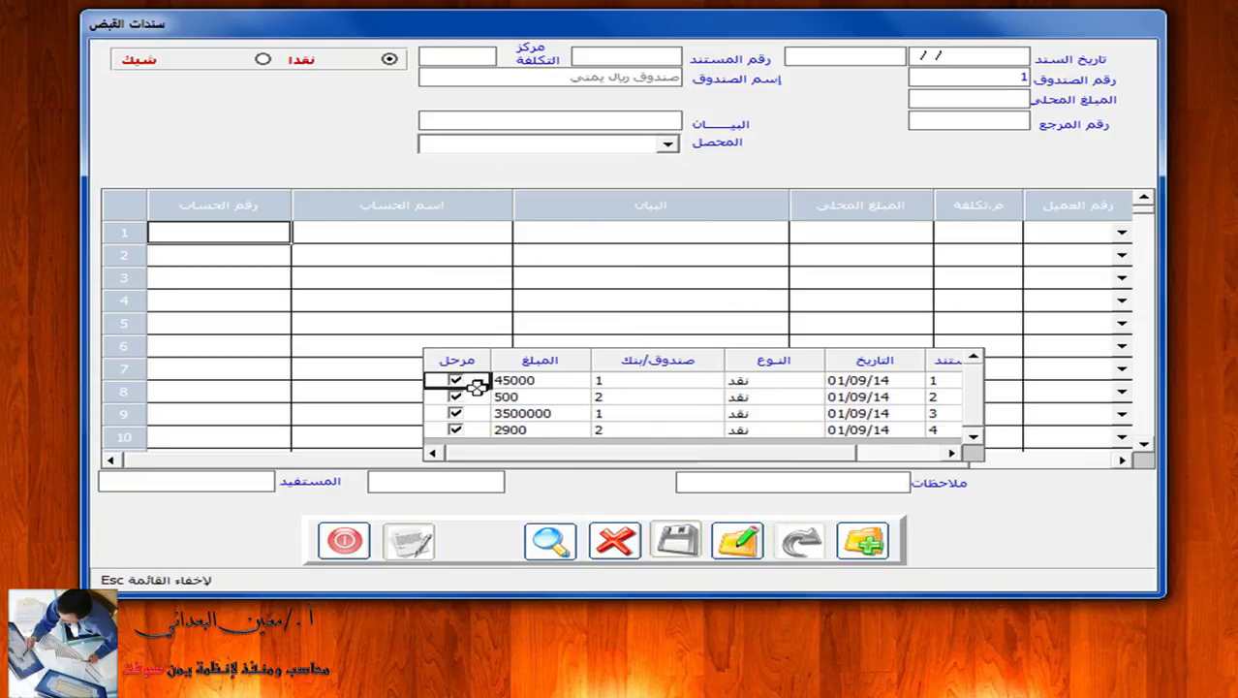
Try editing the posted 45,000 voucher and acknowledge the posted-document warning.
left_click(557, 382)
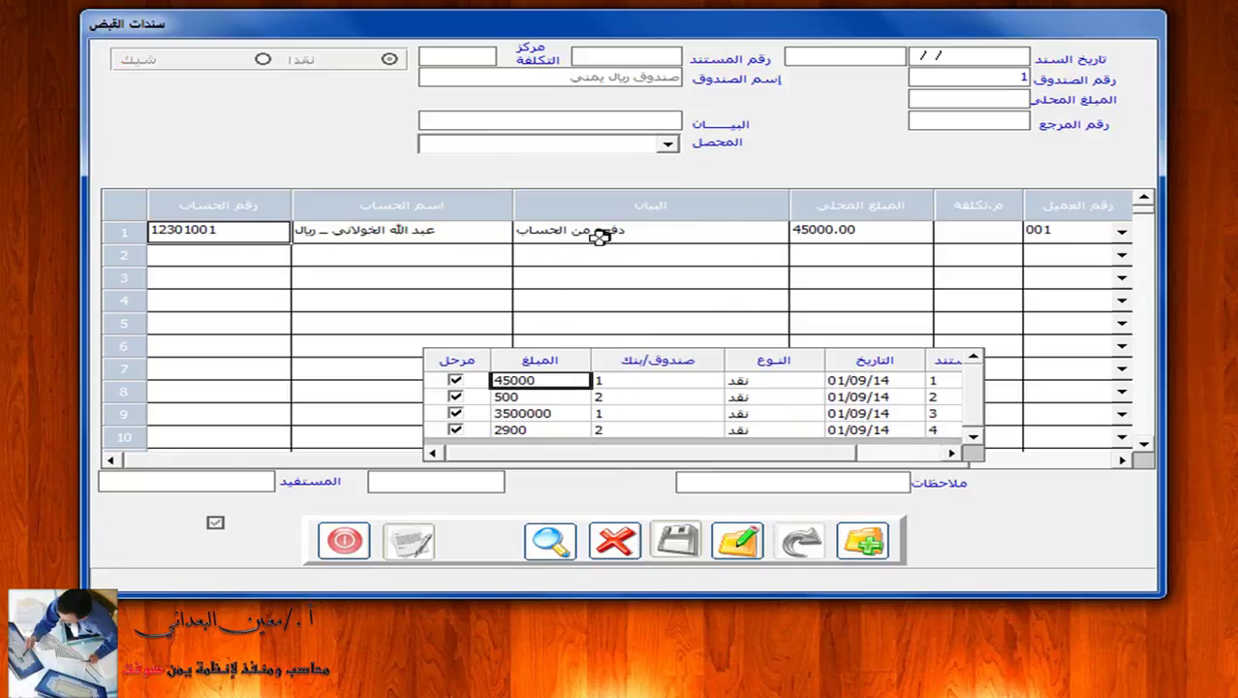
left_click(738, 541)
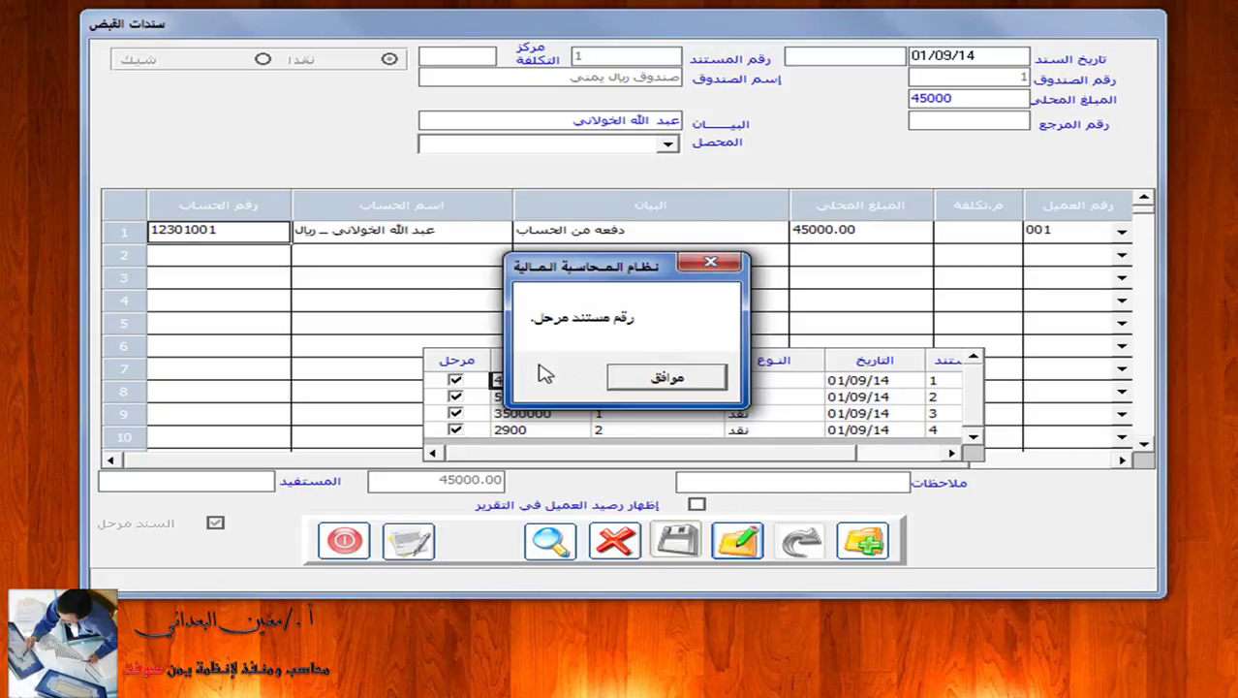
left_click(642, 376)
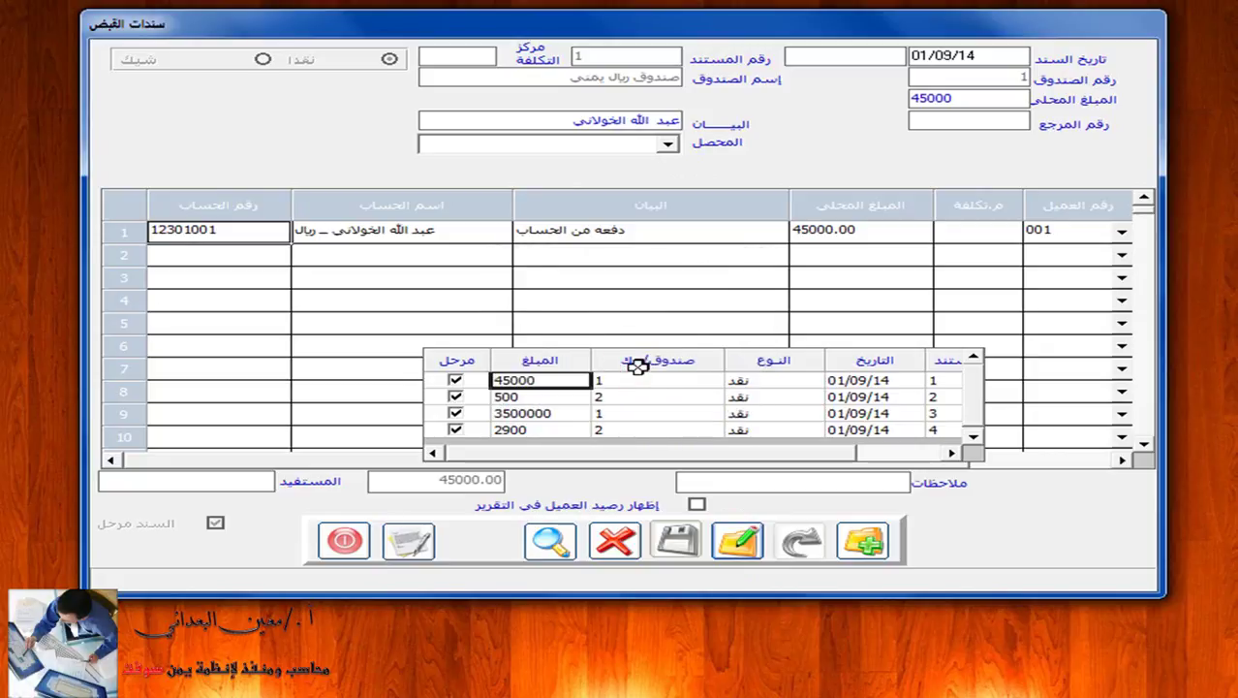
Start a fresh voucher search with the cash box number cleared.
left_click(550, 540)
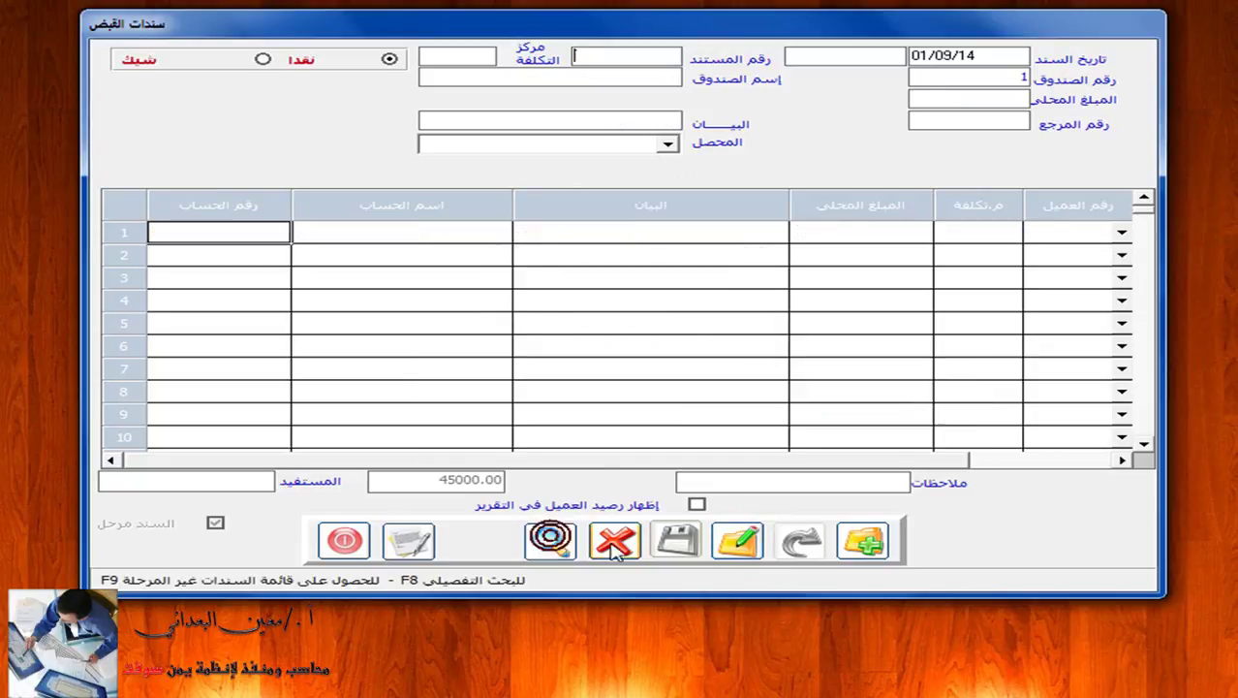
left_click(974, 76)
key("BackSpace")
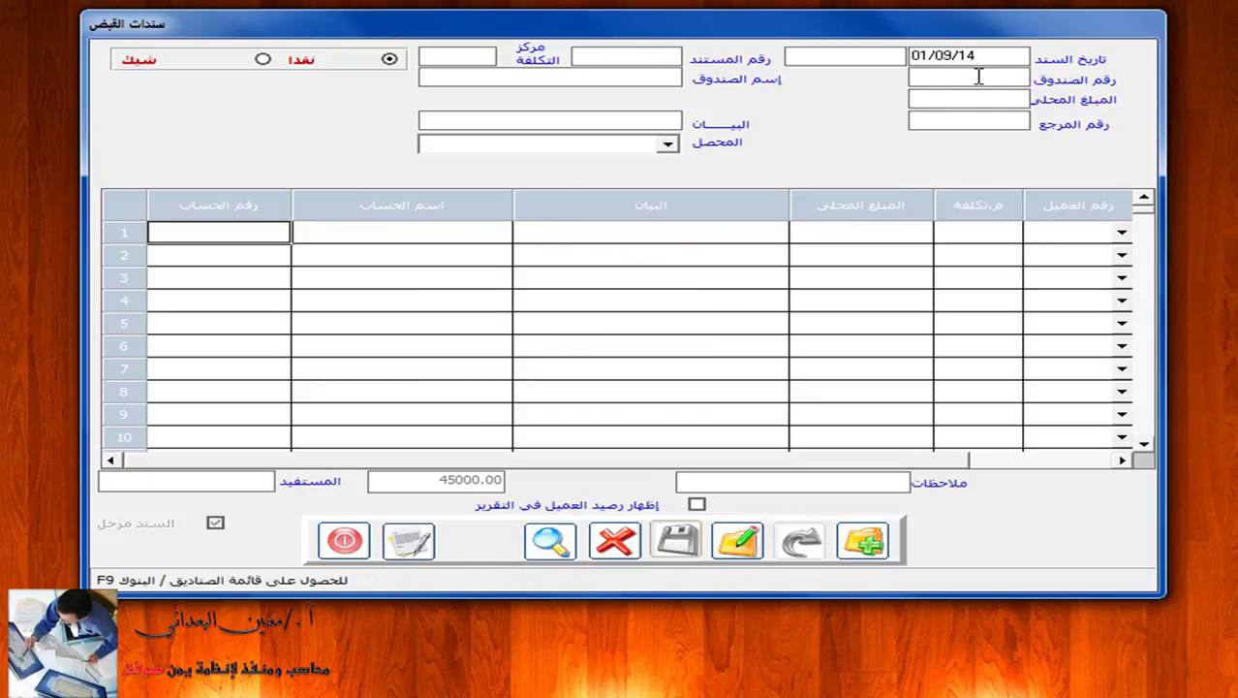
key("F9")
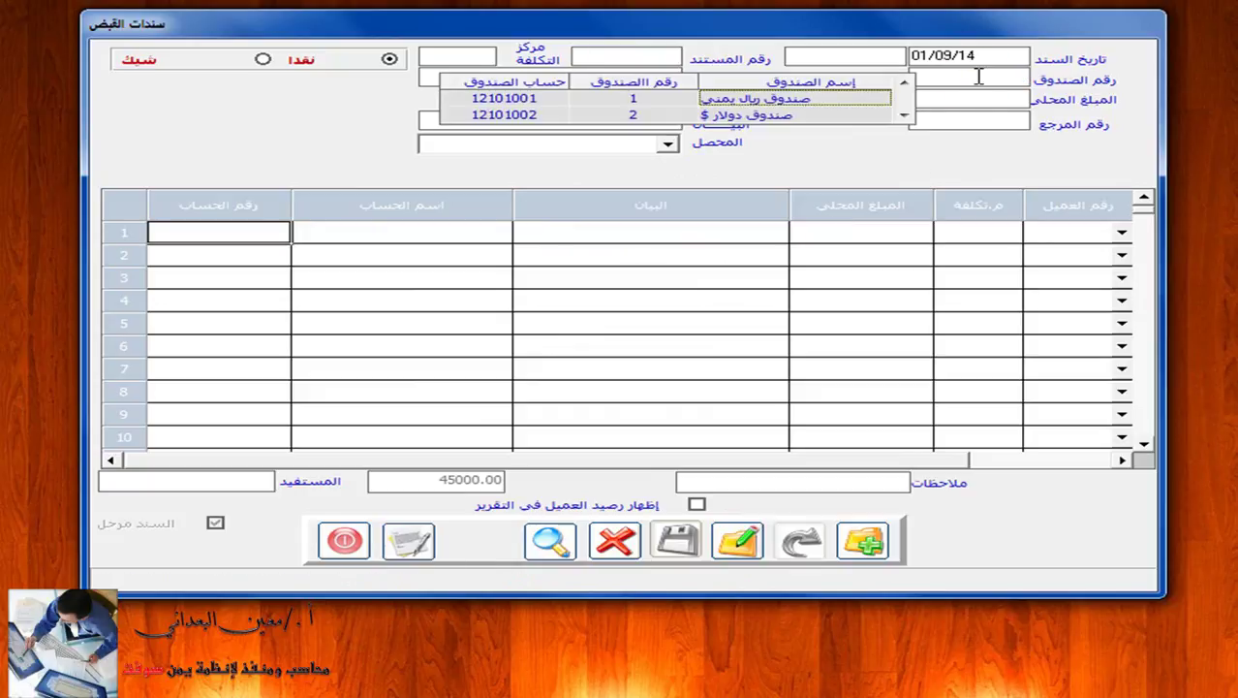
Search the dollar cash box (box 2) for unposted cash vouchers.
left_click(833, 115)
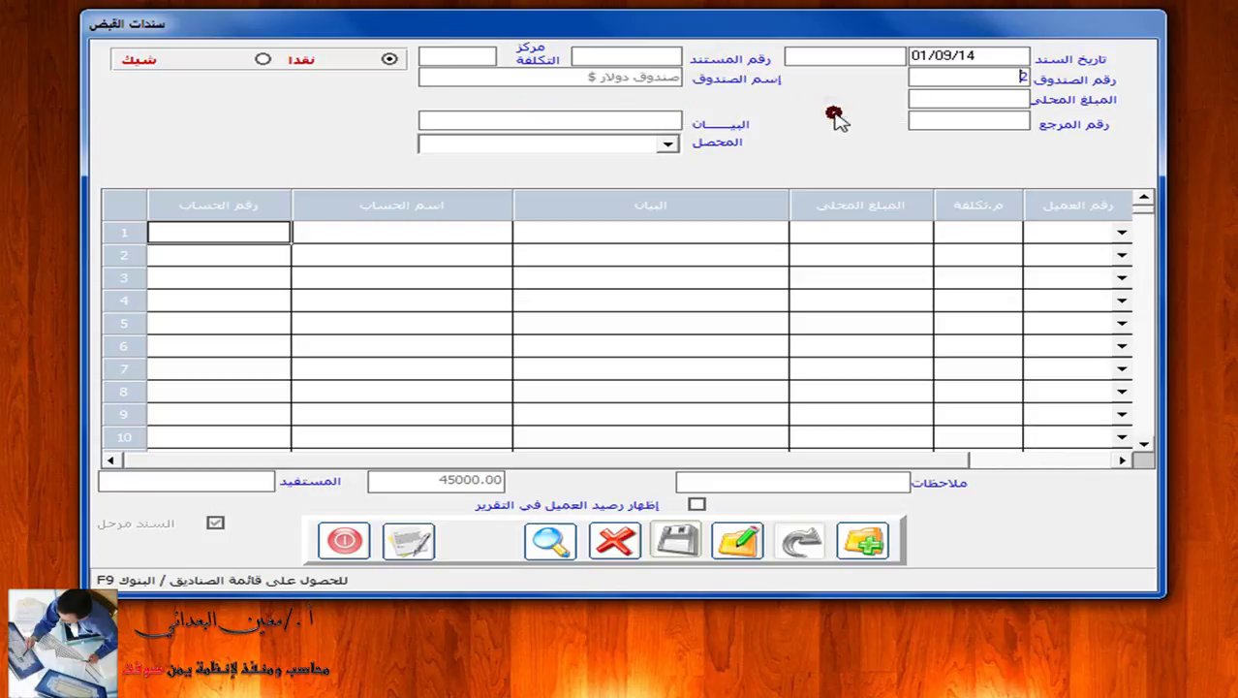
left_click(657, 56)
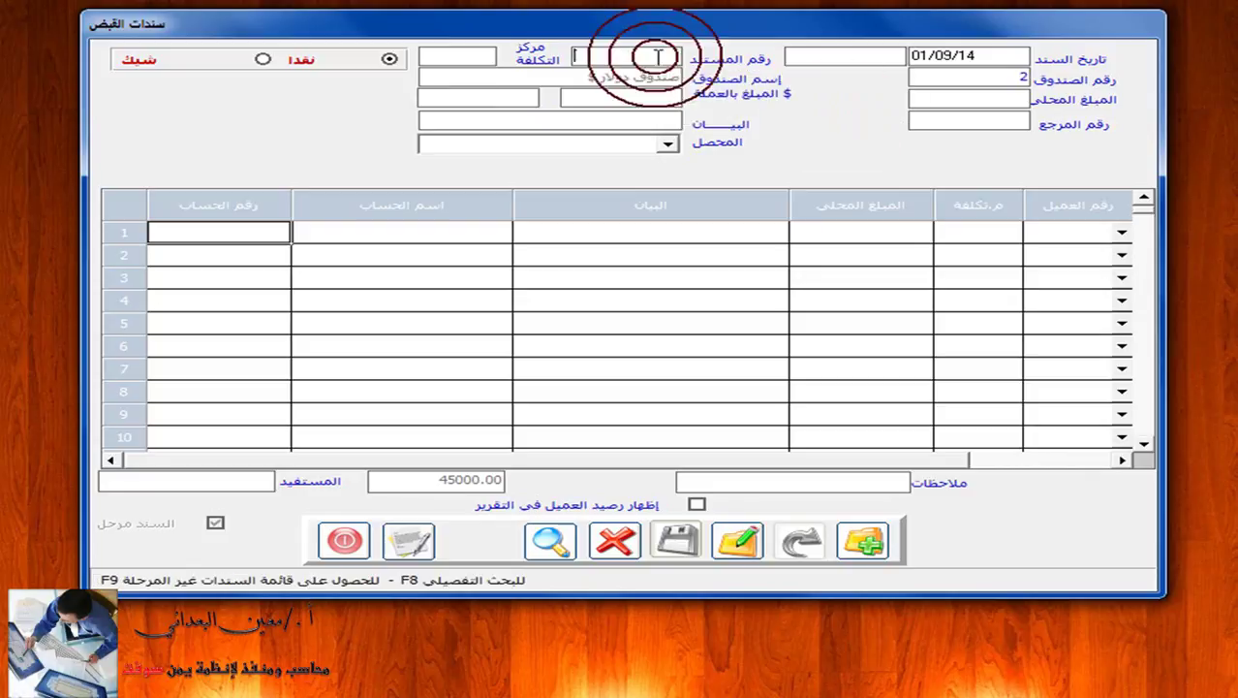
key("F8")
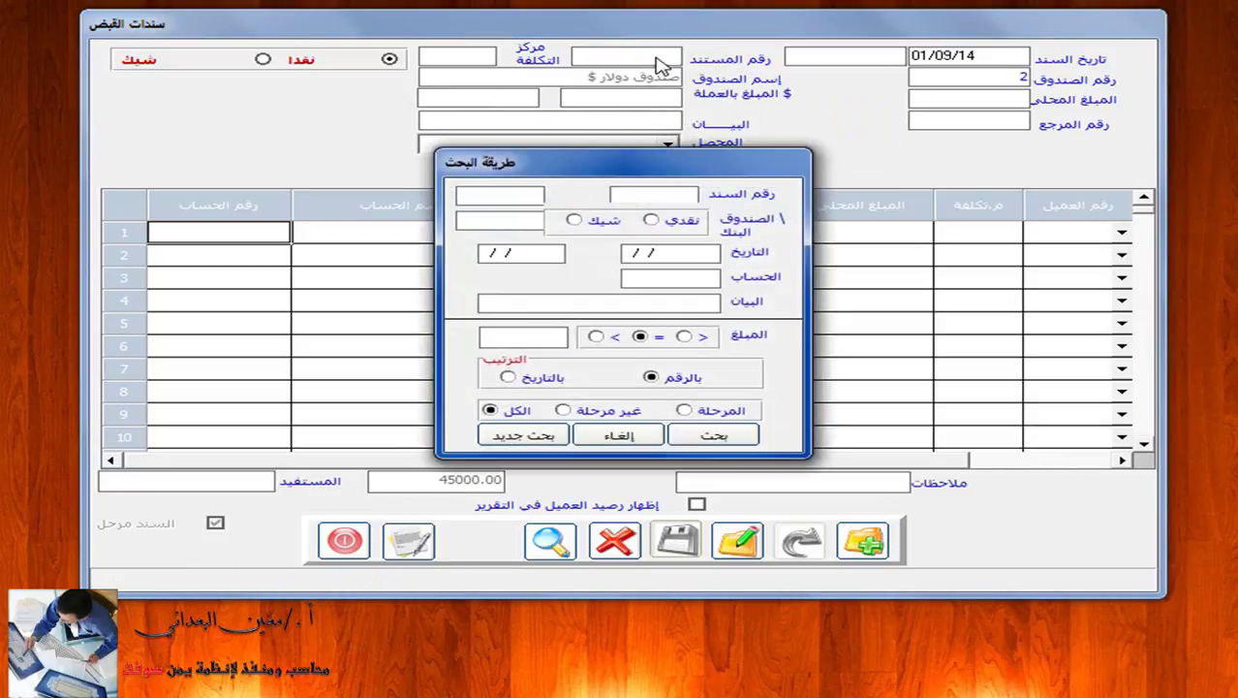
left_click(618, 412)
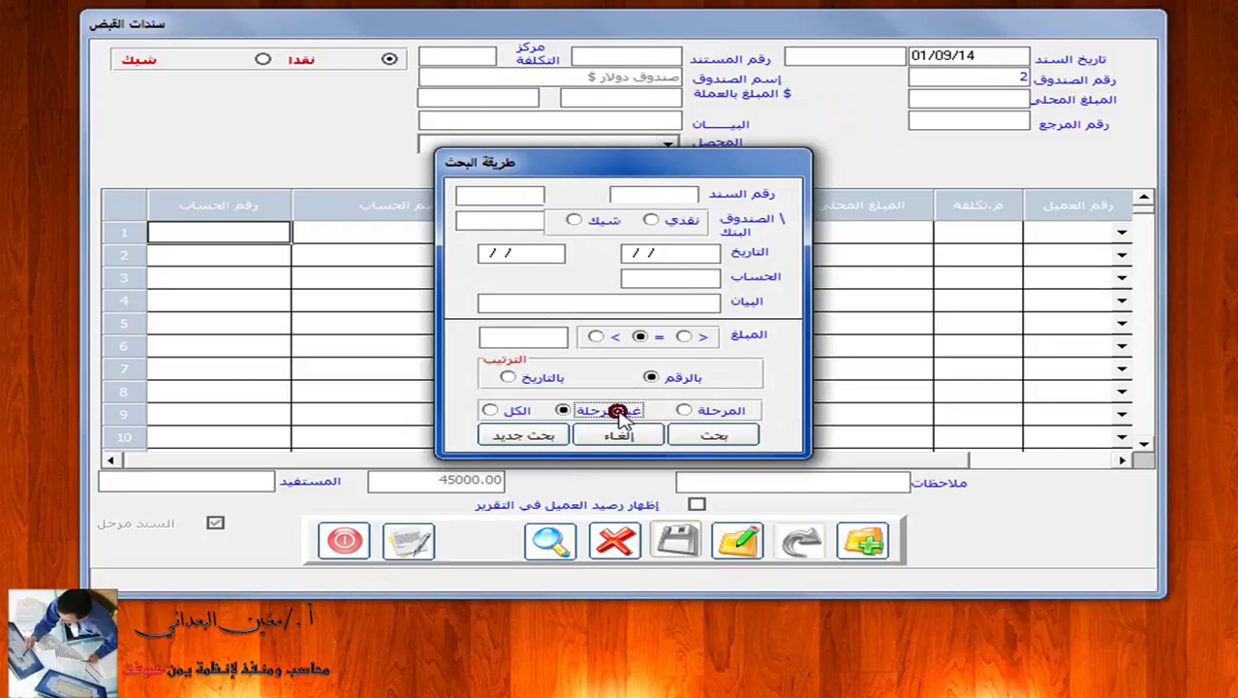
left_click(652, 220)
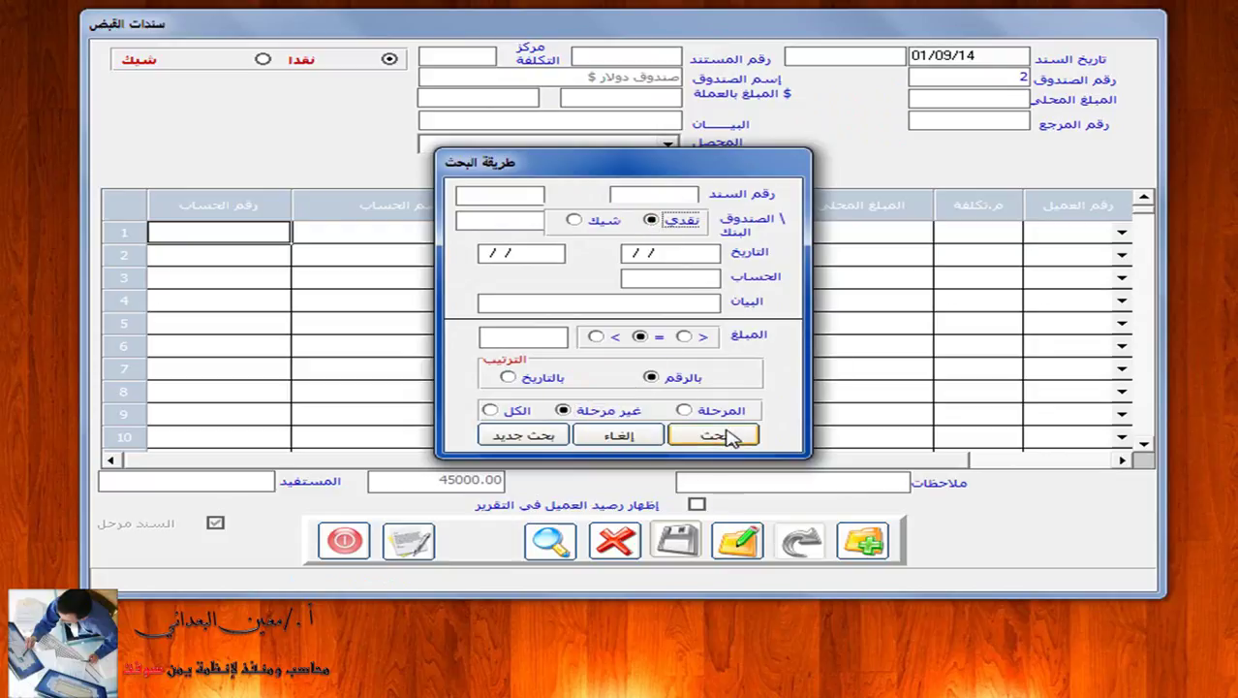
left_click(717, 436)
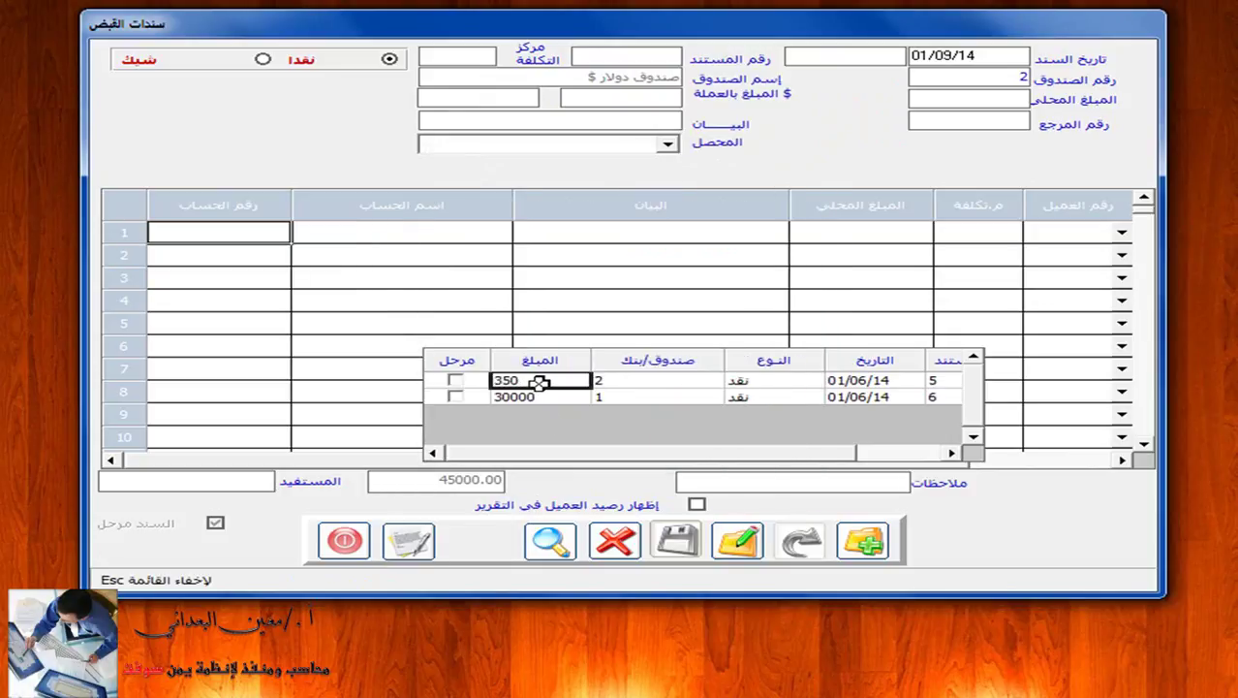
Edit voucher 5 (350 dollars) by changing its line description, then undo and confirm discarding.
double_click(539, 383)
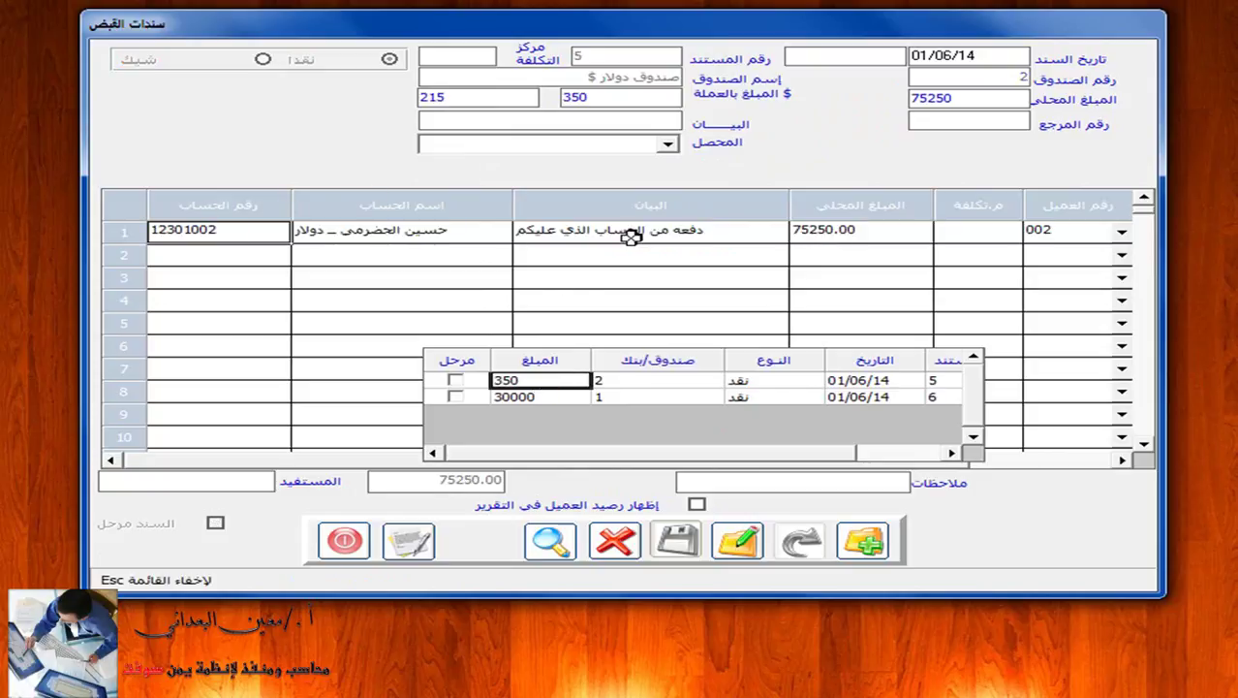
left_click(740, 542)
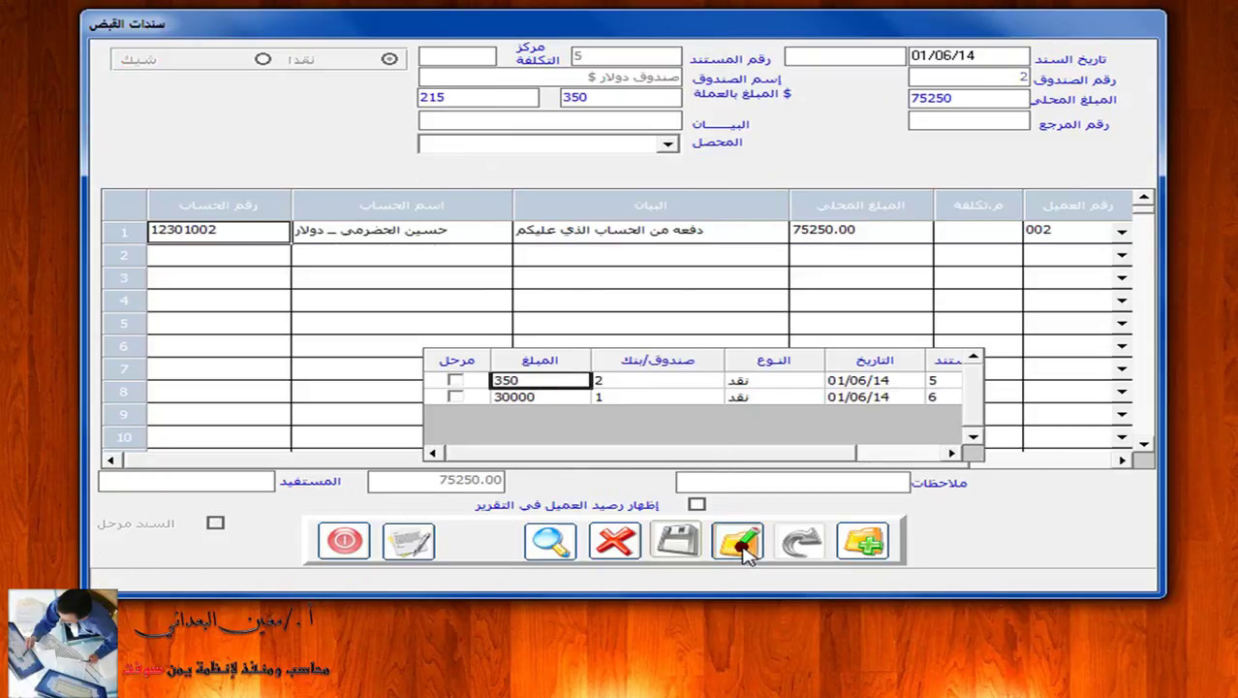
left_click(685, 236)
left_click(685, 236)
type("jjjkjhkgkg")
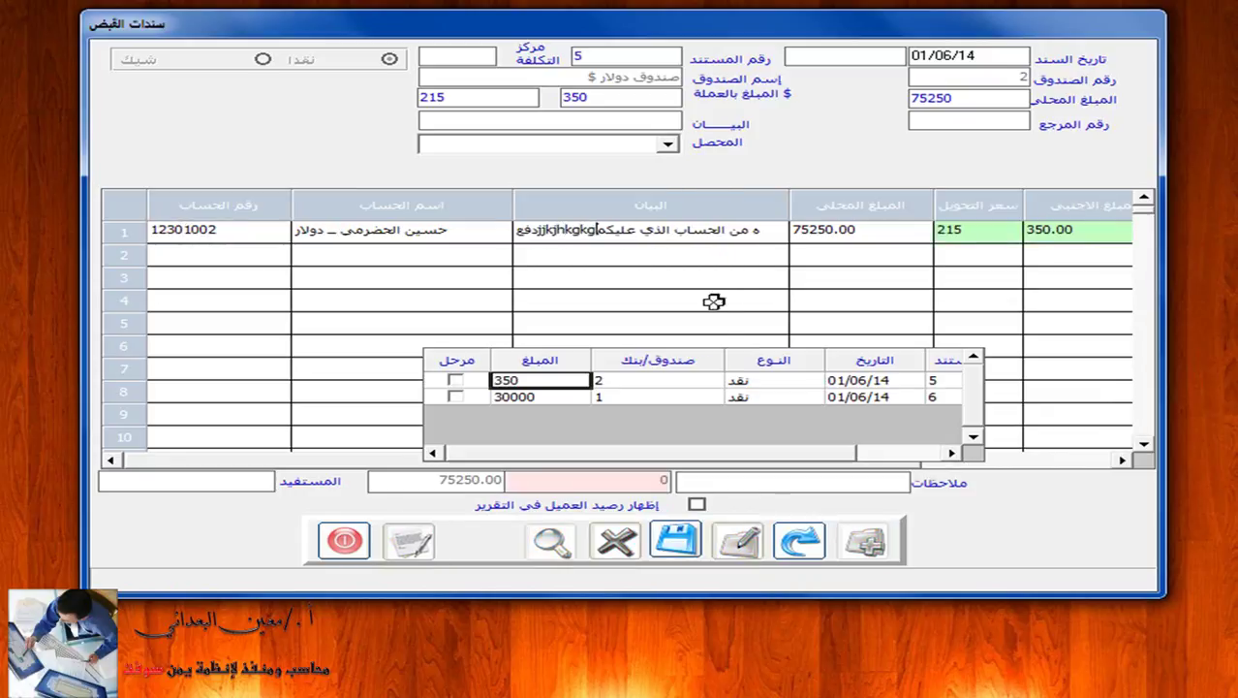
left_click(802, 540)
left_click(584, 385)
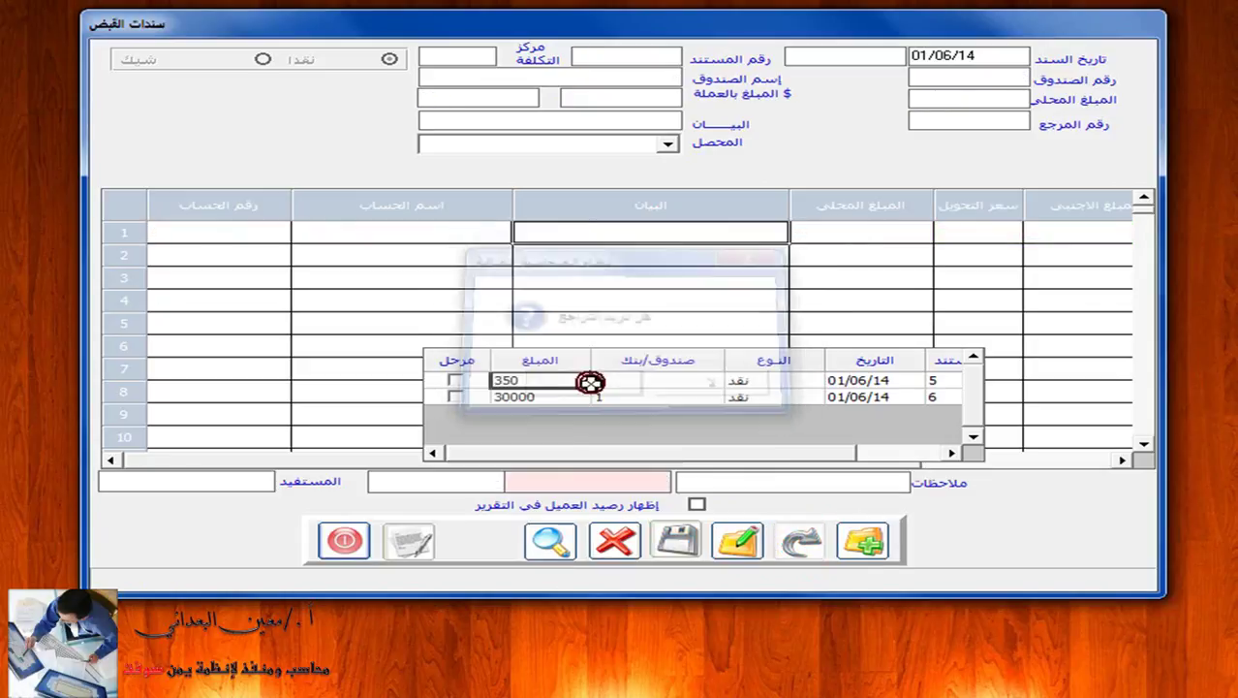
Select the Yemeni riyal cash box (box 1) for a new voucher search.
left_click(1004, 79)
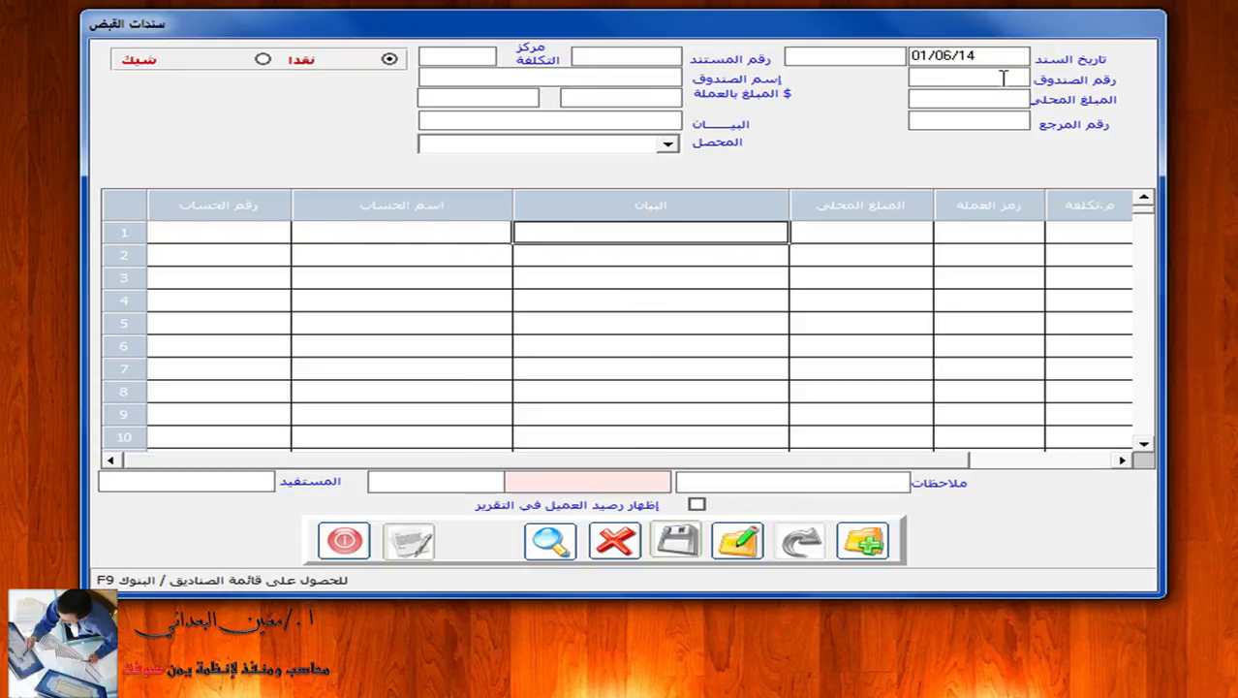
key("F9")
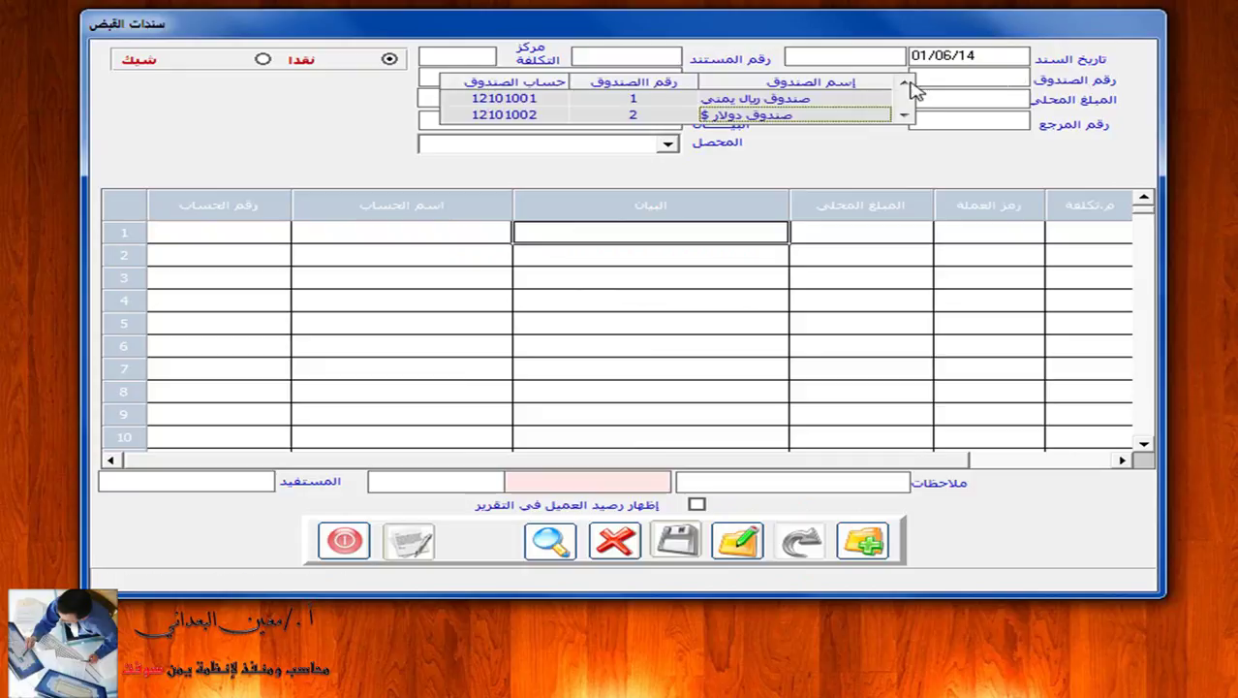
double_click(827, 96)
left_click(646, 50)
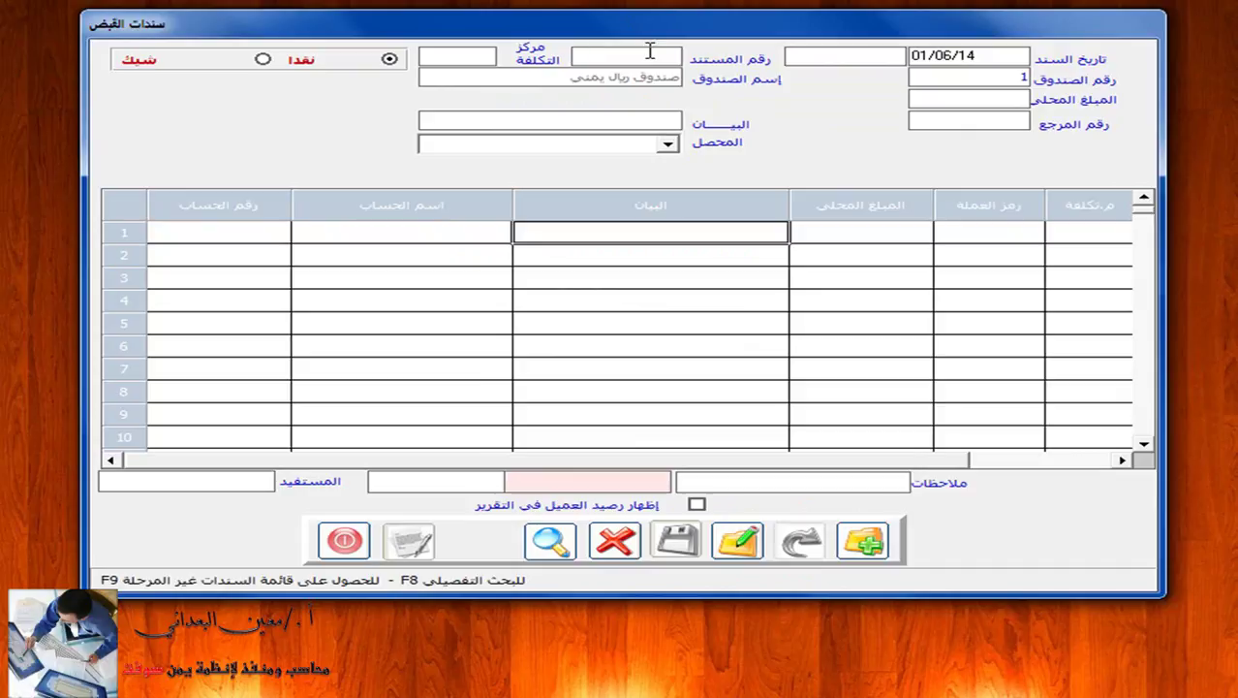
Search cash vouchers and review the six results: 45,000, 500, 3,500,000, 2,900, 350, 30,000.
key("F8")
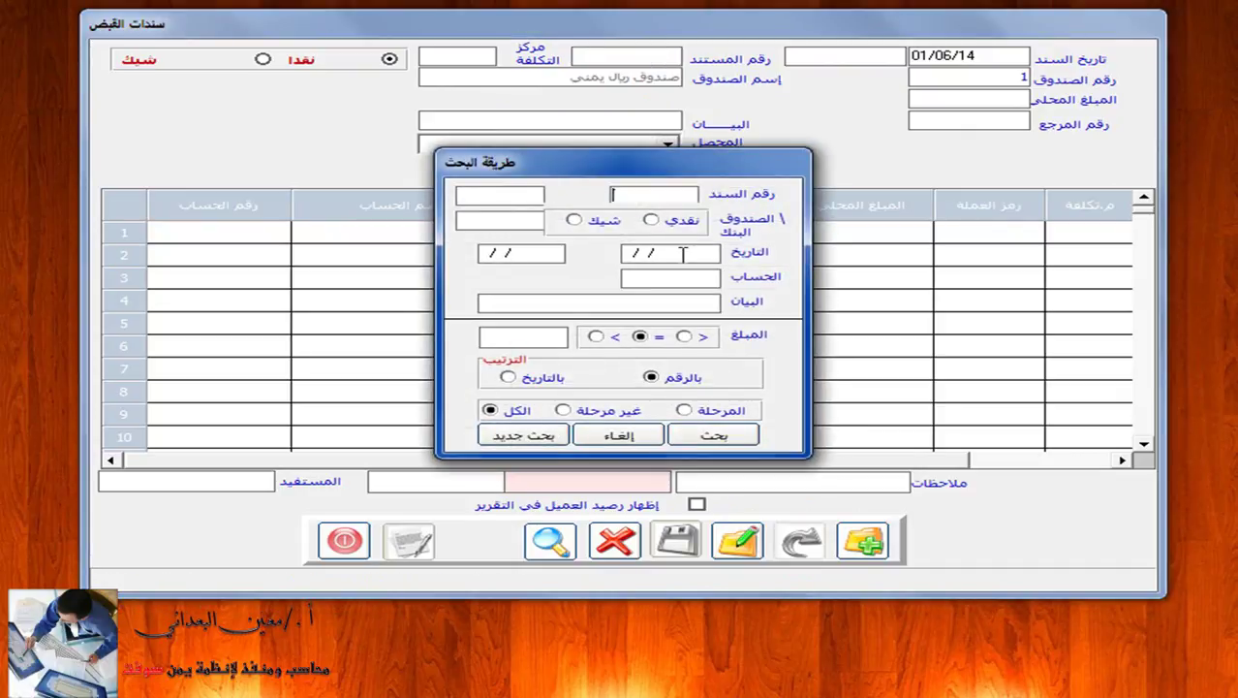
left_click(651, 220)
left_click(717, 436)
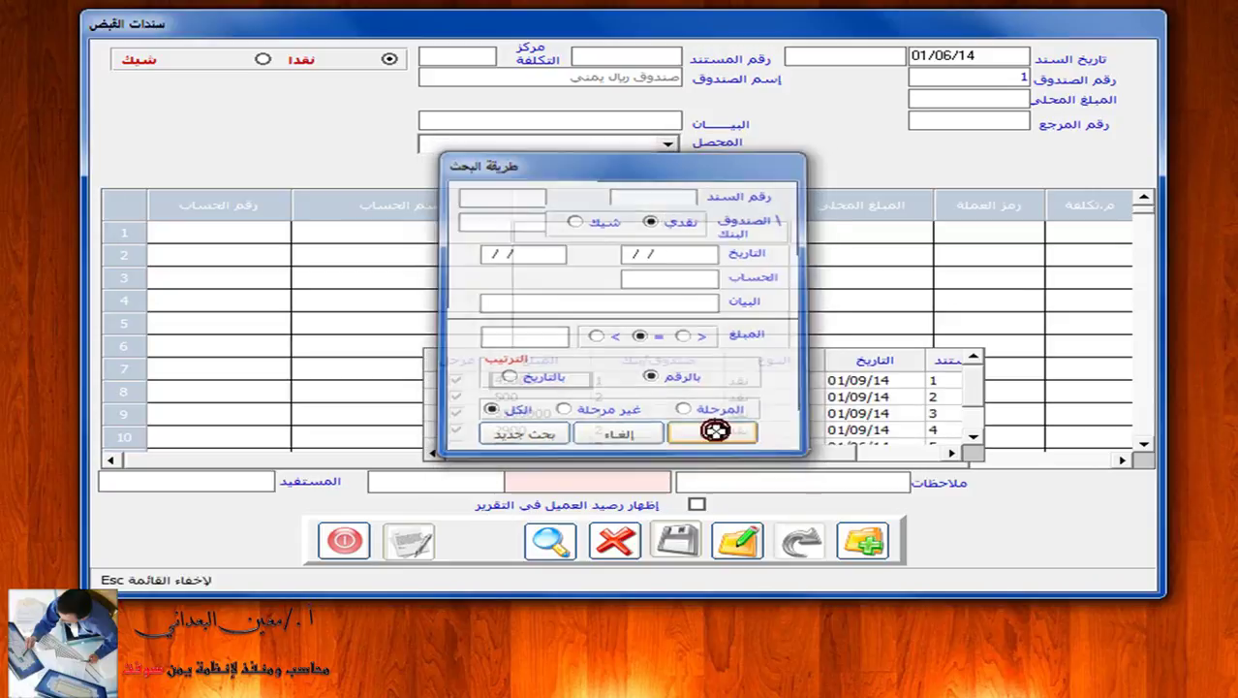
scroll(715, 430, "down", 1)
scroll(713, 431, "up", 1)
scroll(713, 431, "down", 1)
scroll(480, 441, "up", 1)
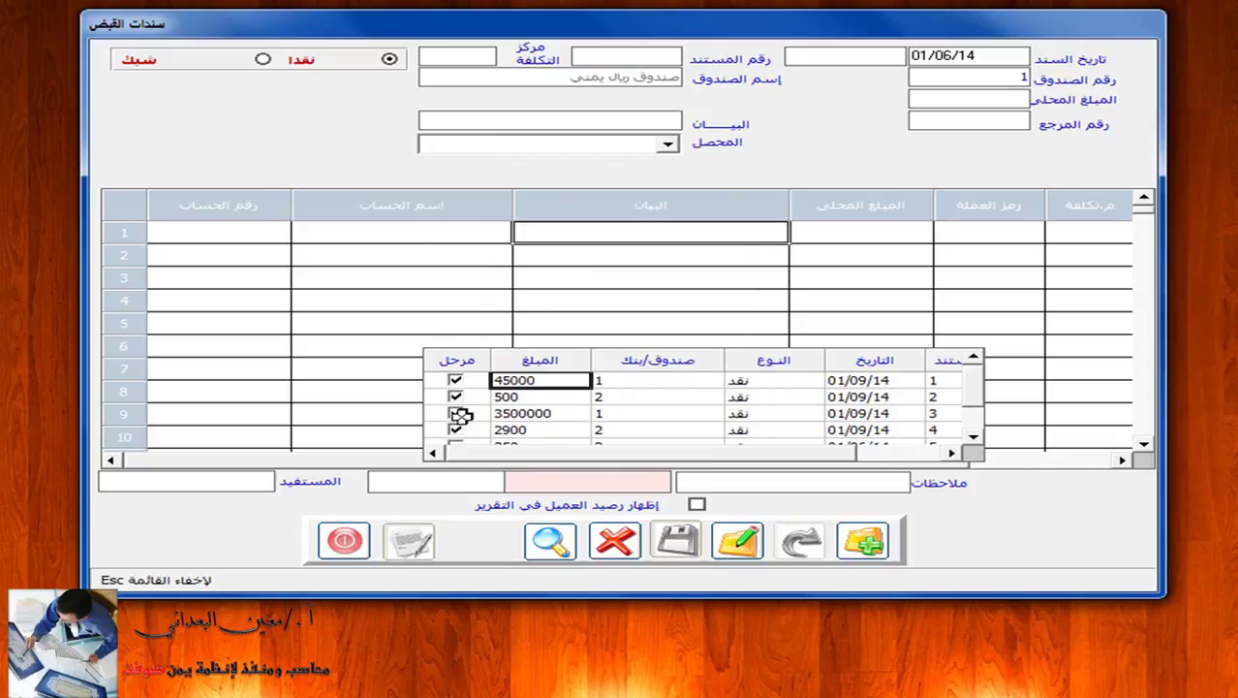
scroll(464, 400, "down", 1)
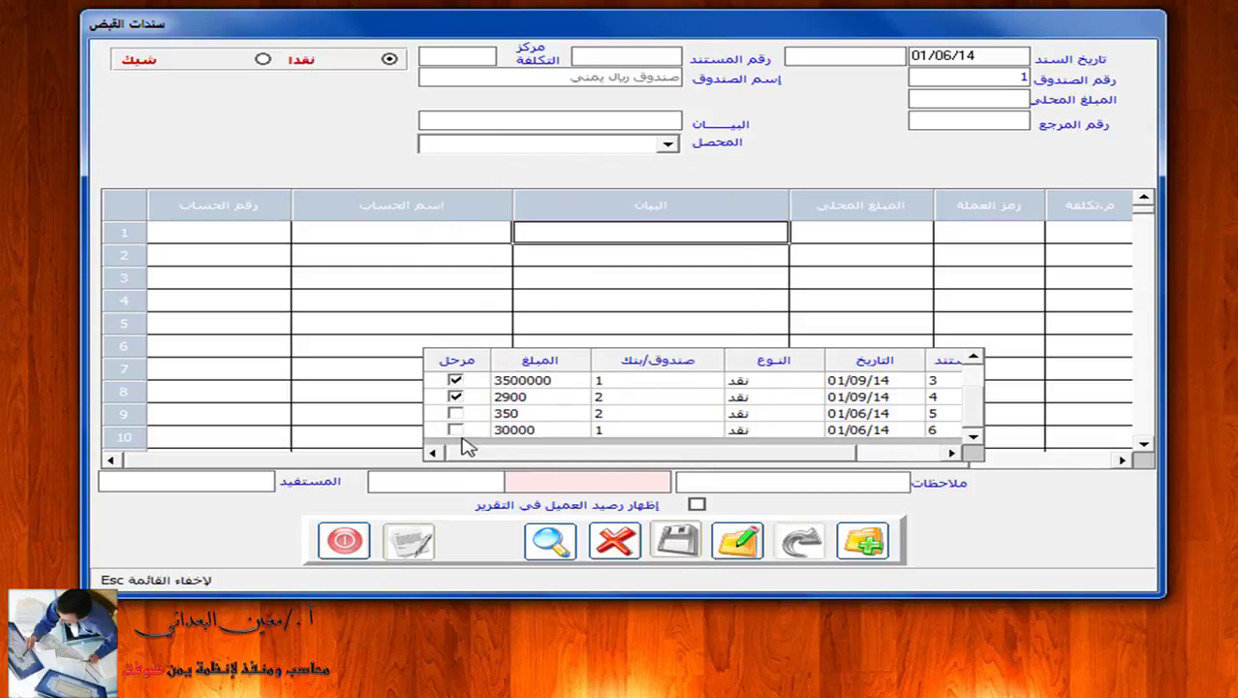
scroll(581, 394, "up", 1)
scroll(586, 392, "down", 1)
scroll(584, 394, "up", 1)
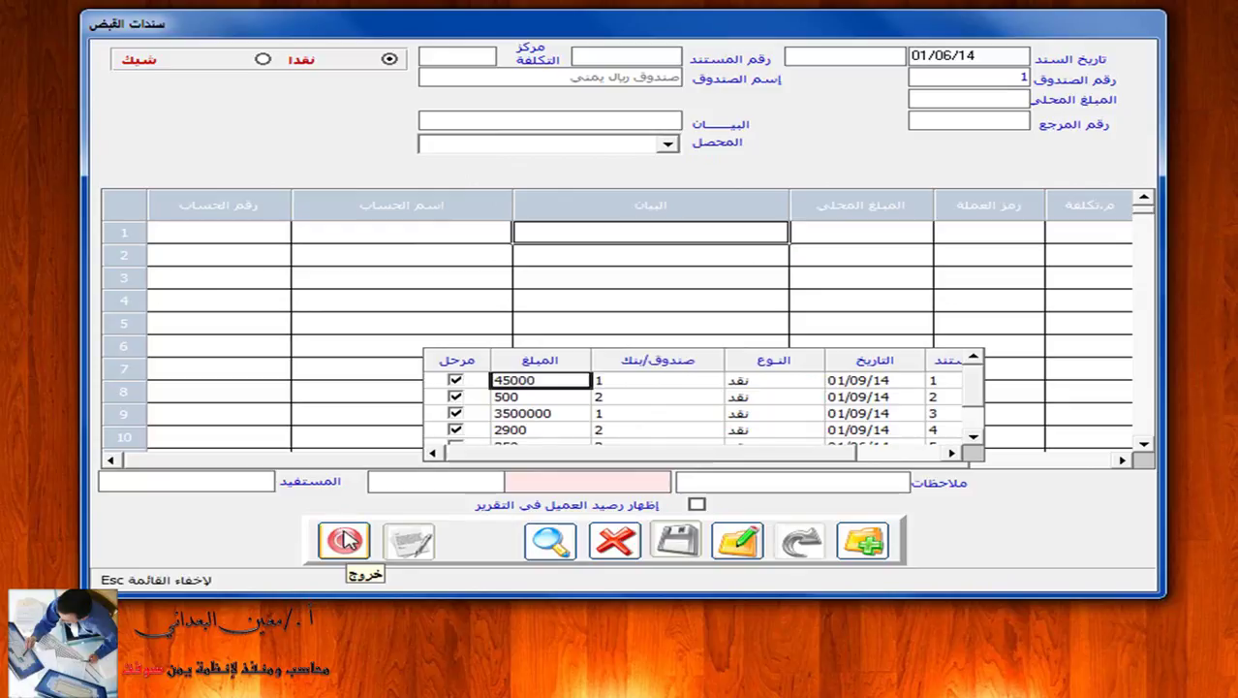
Leave the receipt form and start the cash-vouchers report for receipt vouchers (سندات قبض).
left_click(344, 540)
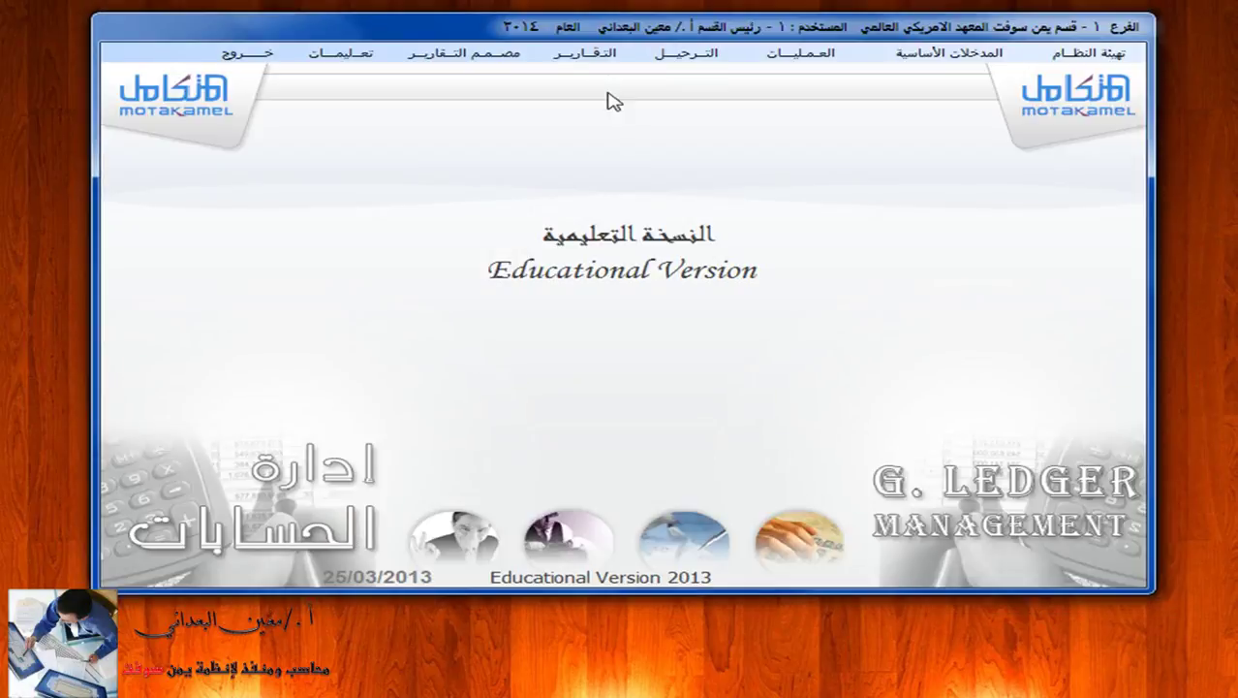
left_click(591, 54)
left_click(587, 173)
left_click(320, 226)
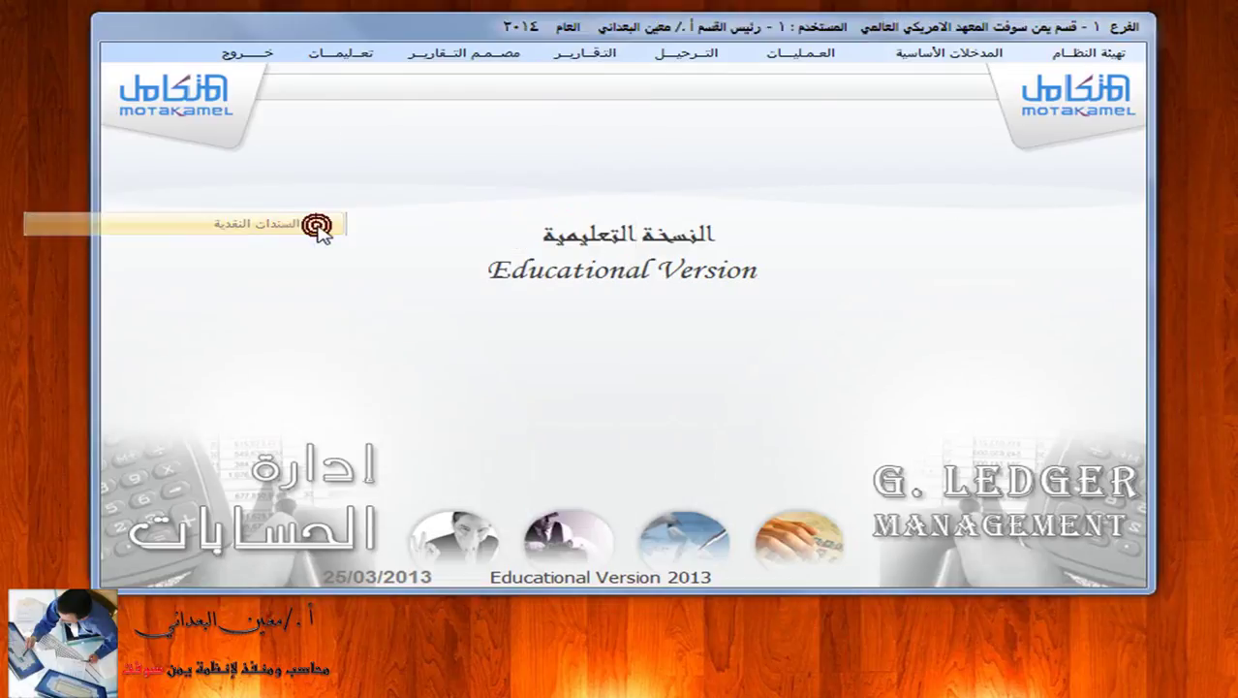
left_click(312, 130)
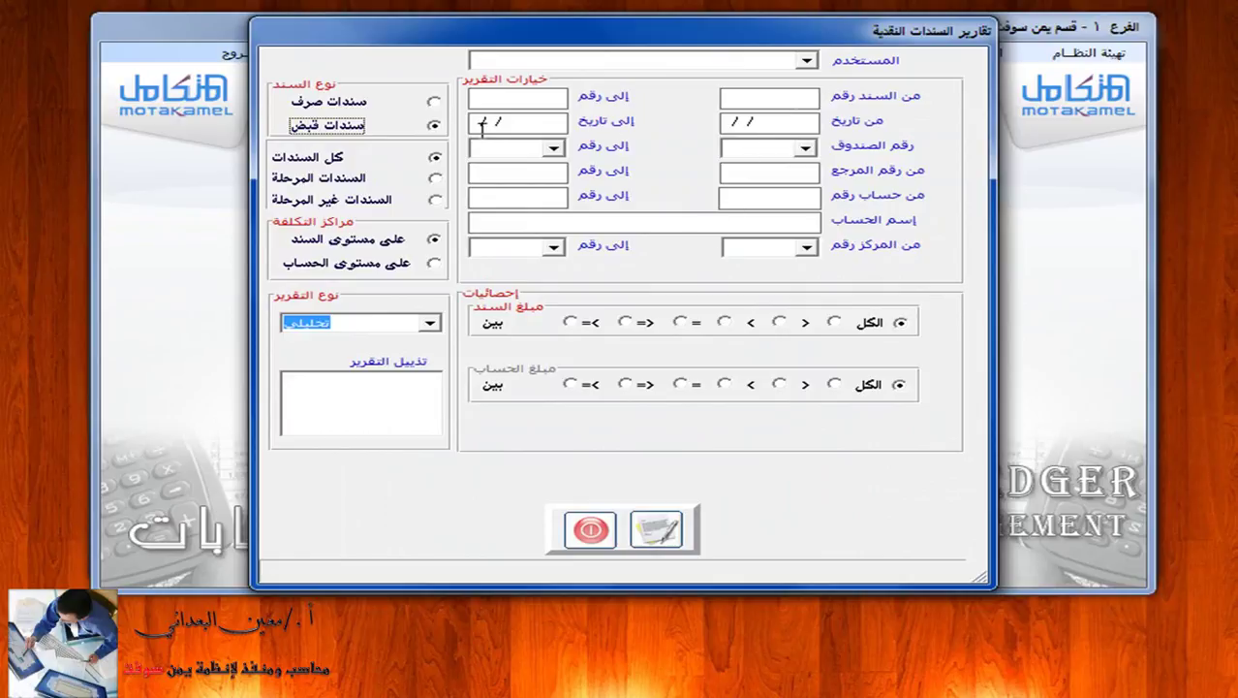
Keep the detailed report type and preview the receipt report across all cash boxes.
left_click(805, 148)
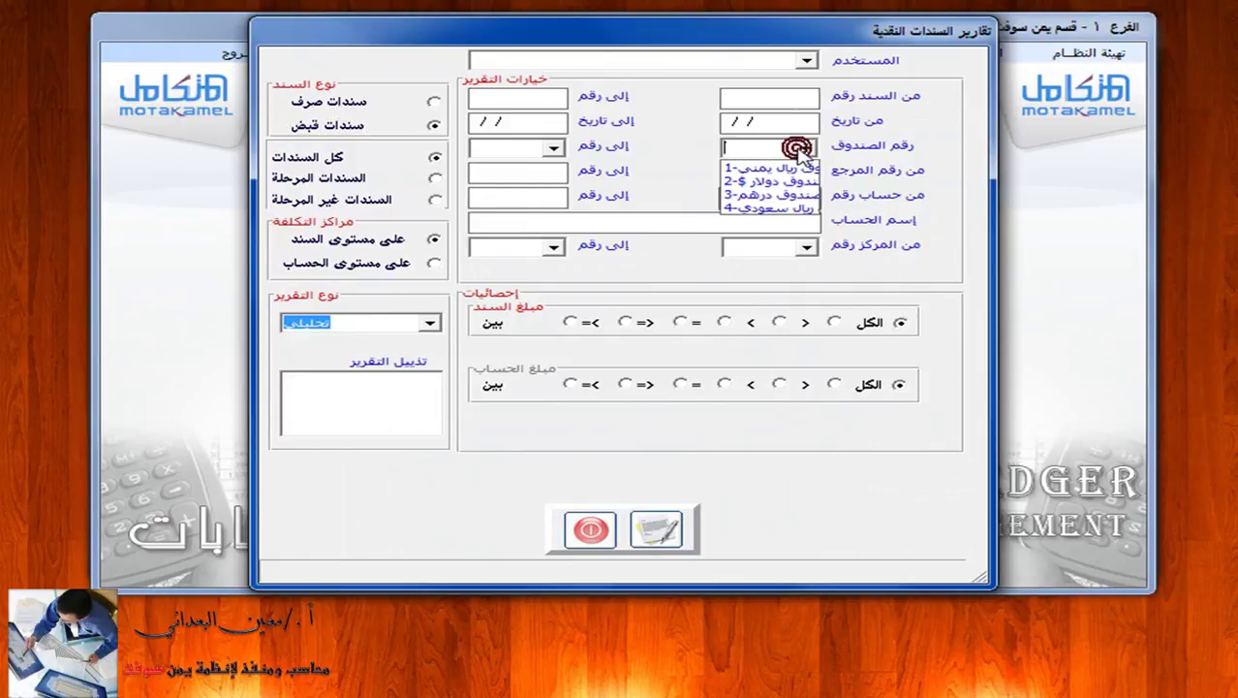
left_click(548, 151)
left_click(553, 149)
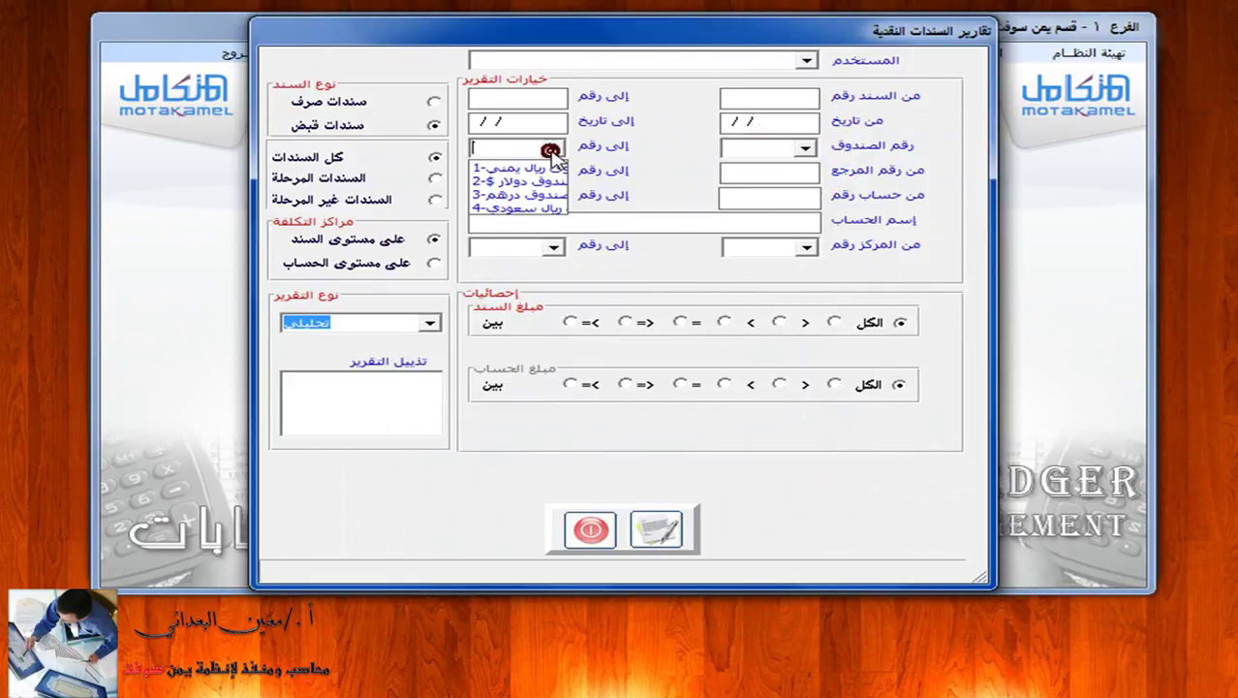
left_click(802, 153)
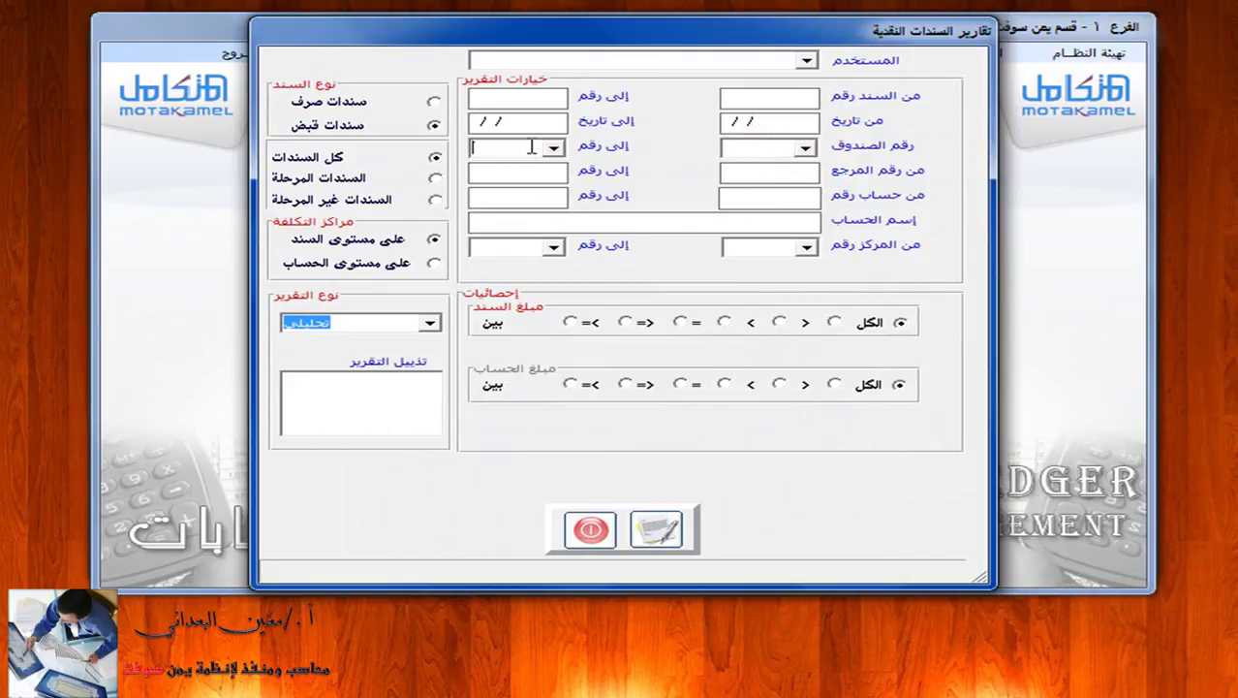
left_click(430, 323)
left_click(368, 344)
left_click(667, 528)
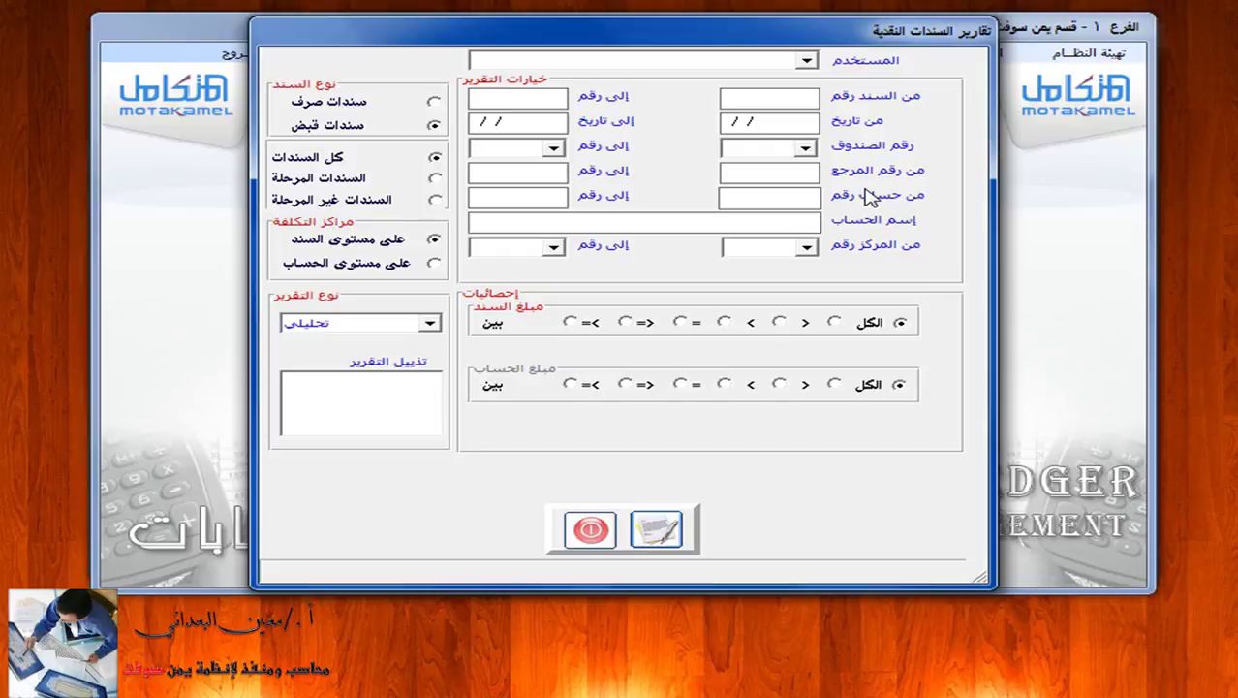
Limit the report to cash box 1 and preview it, showing voucher 1 for 45,000.00.
left_click(806, 149)
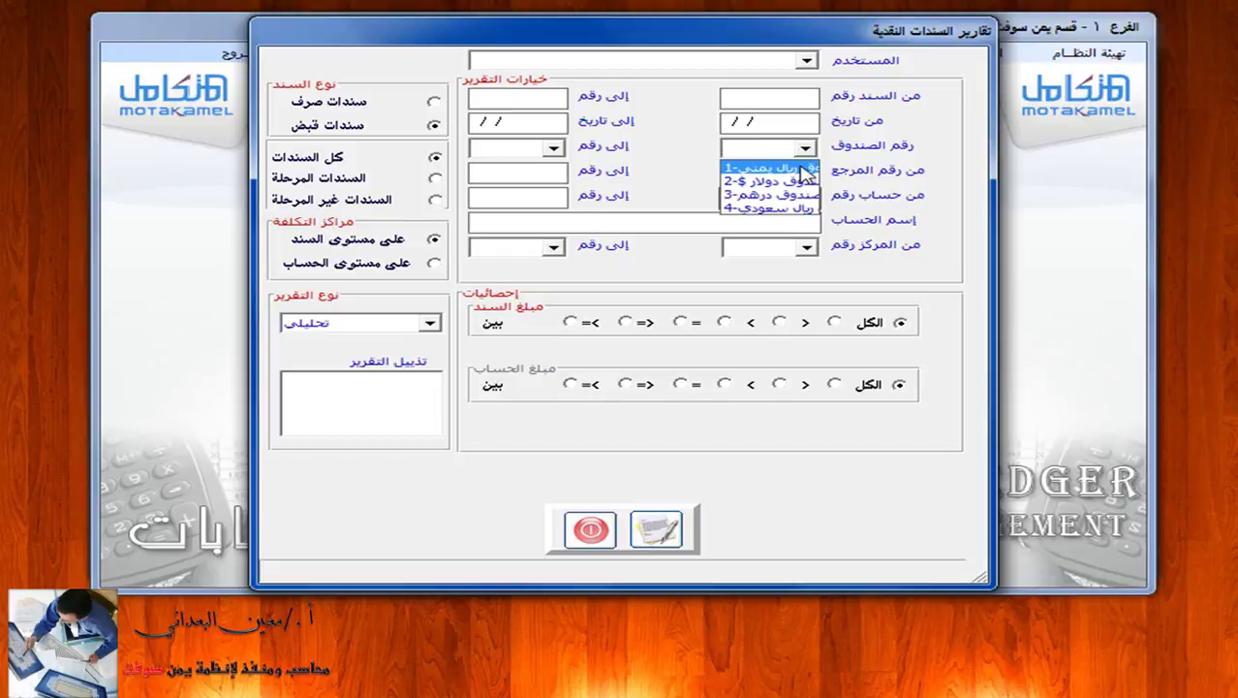
left_click(800, 169)
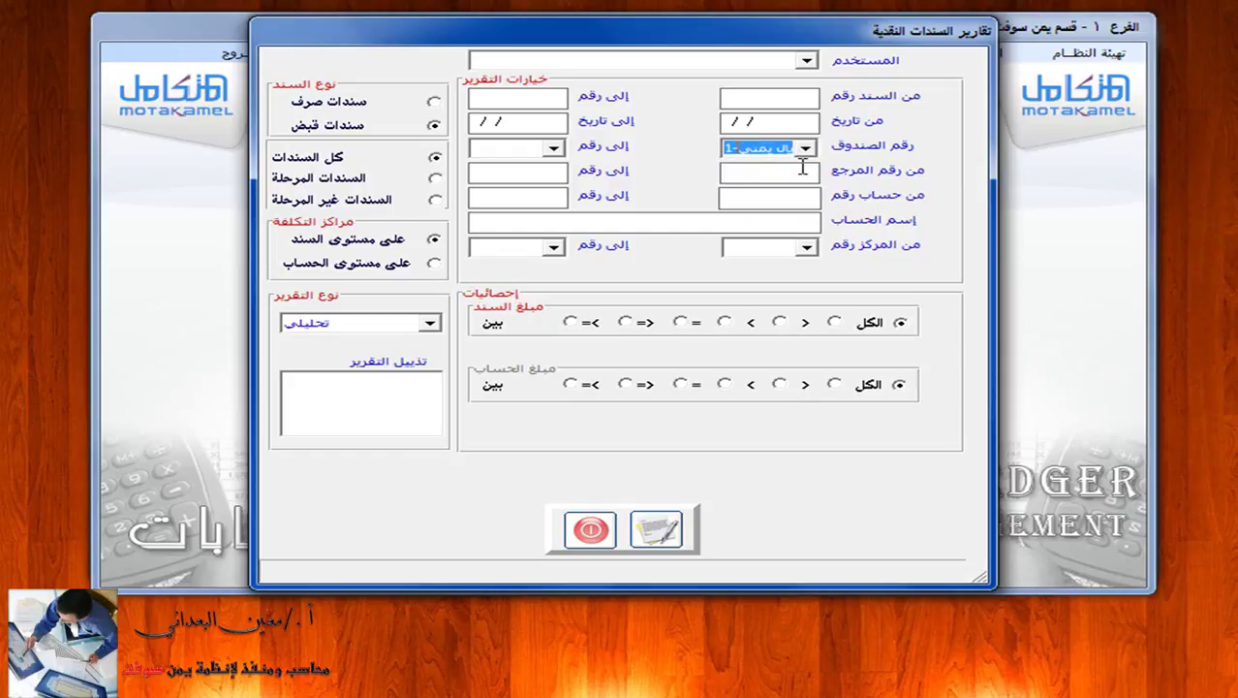
left_click(657, 525)
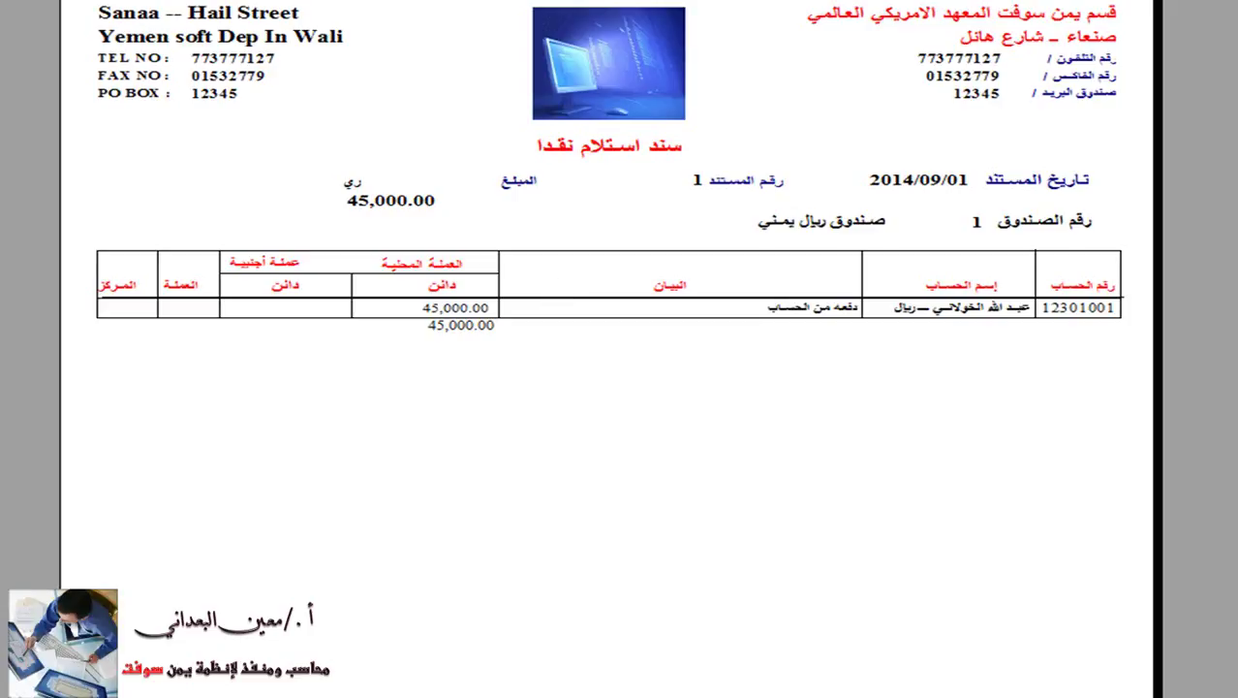
Page through receipt vouchers 3 (3,500,000.00) and 6 (30,000.00), then close the preview.
key("Page_Down")
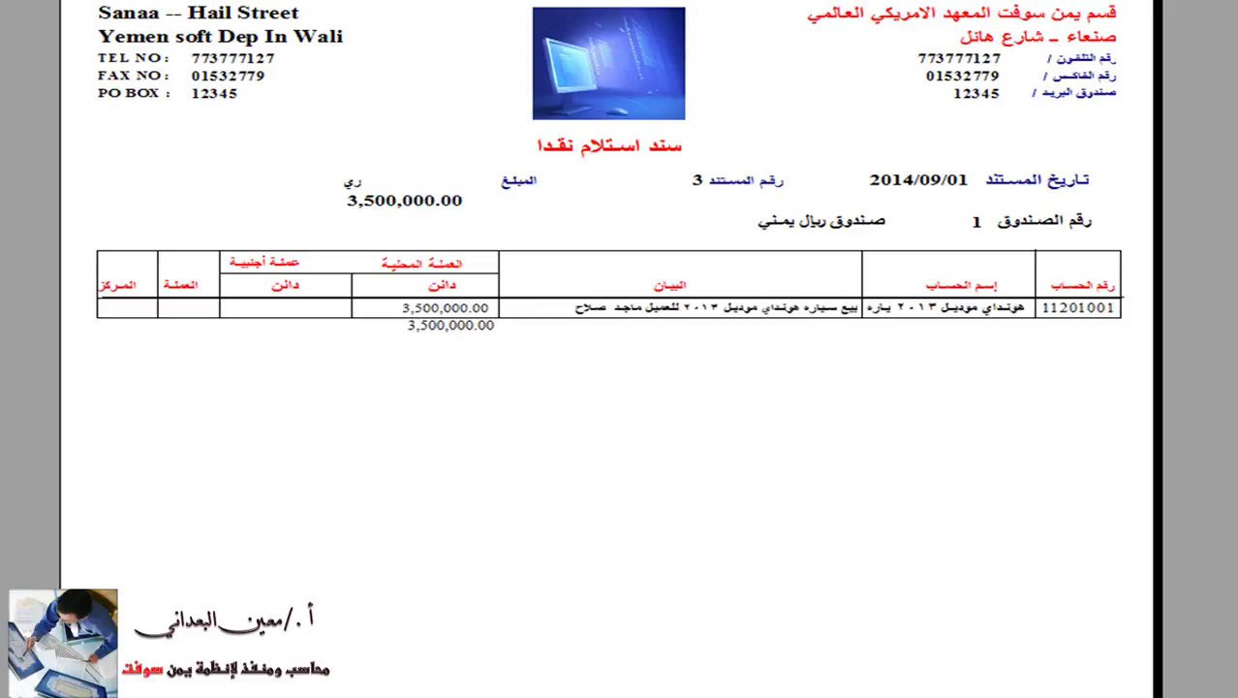
key("Page_Down")
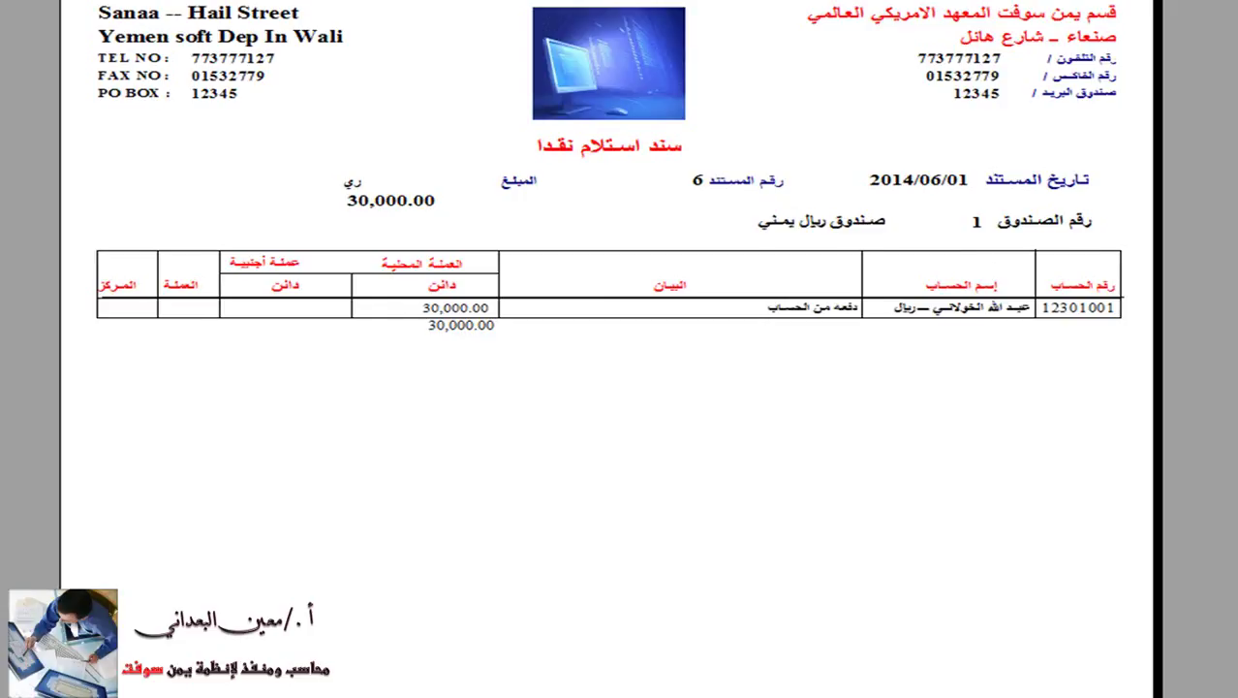
key("Escape")
left_click(805, 150)
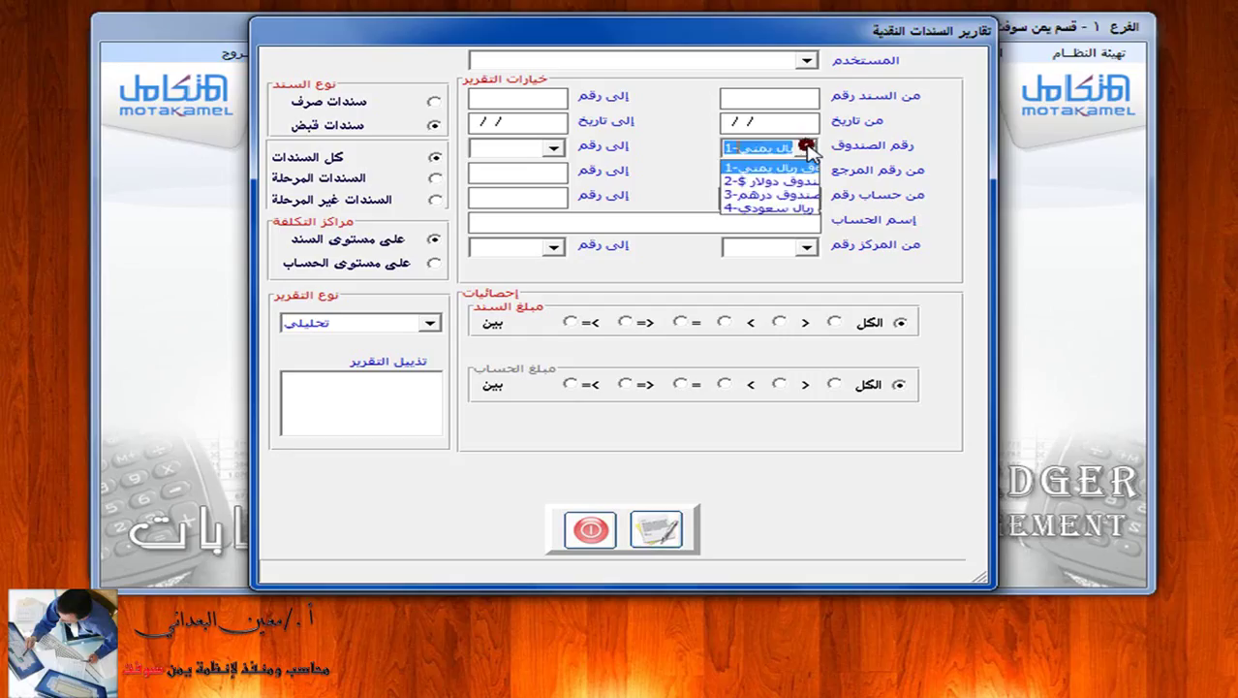
Preview the summary (إجمالي) receipt report for cash box 1, totalling 3,575,000.00.
key("BackSpace")
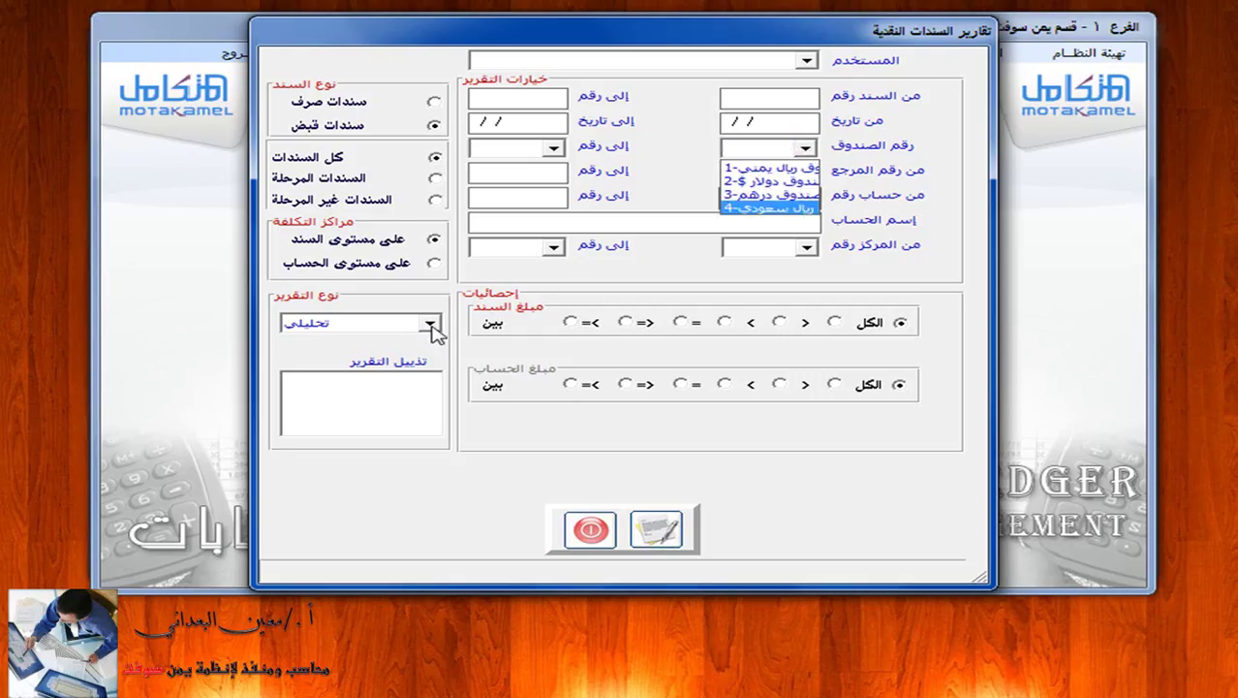
left_click(429, 323)
left_click(429, 322)
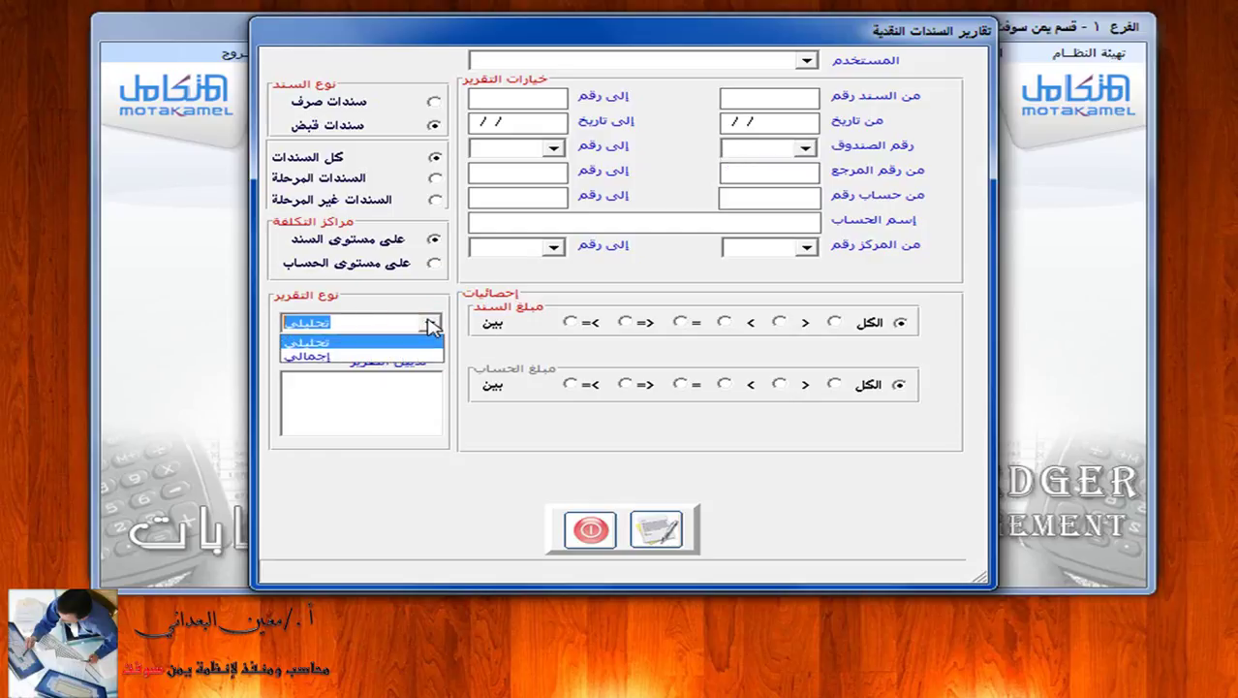
left_click(398, 358)
left_click(801, 148)
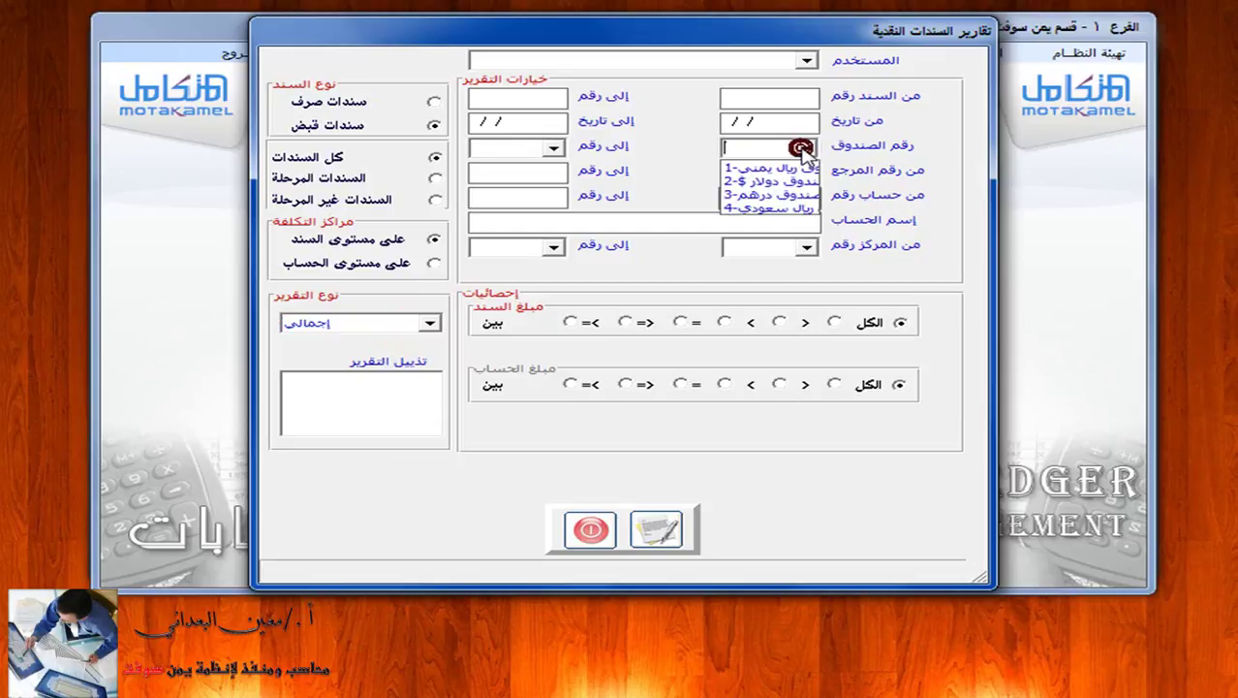
left_click(779, 168)
left_click(657, 528)
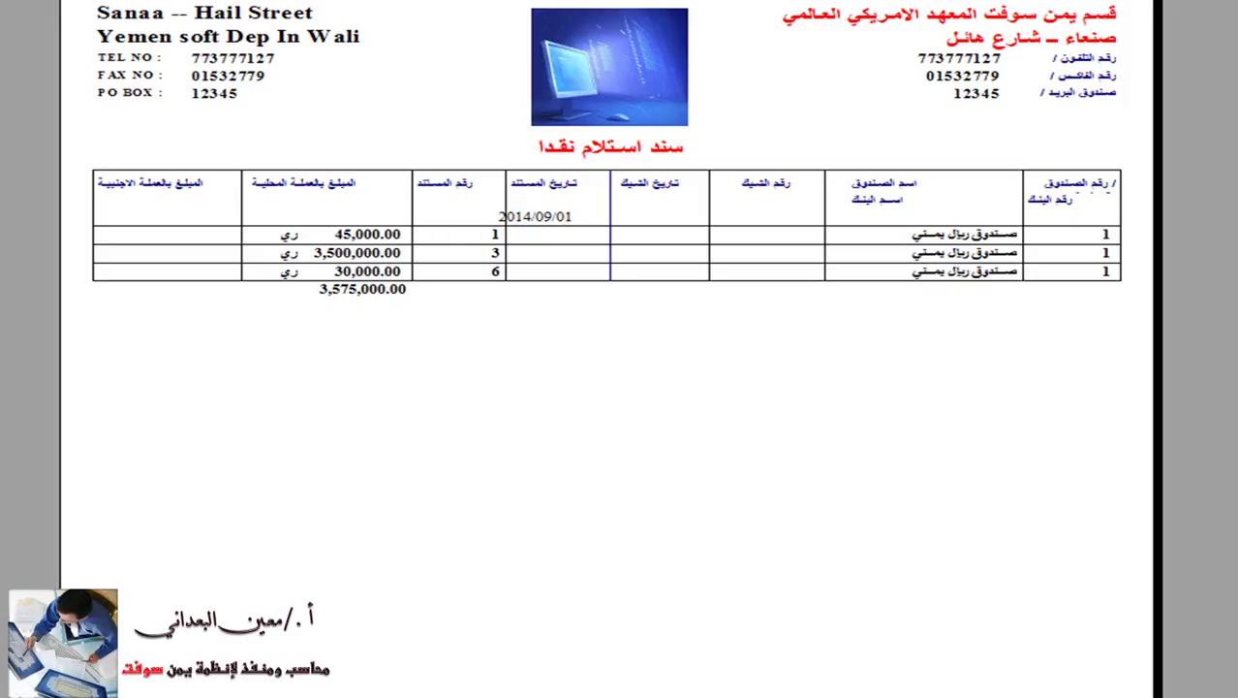
key("Escape")
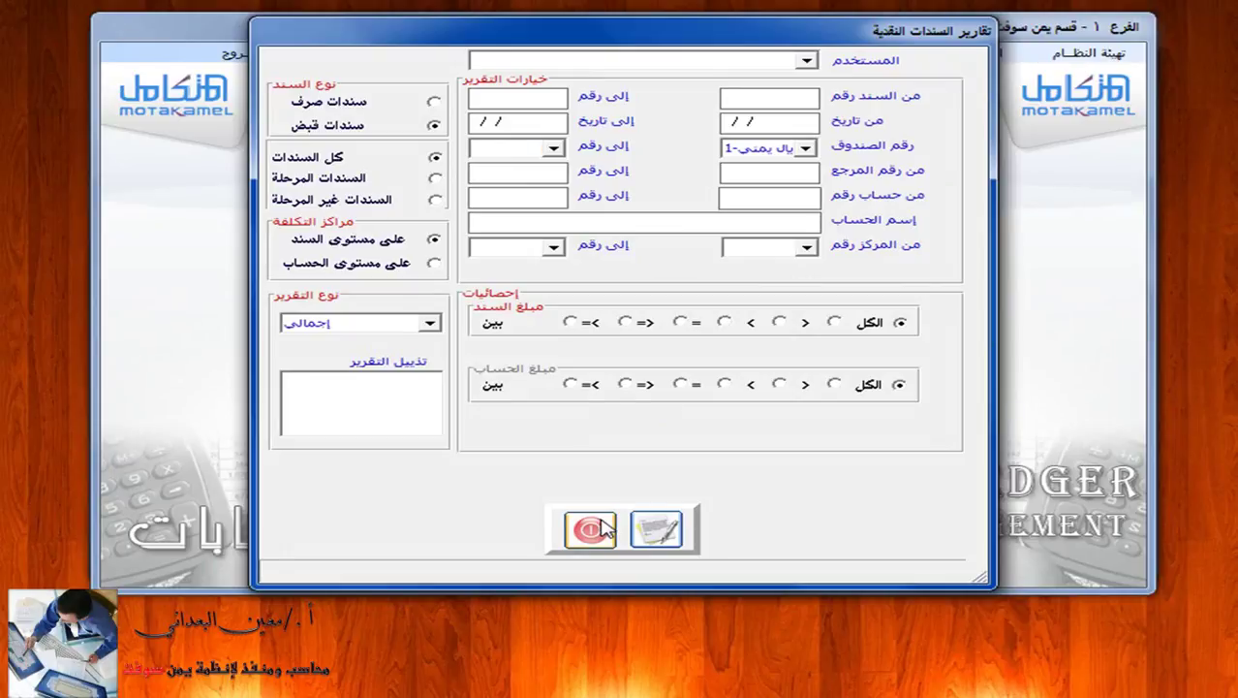
Exit the report settings and open a blank receipt vouchers form.
left_click(609, 523)
left_click(819, 56)
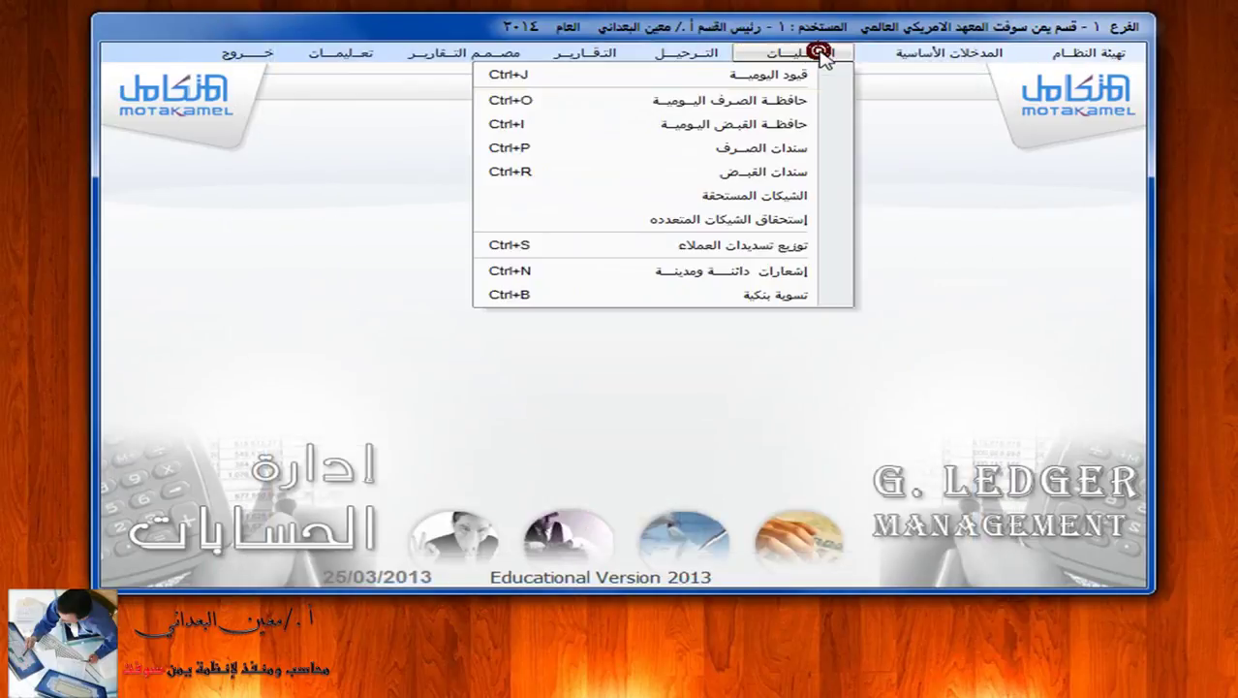
left_click(780, 174)
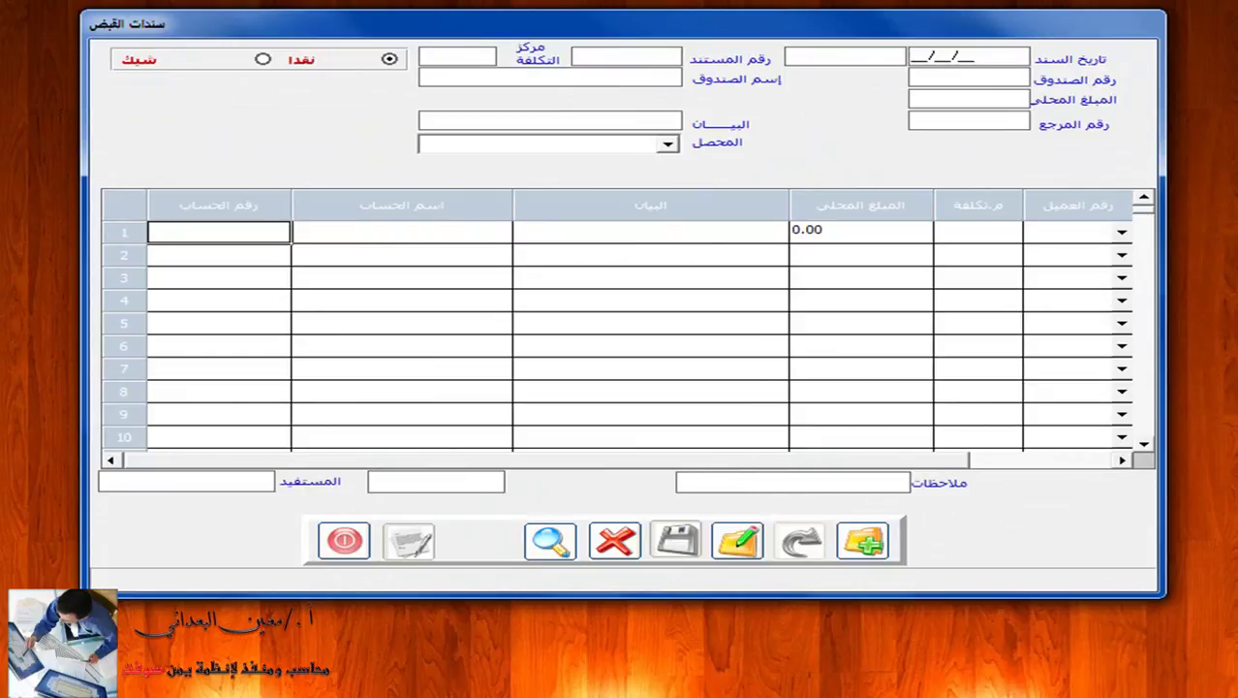